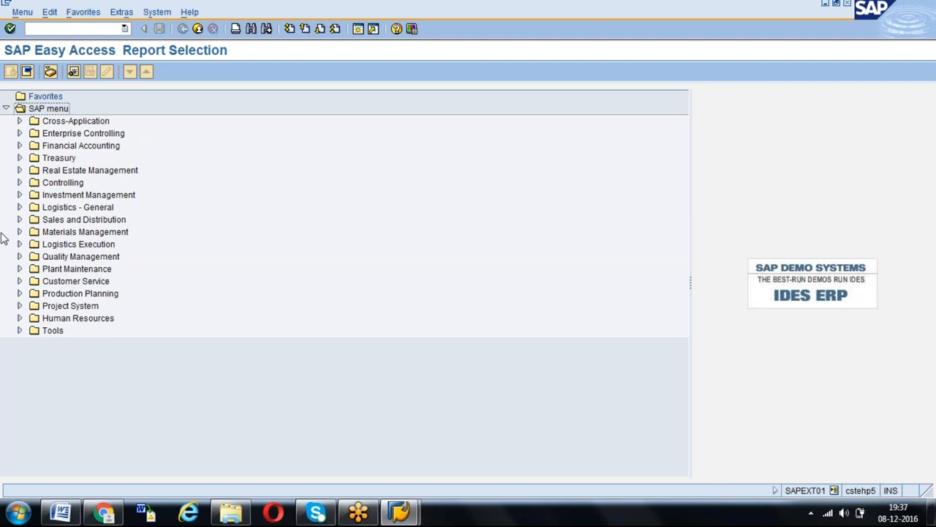
- Open the ME2N report, Purchase Orders by PO Number, under Materials Management purchasing
left_click(19, 233)
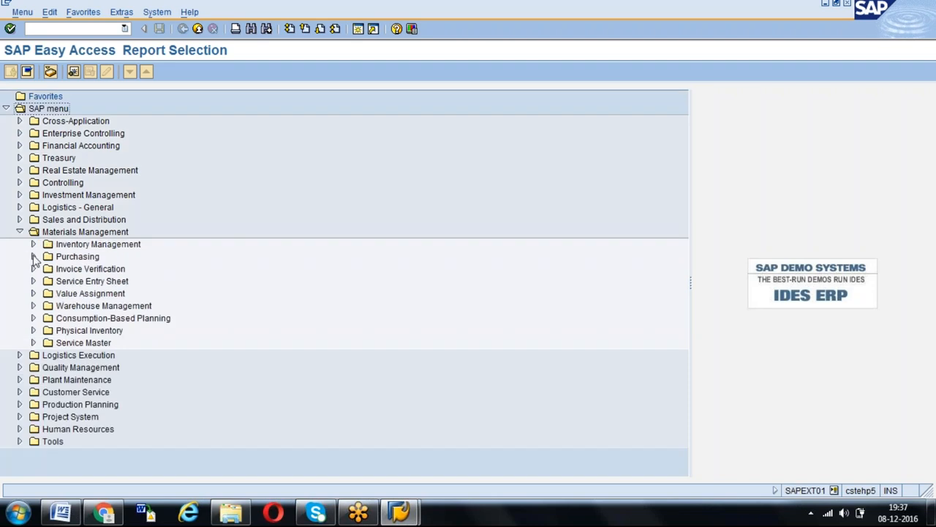
left_click(33, 257)
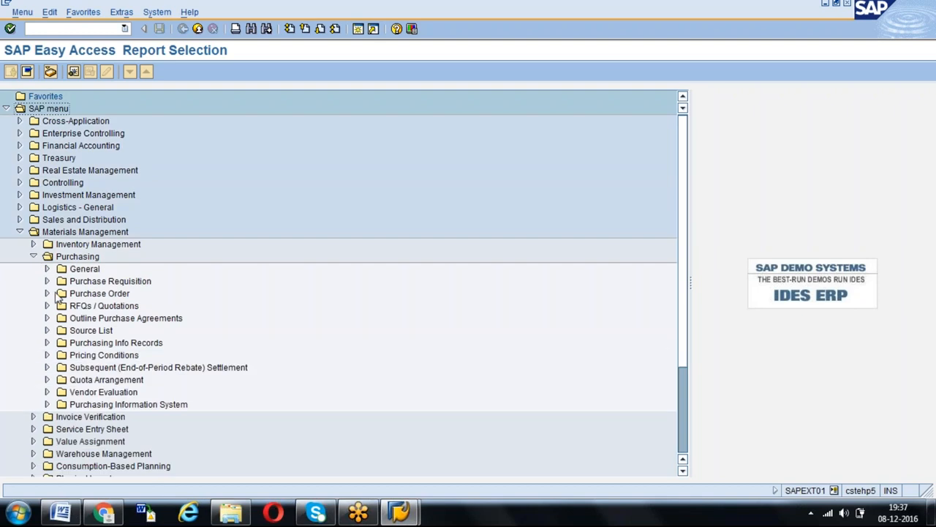
left_click(47, 294)
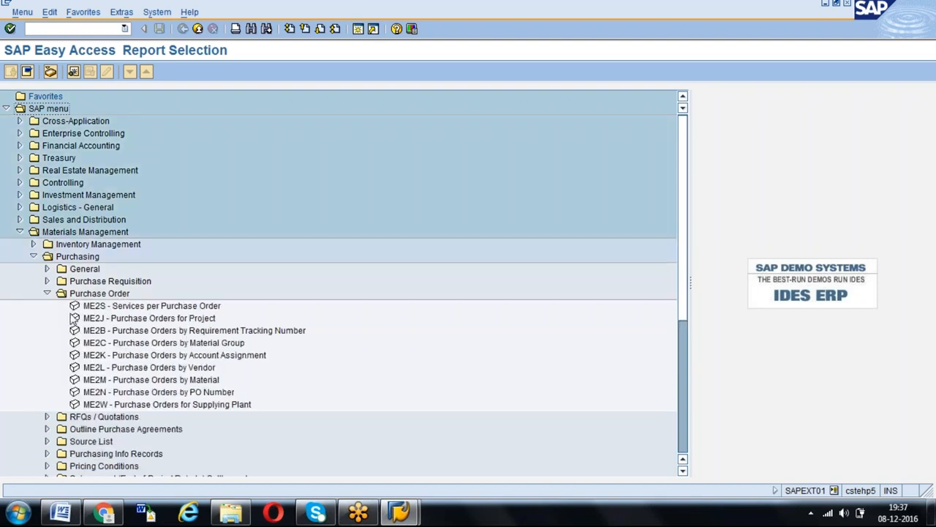
left_click(121, 392)
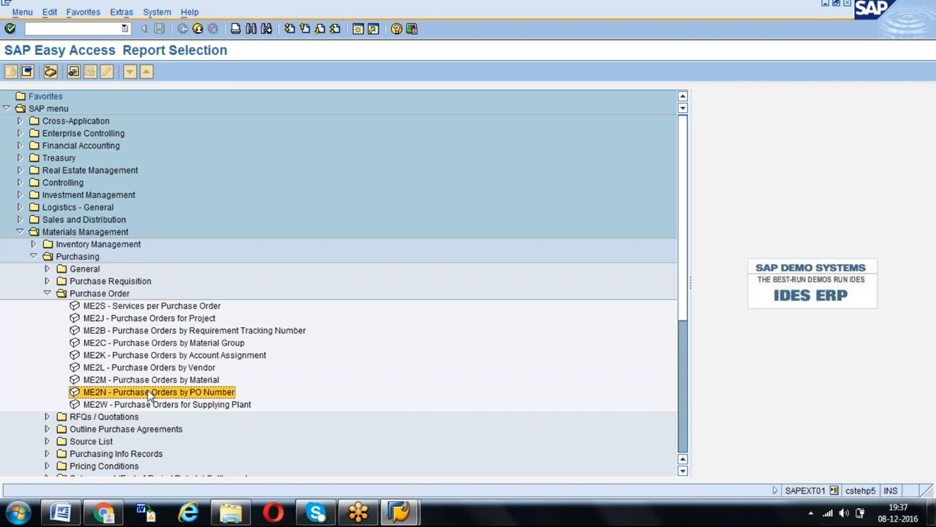
double_click(150, 395)
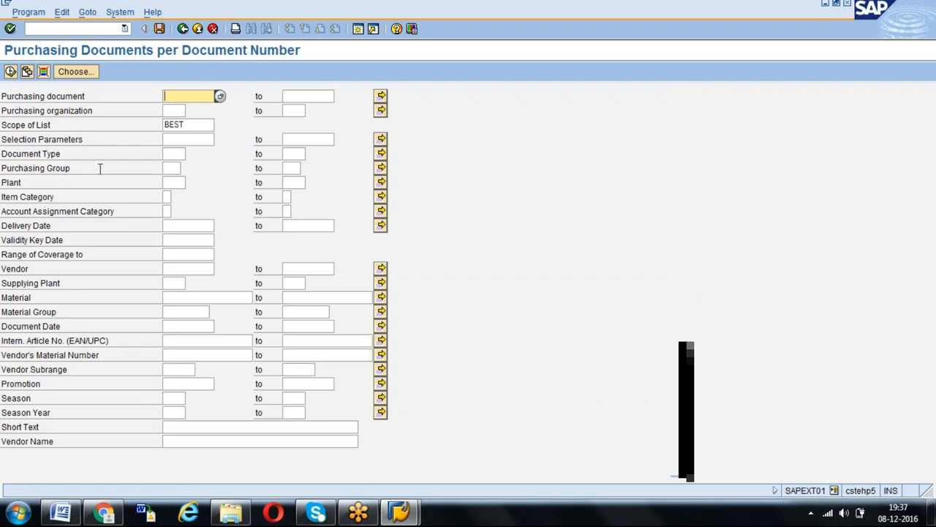
- Set the plant to 1000 and show the dynamic selection fields for Purchasing Document Item
left_click(176, 183)
type("1000")
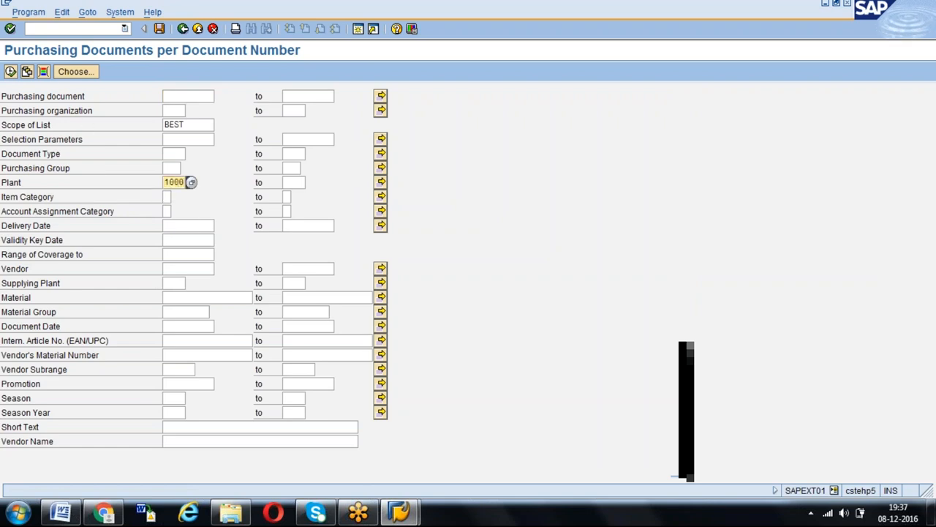
left_click(44, 73)
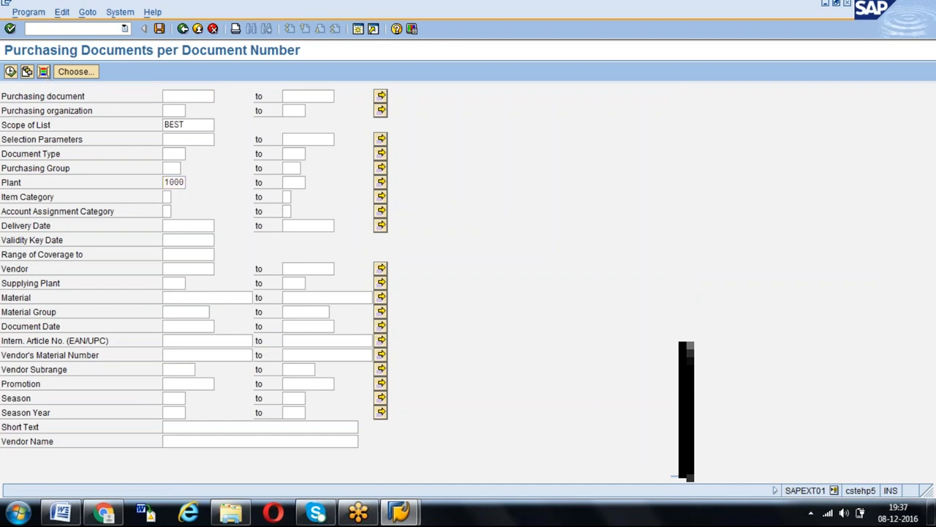
left_click(57, 119)
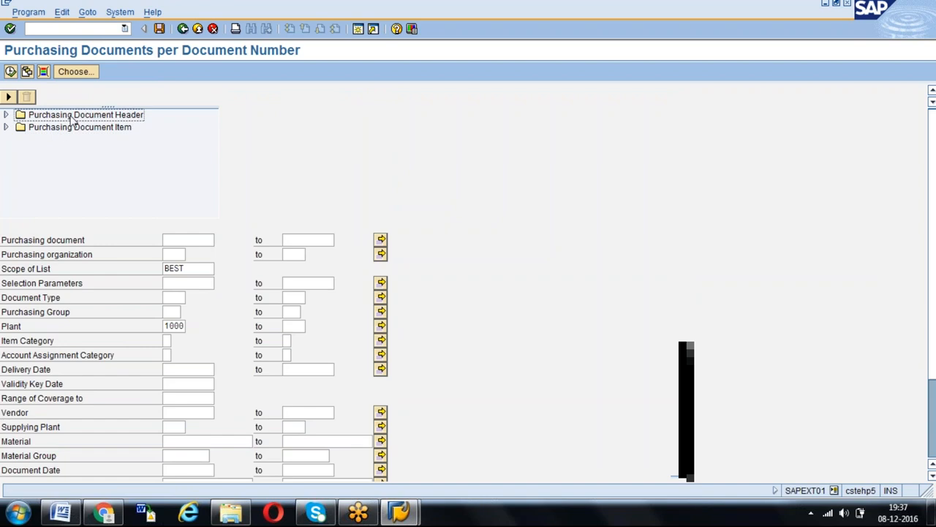
left_click(53, 128)
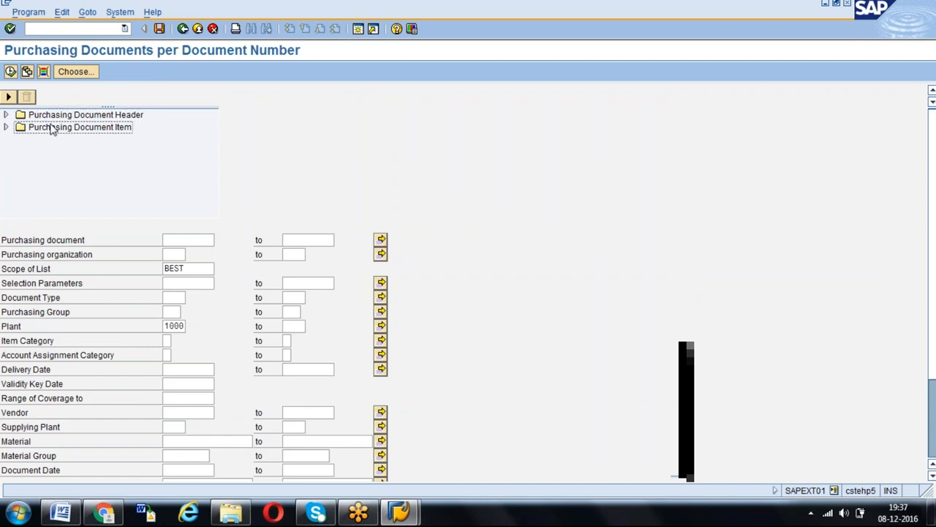
left_click(6, 127)
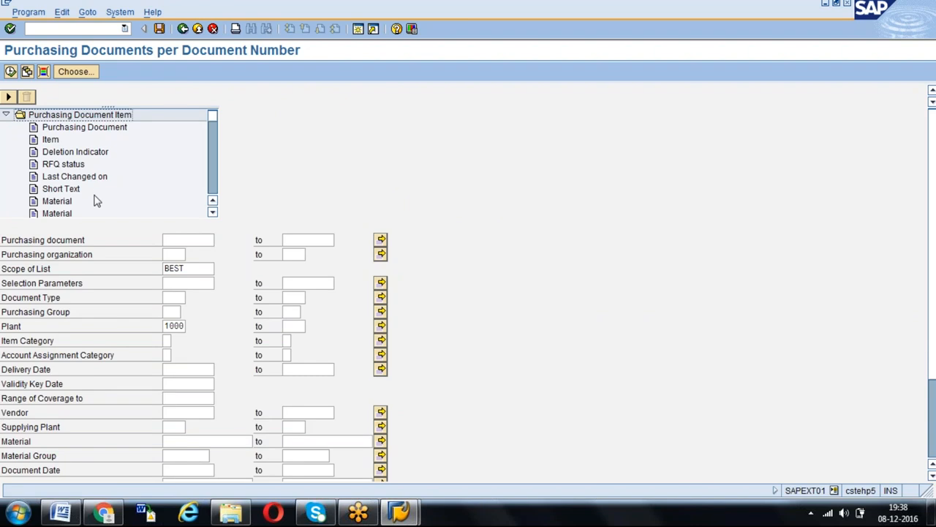
- Add the Purchase Requisition field from Purchasing Document Item to the dynamic selections
left_click(67, 202)
key("Page_Down")
key("Page_Down")
key("Page_Down")
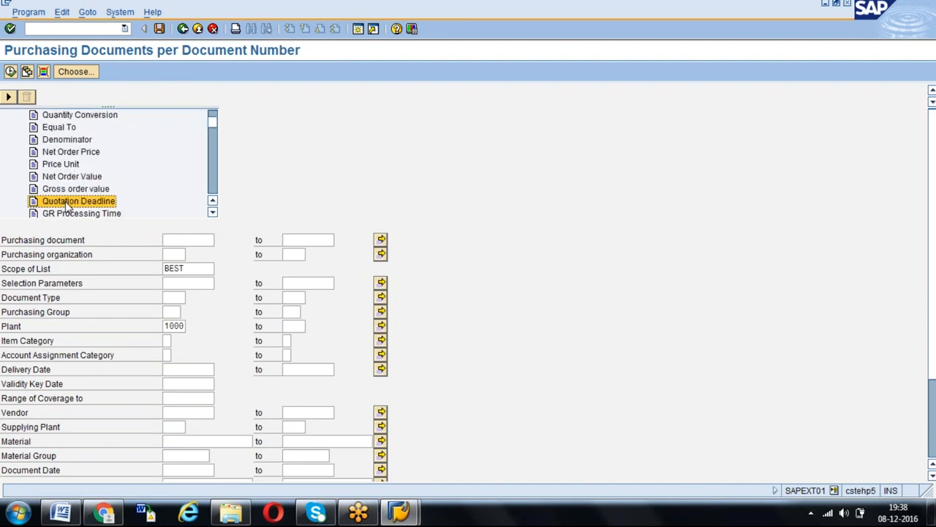
key("Page_Up")
key("Page_Up")
key("Page_Up")
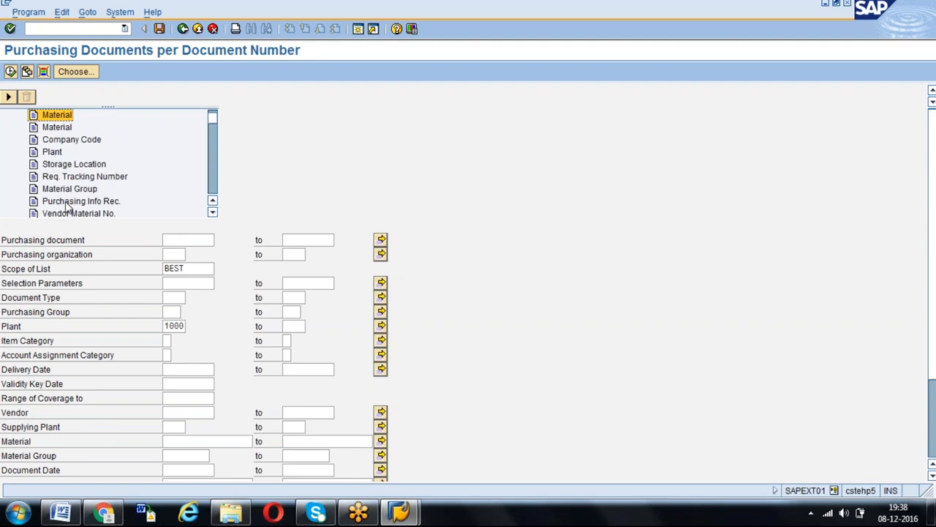
key("Page_Down")
key("Page_Down")
key("Page_Down")
key("Page_Down")
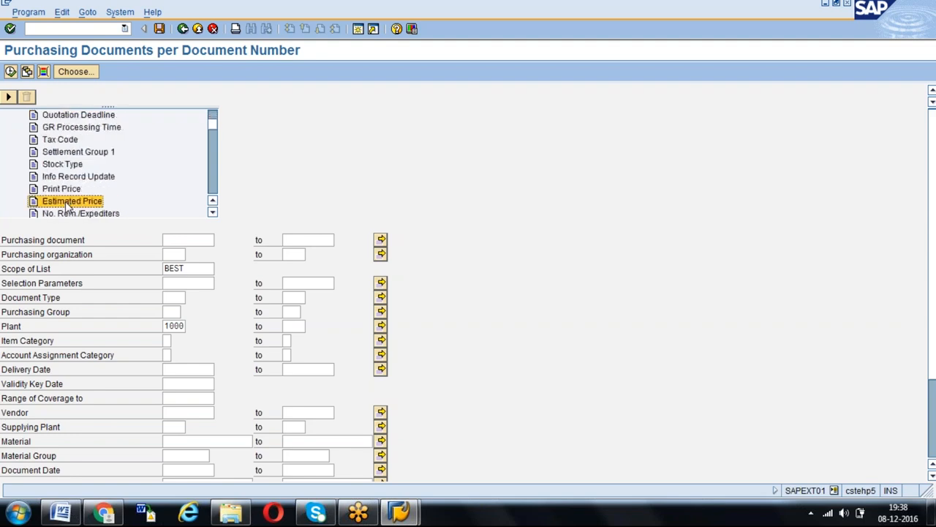
key("Page_Down")
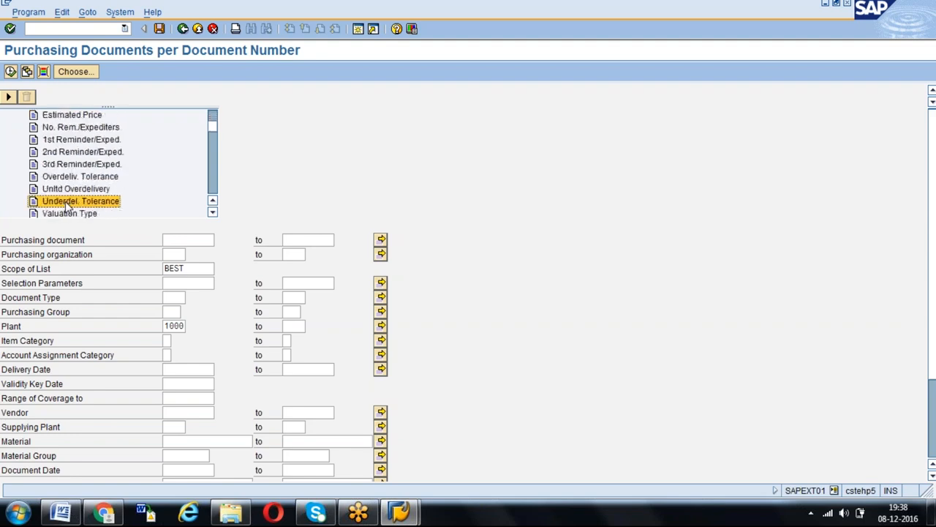
key("Page_Down")
key("Page_Down")
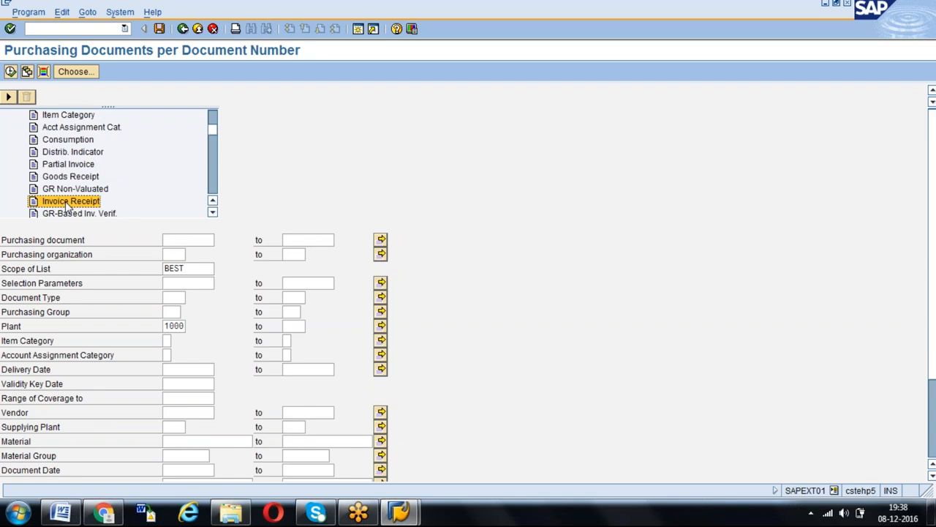
key("Page_Down")
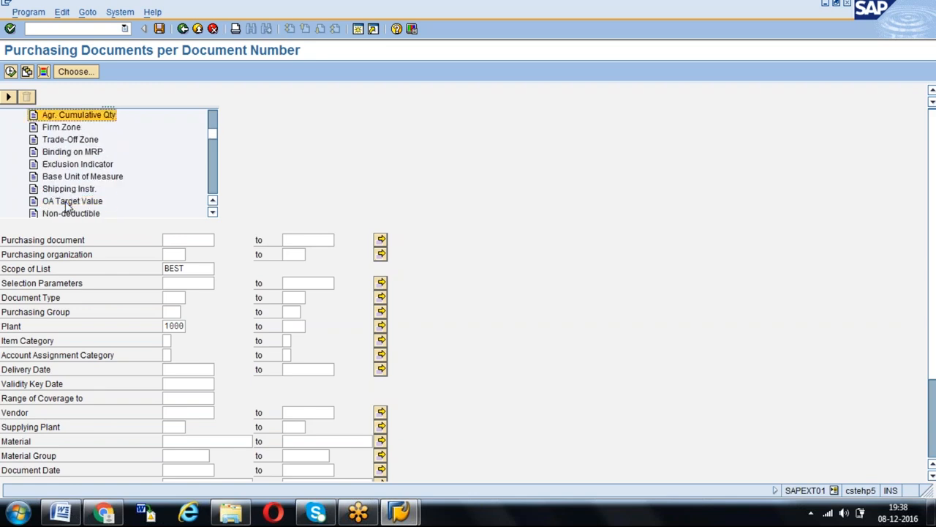
key("Page_Up")
key("Page_Down")
key("Page_Down")
key("Page_Down")
key("Page_Down")
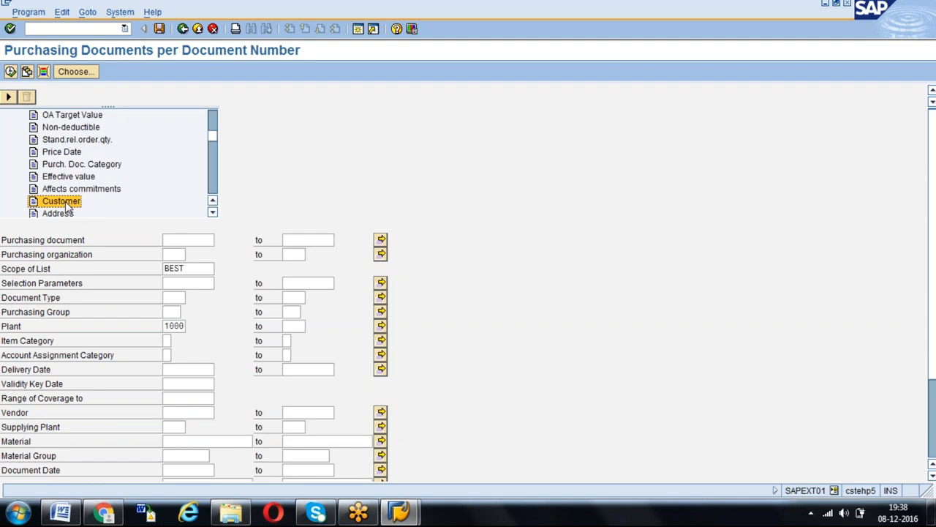
key("Page_Down")
key("Page_Down")
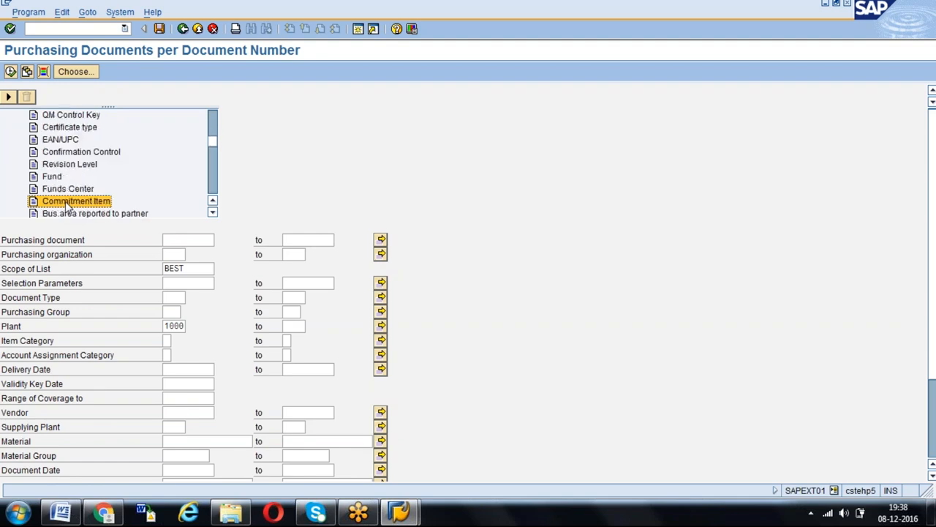
key("Page_Down")
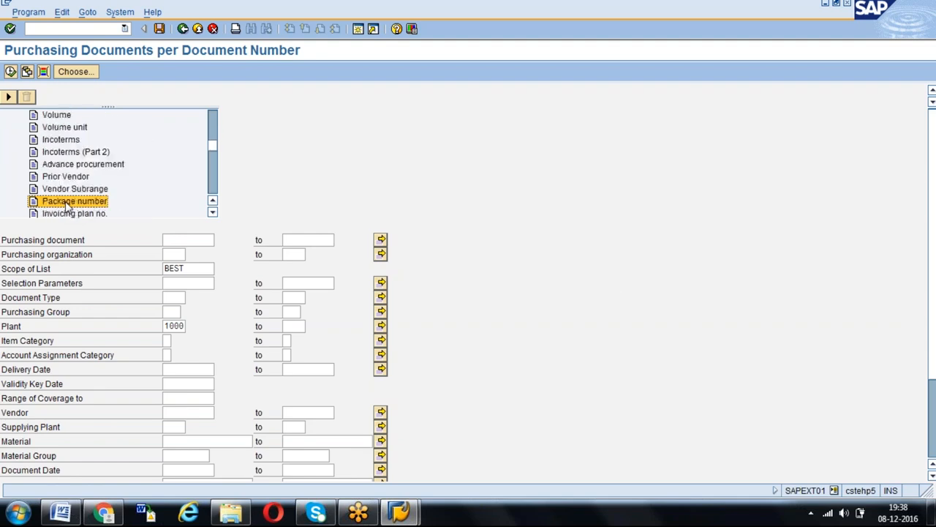
key("Page_Down")
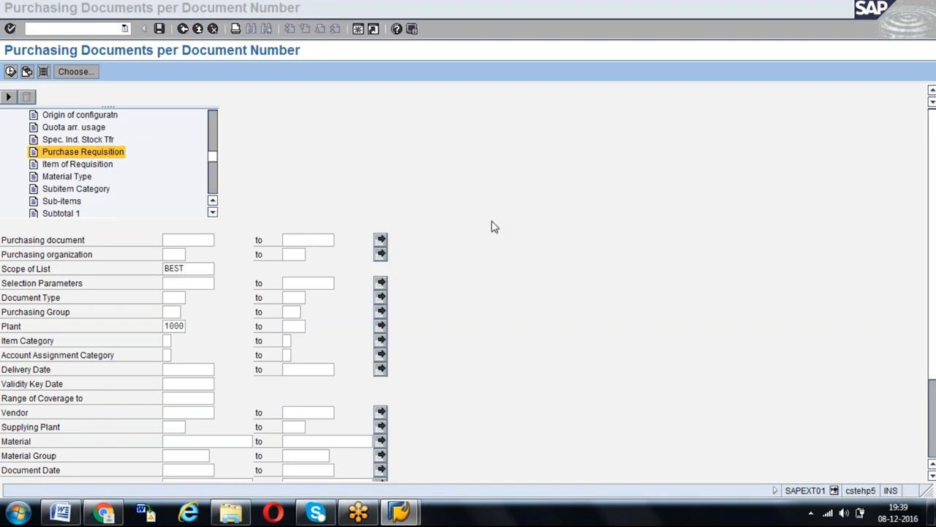
left_click(71, 156)
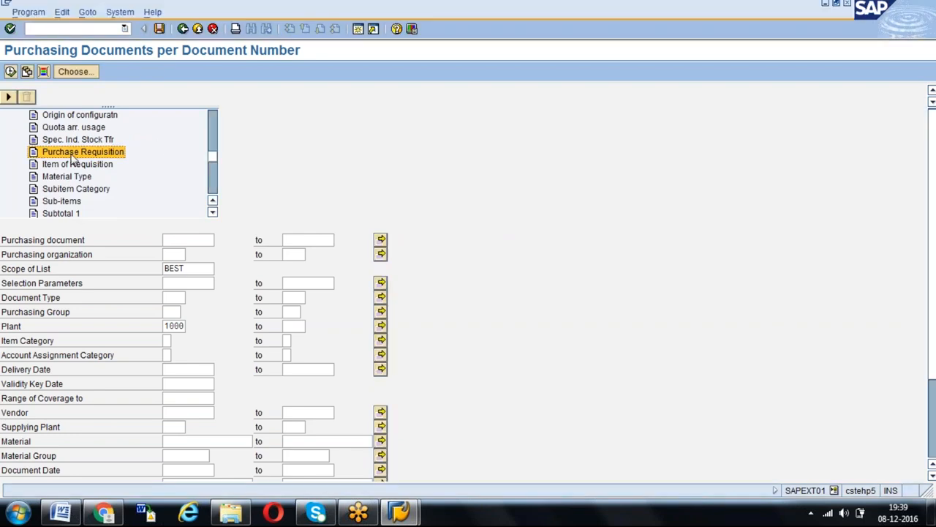
double_click(70, 158)
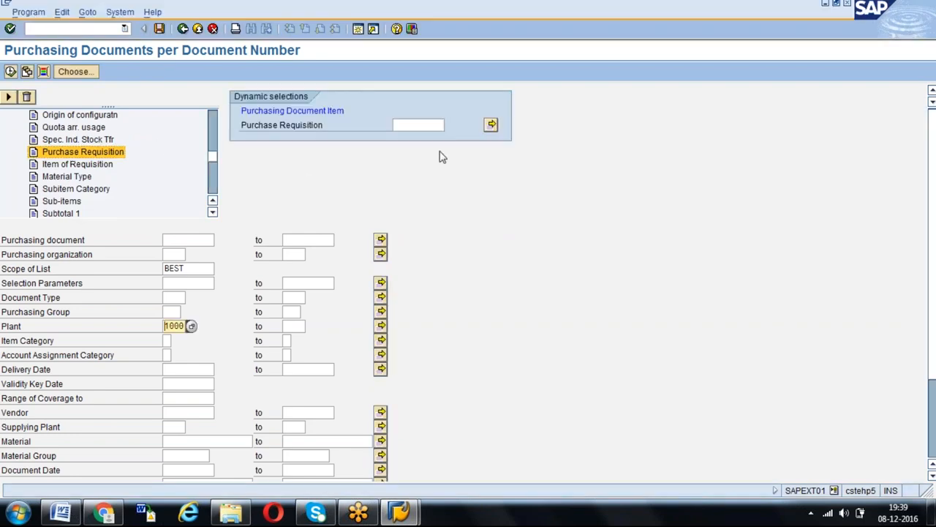
left_click(408, 125)
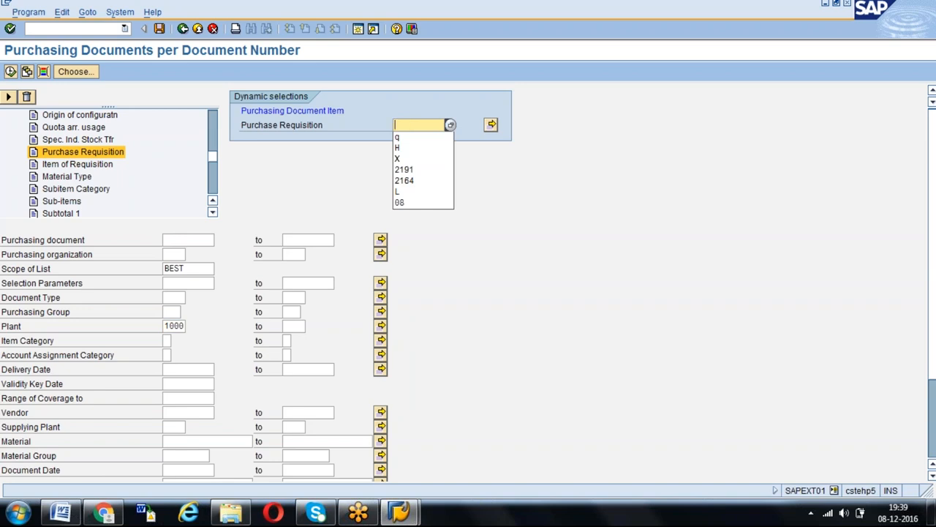
key("Escape")
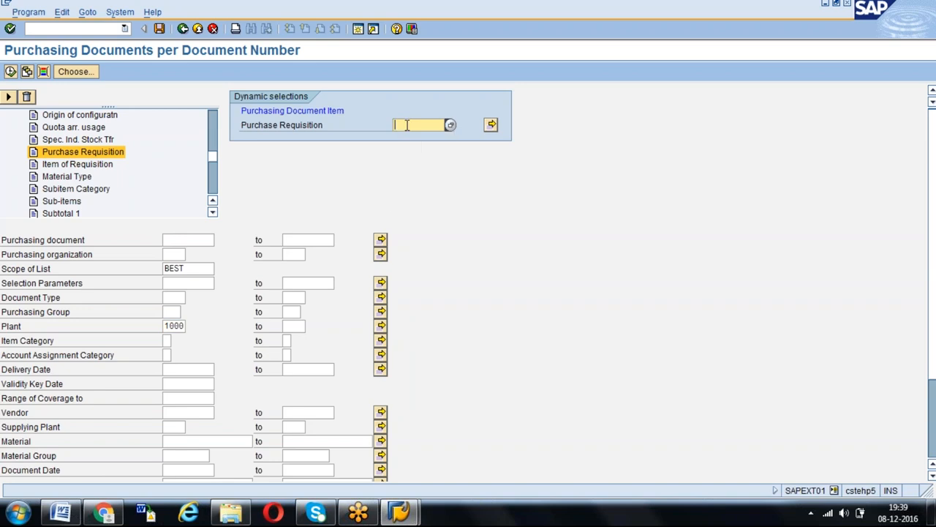
- Start transaction ME5A in a new session to list purchase requisitions
left_click(358, 29)
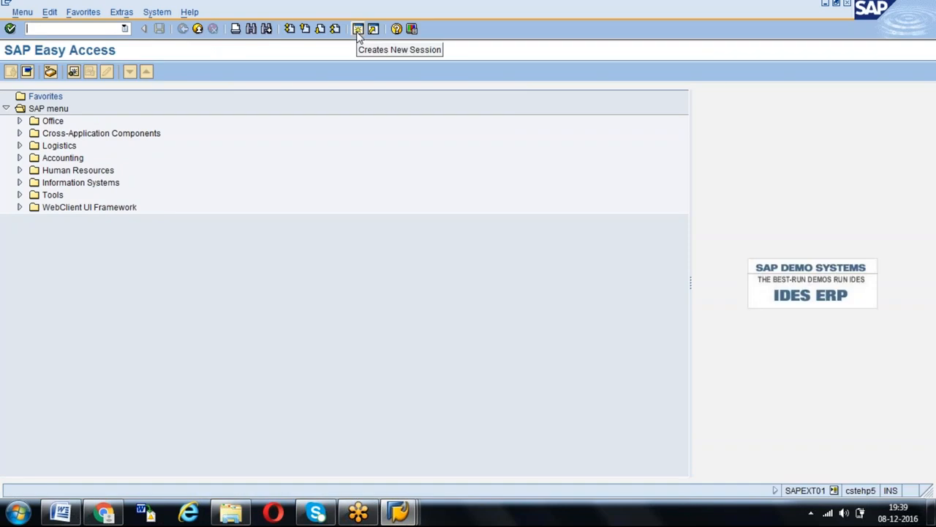
type("ME")
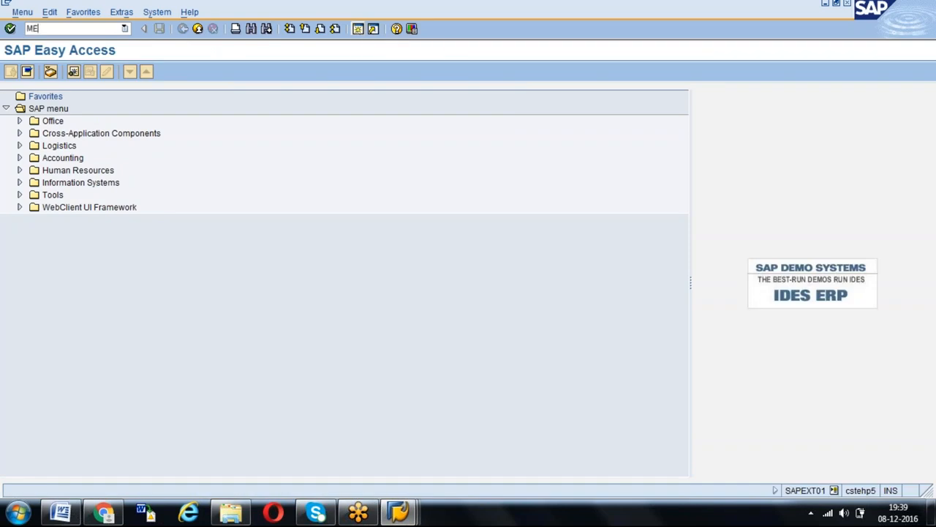
type("5A")
key("Return")
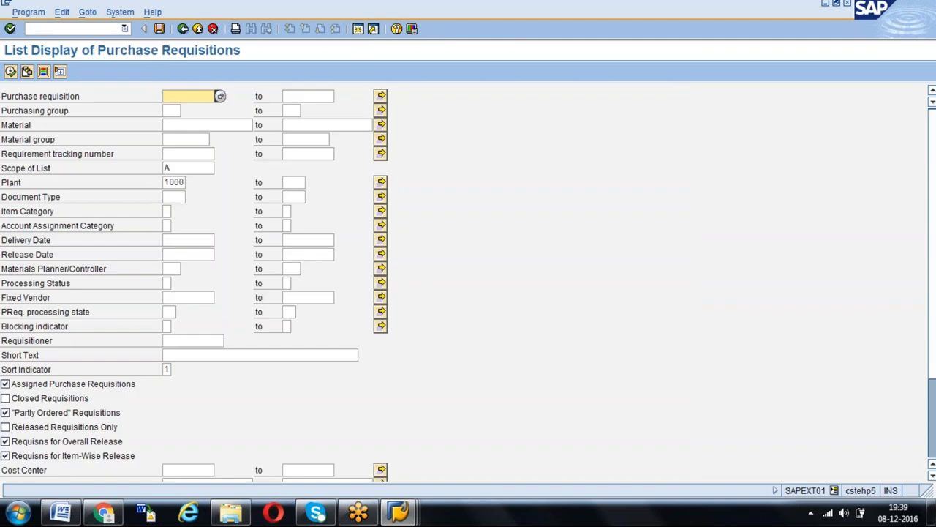
- Include closed requisitions, restrict the delivery date to a range starting 01012016, and run the requisition list for plant 1000
left_click(5, 398)
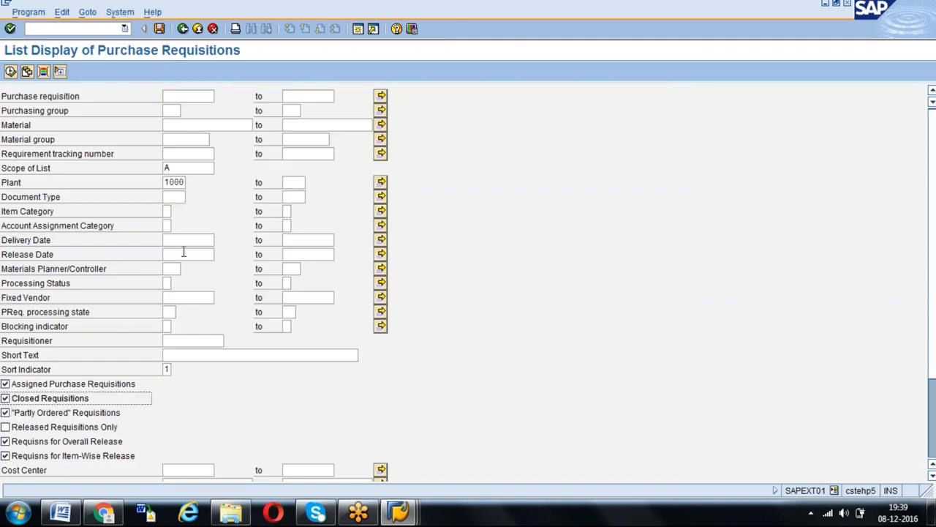
left_click(183, 251)
key("Up")
key("Down")
key("Down")
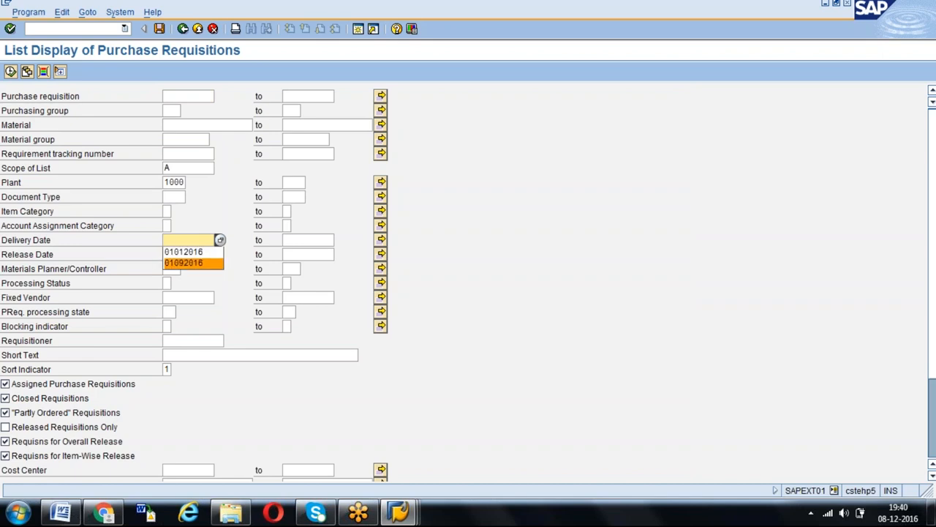
key("Up")
key("Return")
key("Tab")
key("Down")
key("Return")
key("F8")
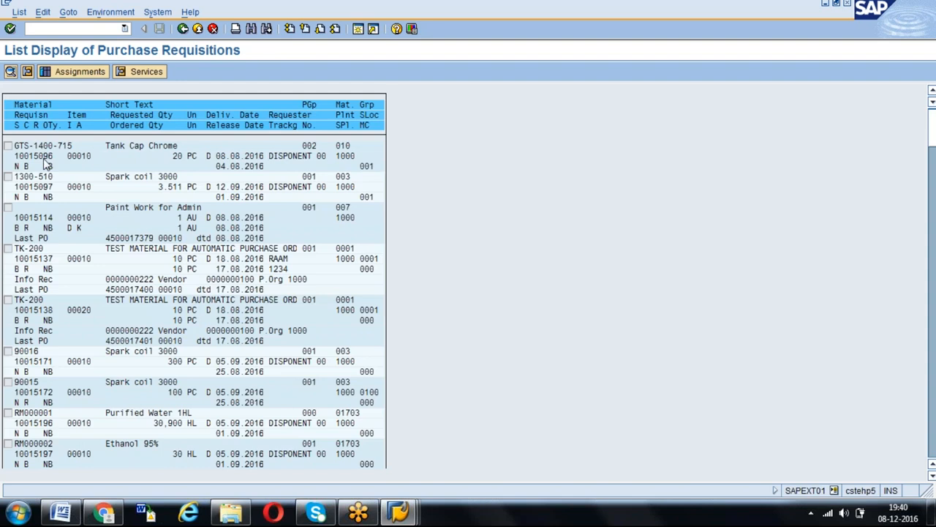
- Copy the requisition number of material 1300-510 into the Purchase Requisition dynamic selection of the purchasing documents report
left_click_drag(16, 174, 71, 169)
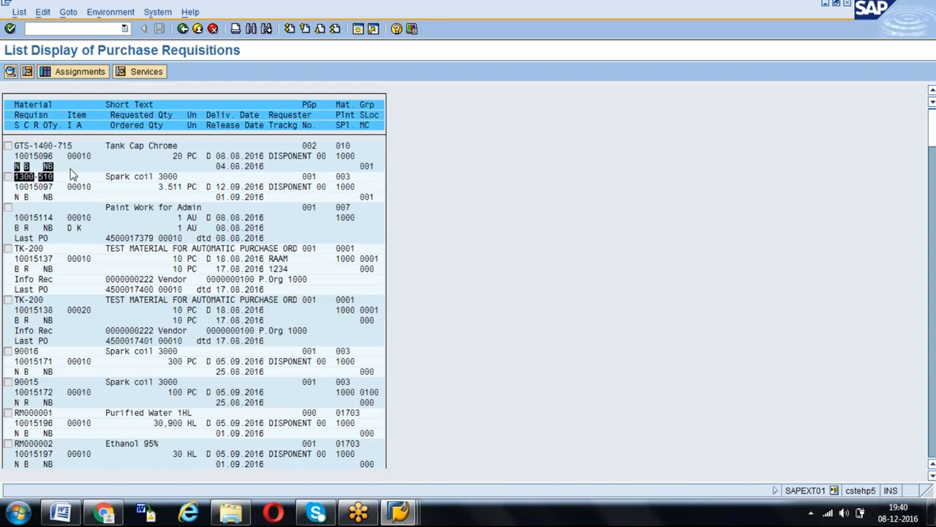
key("ctrl+c")
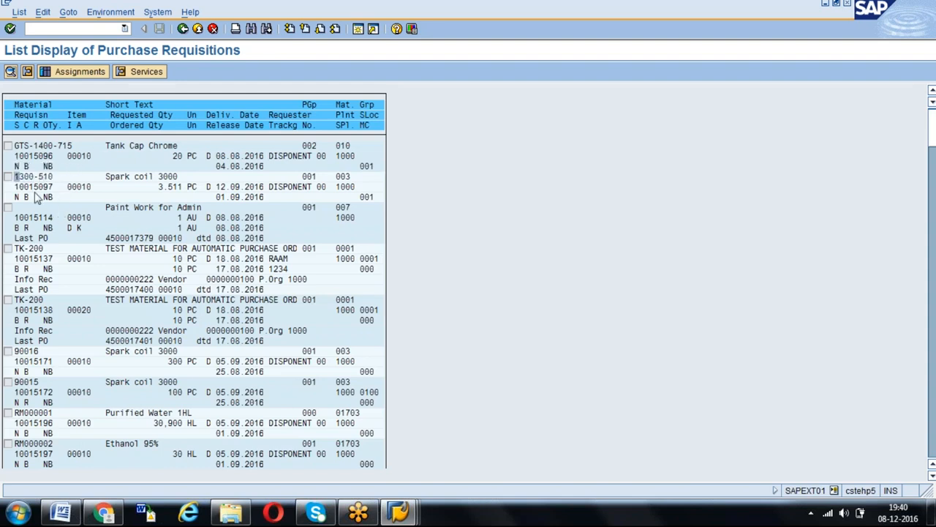
left_click_drag(16, 187, 60, 191)
key("ctrl+c")
key("alt+Tab")
key("ctrl+v")
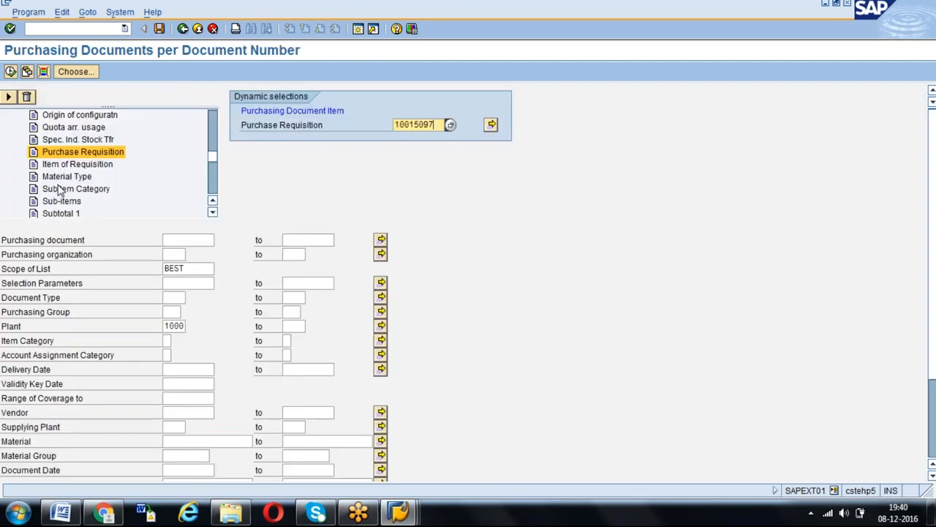
- Try to list the purchasing documents for plant 1000 with the entered purchase requisition as the dynamic selection
left_click(60, 189)
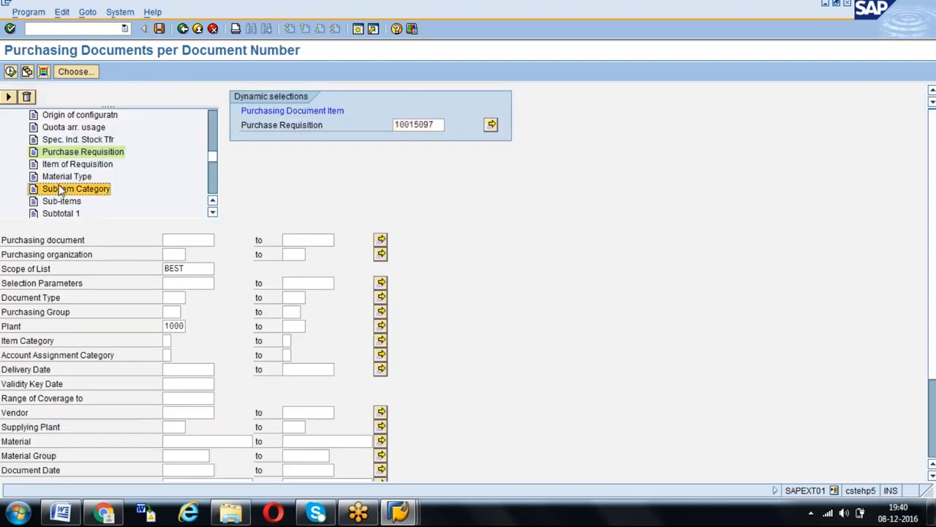
left_click(443, 124)
left_click(86, 165)
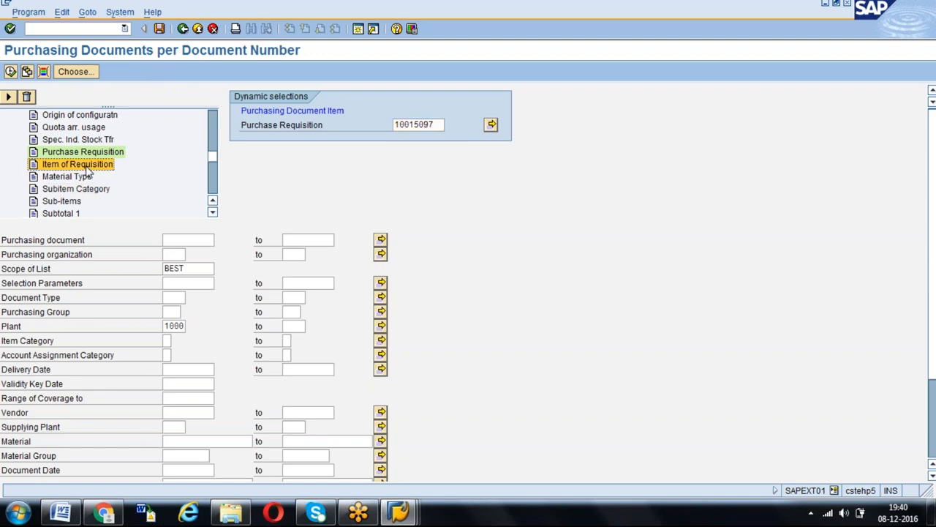
left_click(438, 125)
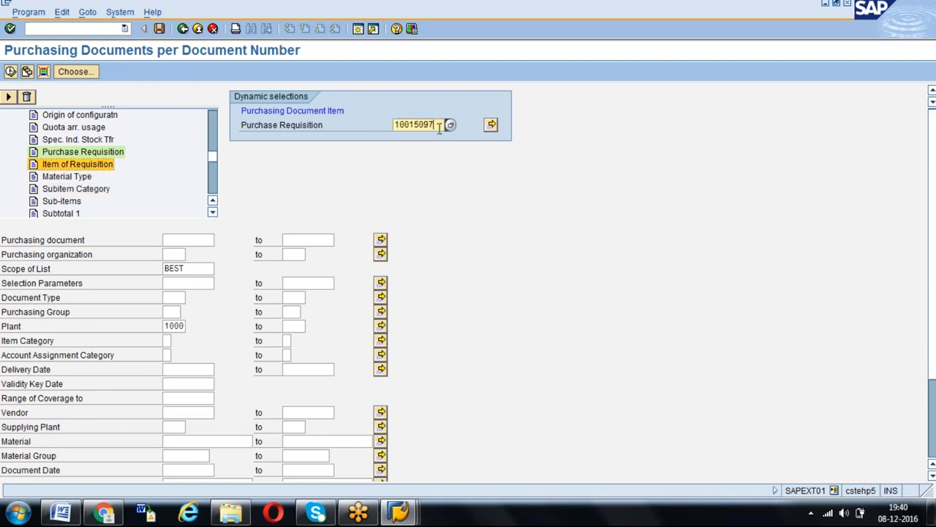
key("Return")
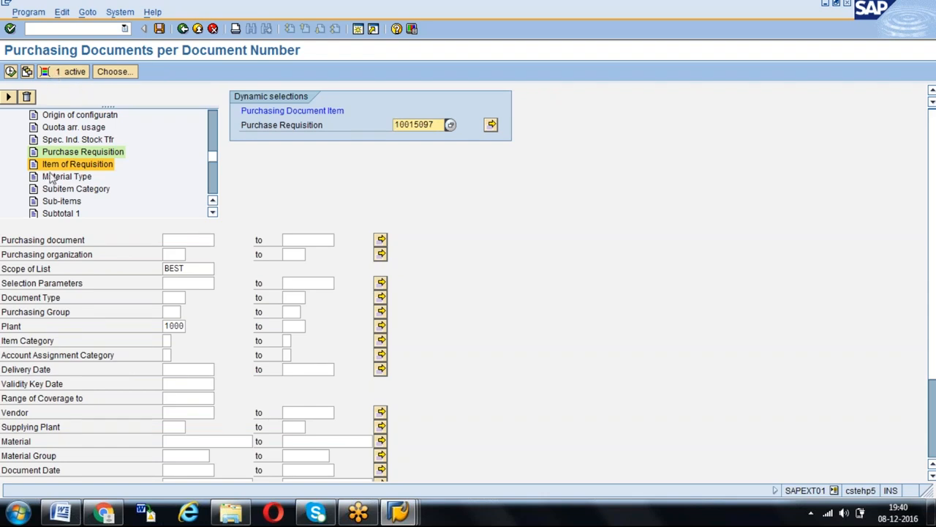
left_click(14, 76)
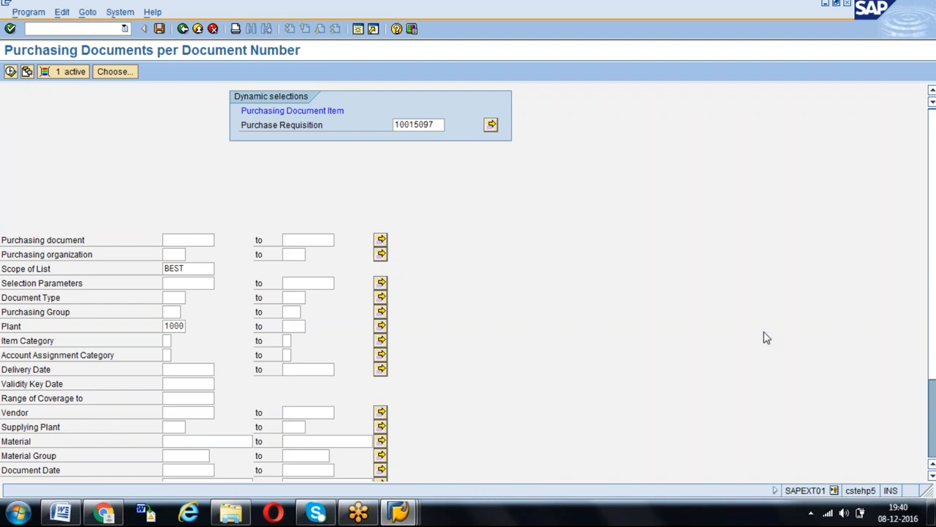
key("F8")
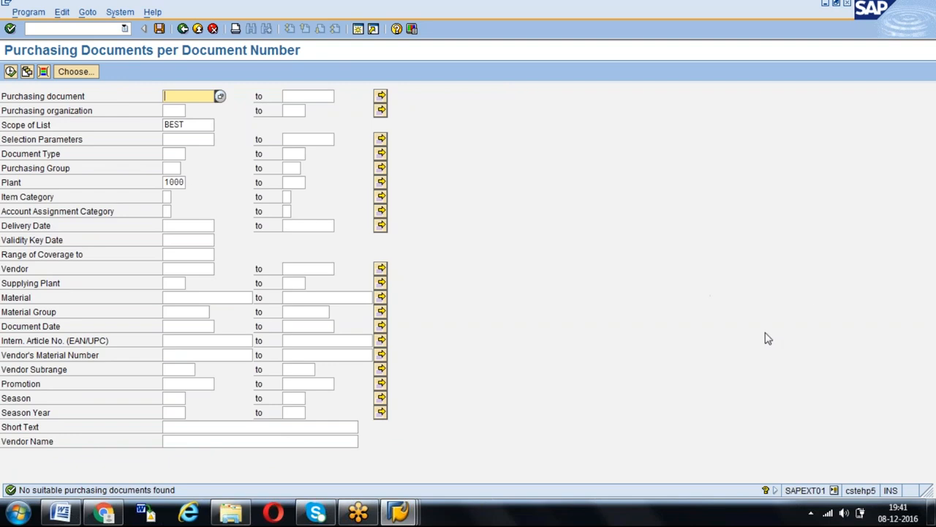
key("F3")
- Switch to the purchase requisition display and check the processing status options of the item for material 1300-510
key("alt+Tab")
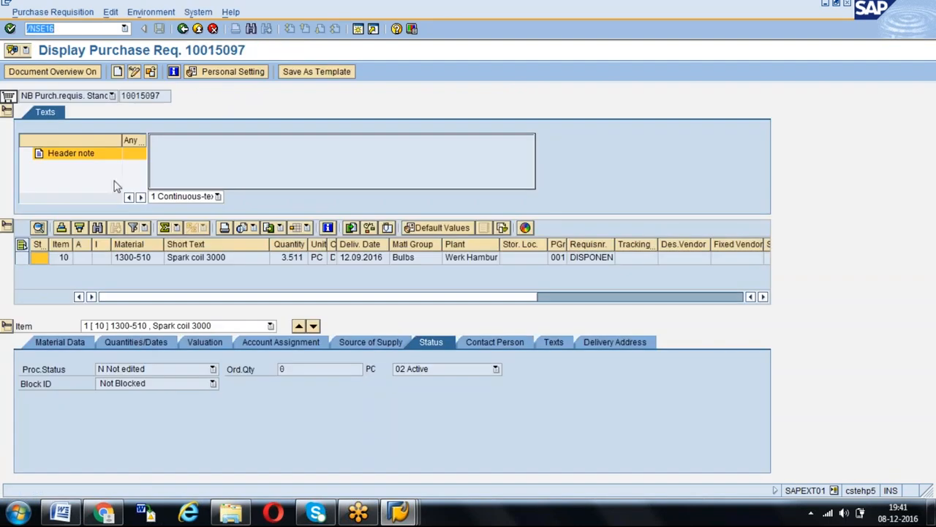
left_click(69, 29)
left_click(209, 369)
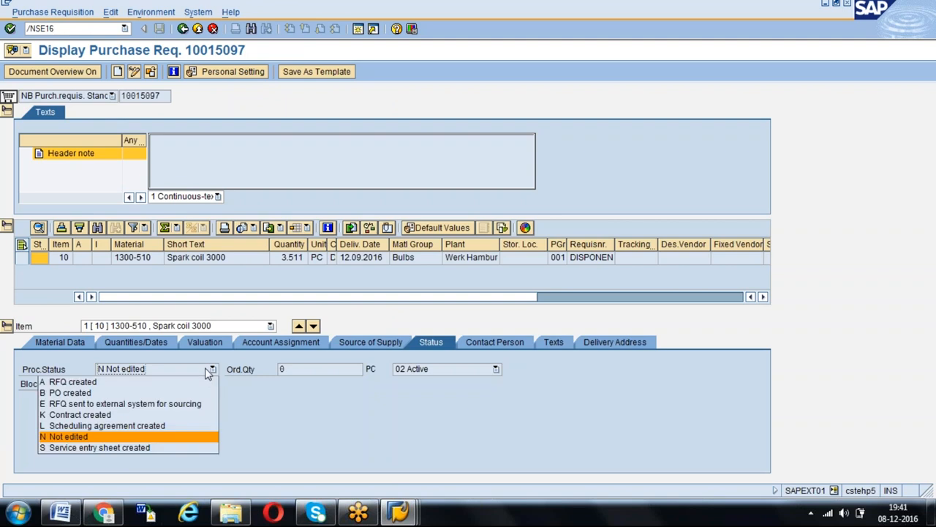
left_click(65, 390)
- Start transaction SE16 and open the selection screen for table EBAN
left_click(66, 29)
type("/NSE16")
key("Return")
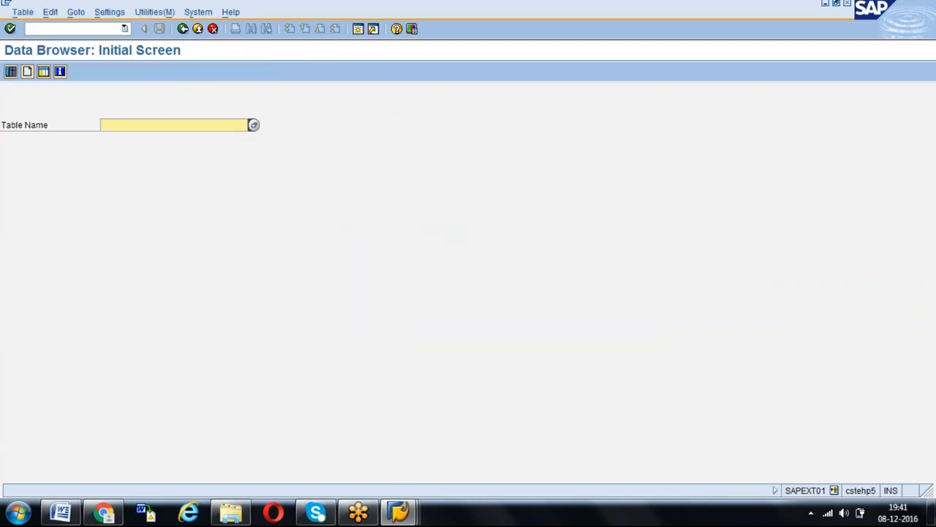
type("EBAN")
key("Return")
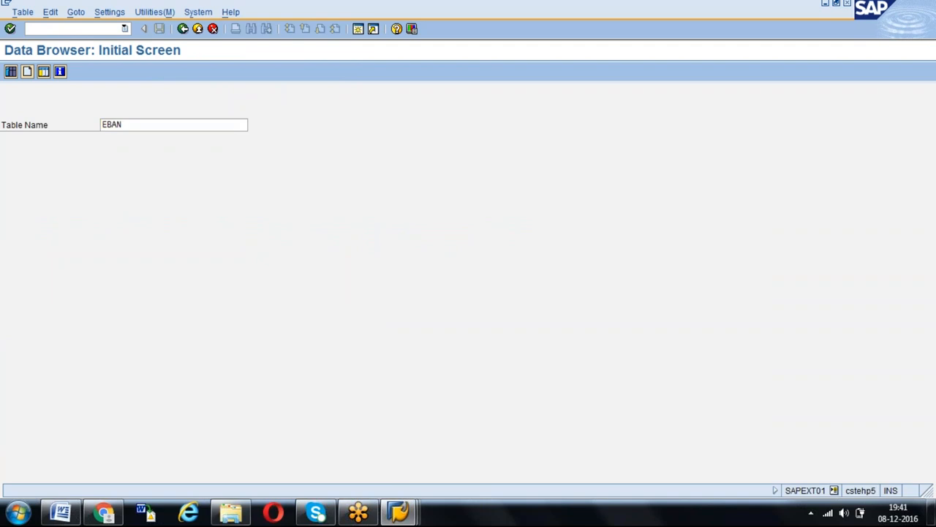
key("Return")
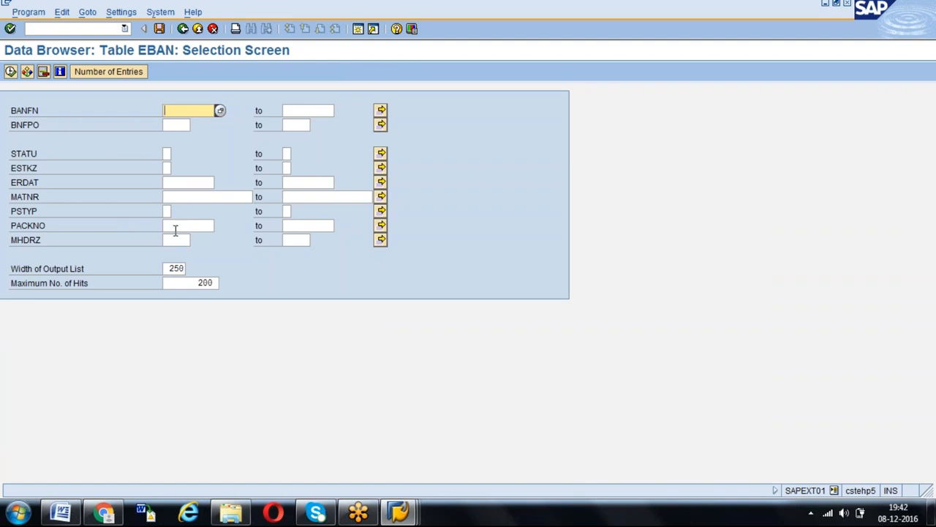
- Restrict STATU to B (PO created) and display the matching EBAN entries
left_click(167, 154)
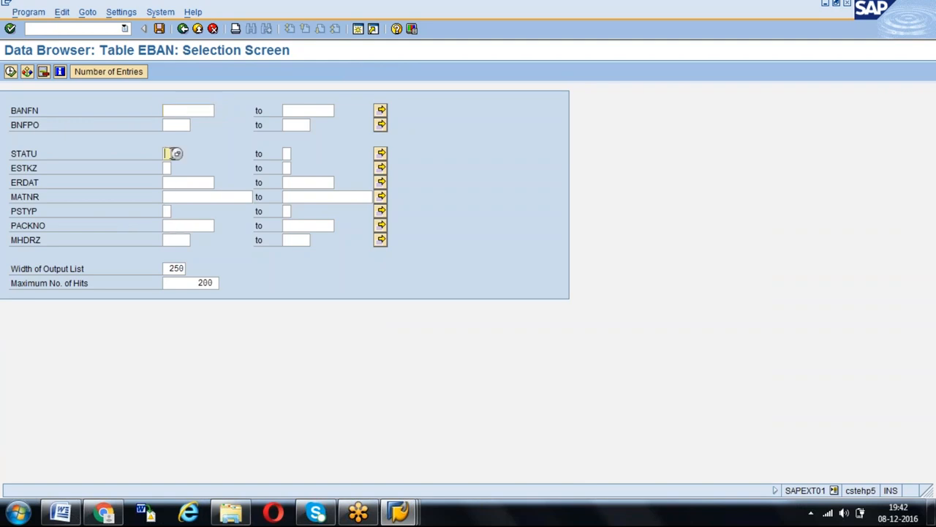
left_click(176, 154)
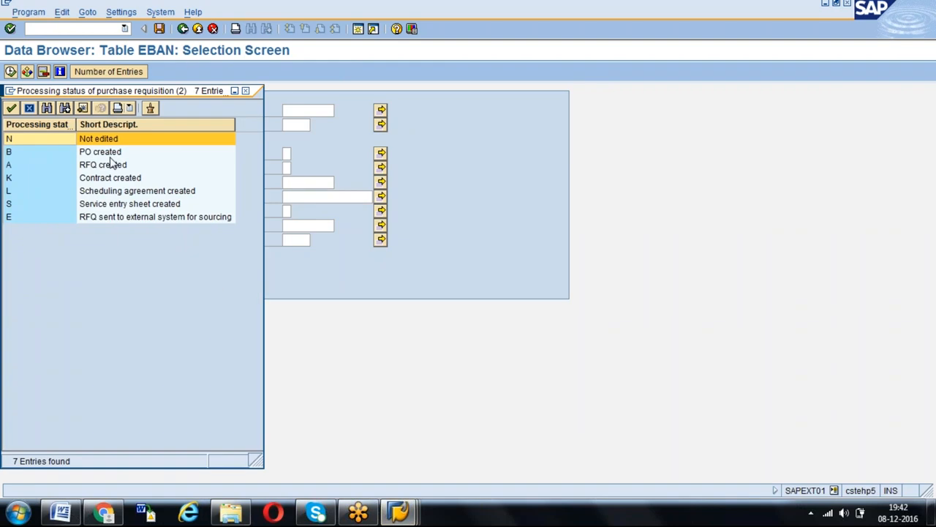
double_click(110, 152)
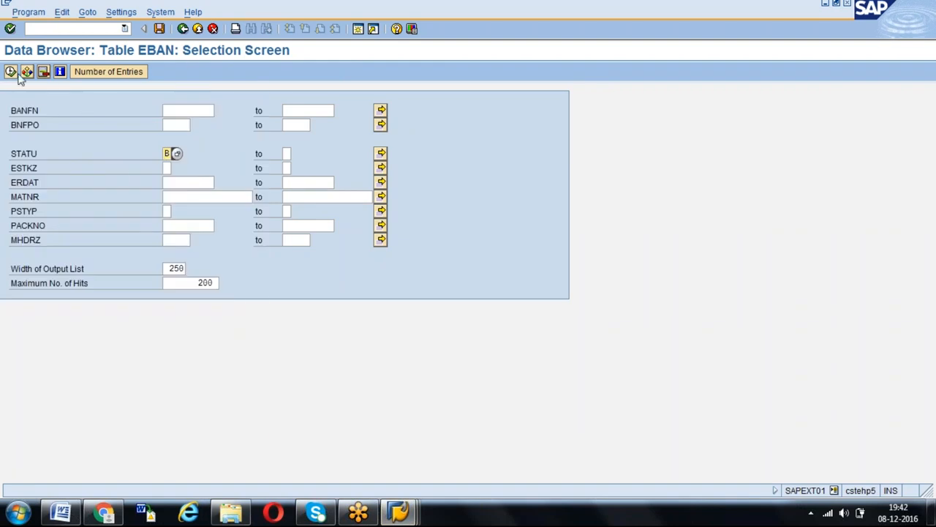
left_click(92, 73)
key("Return")
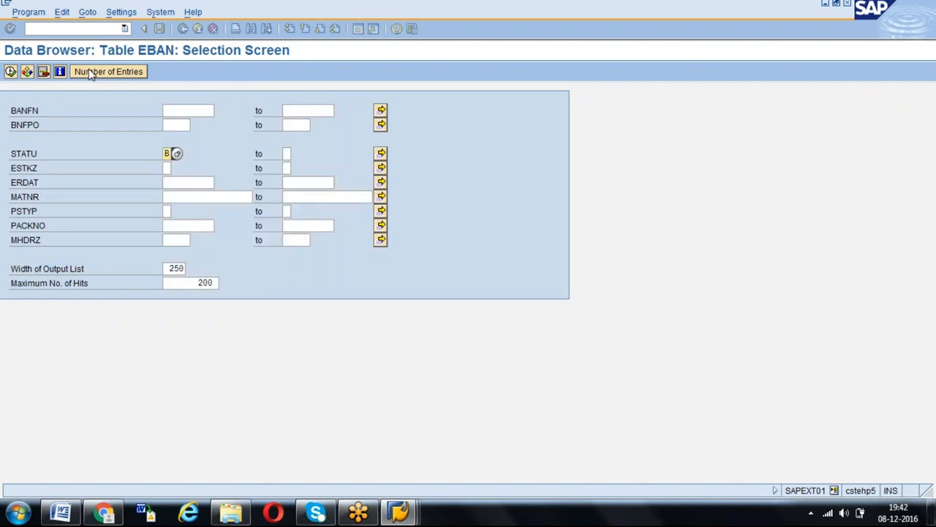
left_click(11, 72)
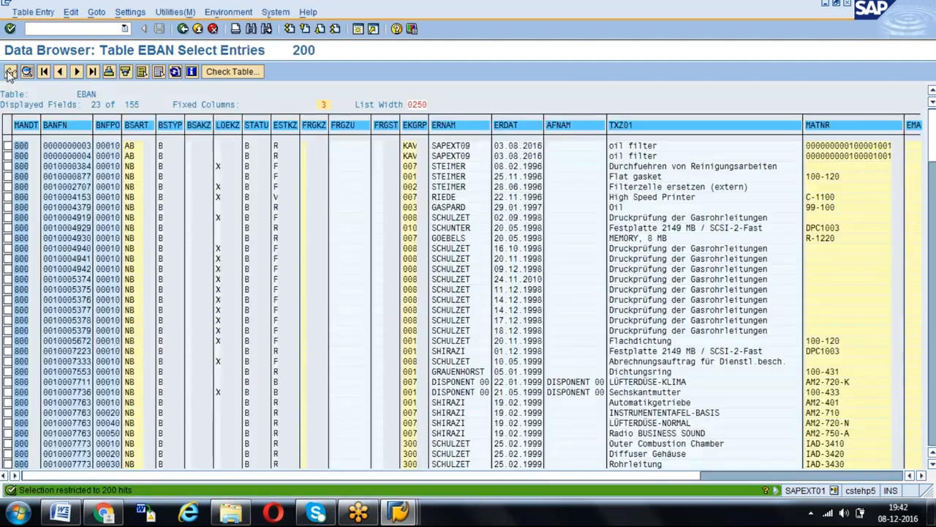
- Copy the requisition number of the "new material created" entry dated 05.12.2016, without its leading zeros
key("Page_Down")
key("Page_Down")
key("Page_Down")
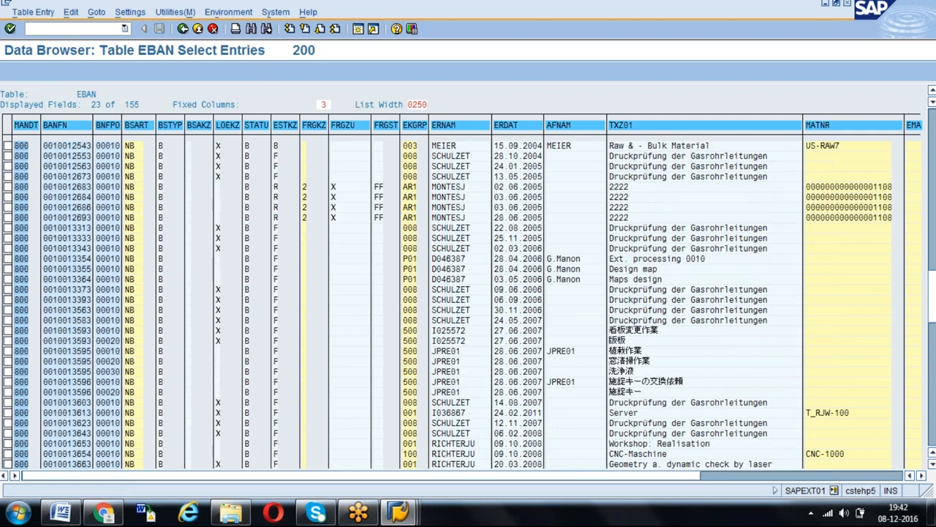
key("Page_Down")
key("Page_Down")
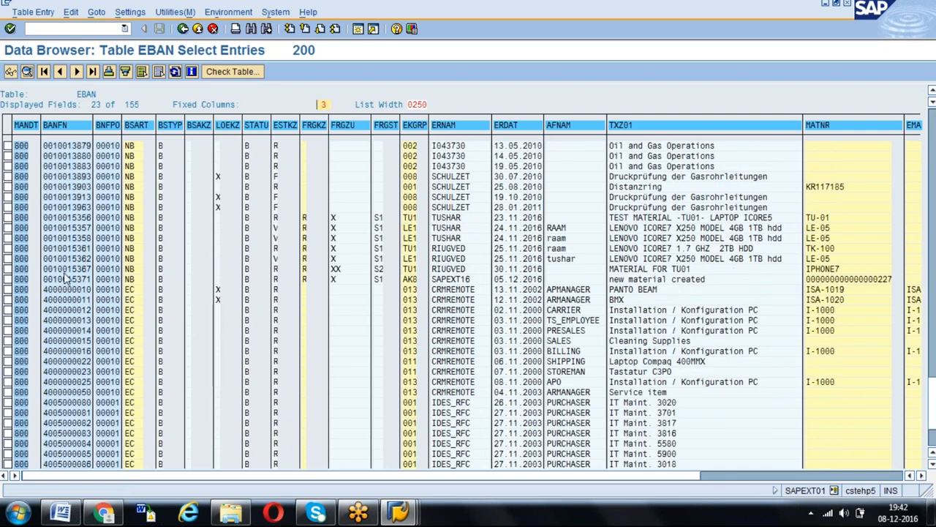
left_click_drag(53, 278, 91, 284)
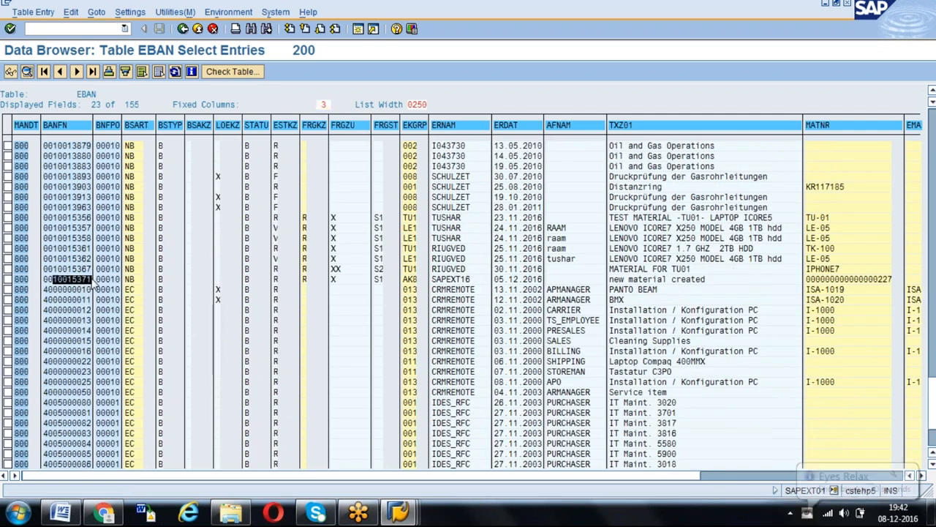
key("ctrl+c")
- Return to the purchasing documents report and clear the plant restriction
key("alt+Tab")
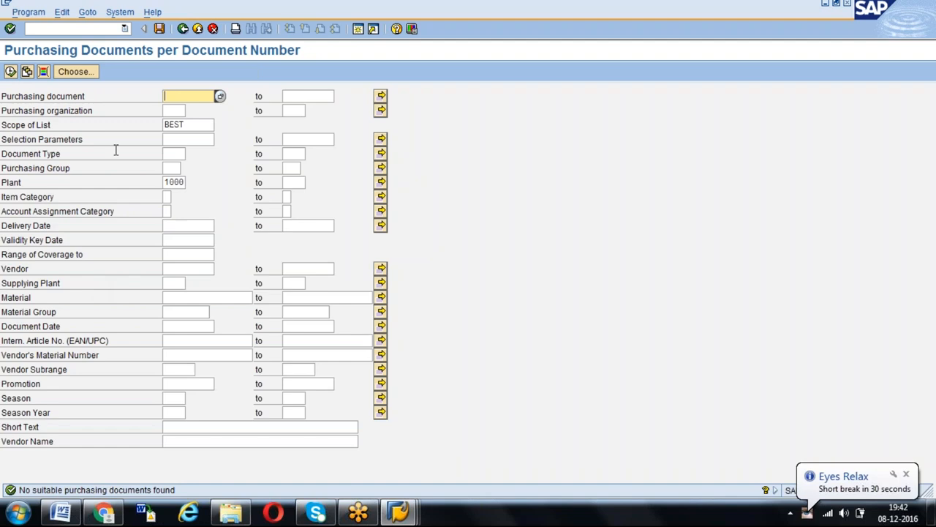
key("alt+Tab")
key("alt+Tab")
left_click(168, 183)
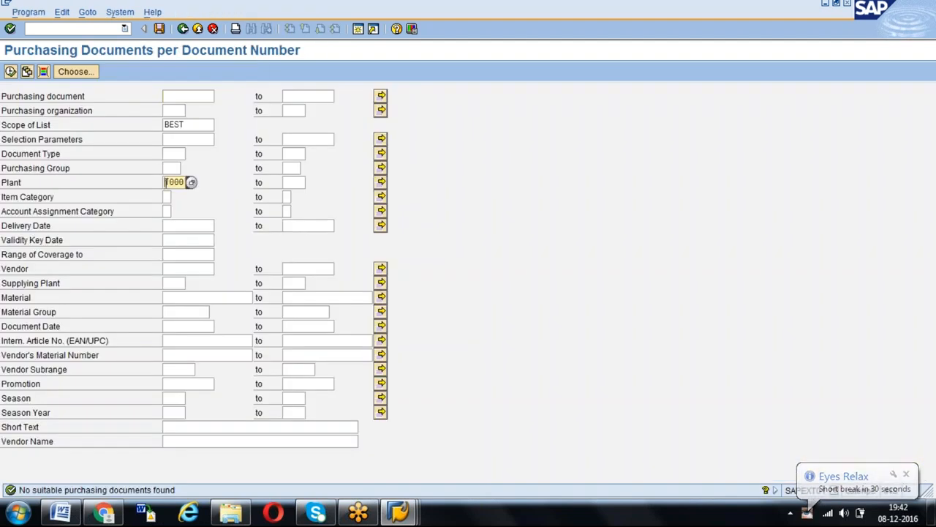
key("Delete")
key("Delete")
key("Delete")
key("Delete")
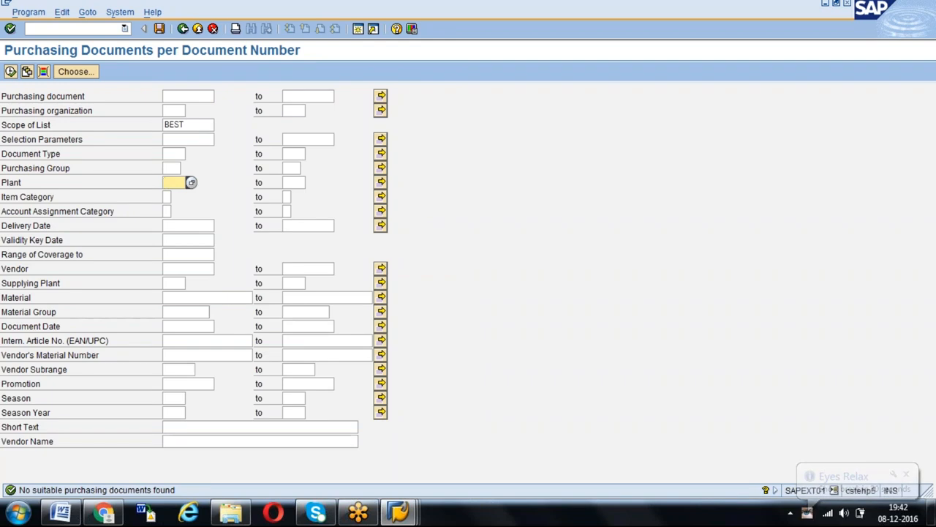
- Open the dynamic selections and add the Purchase Requisition field from Purchasing Document Item
left_click(43, 71)
left_click(5, 125)
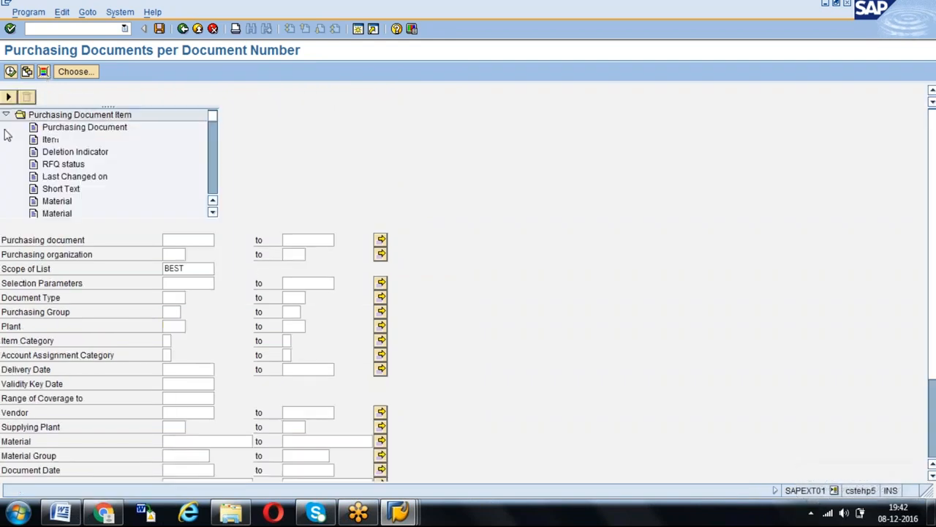
key("Down")
key("Down")
key("Down")
key("Down")
key("Down")
key("Down")
key("Down")
key("Down")
key("Down")
key("Down")
key("Down")
key("Down")
key("Down")
key("Down")
key("Down")
key("Down")
key("Down")
key("Down")
key("Down")
key("Down")
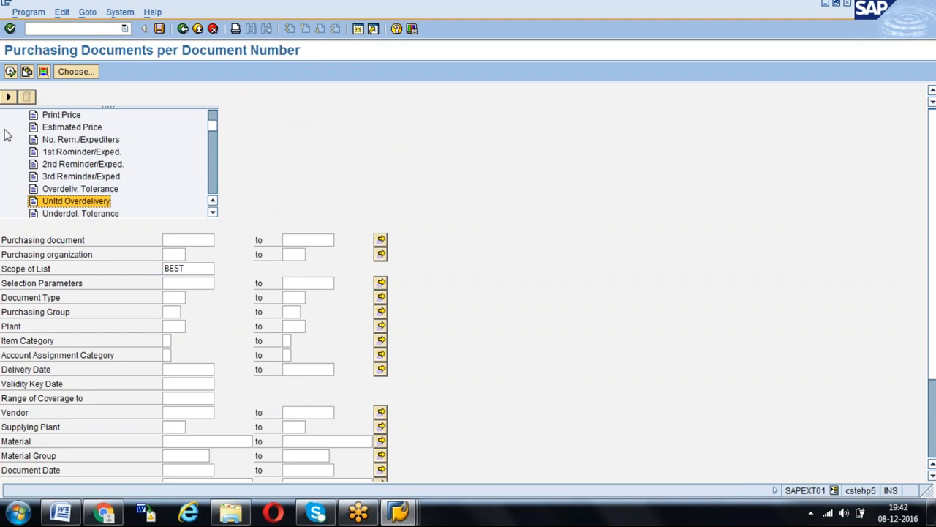
key("Down")
key("Down")
key("Down")
key("Down")
key("Down")
key("Down")
key("Down")
key("Down")
key("Down")
key("Down")
key("Down")
key("Down")
key("Down")
key("Down")
key("Down")
key("Down")
key("Down")
key("Down")
key("Down")
key("Down")
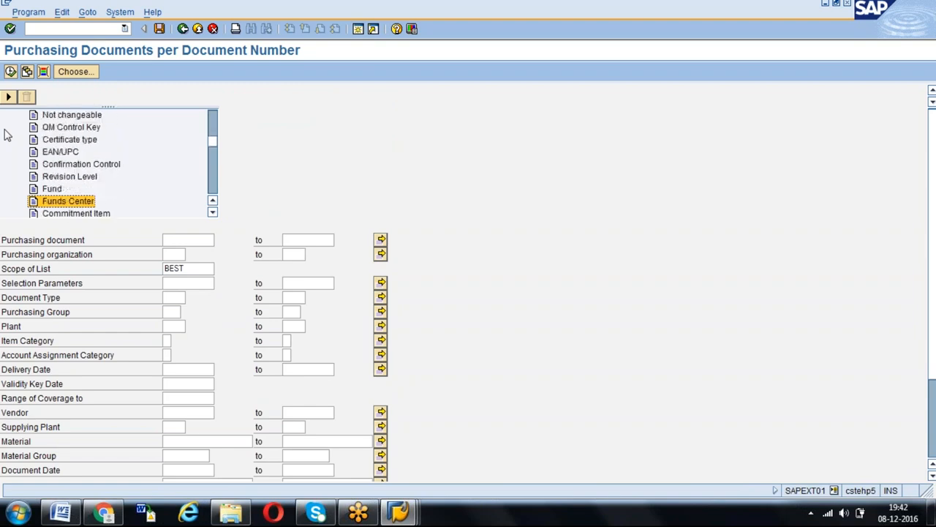
key("Down")
key("Down")
key("Down")
key("Down")
key("Down")
key("Down")
key("Down")
key("Down")
key("Down")
key("Down")
key("Down")
key("Down")
key("Down")
key("Down")
key("Down")
key("Down")
key("Down")
key("Down")
key("Down")
key("Down")
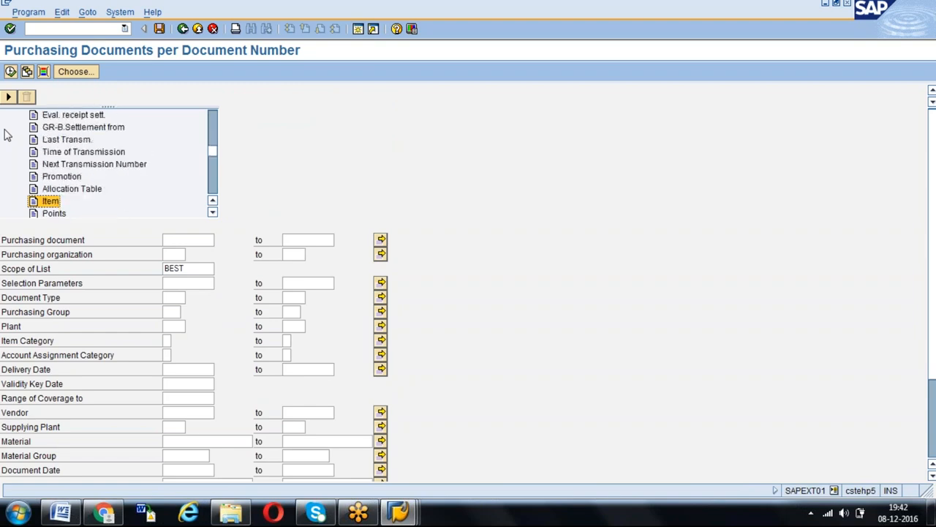
key("Page_Down")
key("Page_Down")
key("Page_Up")
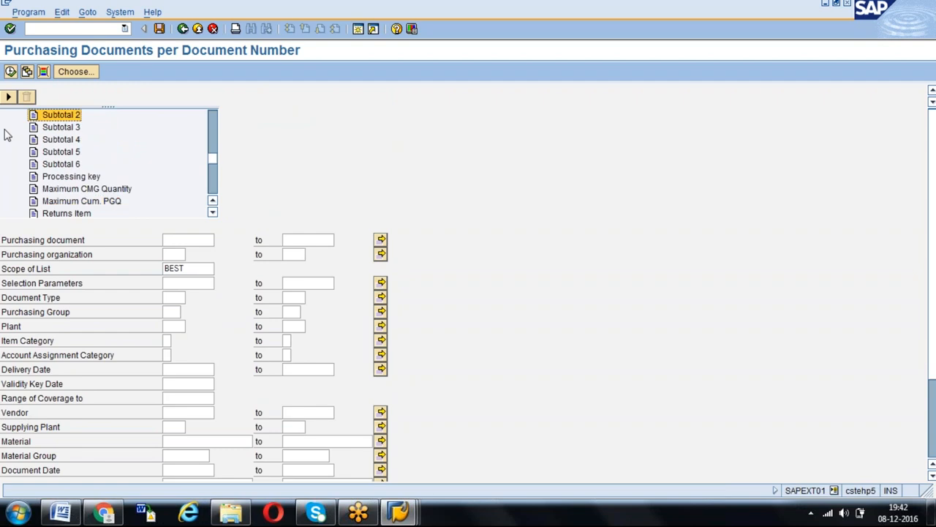
key("Page_Up")
double_click(93, 129)
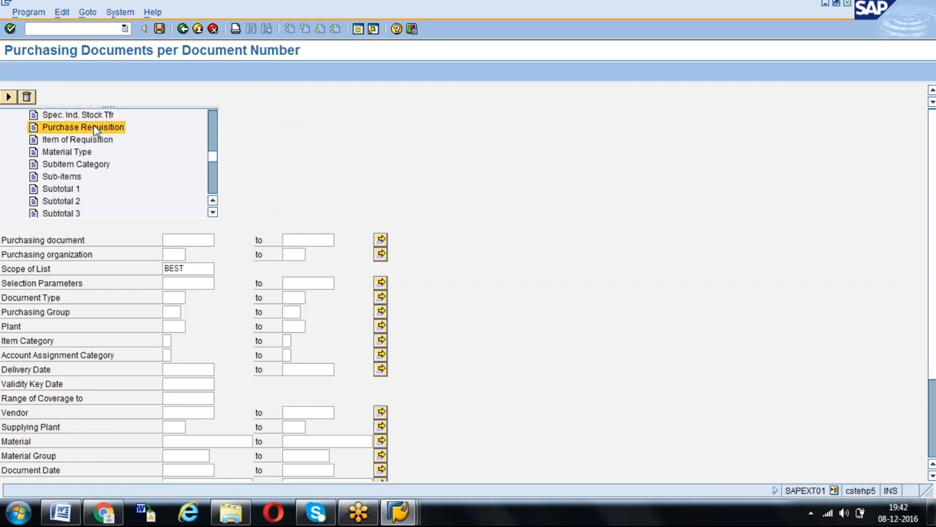
- Paste the copied requisition number into the Purchase Requisition dynamic selection and apply it
left_click(404, 125)
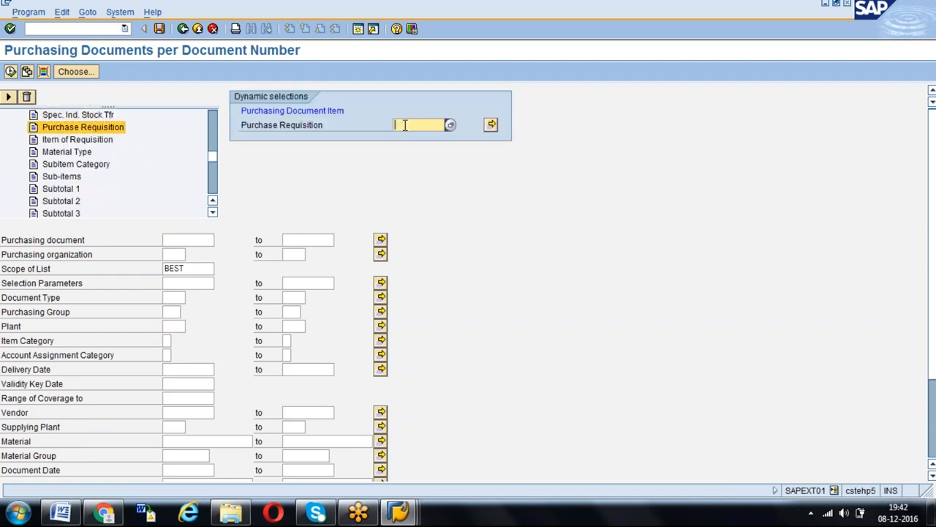
key("ctrl+v")
key("Return")
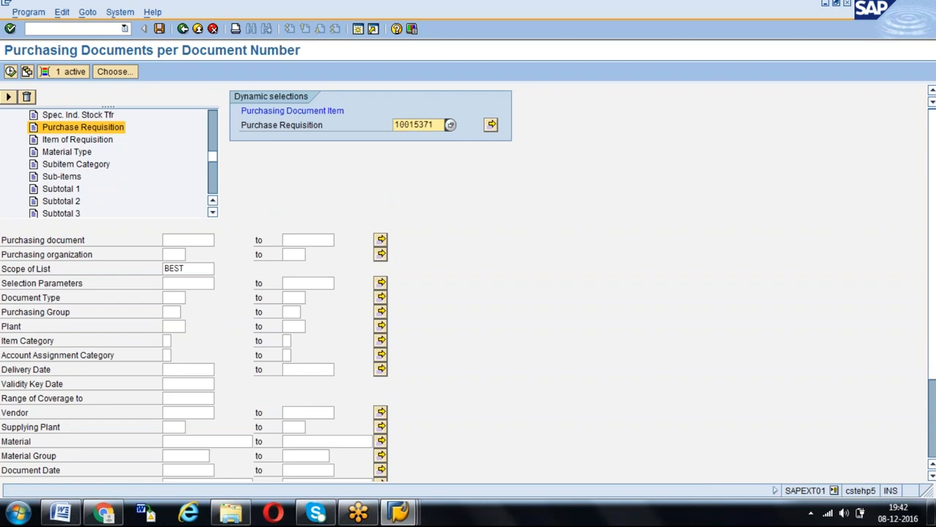
- Run the report with list scope ALLES_ALV and select the purchase order item "new material created"
left_click(196, 269)
left_click(222, 269)
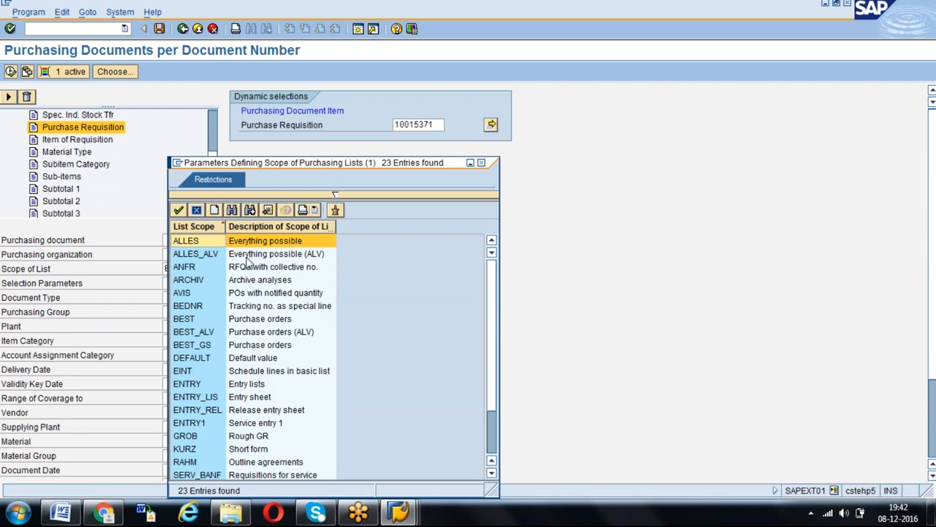
left_click(250, 256)
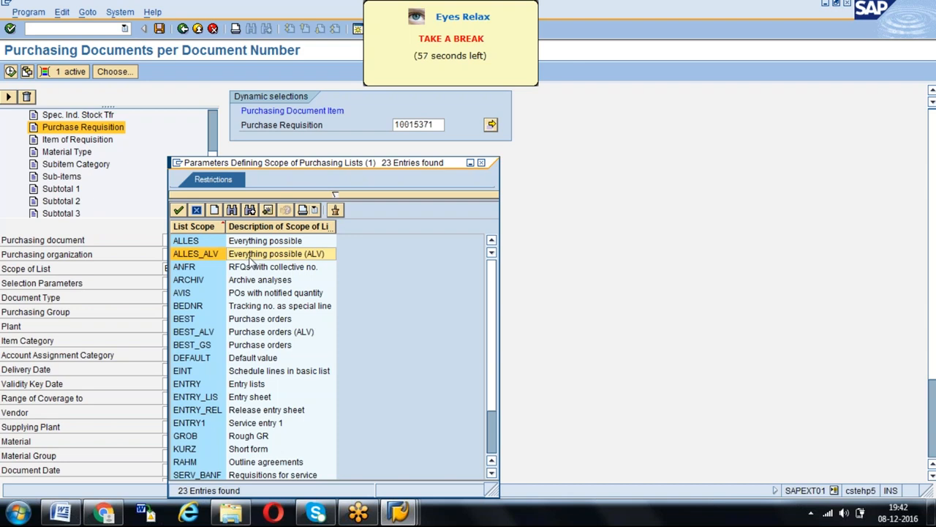
double_click(250, 256)
left_click(10, 97)
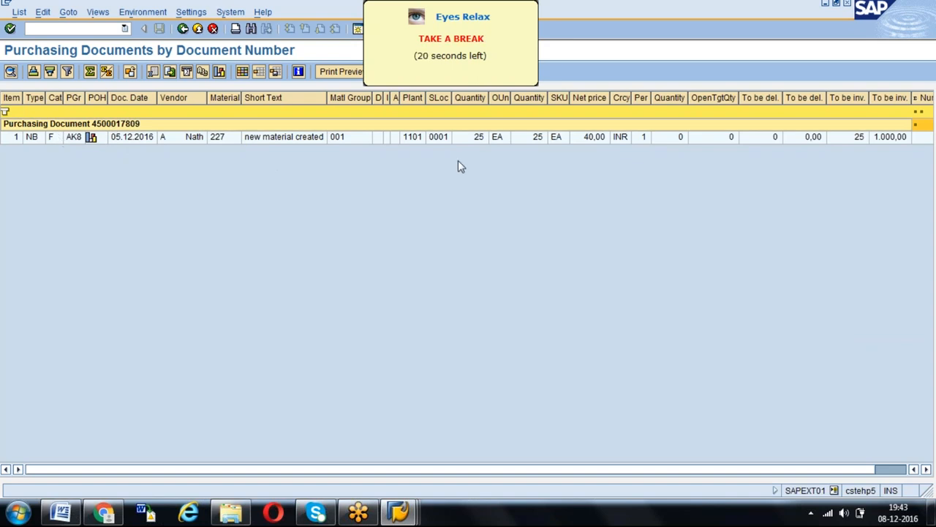
left_click(910, 34)
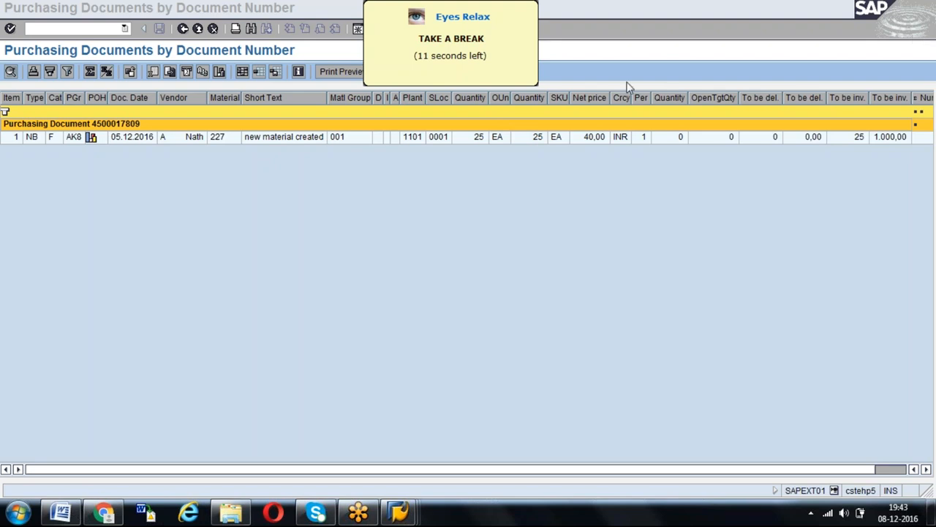
left_click(295, 139)
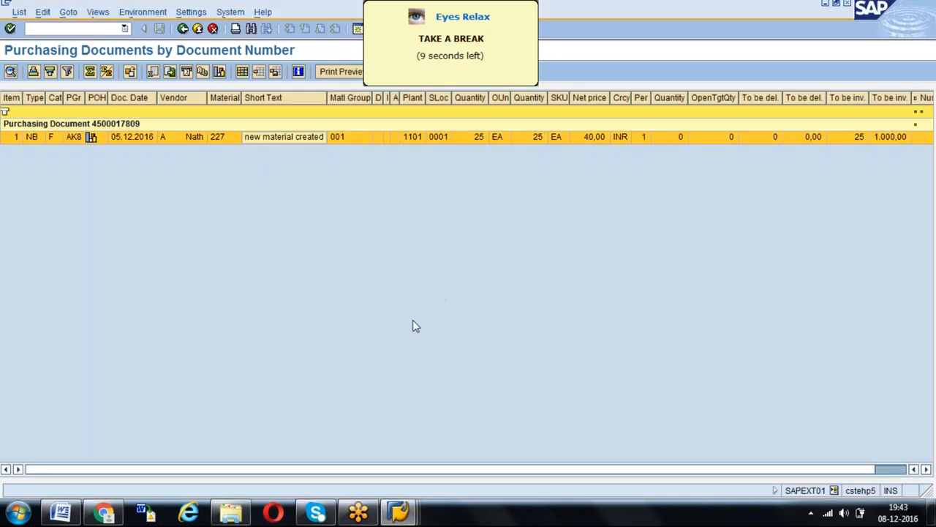
- Examine the purchase order item's quantities, net price, and still-to-be-delivered and still-to-be-invoiced values in the report
left_click(364, 471)
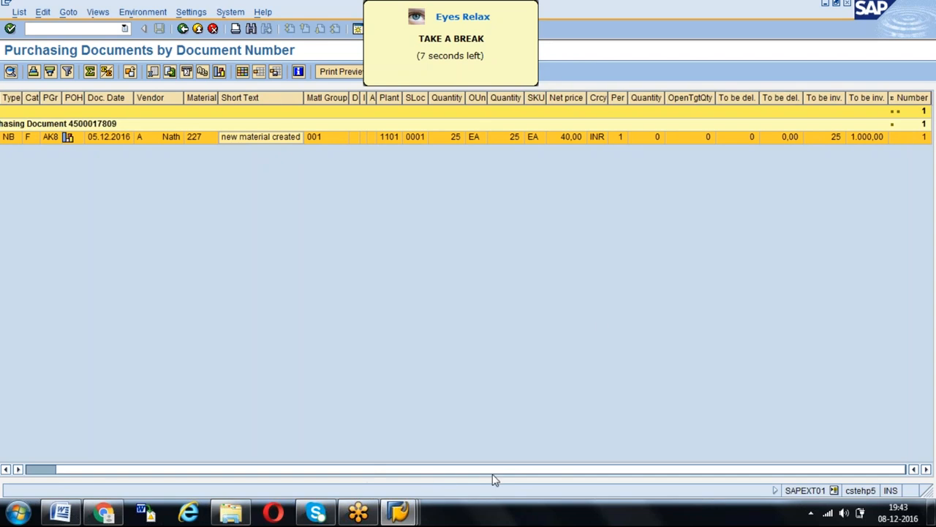
left_click(599, 318)
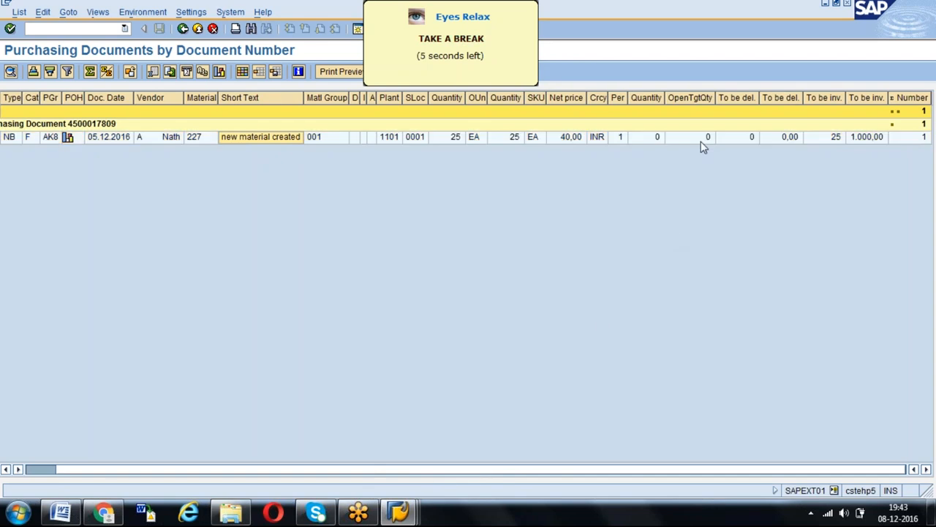
left_click(491, 137)
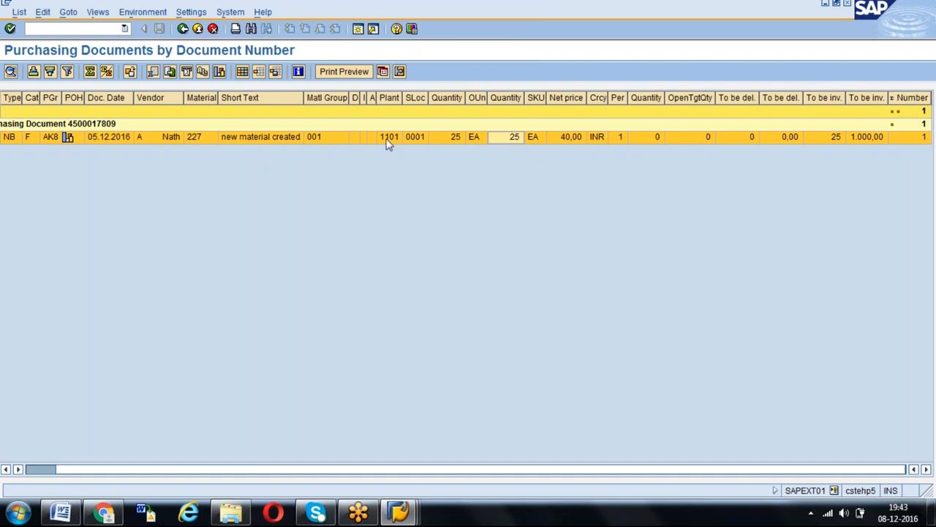
left_click(455, 139)
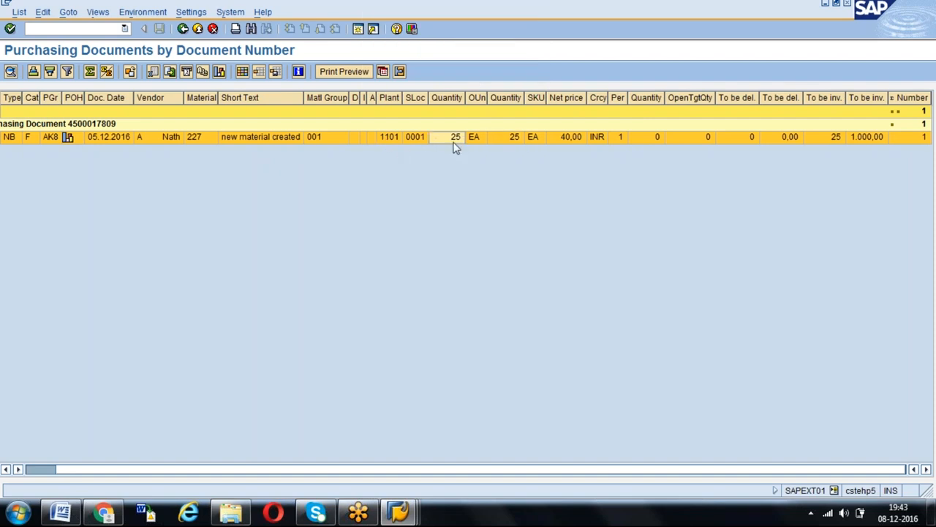
left_click(505, 137)
left_click(575, 139)
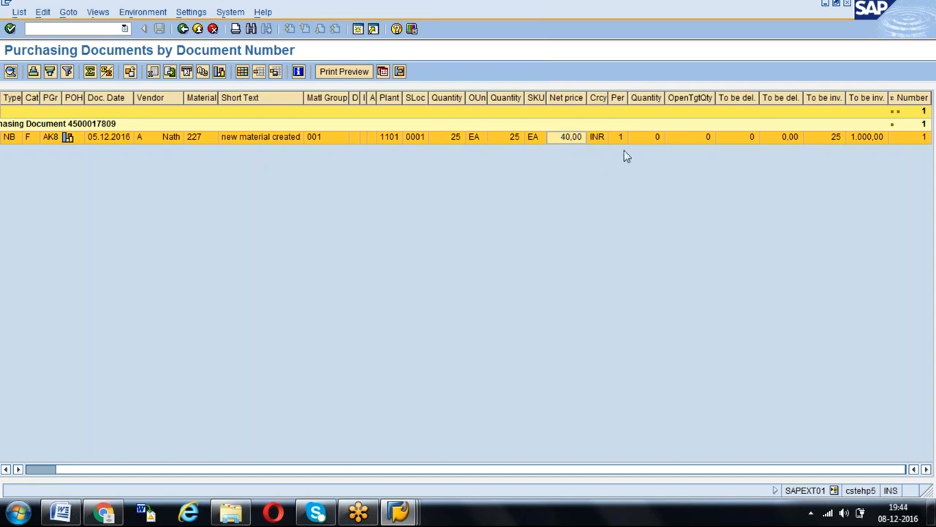
left_click(747, 136)
left_click(788, 138)
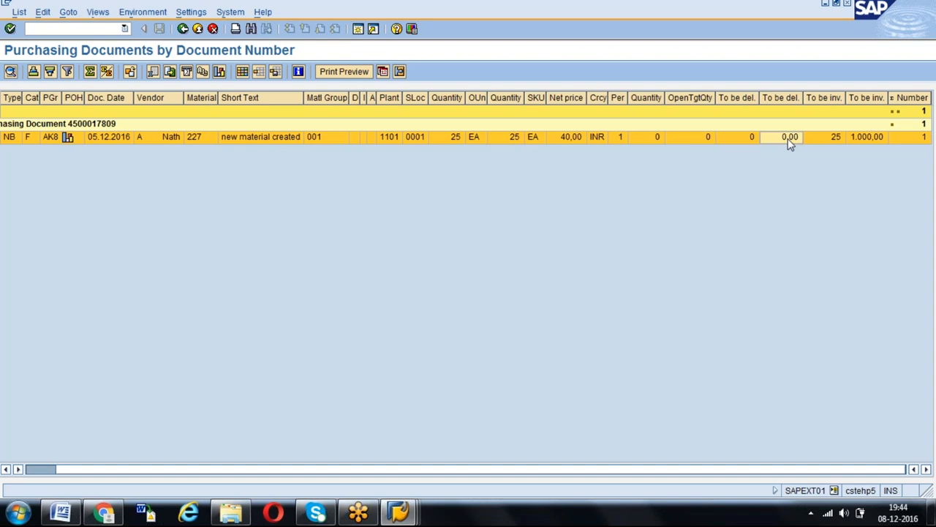
left_click(738, 135)
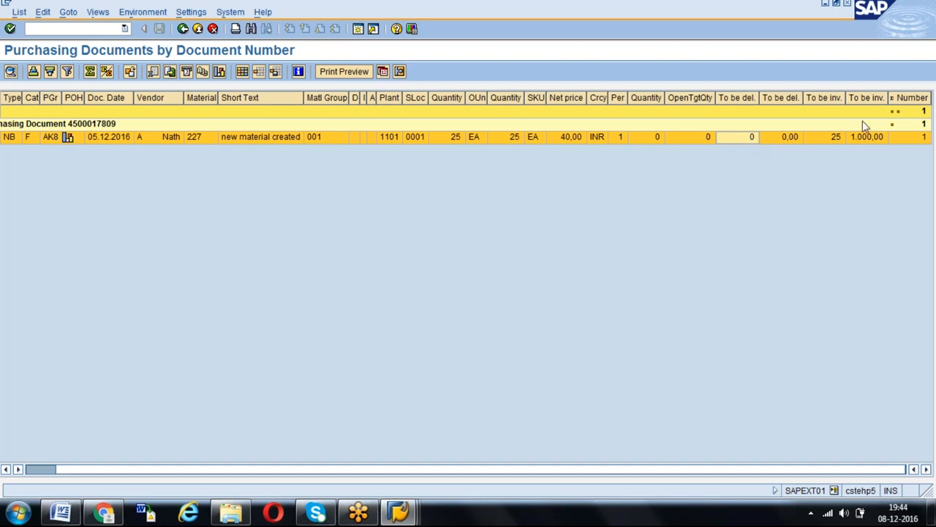
left_click(831, 138)
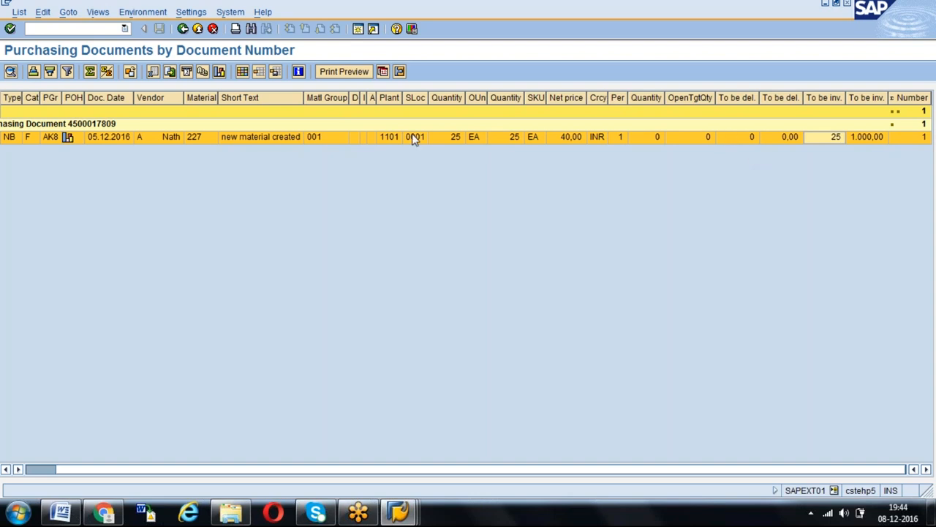
- View the PO history of the purchase order item, and check the file formats offered for saving the list
left_click(68, 137)
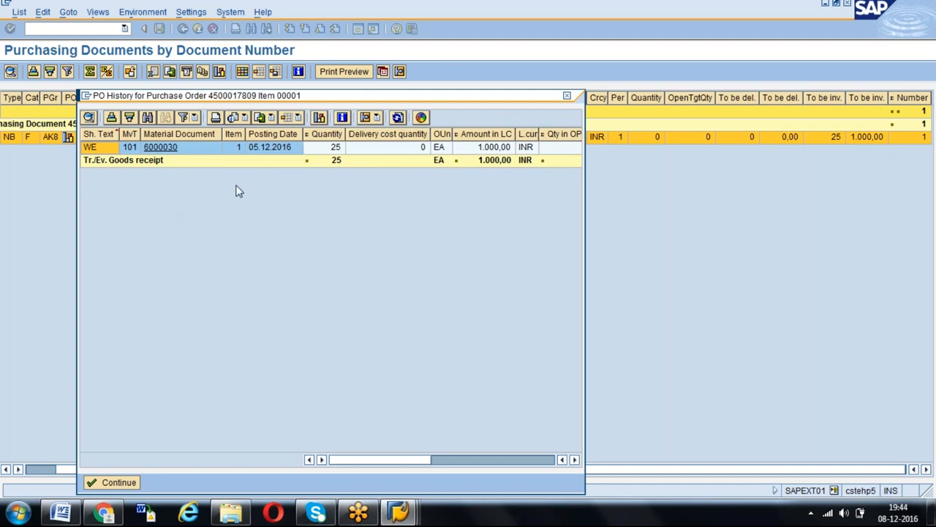
left_click(566, 97)
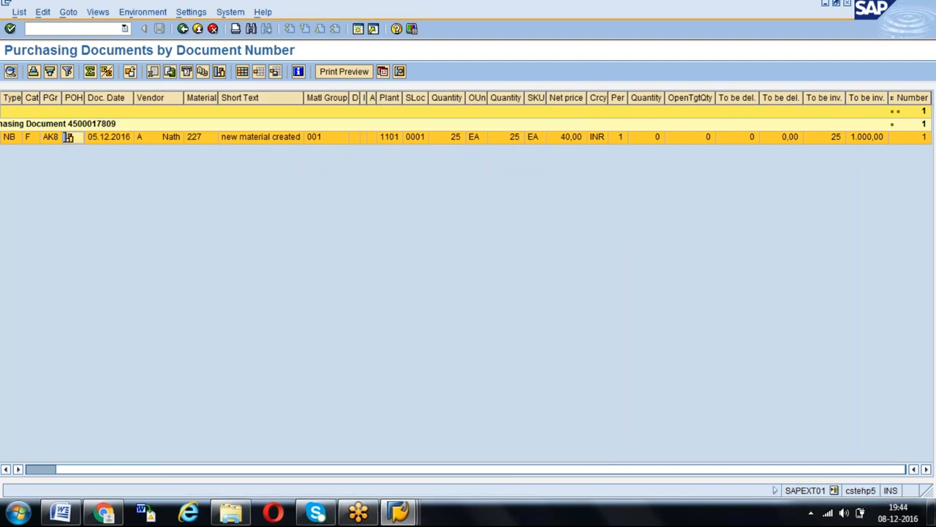
left_click(68, 138)
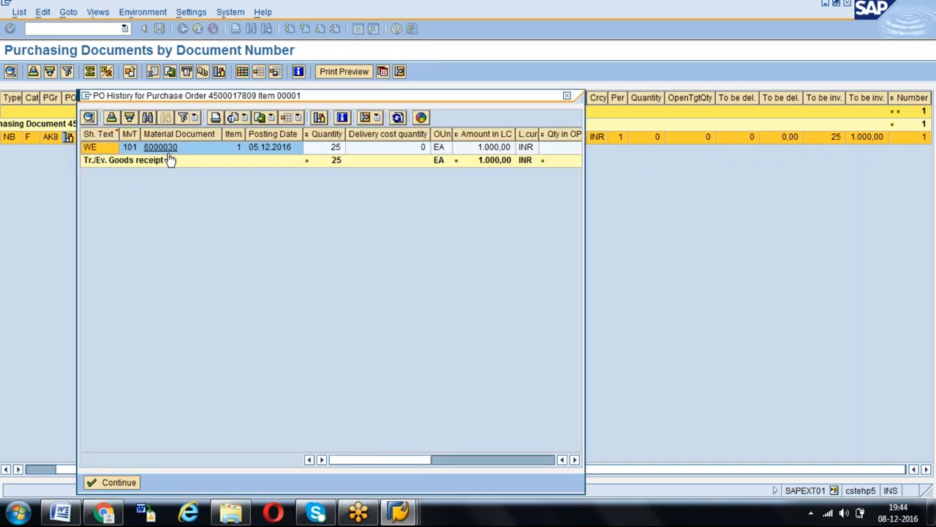
left_click(566, 96)
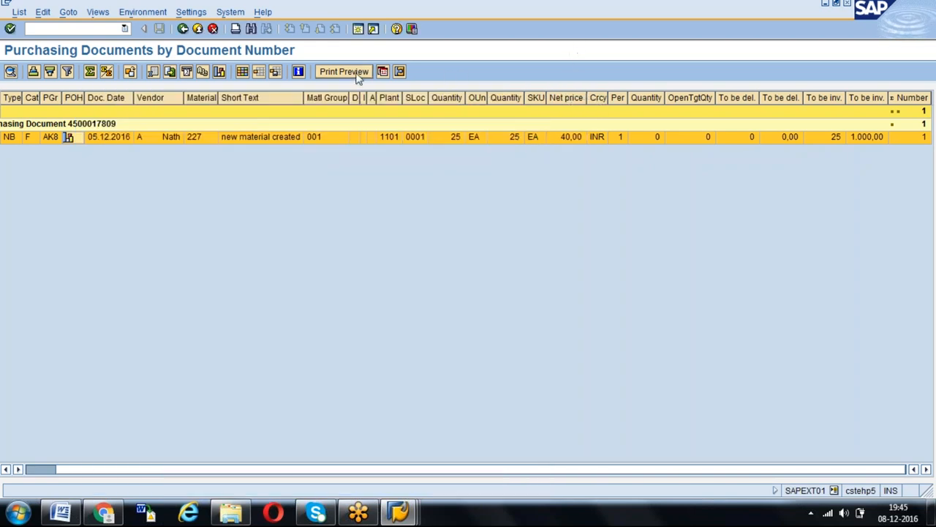
left_click(169, 72)
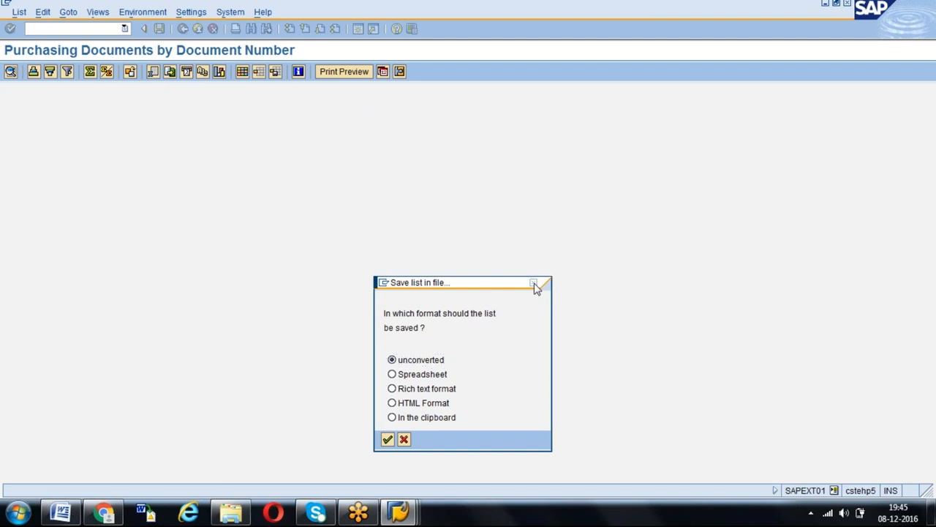
left_click(534, 284)
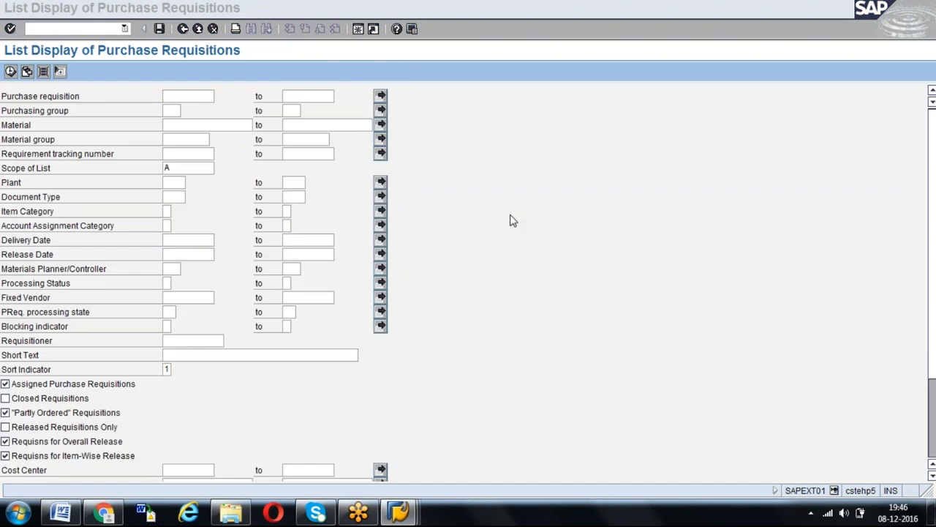
- Copy requisition number 10013879 from the EBAN table entries and paste it as the start of the Purchase requisition range
left_click(180, 97)
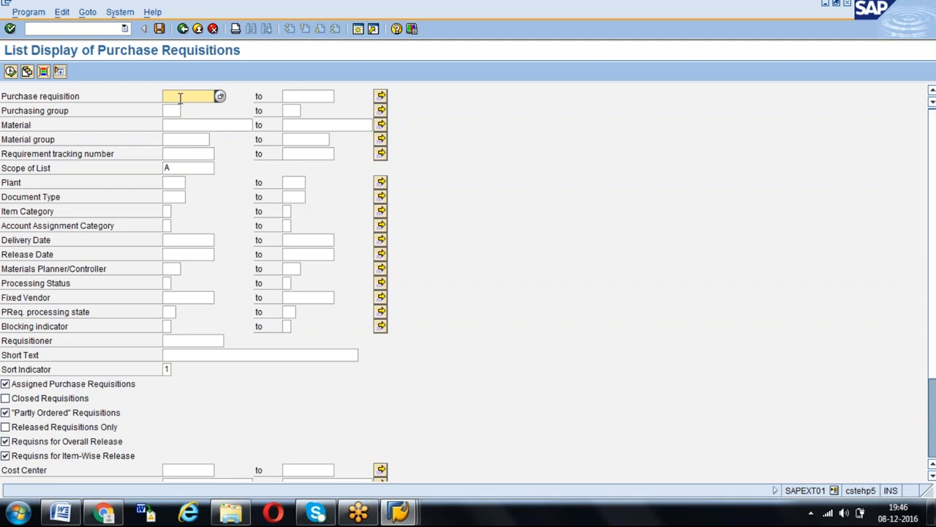
left_click(175, 181)
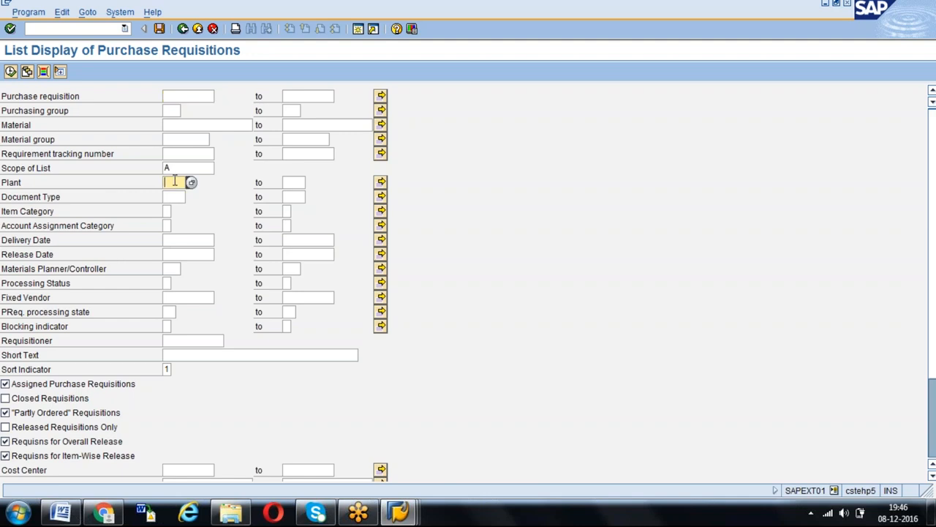
left_click(192, 98)
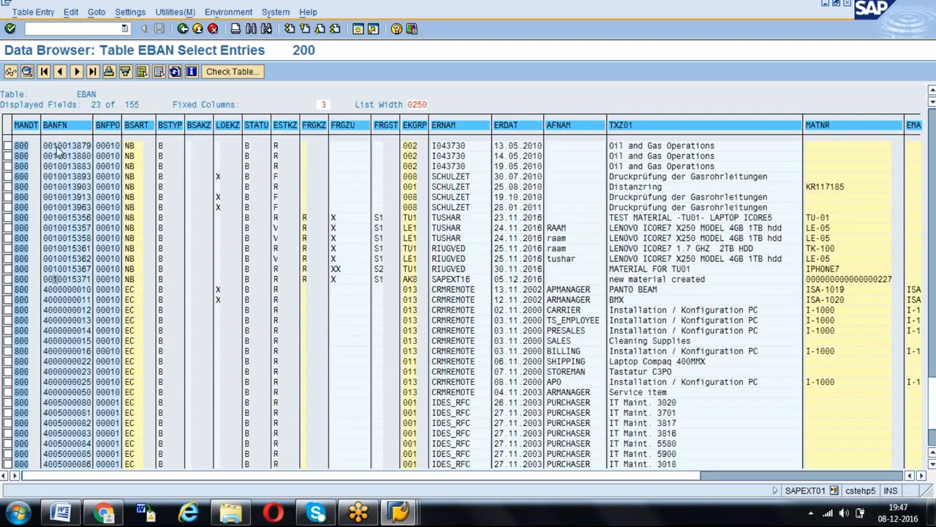
left_click(55, 146)
left_click_drag(53, 147, 91, 147)
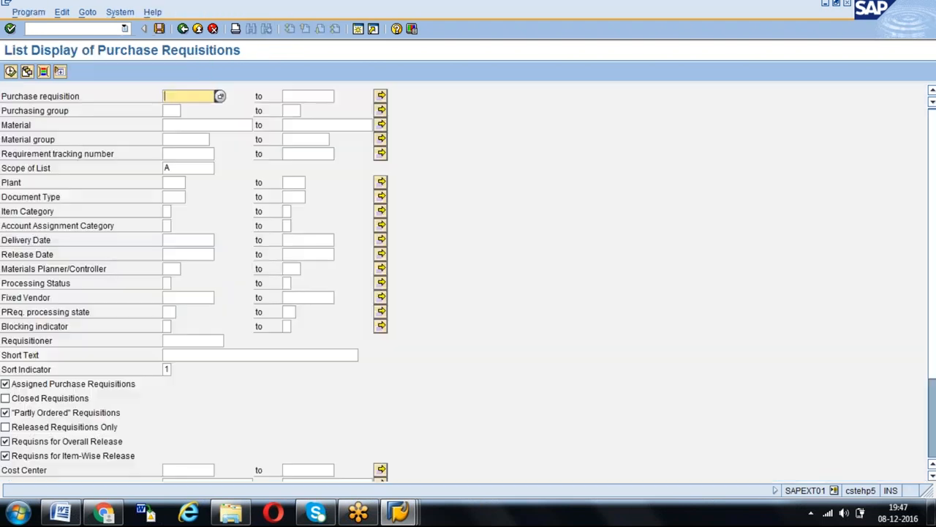
type("10013879")
- Set the end of the Purchase requisition range to 10013900
left_click(307, 96)
type("10013879")
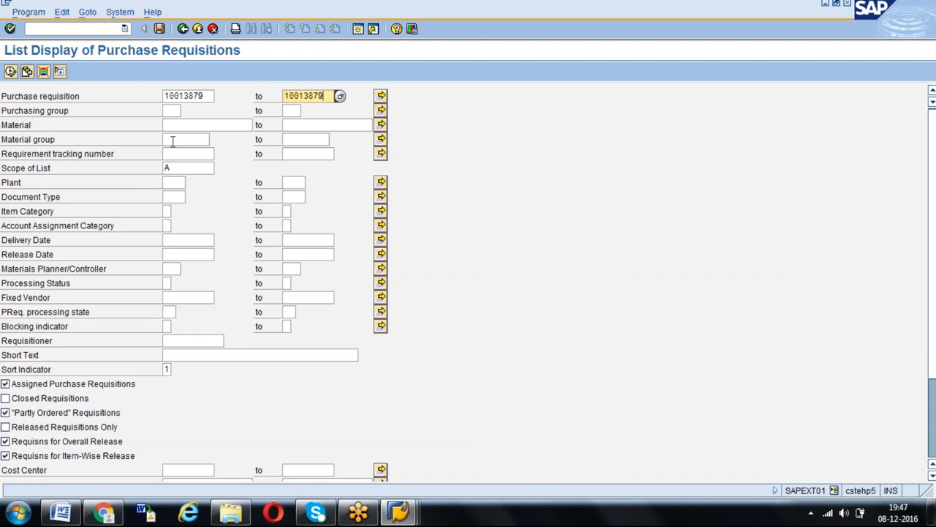
key("BackSpace")
key("BackSpace")
key("BackSpace")
type("900")
- Include closed requisitions in the selection and run the purchase requisition list
left_click(7, 401)
left_click(6, 427)
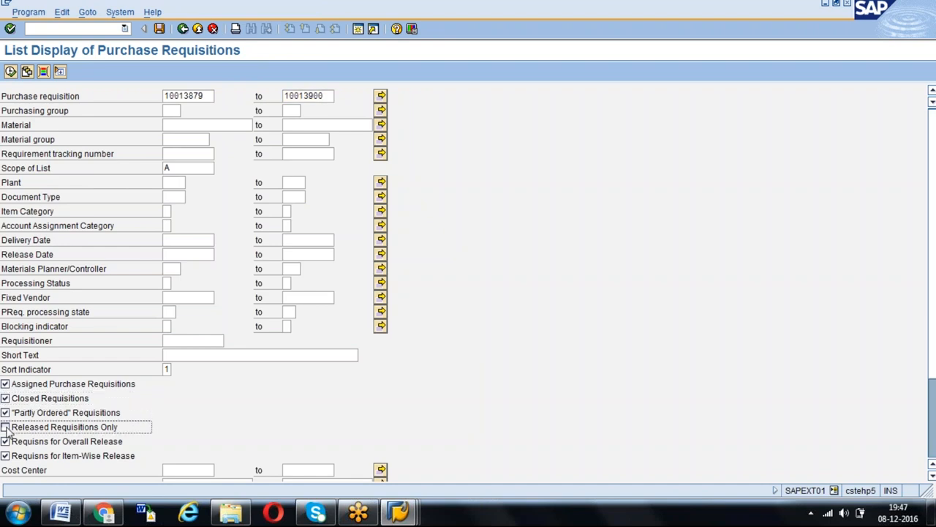
left_click(10, 71)
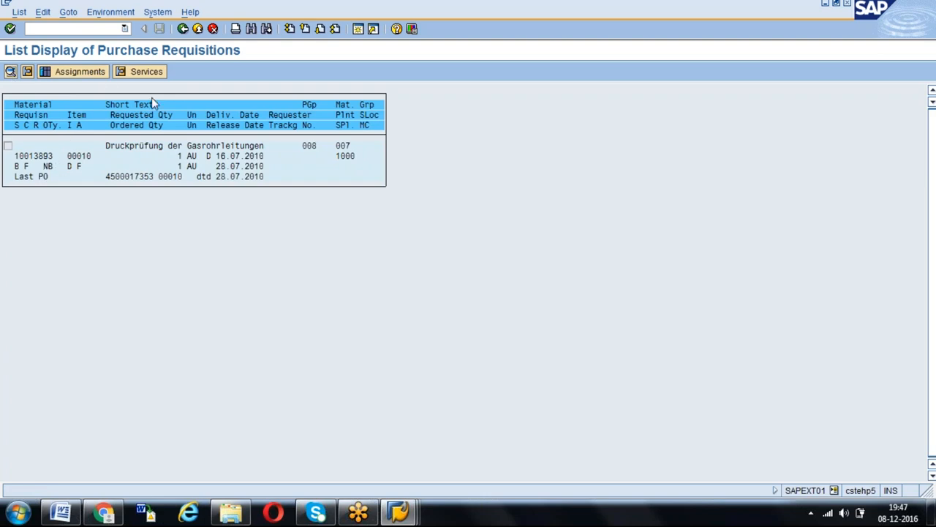
- Return to the selection screen and run the list for requisitions 10013879 to 10013900 without including closed requisitions
left_click(183, 28)
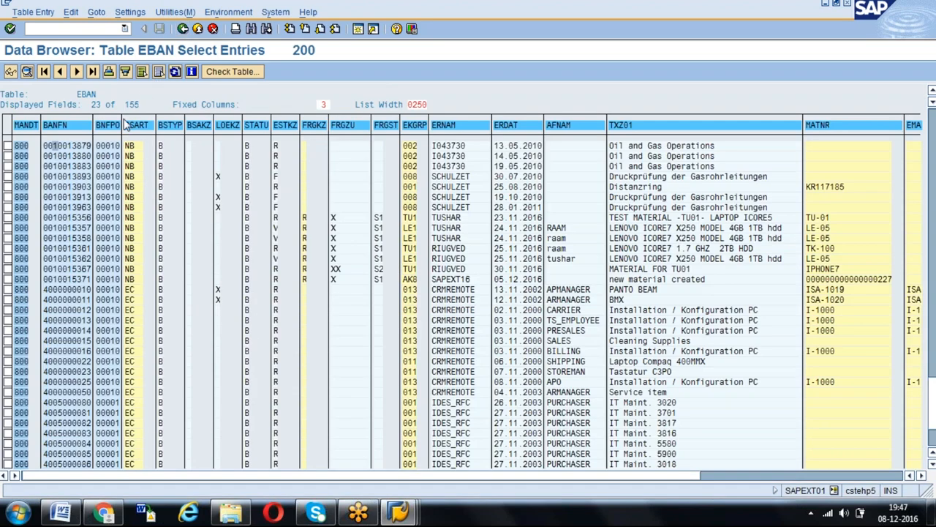
double_click(104, 177)
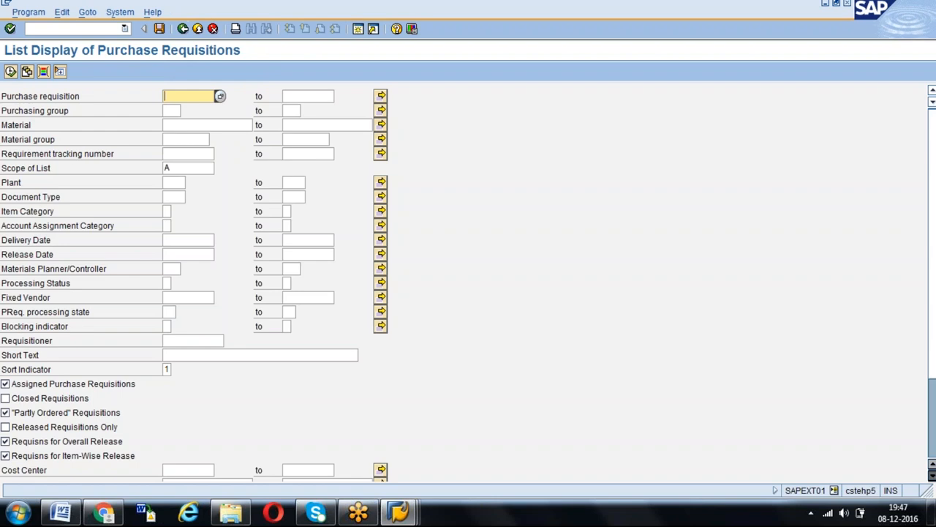
key("Down")
key("Tab")
key("Down")
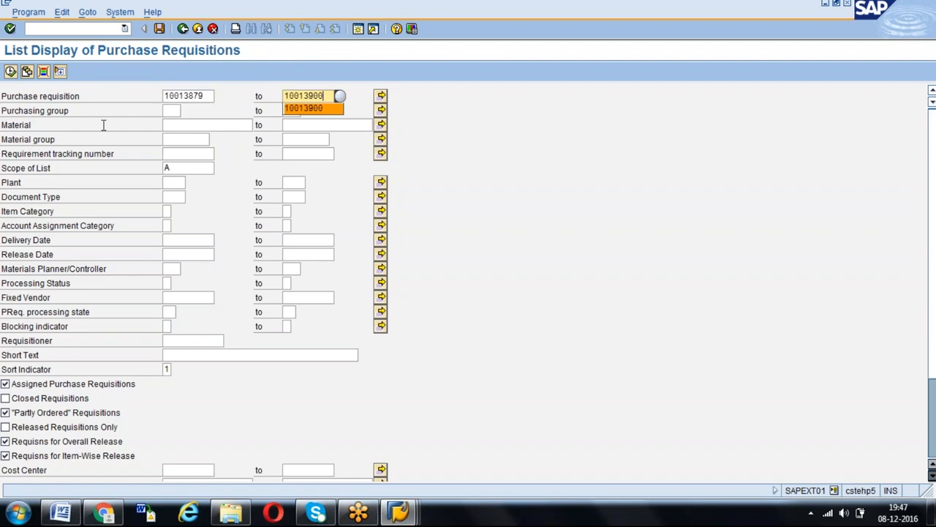
key("F8")
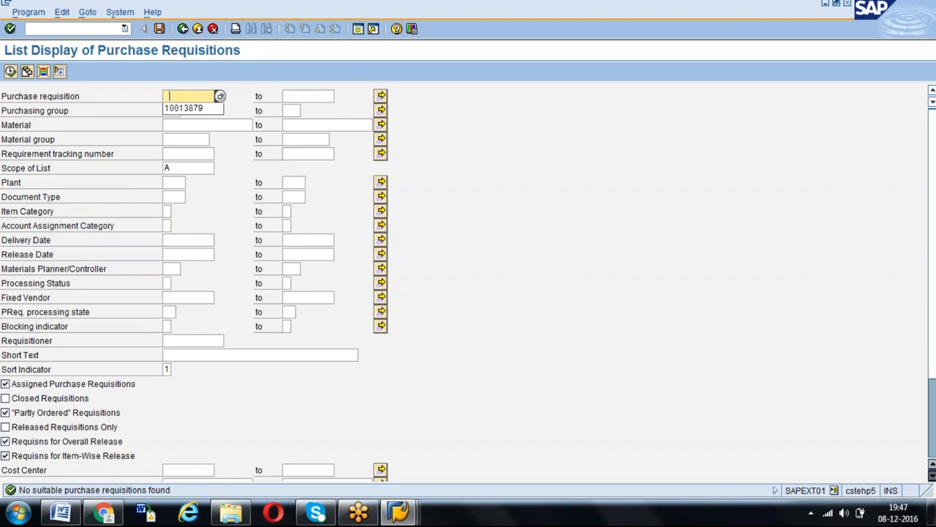
- Set the Purchase requisition range to 10013879 to 10013950 and run the list
key("Down")
key("Return")
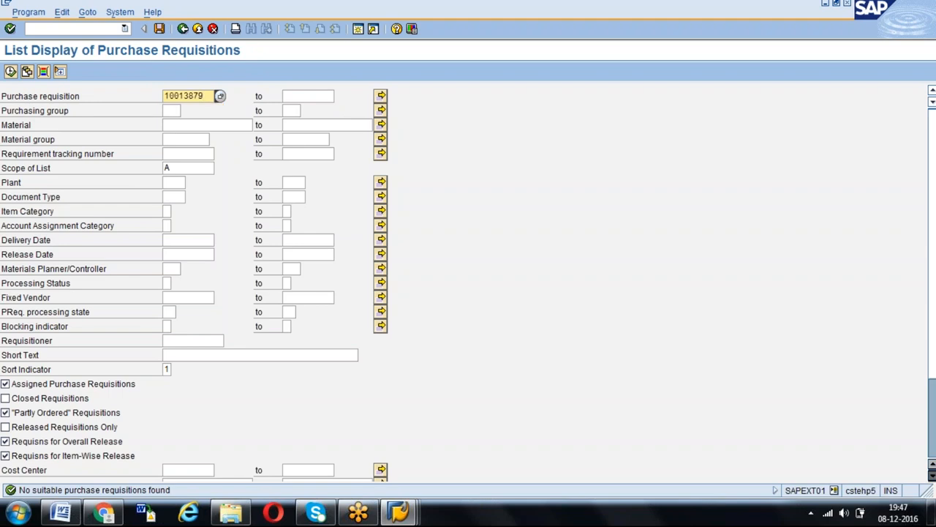
left_click(301, 96)
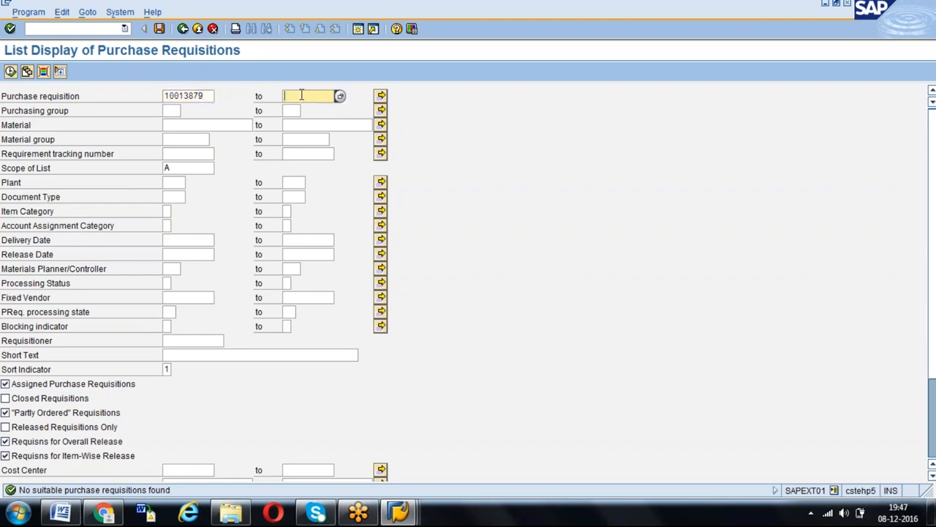
type("100139")
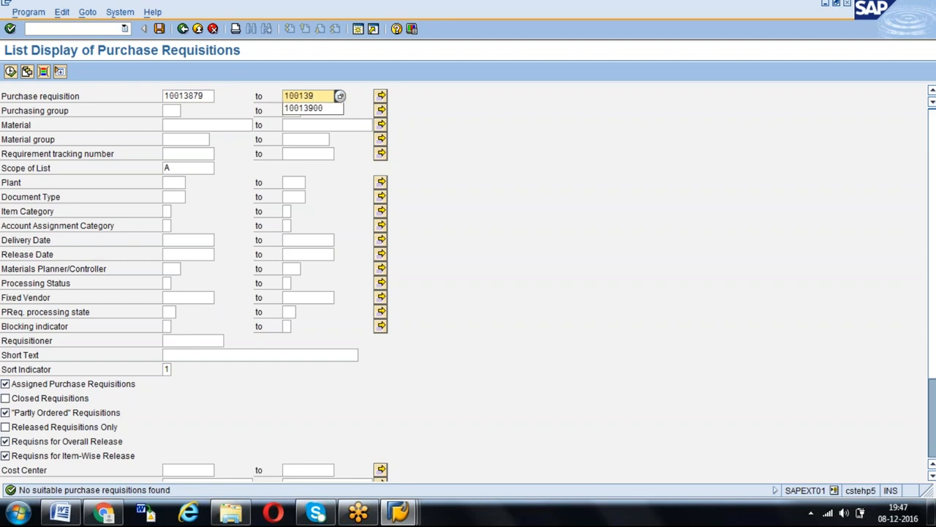
type("50")
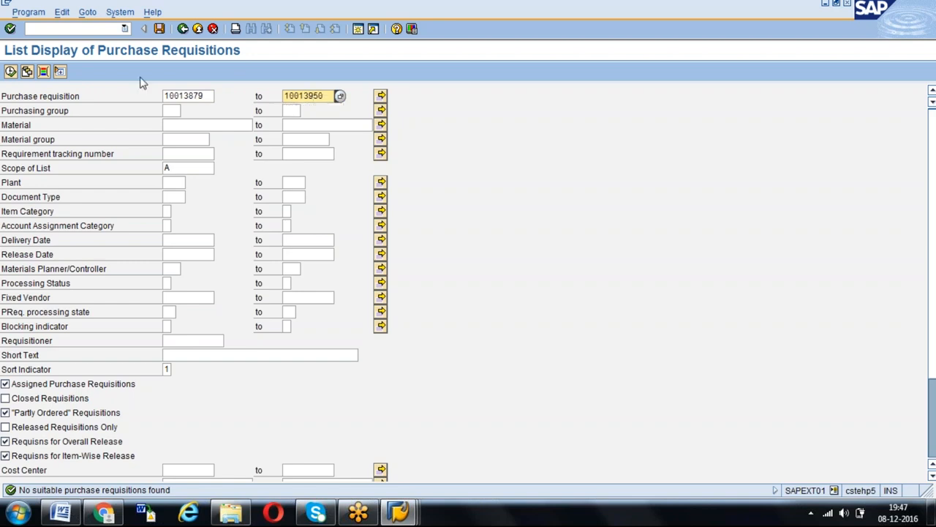
left_click(10, 71)
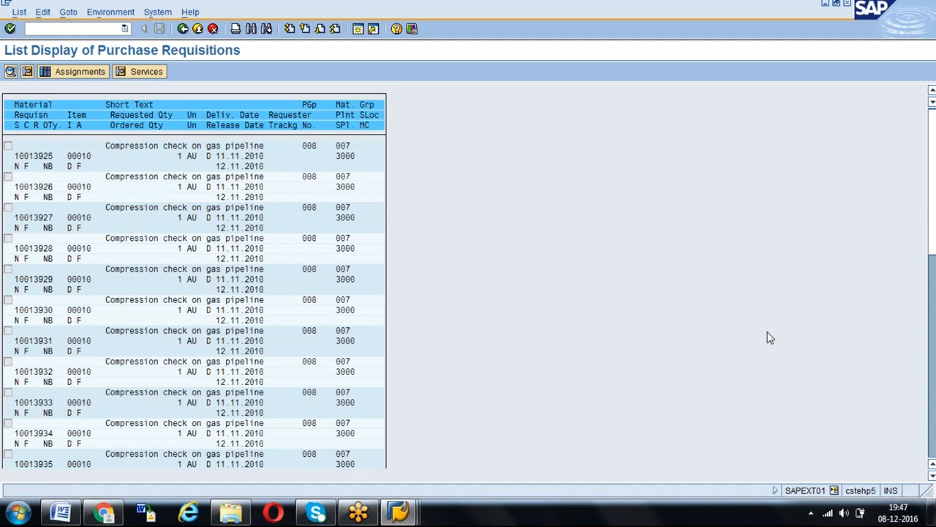
- Return to the requisition selection screen and set the Scope of List to ALV, the ALV grid control
key("F3")
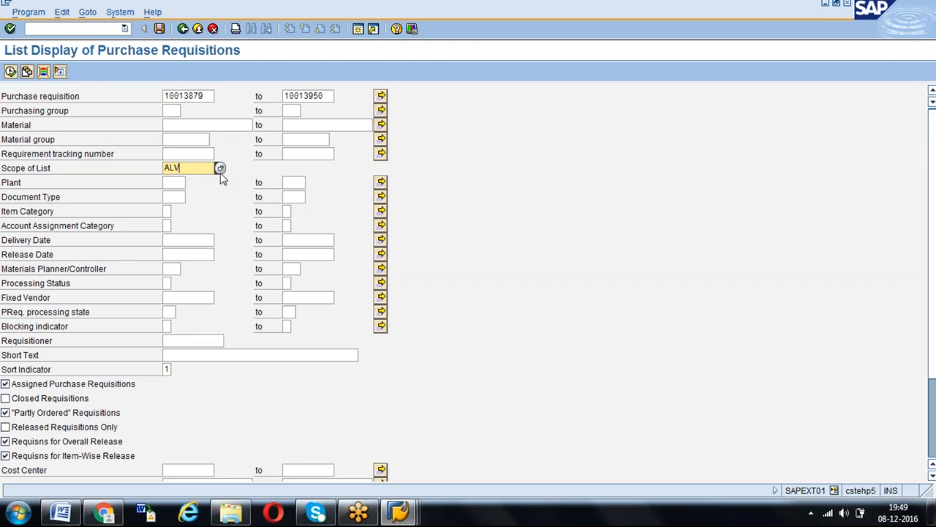
left_click(222, 170)
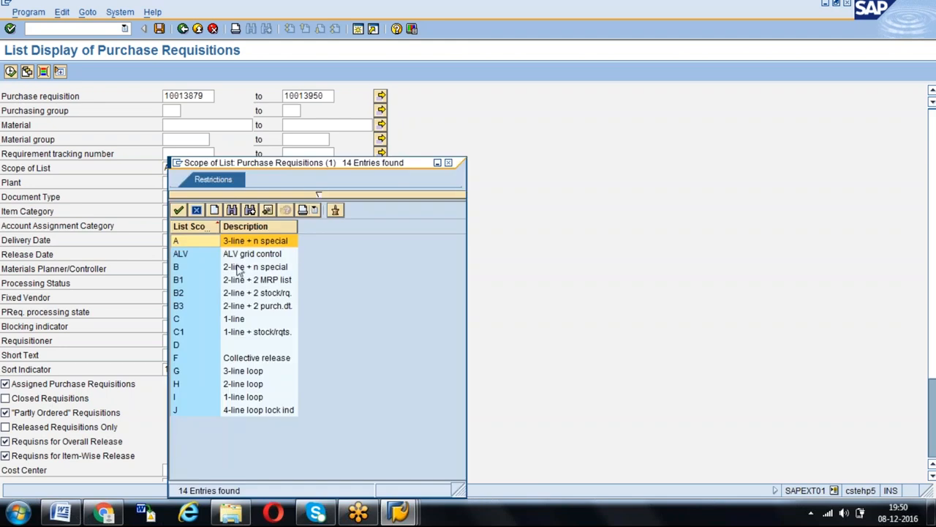
left_click(241, 256)
double_click(242, 257)
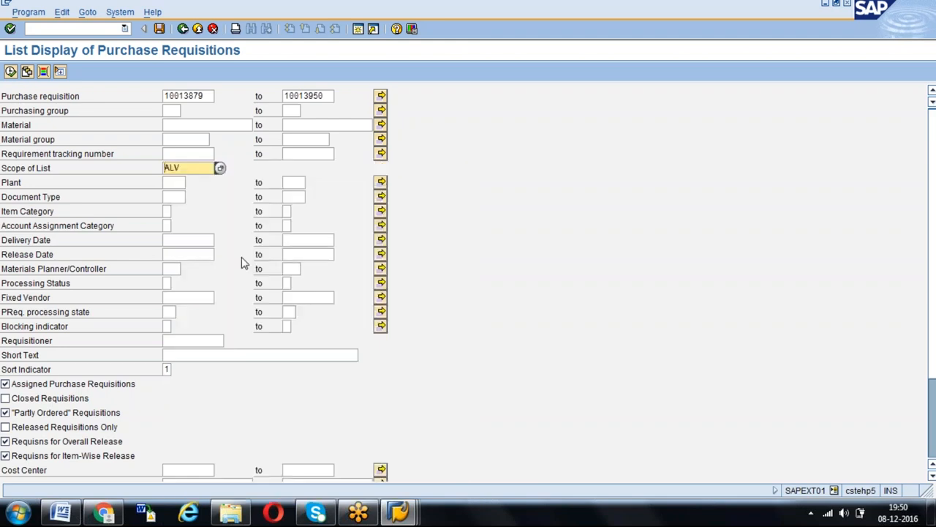
- Look up the possible Processing Status values, including Contract created, and close the value list without choosing one
left_click(166, 283)
left_click(176, 283)
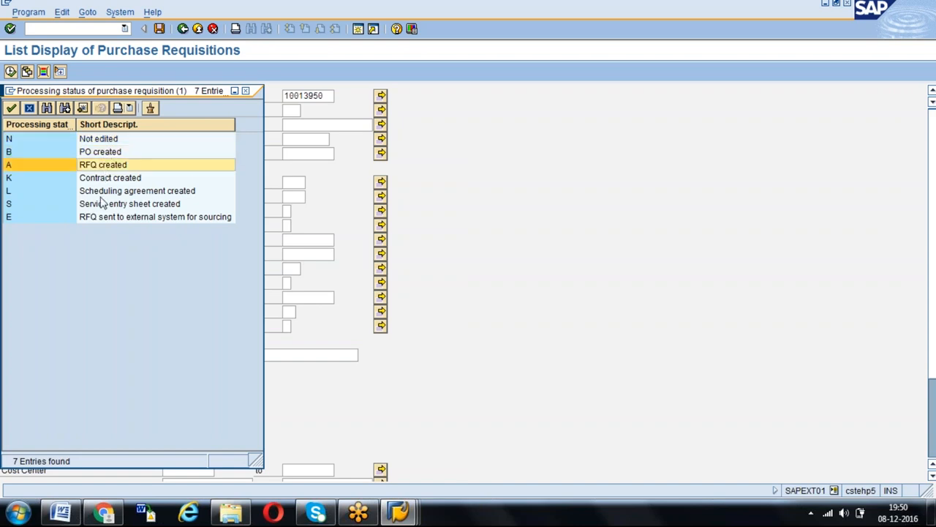
left_click(116, 182)
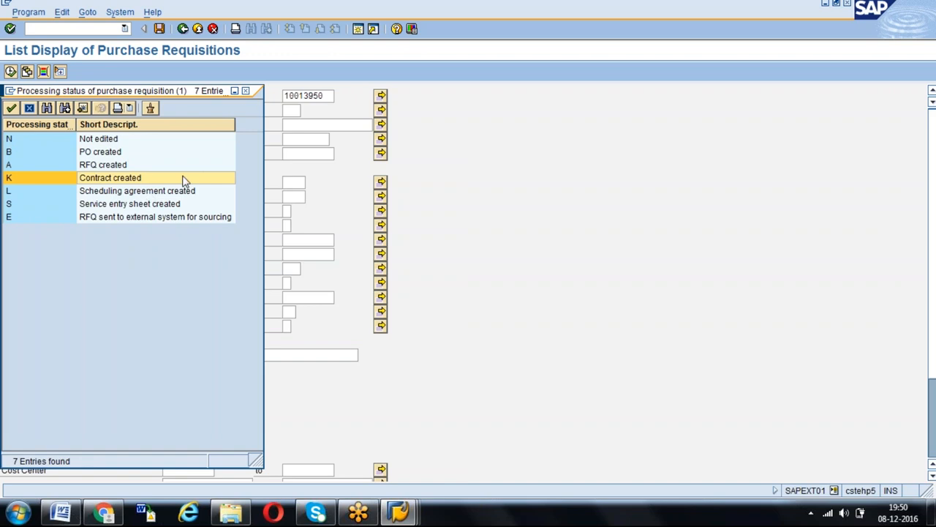
left_click(245, 91)
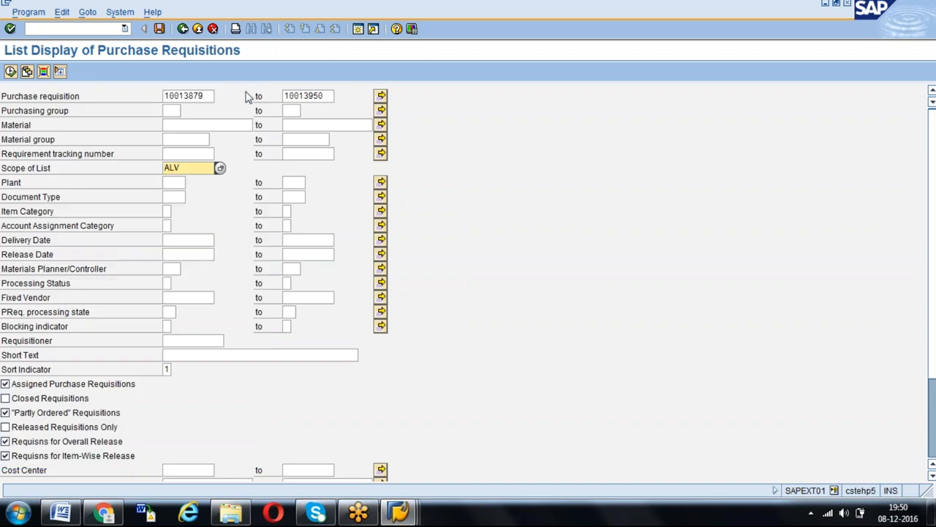
- Run the list for requisitions 10013879 to 10013950 with list scope ALV and look through all its columns
left_click(196, 97)
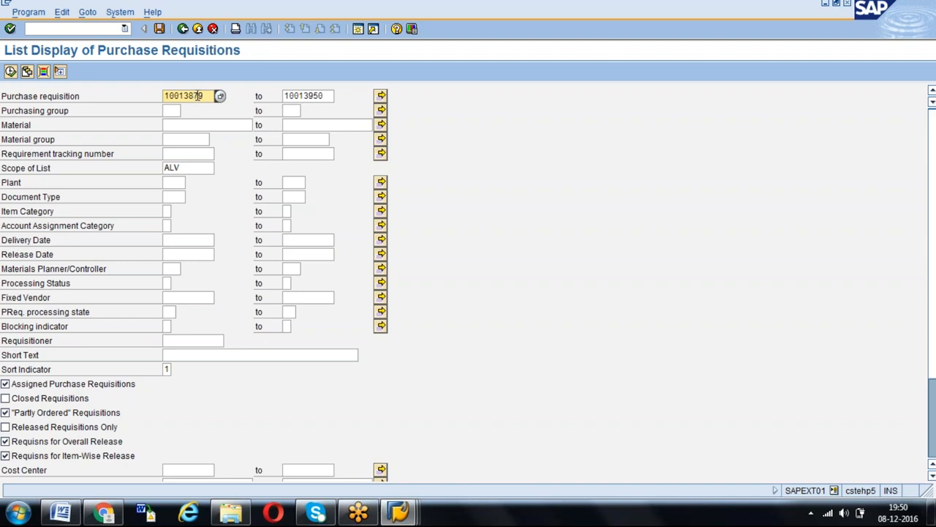
left_click(189, 168)
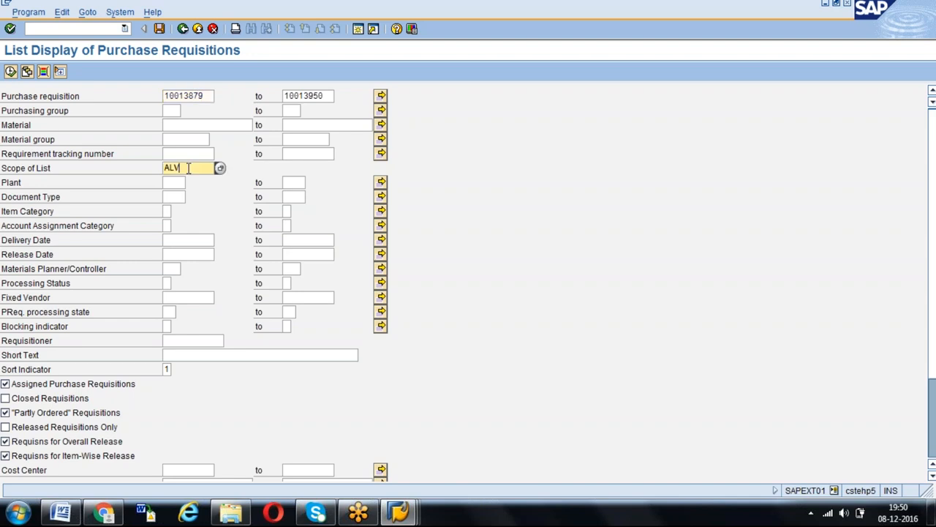
left_click(11, 72)
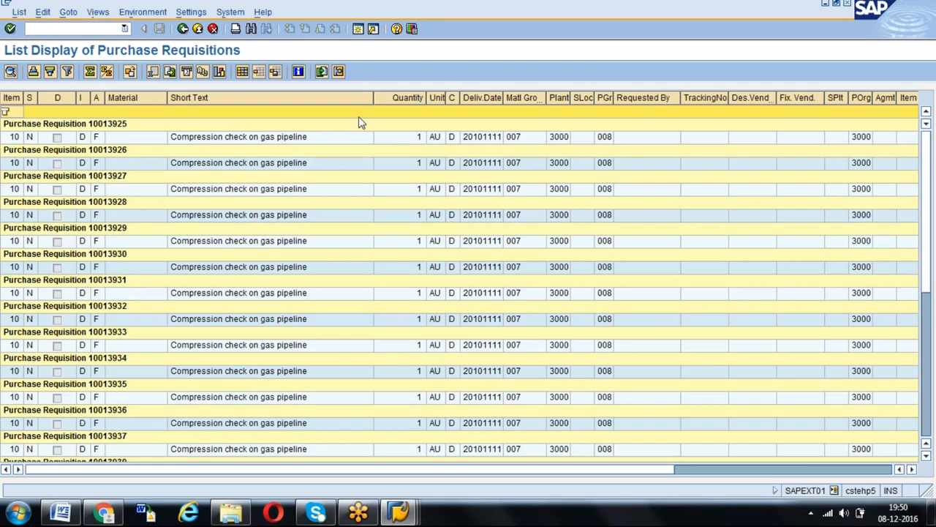
left_click(913, 40)
left_click(785, 176)
left_click_drag(723, 472, 730, 471)
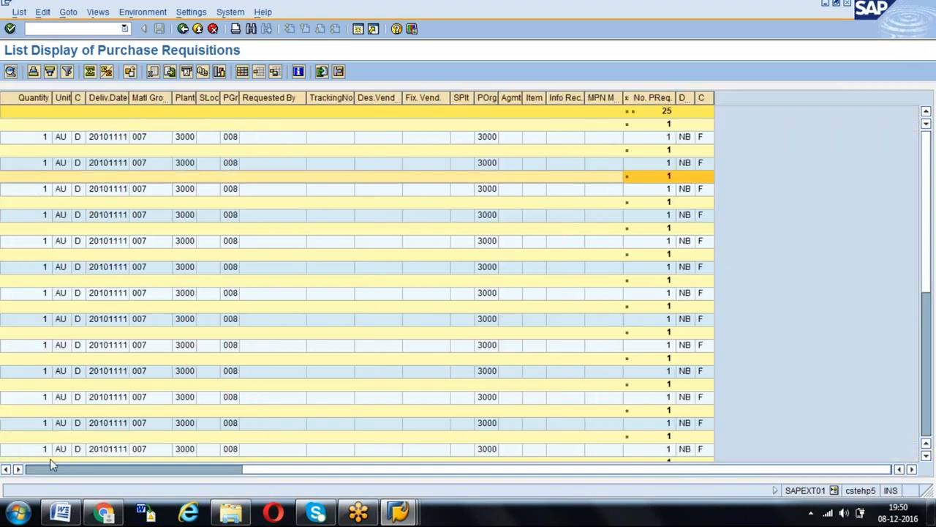
left_click_drag(53, 465, 44, 472)
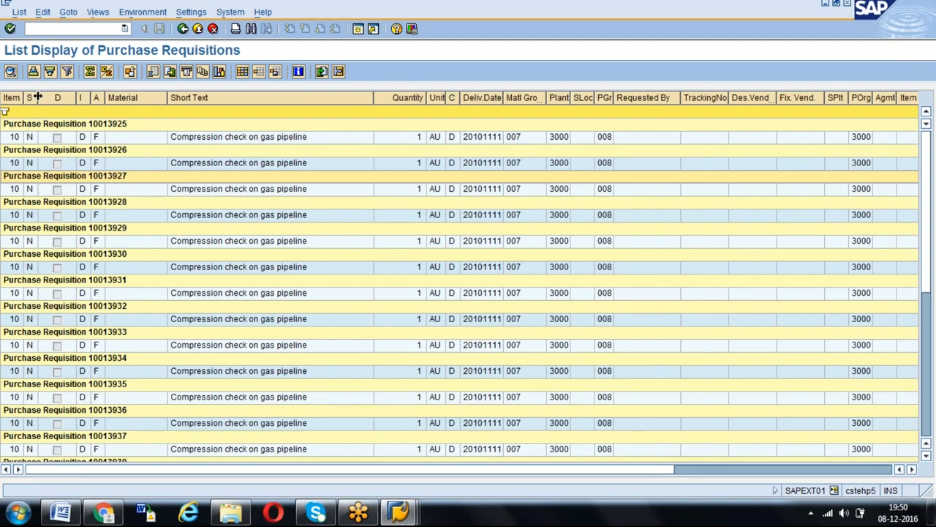
- Widen the processing status column (S) and check the status of the listed requisitions
left_click_drag(37, 97, 61, 98)
left_click(35, 138)
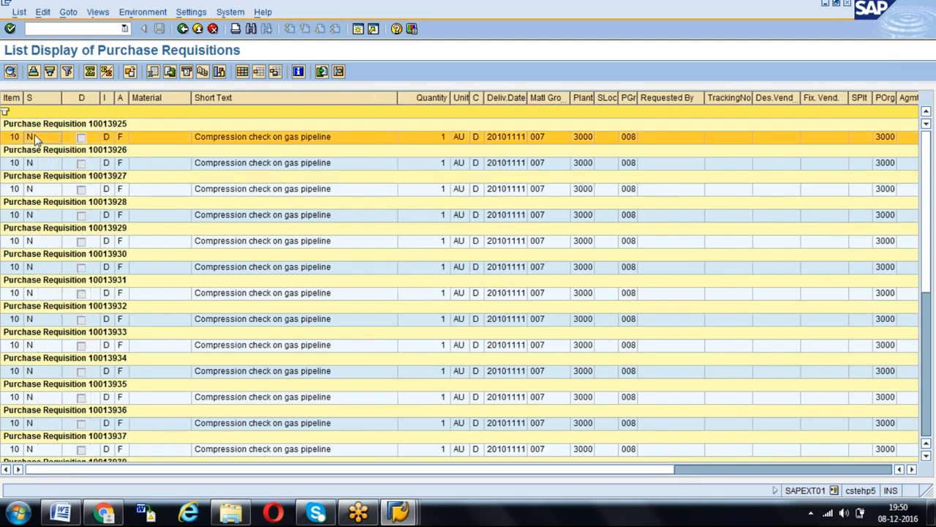
key("Page_Down")
key("Page_Down")
key("Page_Up")
key("Page_Up")
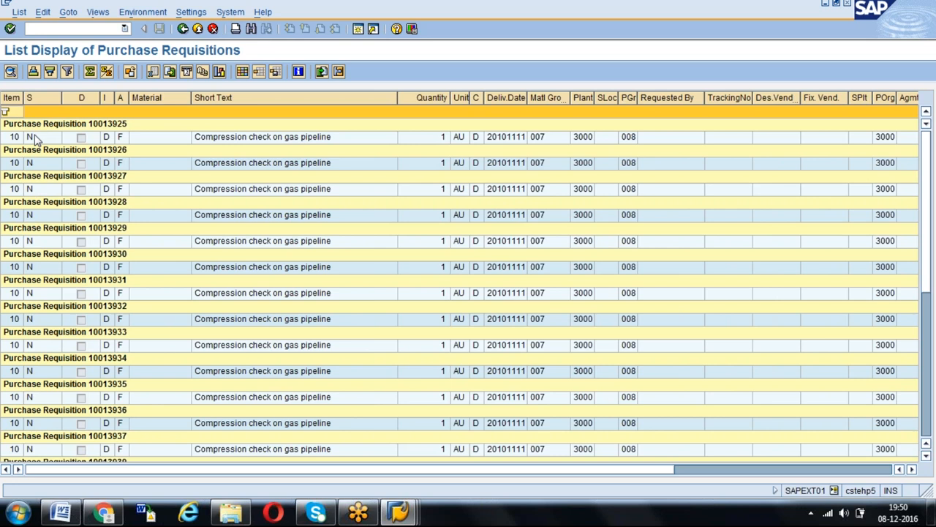
- Open the layout settings of the list and look through the available columns in the column set
left_click(243, 72)
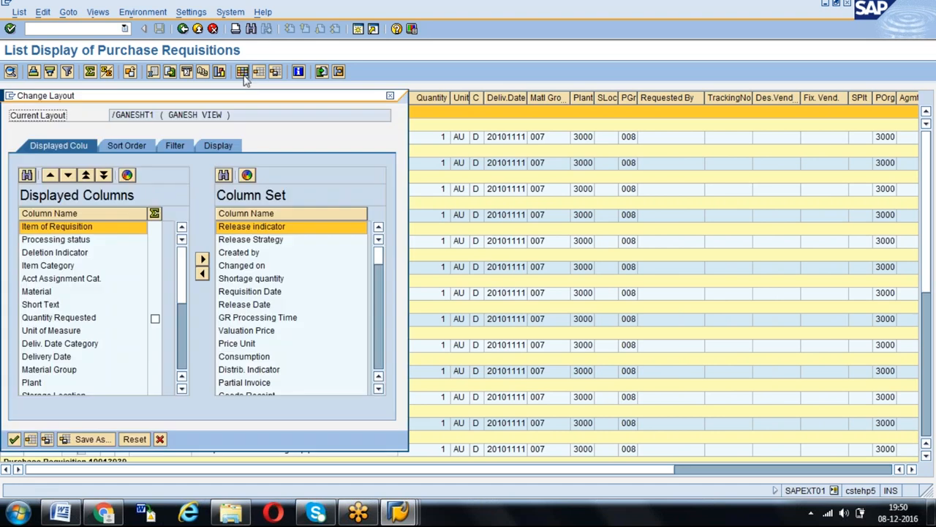
left_click(268, 307)
key("Page_Down")
key("Page_Down")
key("Page_Down")
key("Page_Down")
key("Page_Down")
key("Page_Down")
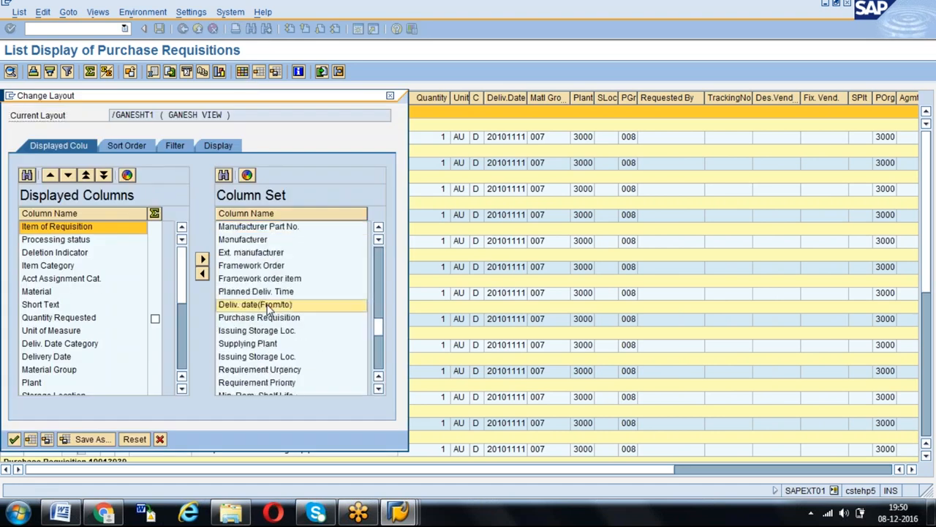
key("Page_Down")
key("Page_Down")
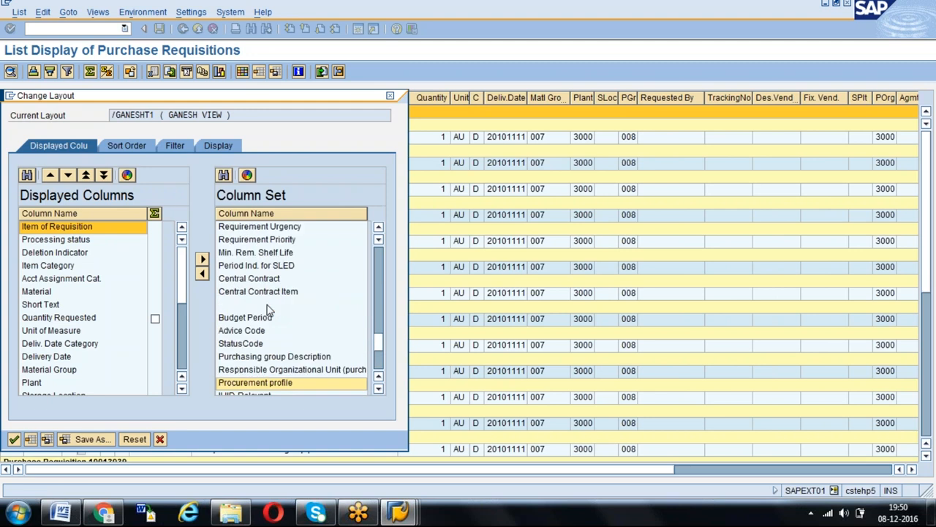
key("Page_Down")
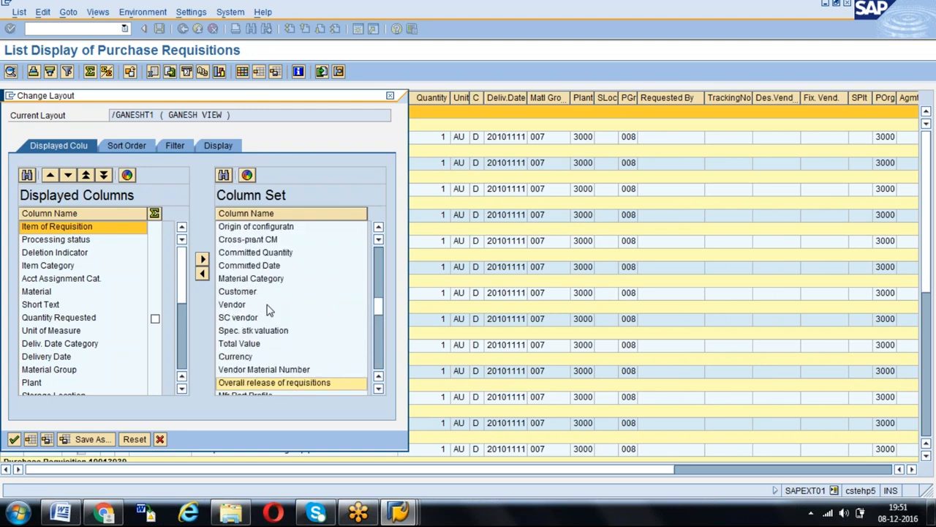
key("Page_Up")
key("Page_Up")
key("Page_Up")
key("Page_Up")
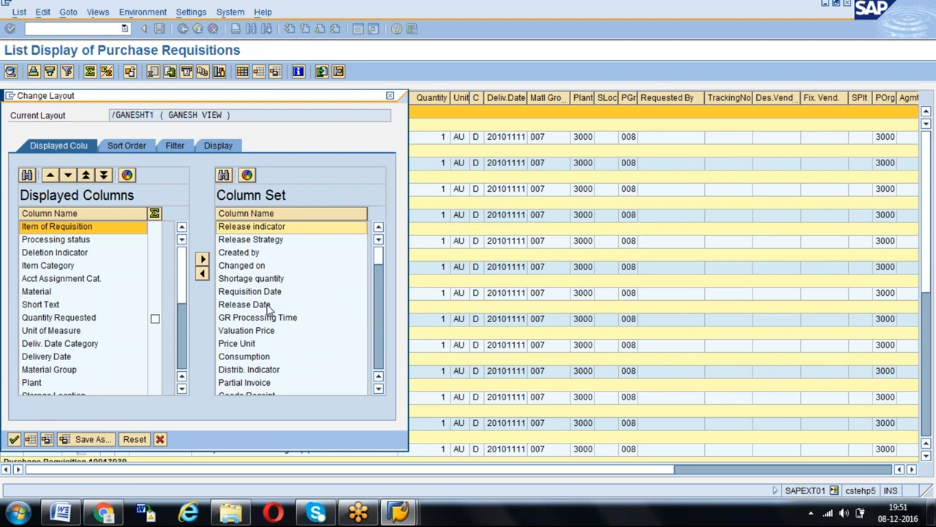
- Find the order-related fields in the column set and select Purchase Order
left_click(260, 293)
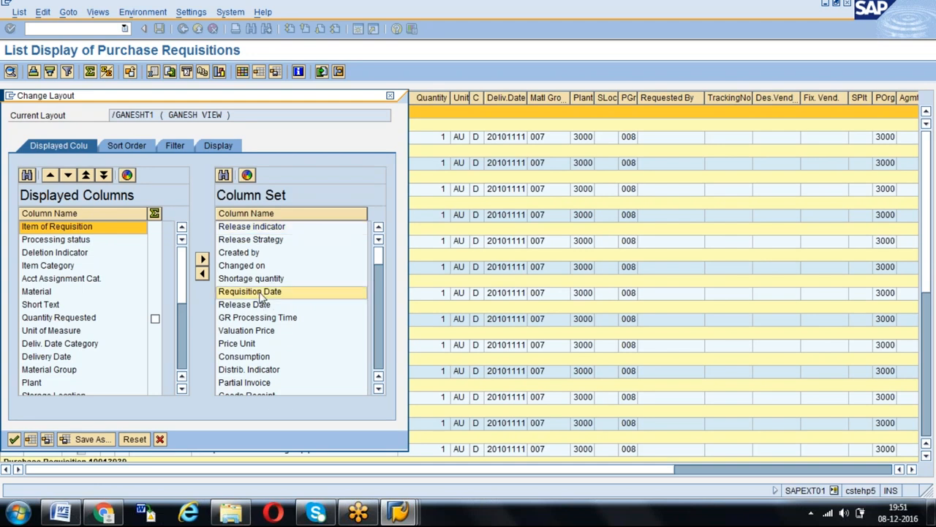
key("Down")
key("Down")
key("Down")
key("Down")
key("Down")
key("Down")
key("Down")
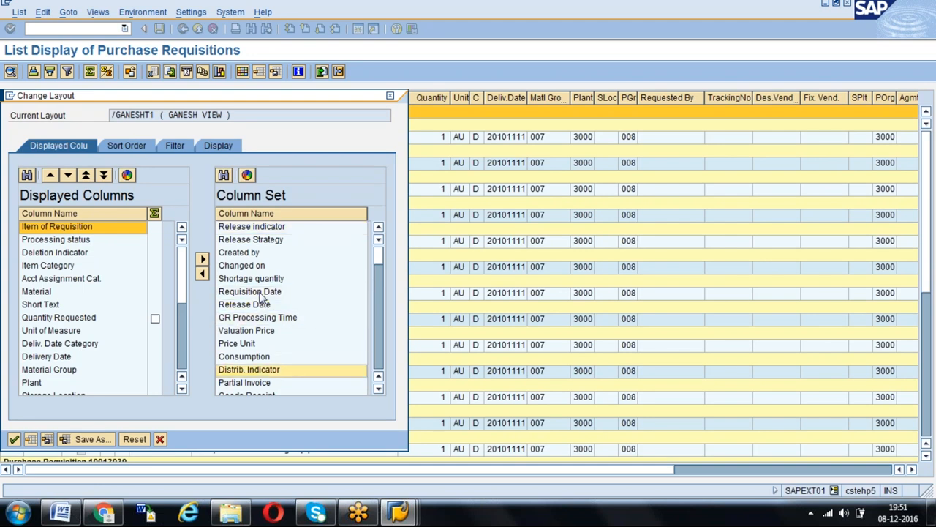
key("Down")
key("Down")
key("Down")
key("Down")
key("Down")
key("Down")
key("Down")
key("Down")
key("Down")
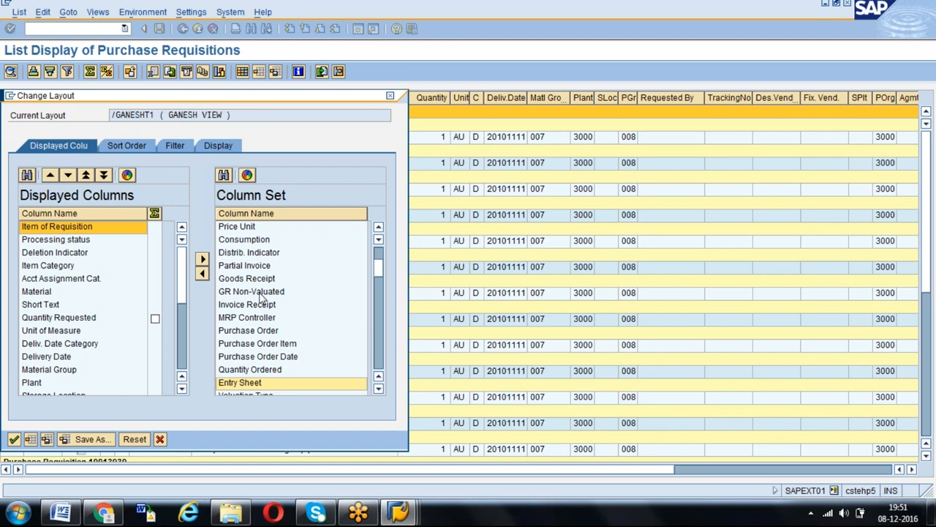
left_click(264, 333)
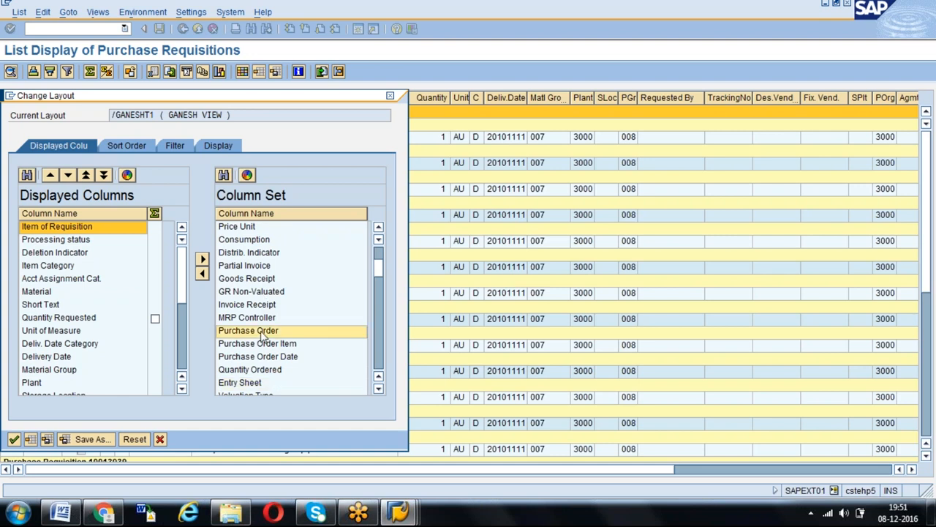
key("Down")
key("Down")
key("Down")
key("Down")
key("Down")
key("Down")
key("Down")
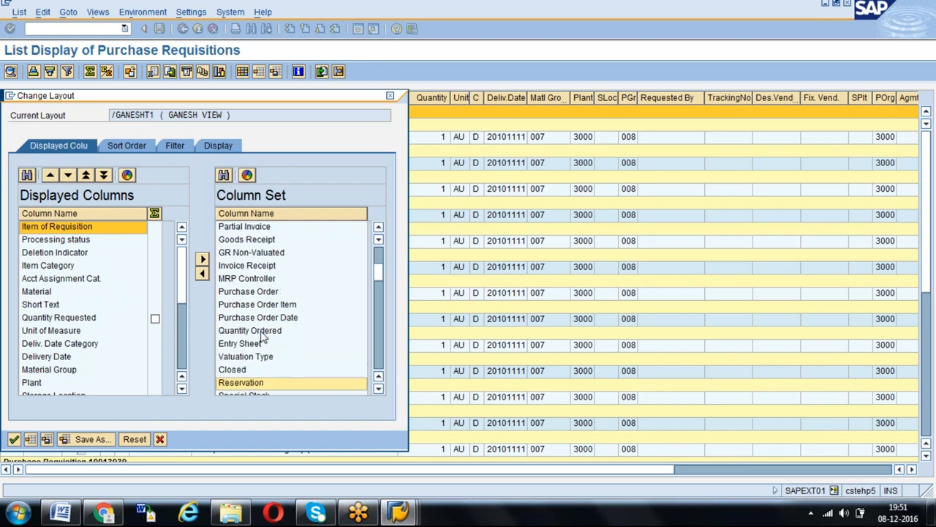
key("Down")
key("Down")
key("Down")
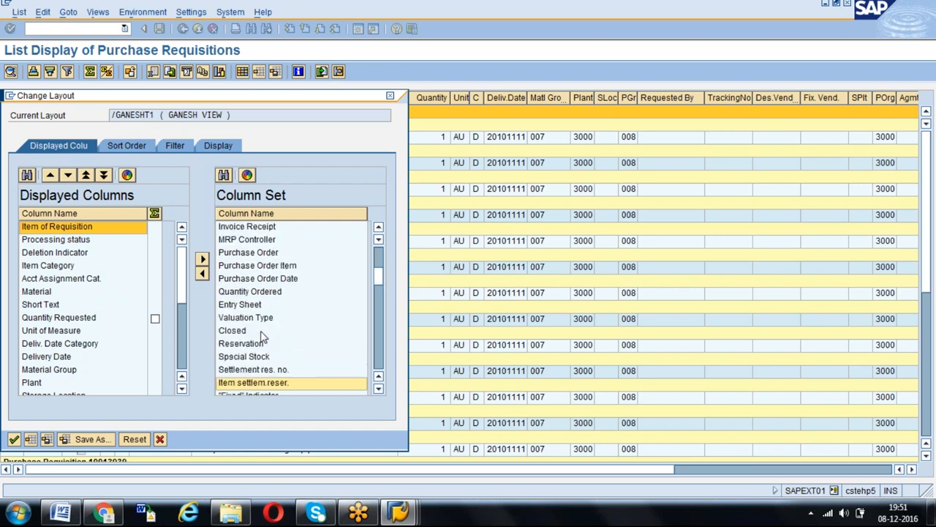
key("Up")
key("Up")
key("Up")
key("Up")
key("Up")
key("Up")
key("Up")
key("Up")
key("Up")
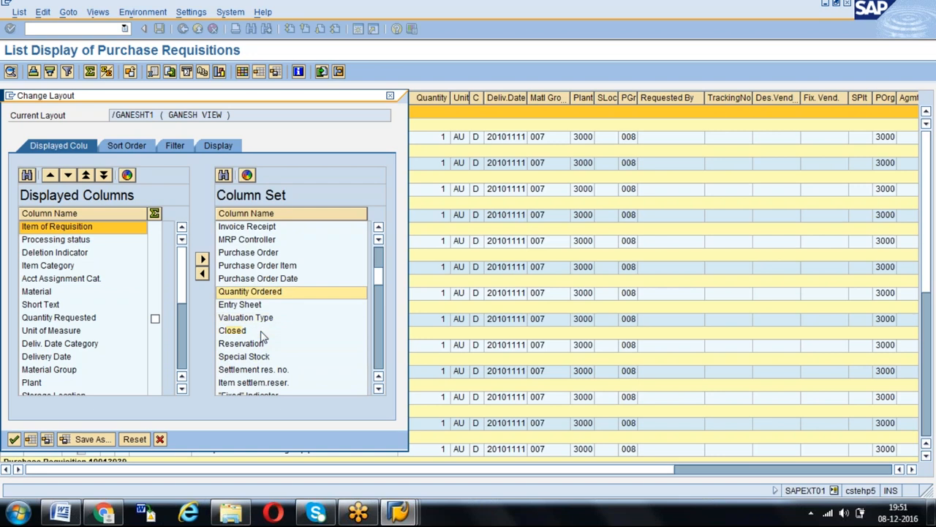
key("Up")
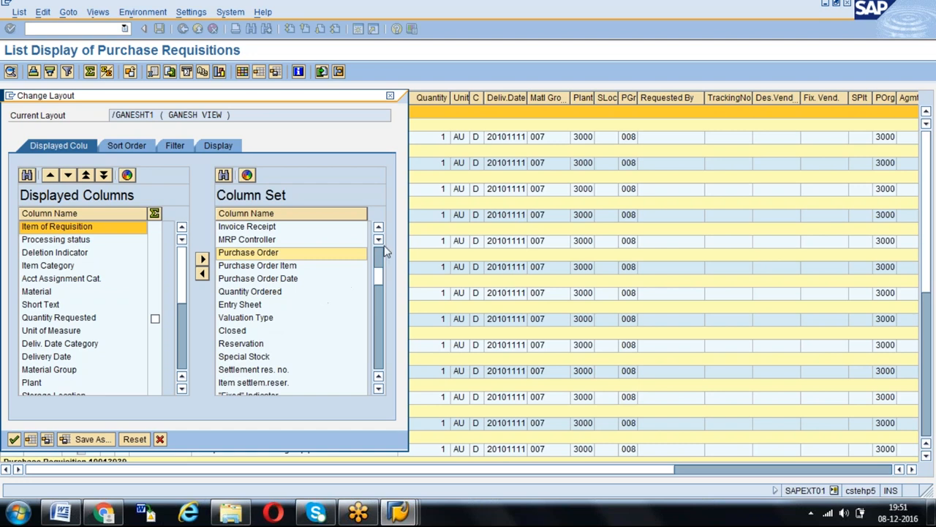
left_click(378, 227)
left_click(378, 228)
left_click(378, 227)
left_click(379, 227)
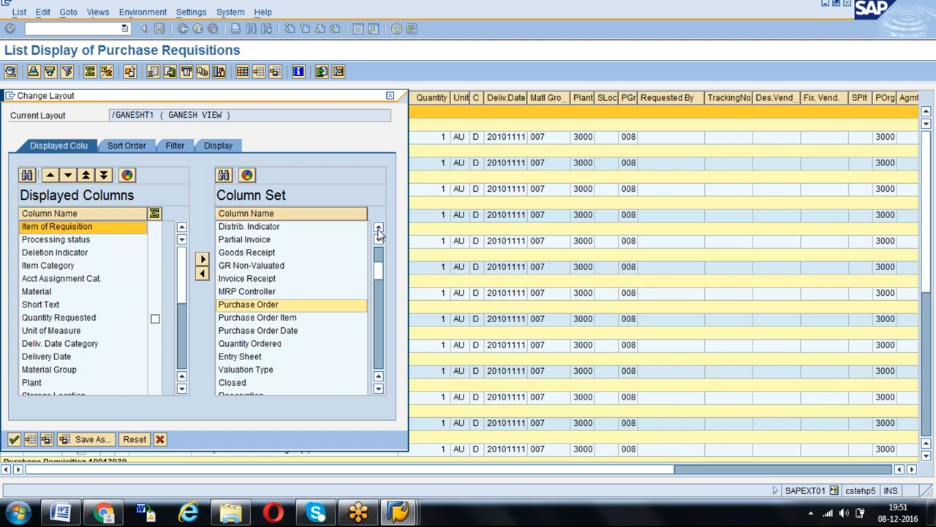
left_click(379, 227)
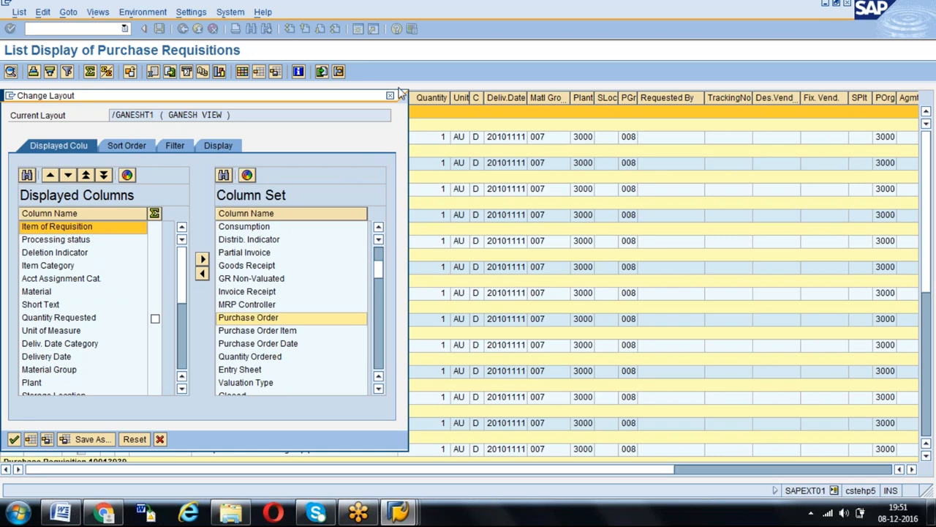
- Check the first requisition number in the EBAN table entries and return to the requisition list's layout settings
key("alt+Tab")
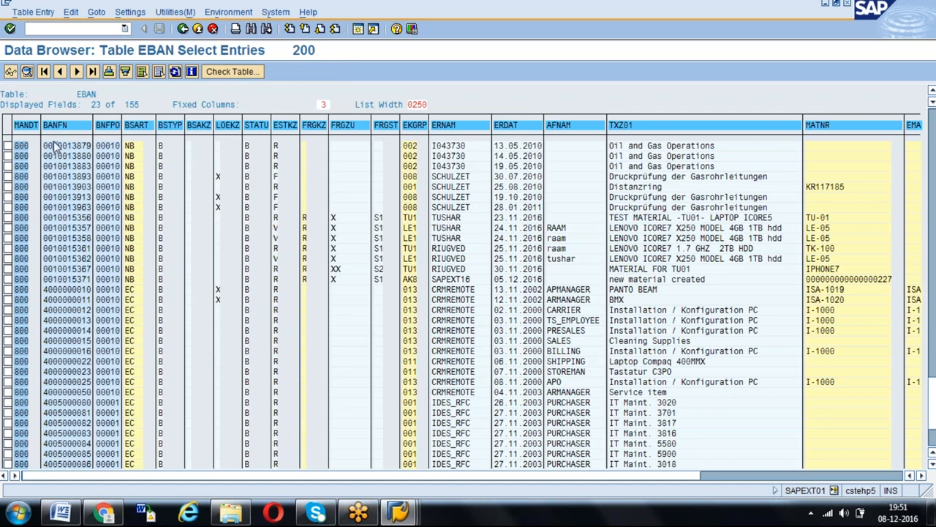
left_click_drag(54, 146, 93, 148)
key("alt+Tab")
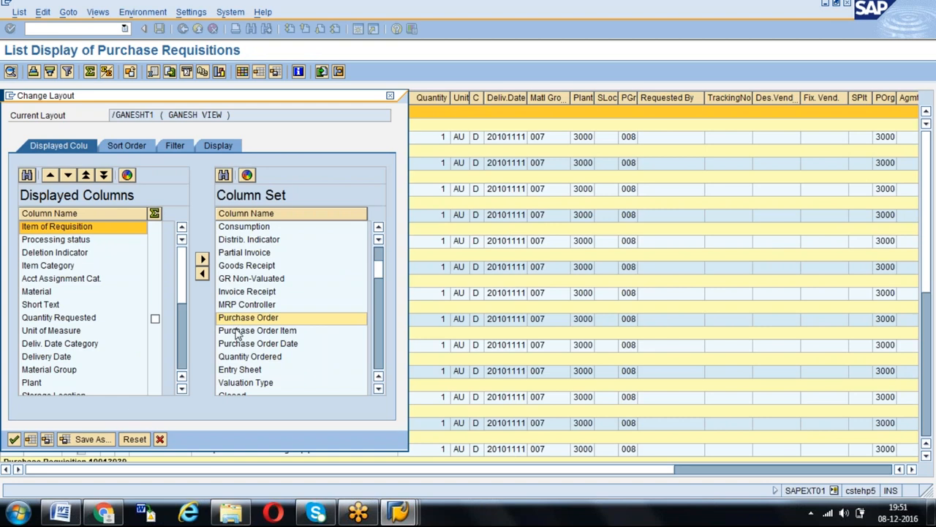
- Add Purchase Order, Goods Receipt, Invoice Receipt, Purchase Order Date and Quantity Ordered to the displayed columns and apply the layout
left_click(203, 273)
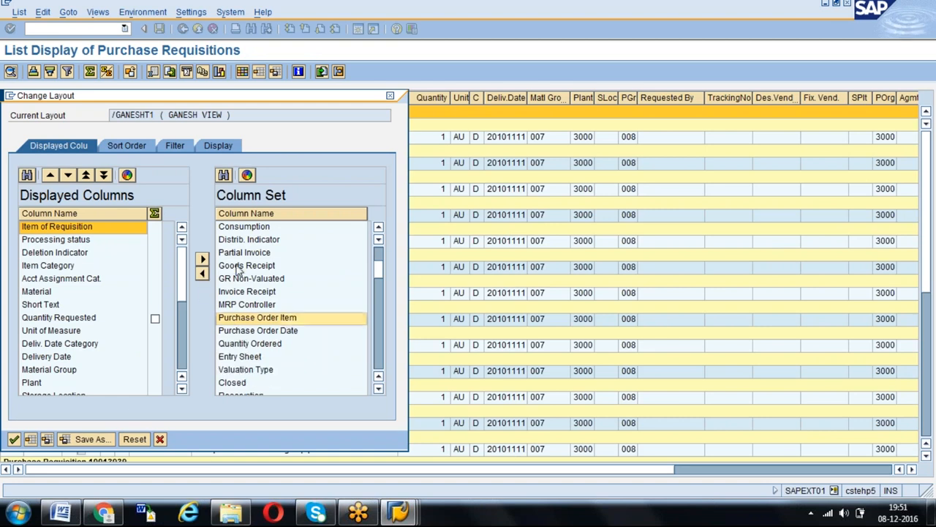
left_click(238, 266)
left_click(203, 273)
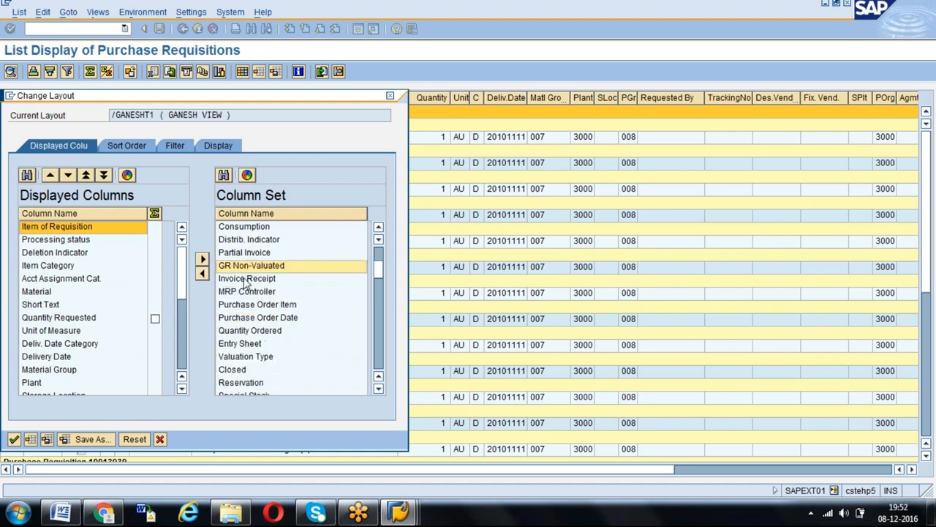
left_click(228, 281)
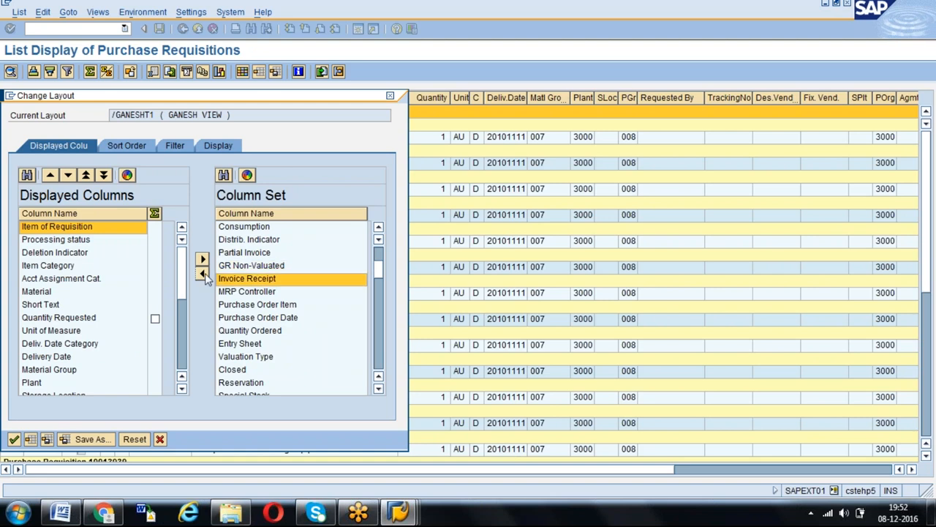
left_click(203, 272)
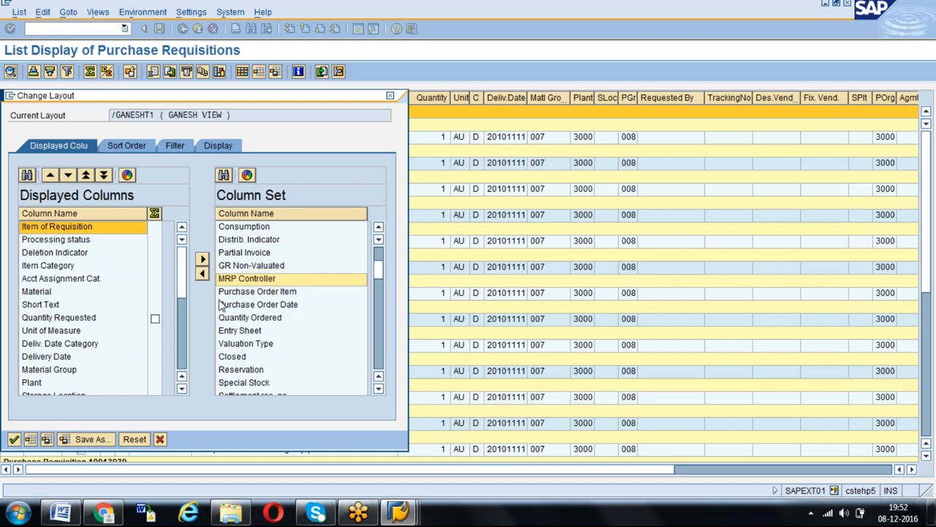
left_click(224, 306)
left_click(202, 273)
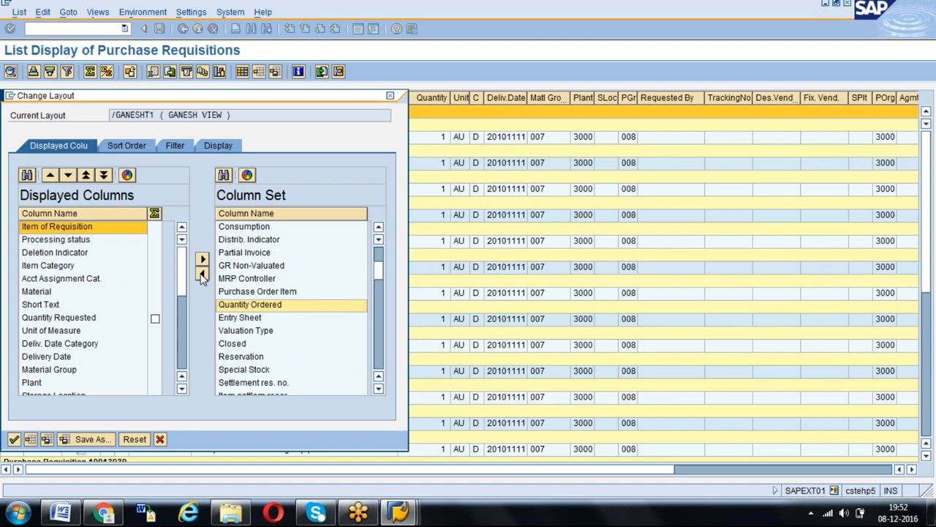
left_click(233, 304)
left_click(202, 273)
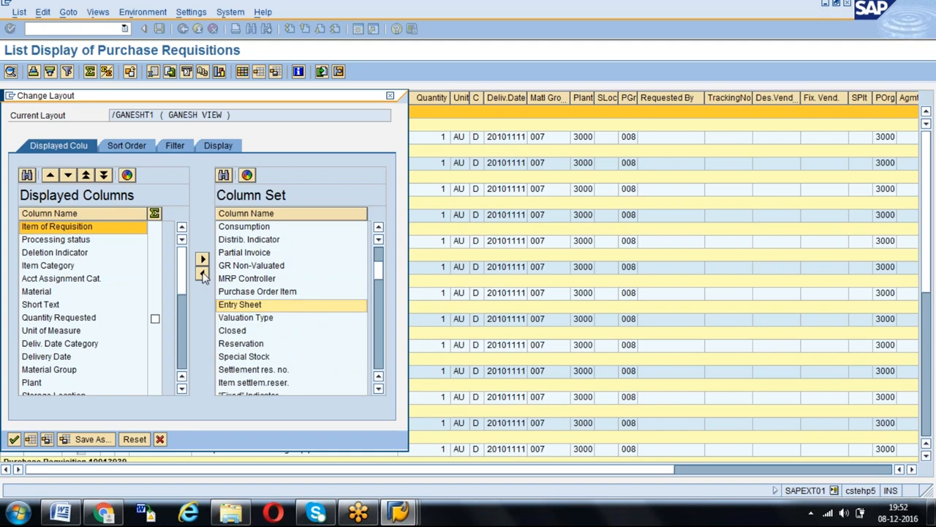
left_click(14, 438)
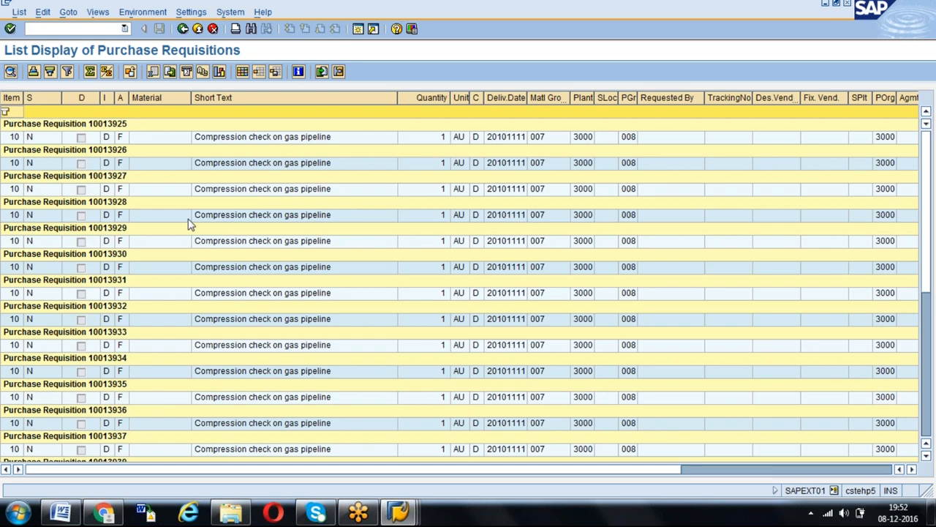
scroll(188, 225, "down", 8)
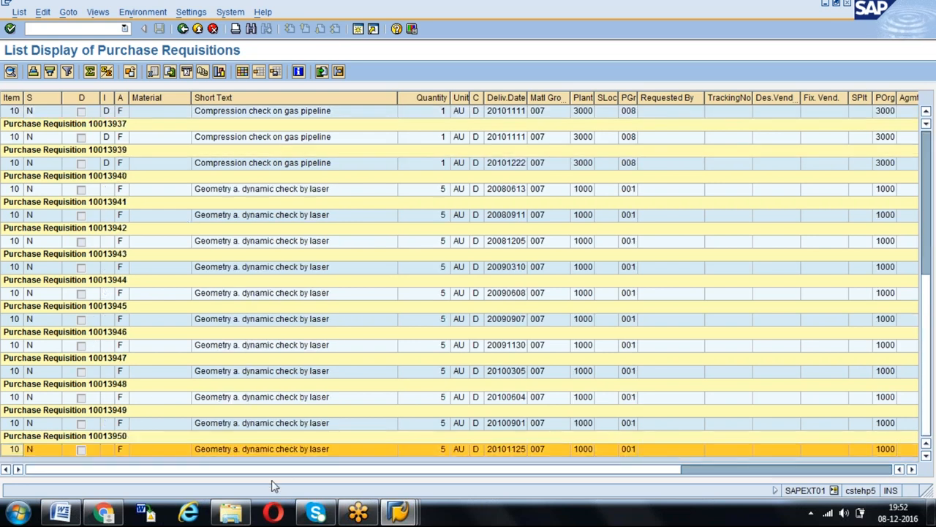
- Widen the goods receipt and invoice receipt columns of the requisition list and return to its selection criteria
left_click(840, 473)
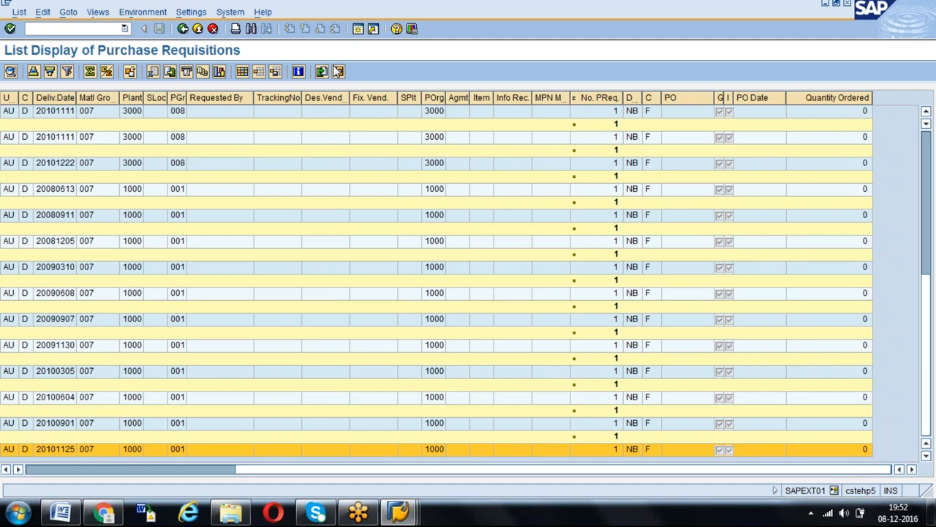
left_click_drag(726, 96, 776, 101)
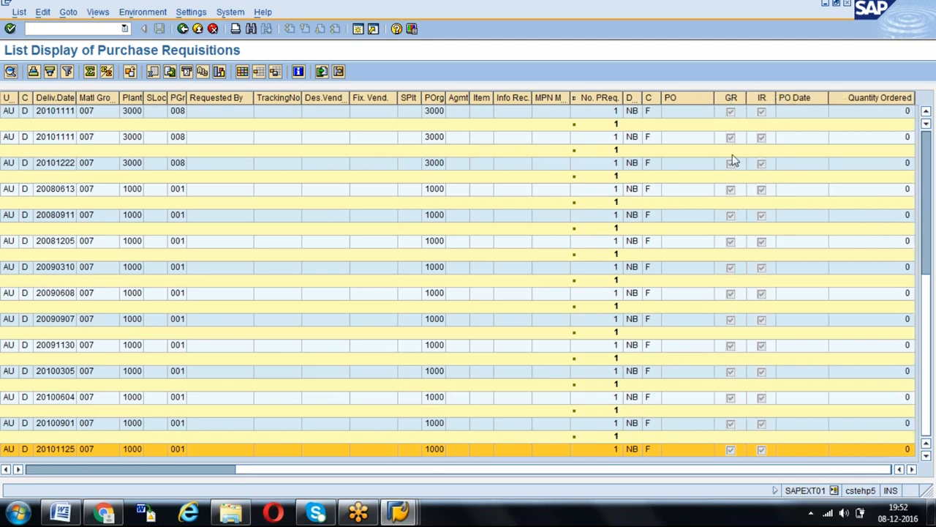
left_click(183, 29)
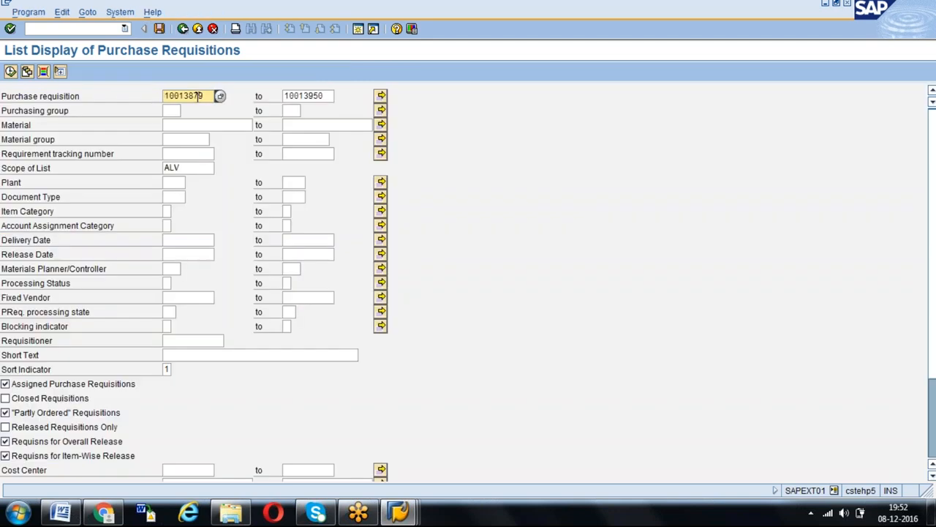
- Clear the purchase requisition number range and browse the EBAN table entries for other requisition numbers
key("Delete")
key("Delete")
key("Delete")
key("Delete")
key("Delete")
key("Delete")
key("Delete")
key("Delete")
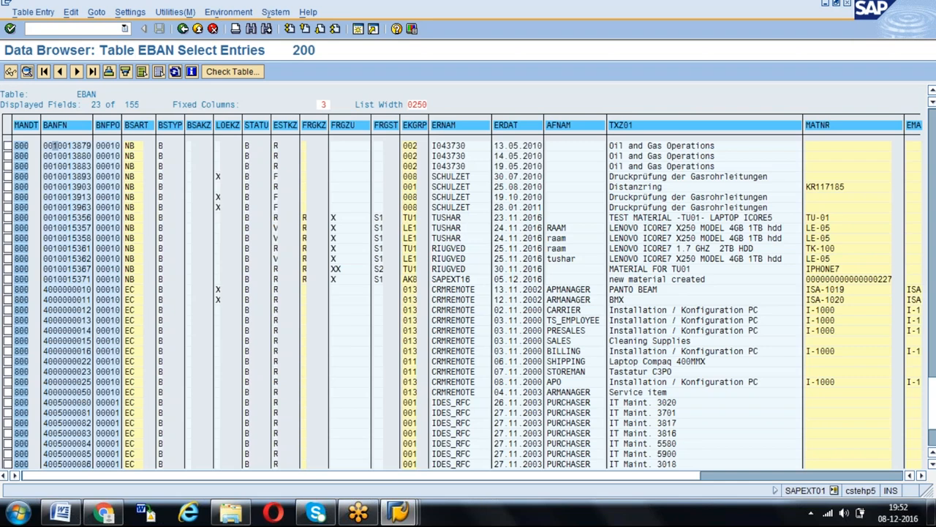
key("Page_Down")
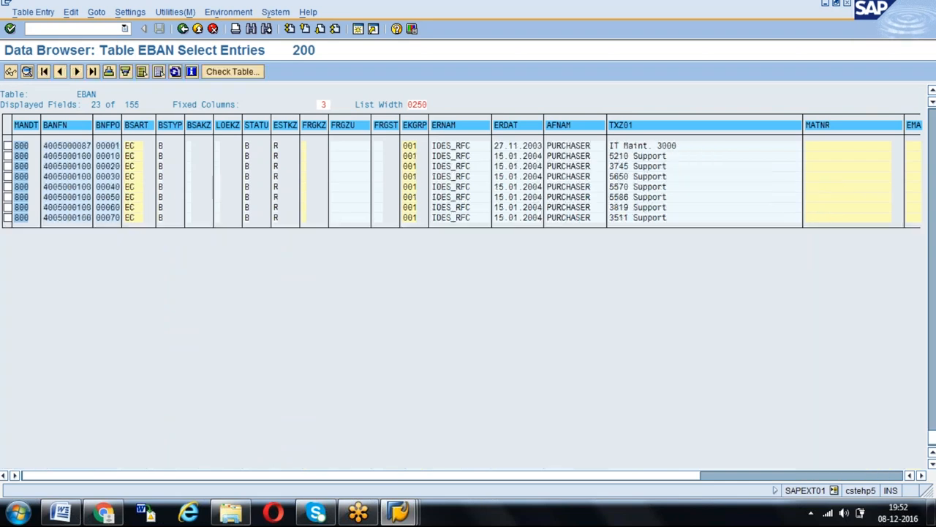
key("Page_Up")
key("Page_Up")
key("Page_Up")
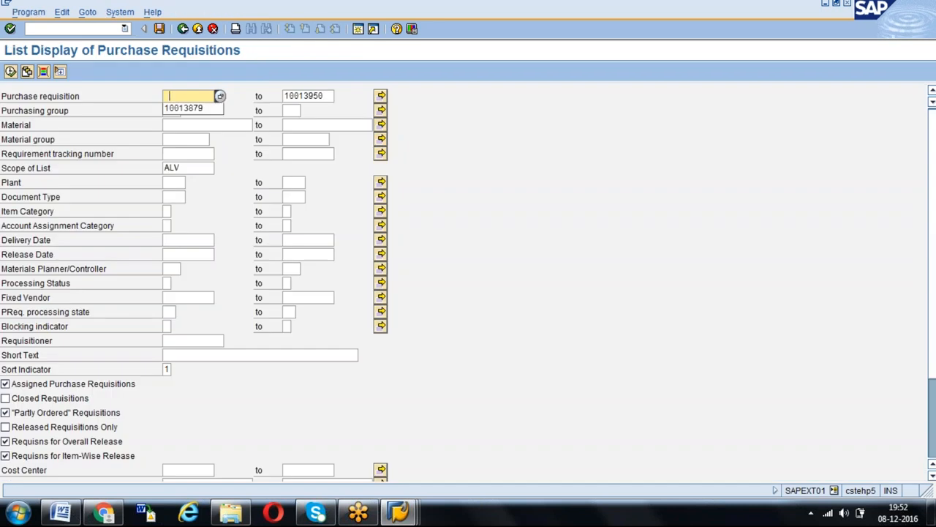
key("Down")
key("Escape")
key("Tab")
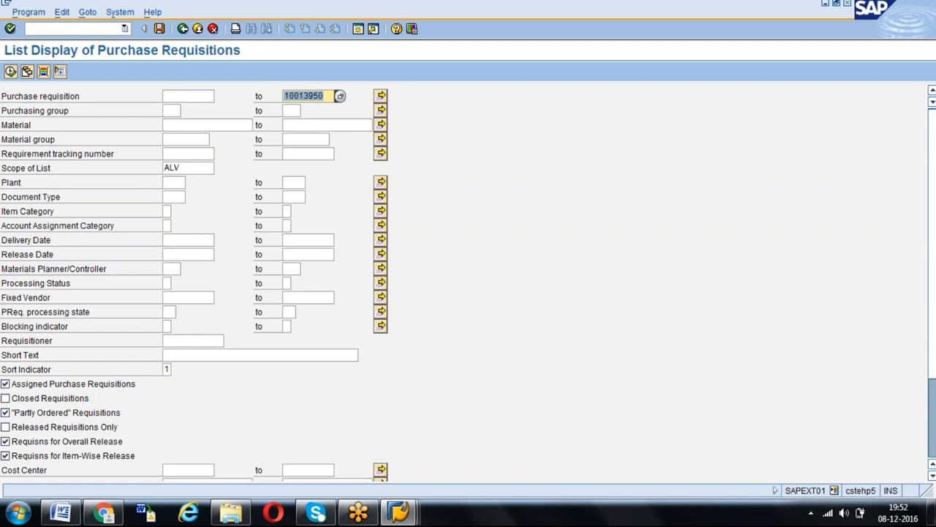
key("Delete")
key("shift+Tab")
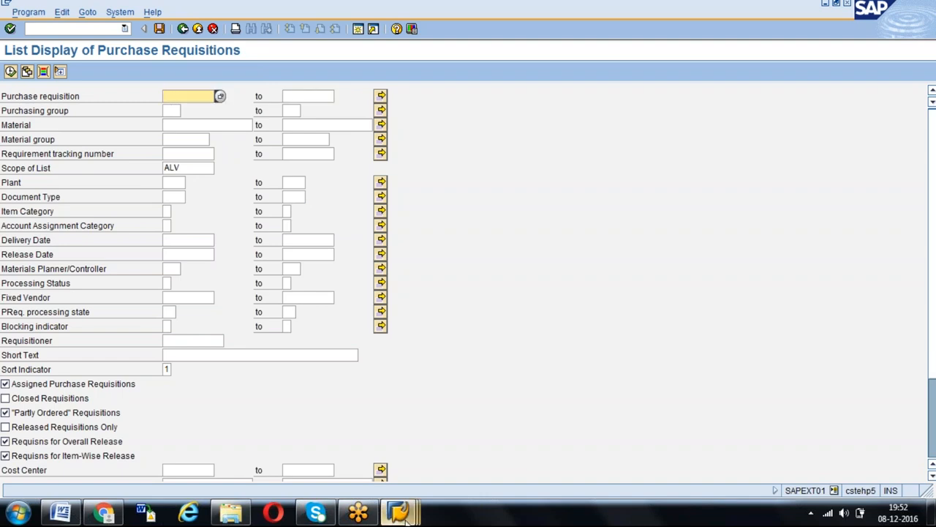
- Return to the EBAN selection criteria, check the STATU value B, and list the table entries again
mouse_move(399, 512)
left_click(540, 439)
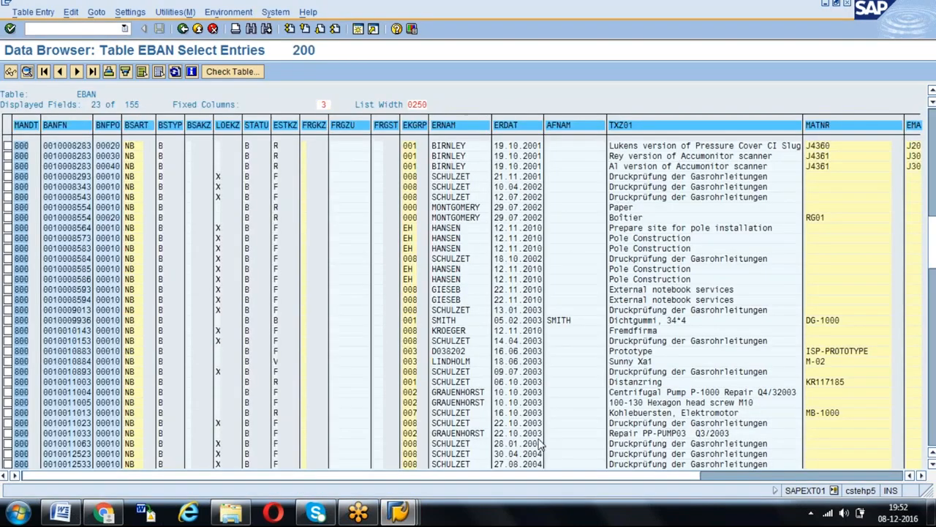
key("F3")
left_click(167, 153)
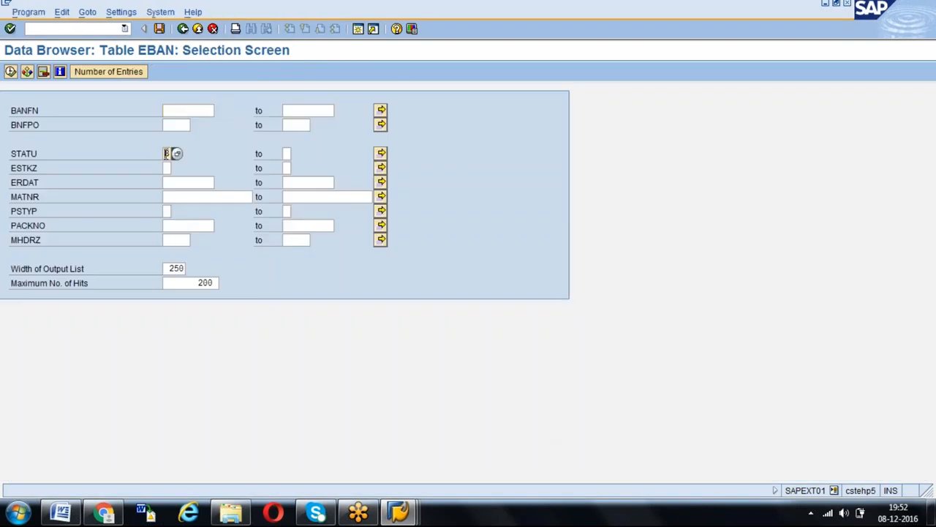
double_click(102, 152)
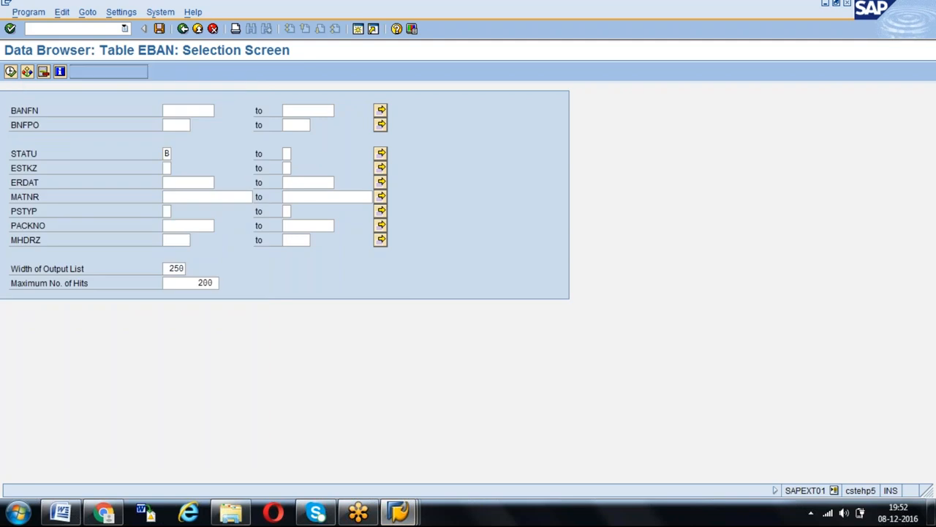
left_click(12, 73)
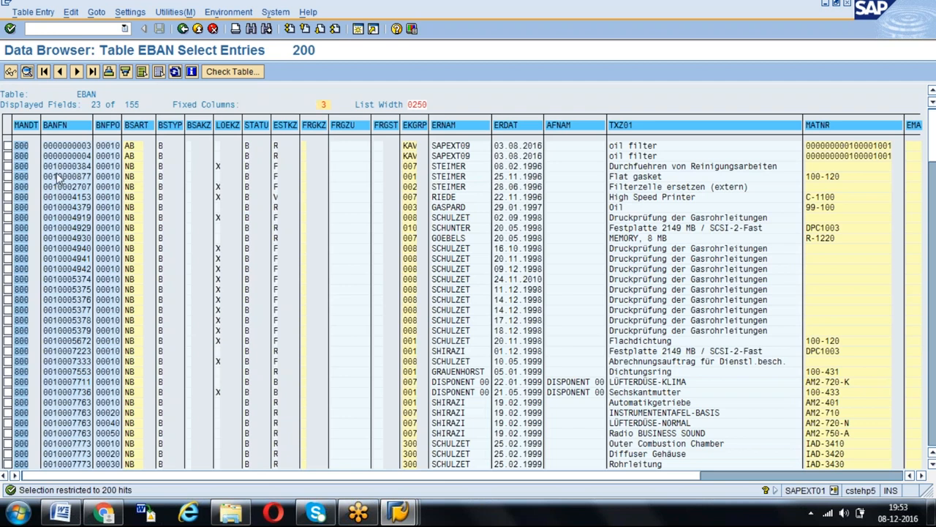
- Copy the flat gasket's requisition number from EBAN and run the requisition list for it, including Closed Requisitions and Released Requisitions Only
left_click_drag(55, 176, 93, 180)
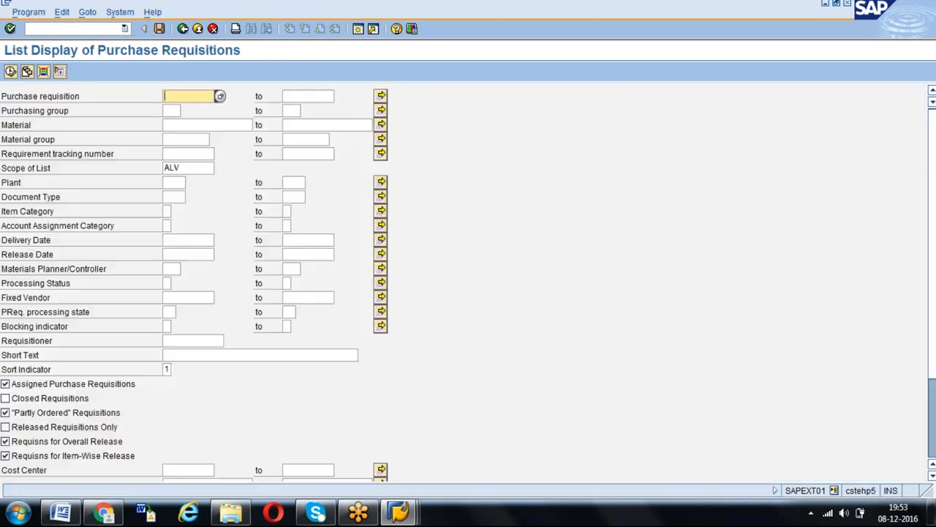
key("ctrl+v")
key("F8")
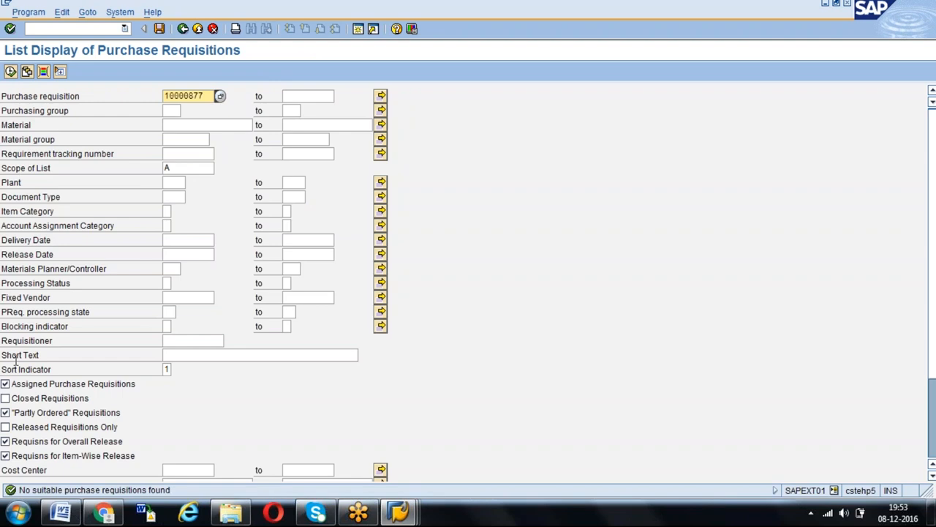
left_click(6, 398)
left_click(7, 428)
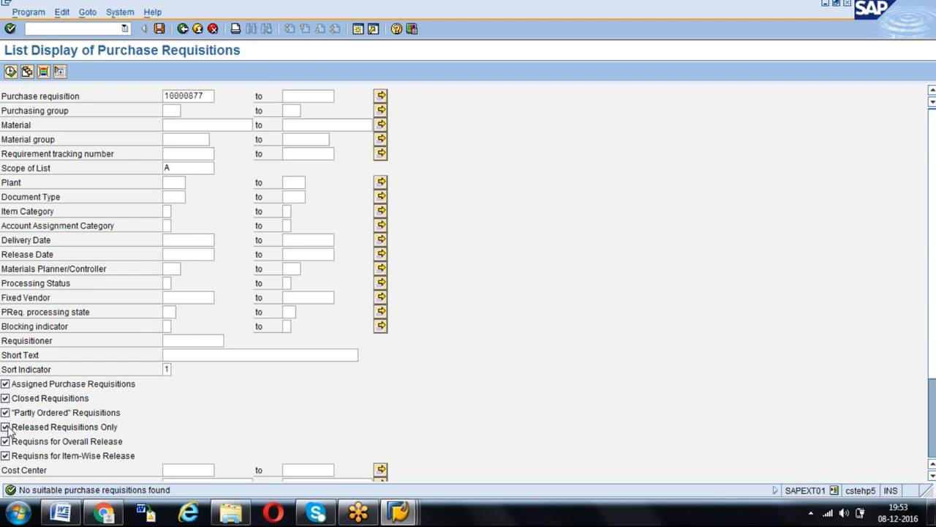
key("F8")
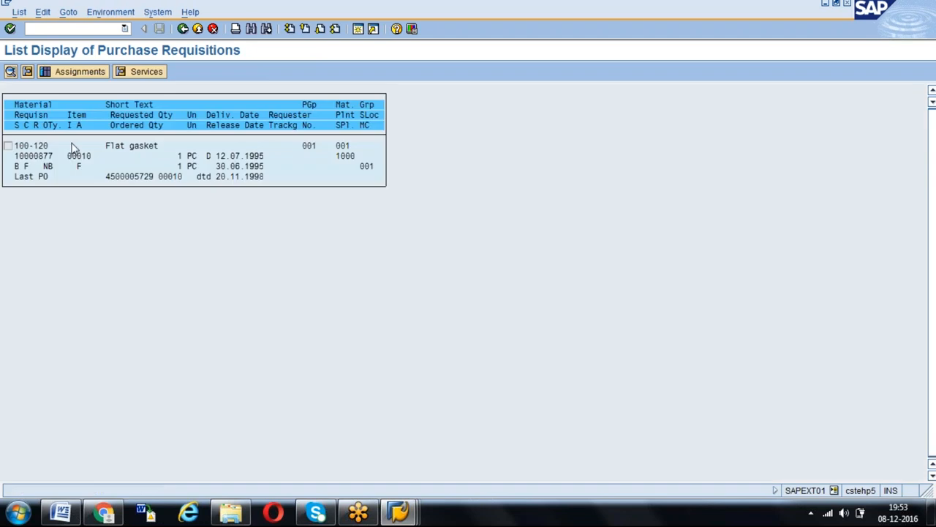
- Return to the selection criteria, set the scope of list to ALV and enter the copied requisition number
key("F3")
left_click(174, 168)
key("Down")
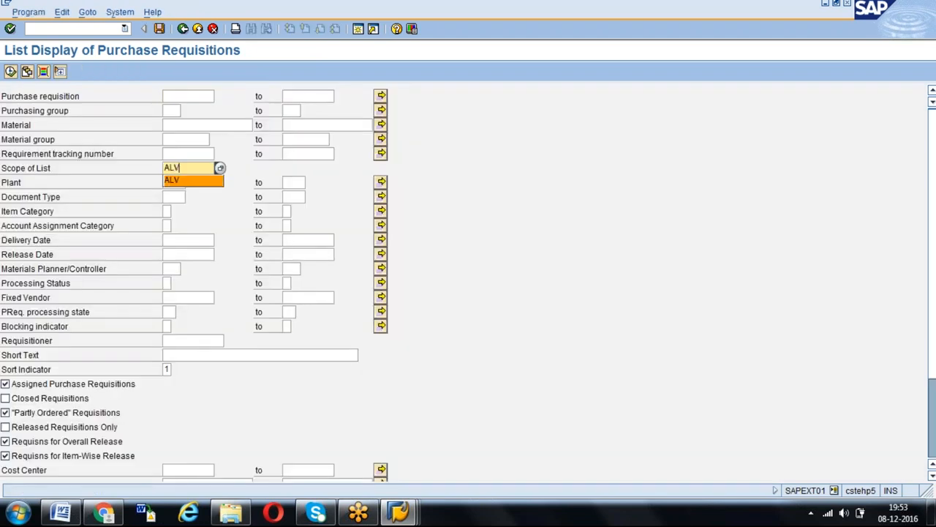
key("Return")
left_click(182, 97)
type("10000877")
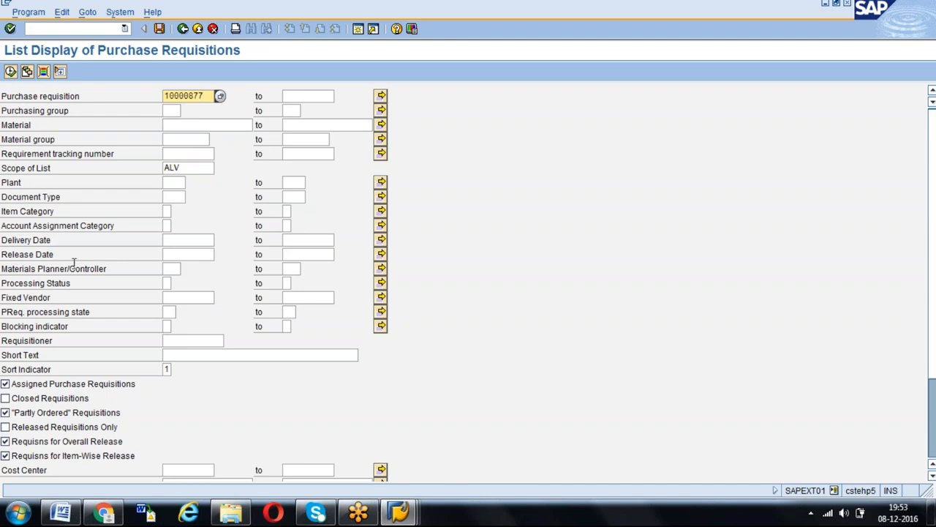
- Enable Closed Requisitions and Released Requisitions Only, and run the requisition list
left_click(6, 398)
left_click(5, 426)
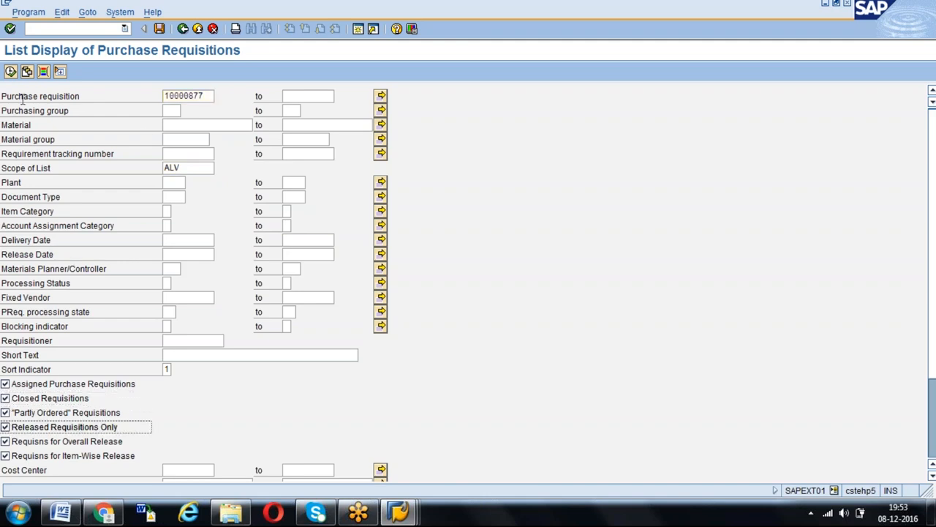
left_click(11, 71)
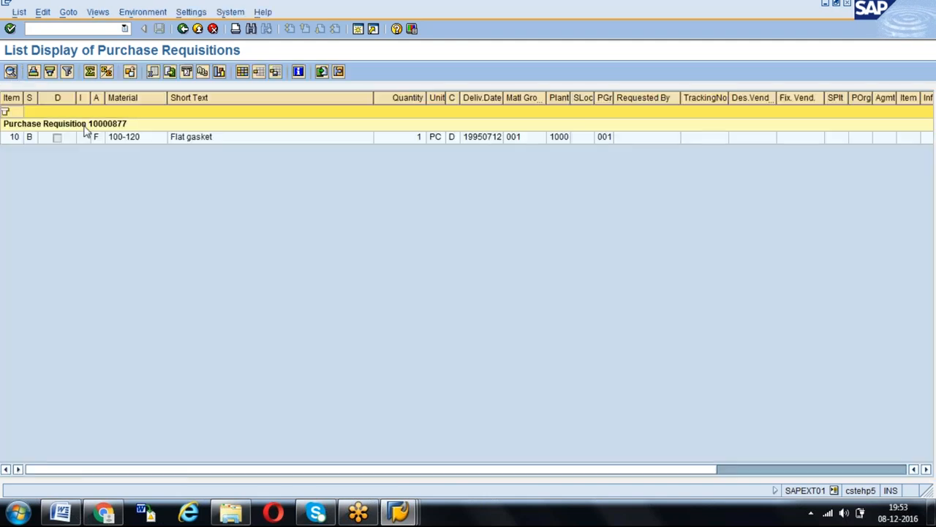
- Change the list layout to display Goods Receipt ahead of Deletion Indicator and to include Invoice Receipt
left_click(896, 468)
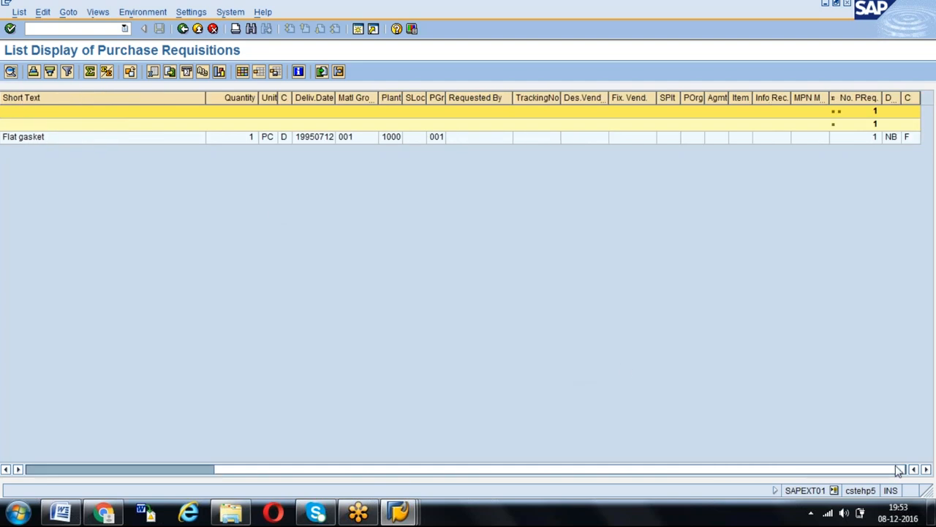
left_click(242, 71)
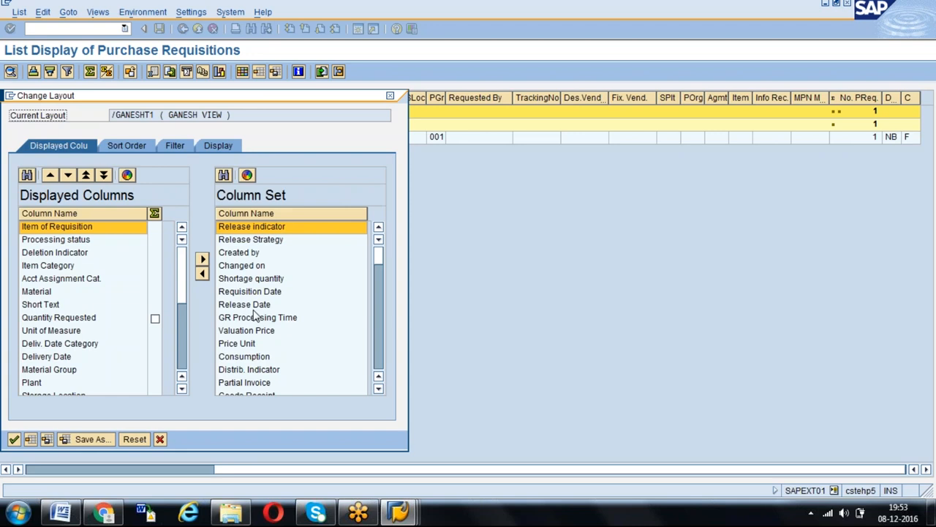
left_click(35, 253)
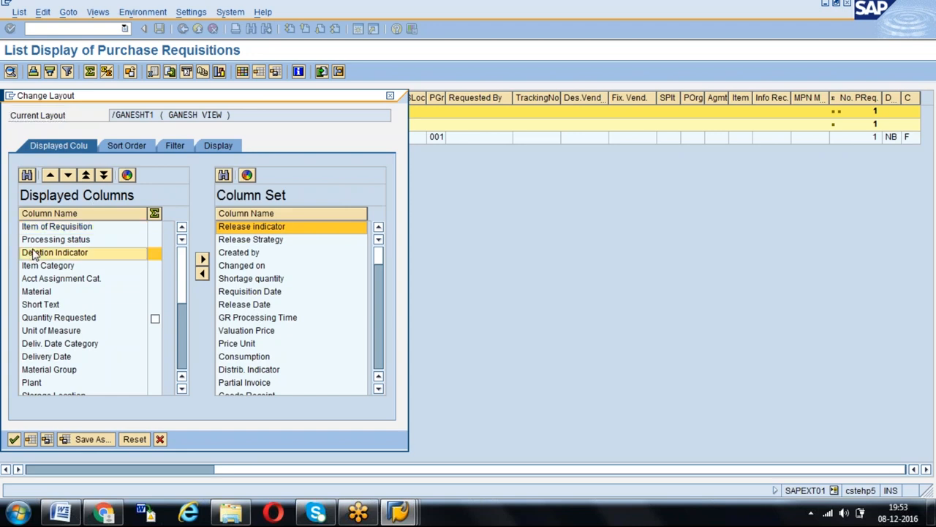
left_click(378, 389)
left_click(379, 388)
left_click(378, 388)
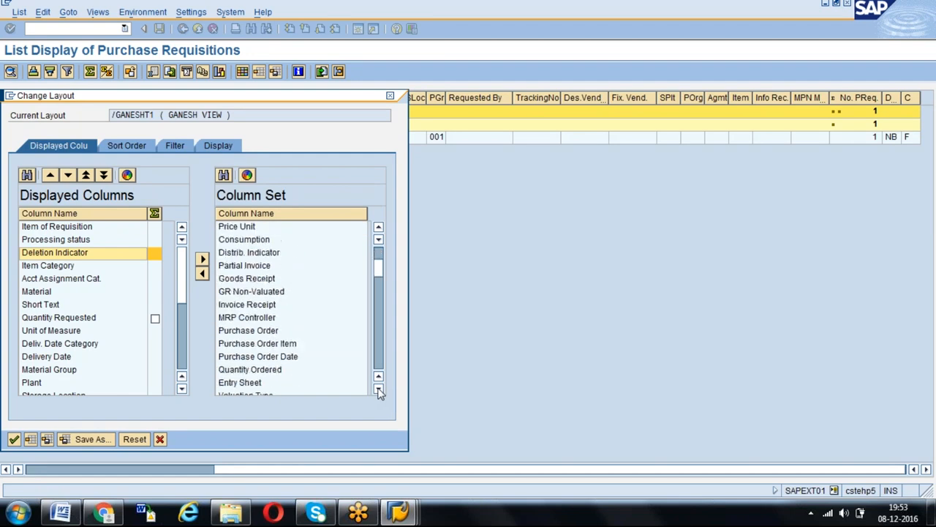
left_click(251, 280)
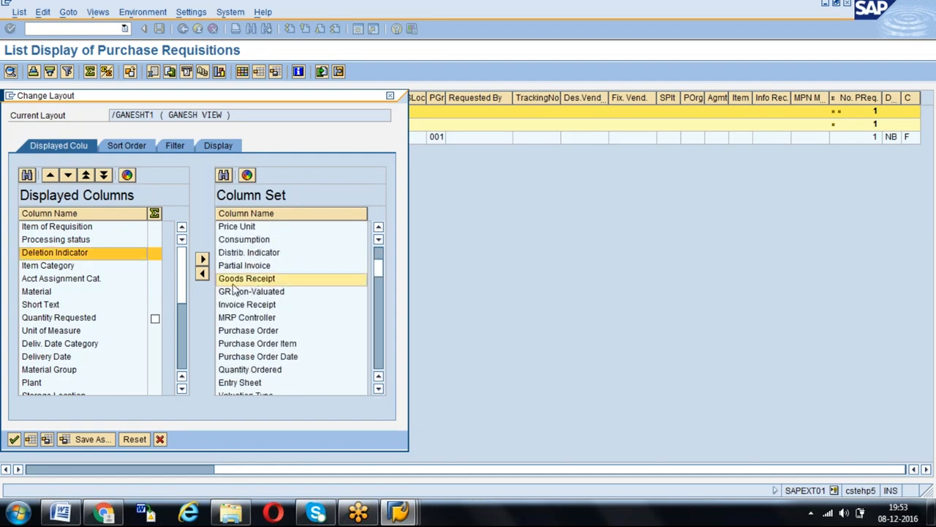
left_click(203, 273)
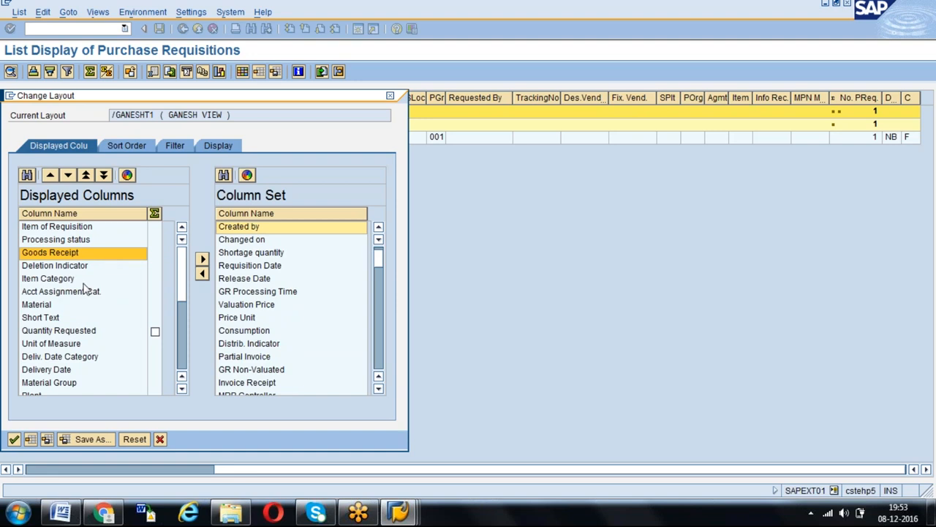
left_click(249, 382)
left_click(201, 274)
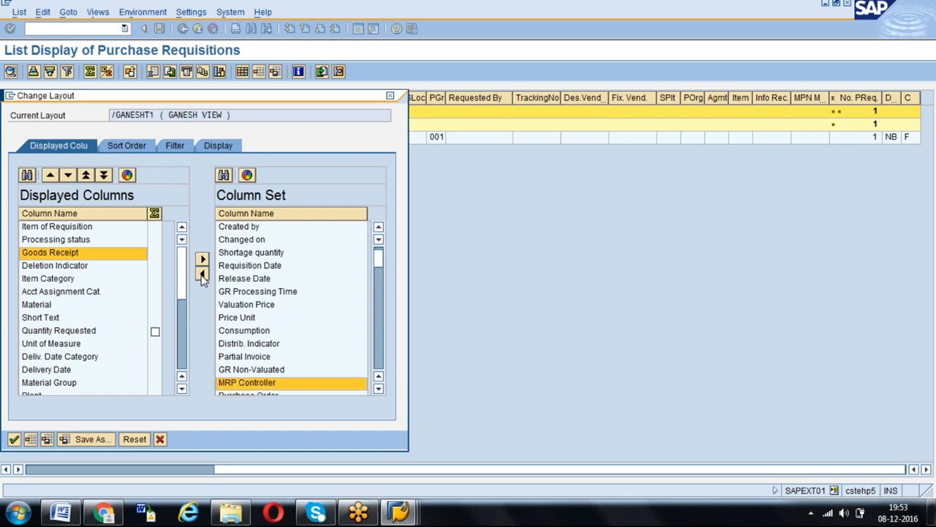
- Insert Purchase Order ahead of Goods Receipt in the displayed columns, and Purchase Order Date ahead of Purchase Order
left_click(53, 253)
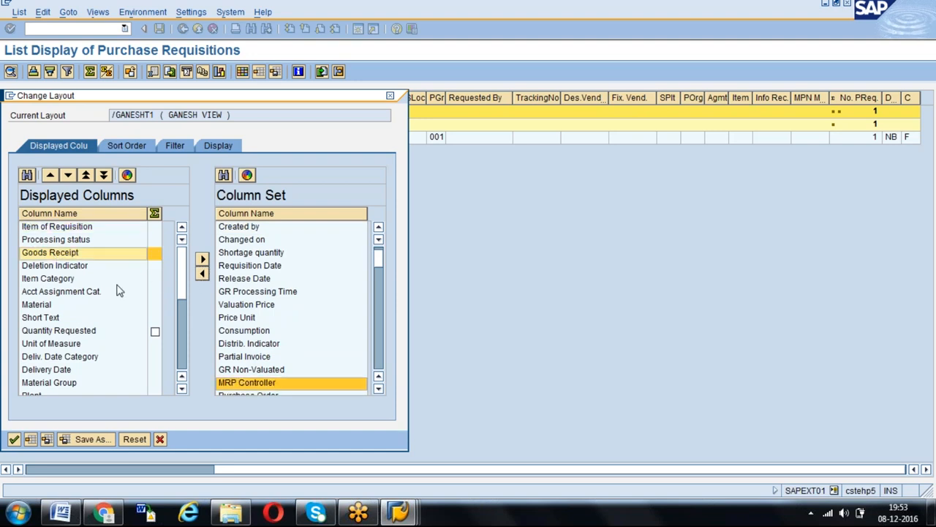
scroll(380, 385, "down", 4)
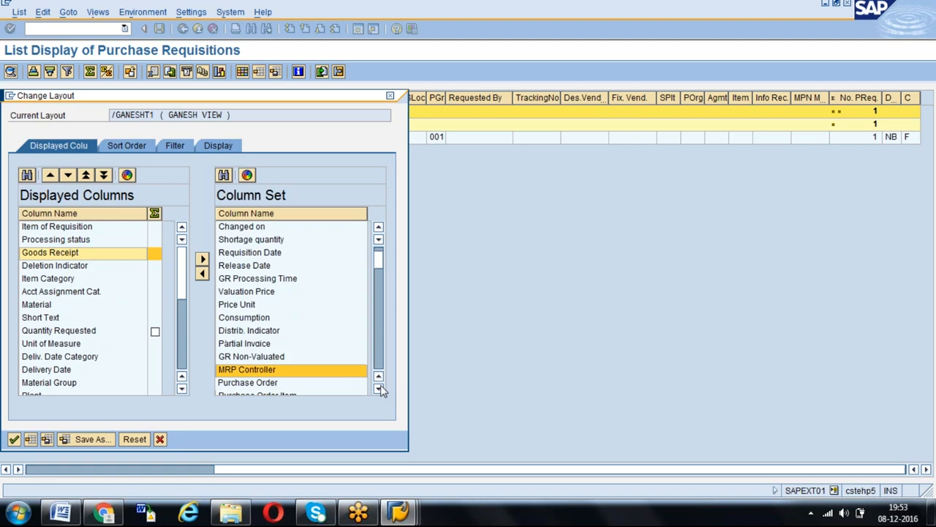
left_click(277, 343)
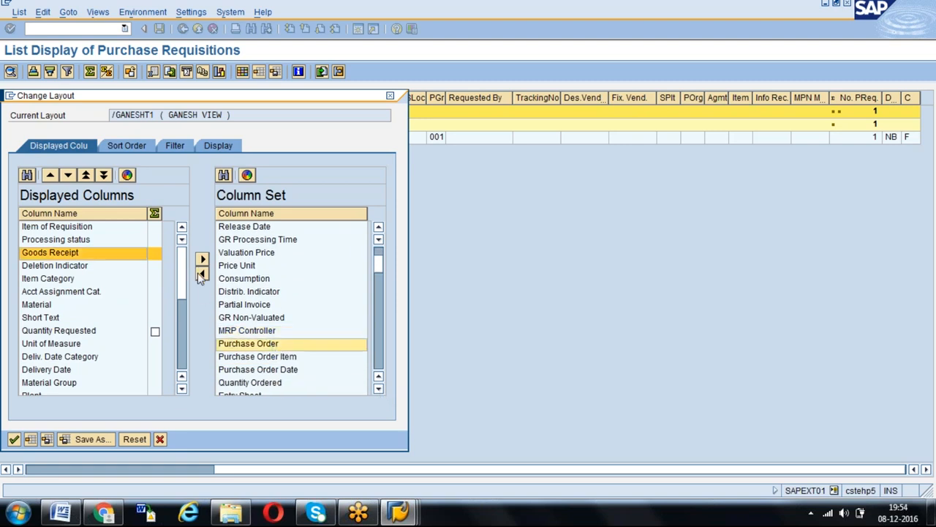
left_click(202, 274)
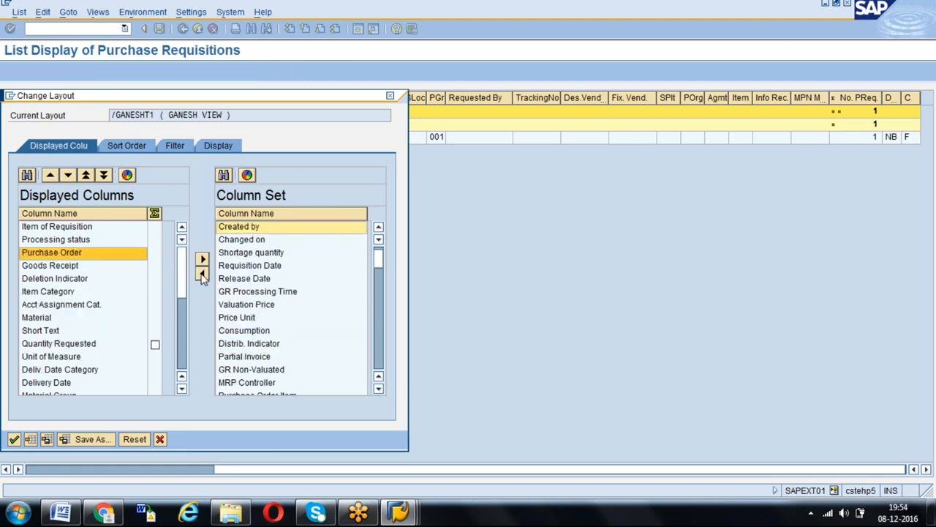
left_click(378, 388)
left_click(378, 389)
left_click(378, 388)
left_click(290, 371)
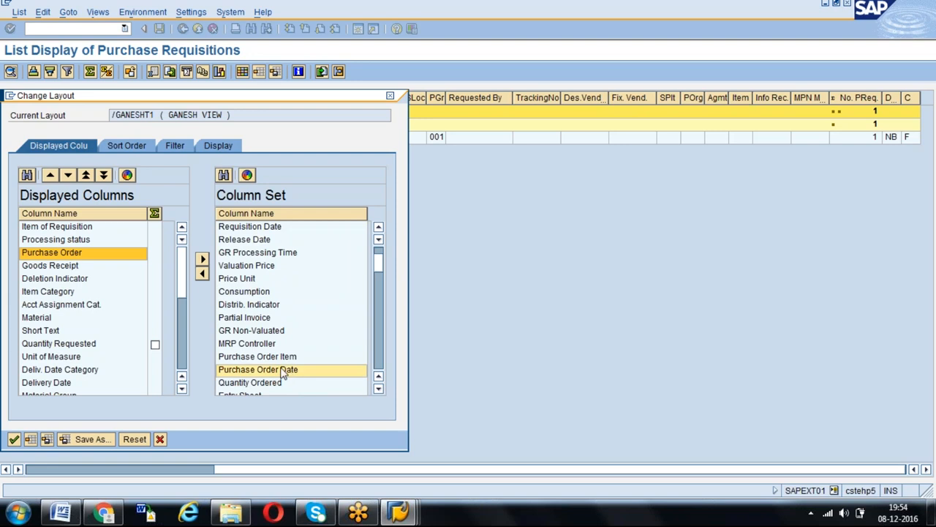
left_click(94, 255)
left_click(203, 273)
- Apply the layout and widen the purchase order and goods receipt columns in the list
left_click(14, 438)
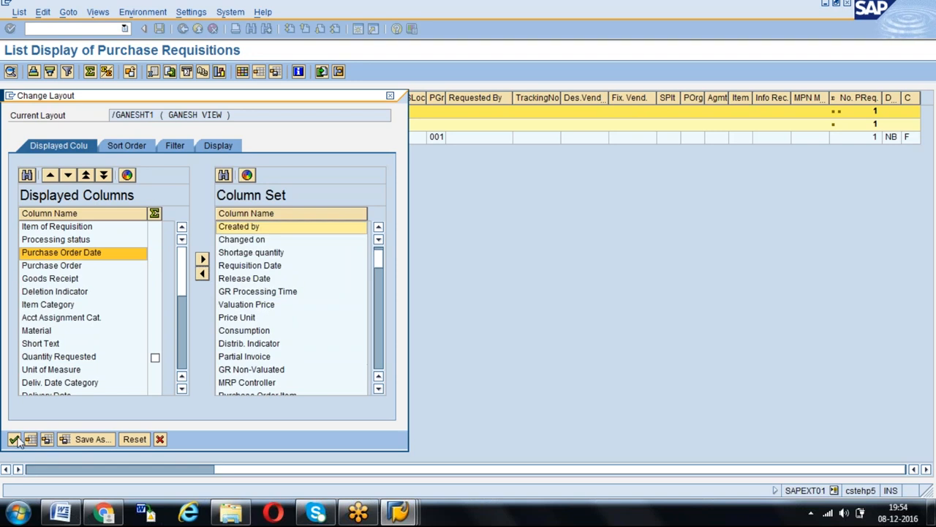
left_click(129, 139)
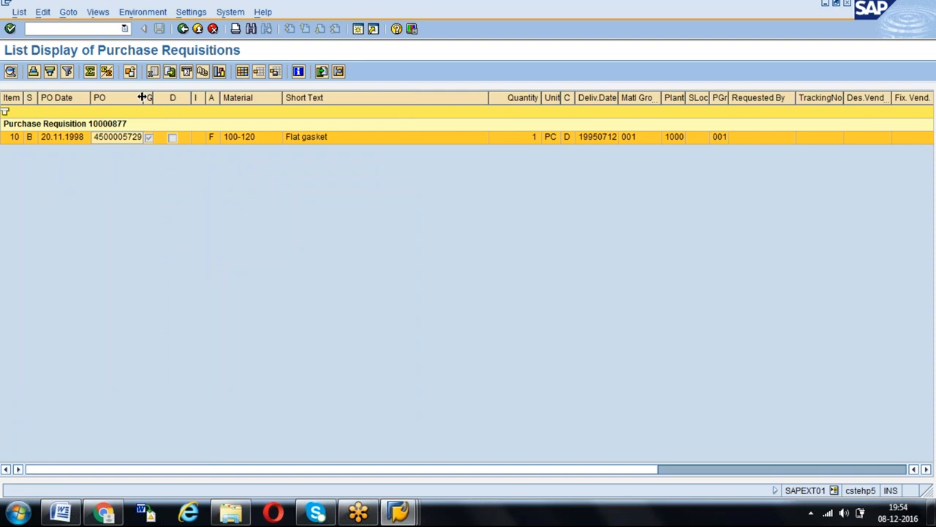
left_click_drag(142, 97, 201, 97)
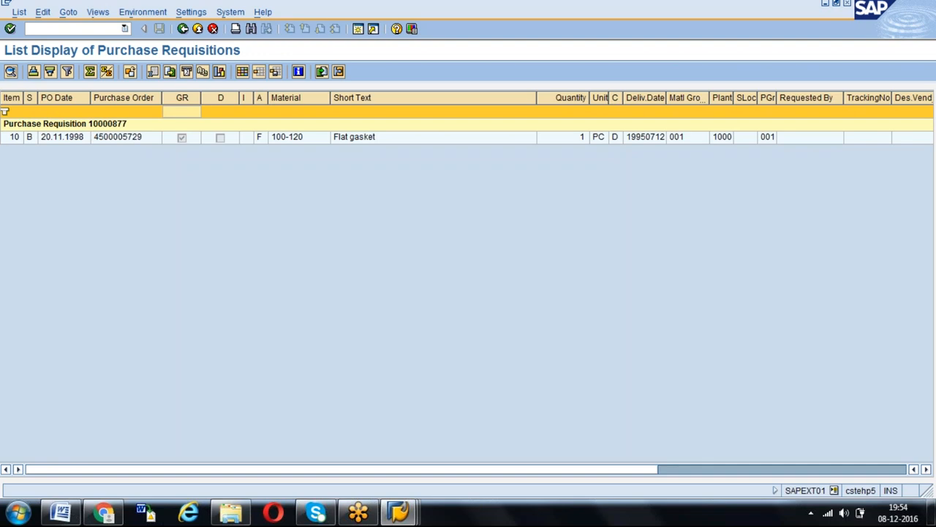
- Widen the processing status column of the requisition list and open the field help for it
left_click(31, 138)
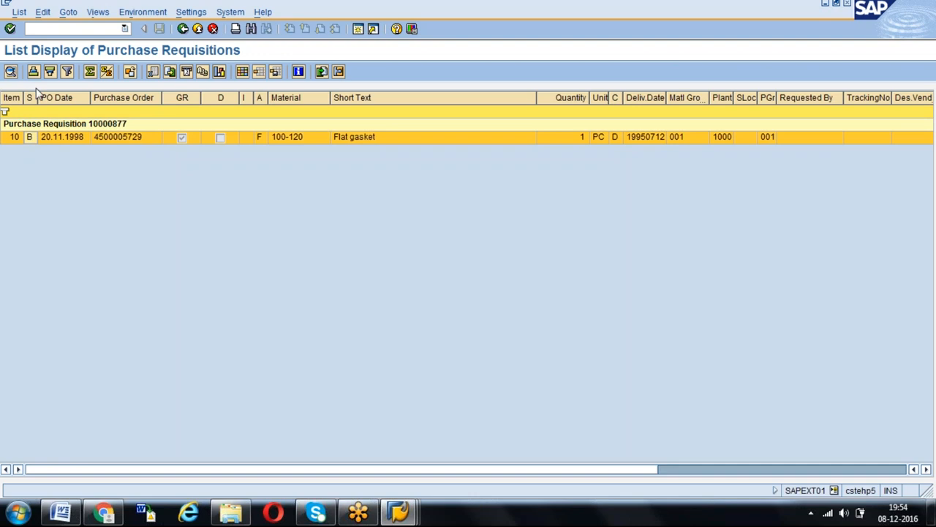
left_click_drag(36, 97, 70, 98)
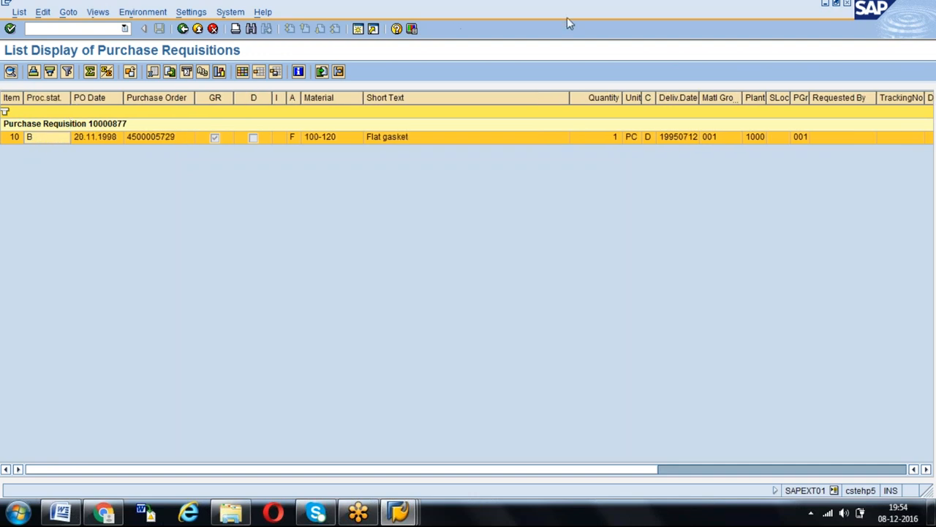
key("F1")
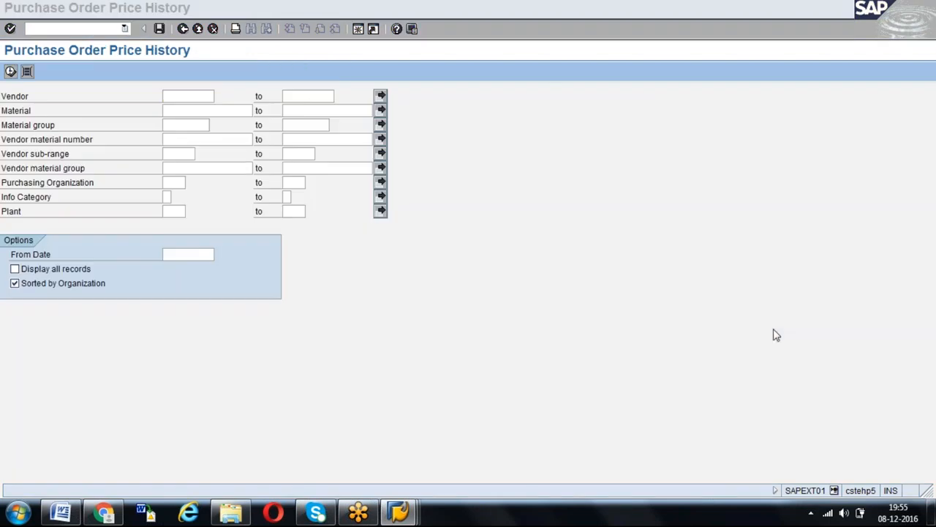
- Run the purchase order price history for vendor AGENCY01 and plant 1000
left_click(184, 97)
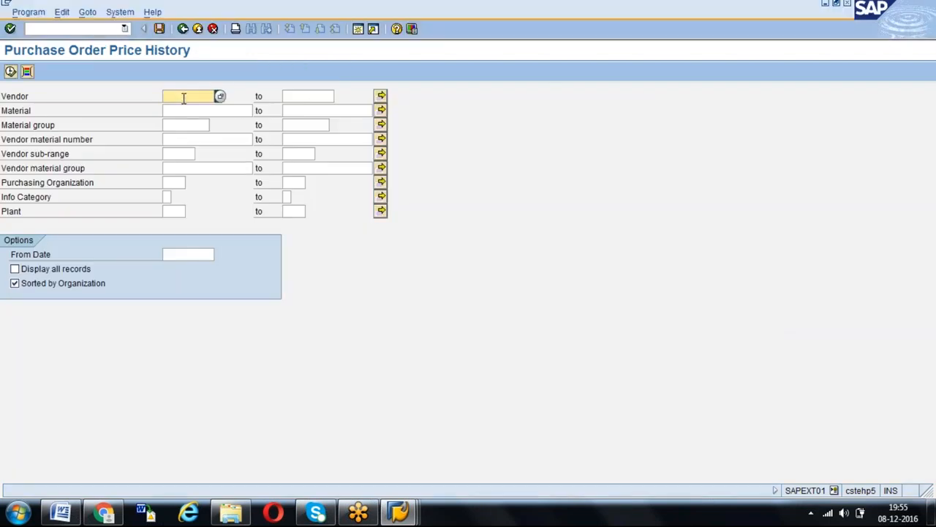
left_click(125, 29)
left_click(88, 43)
key("Return")
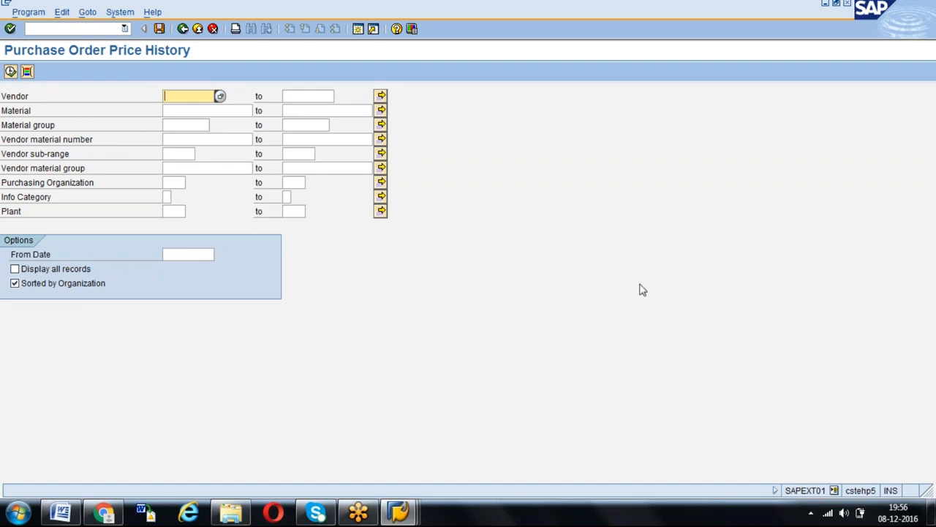
key("Down")
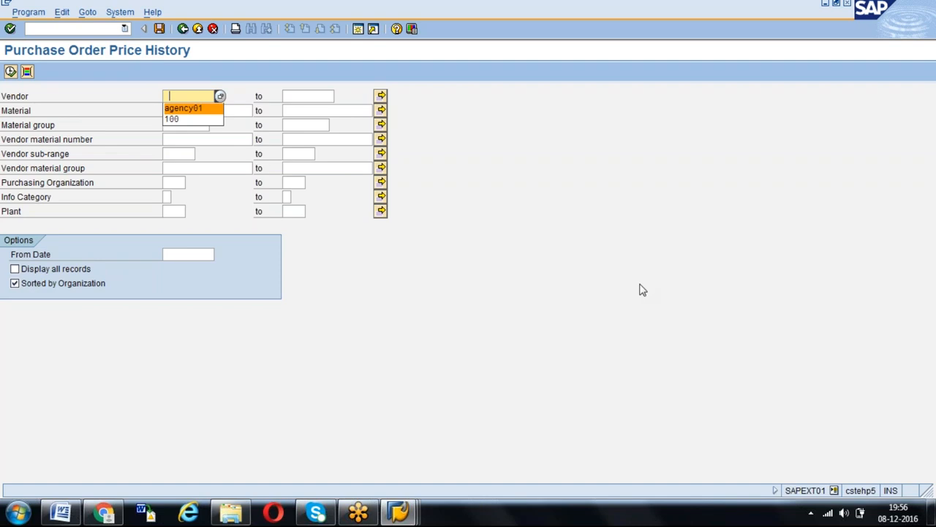
key("Return")
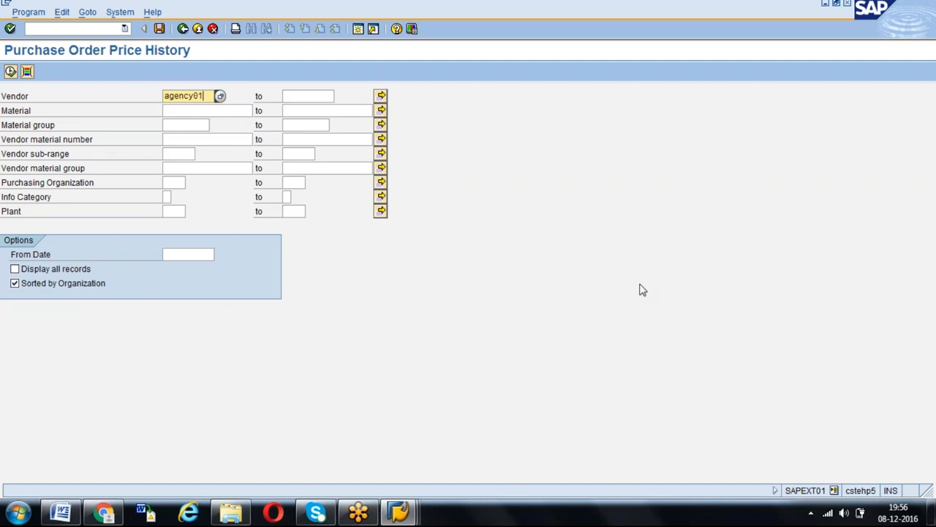
left_click(163, 211)
type("1000")
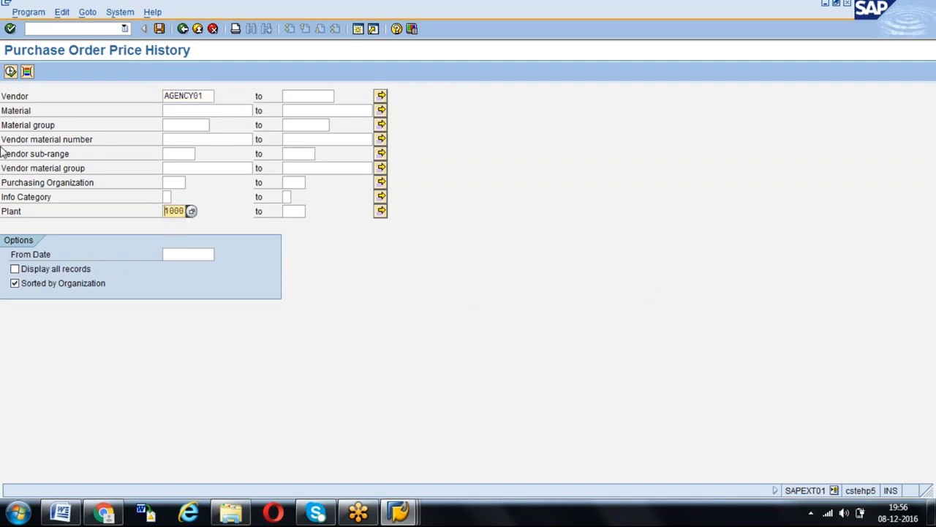
left_click(11, 72)
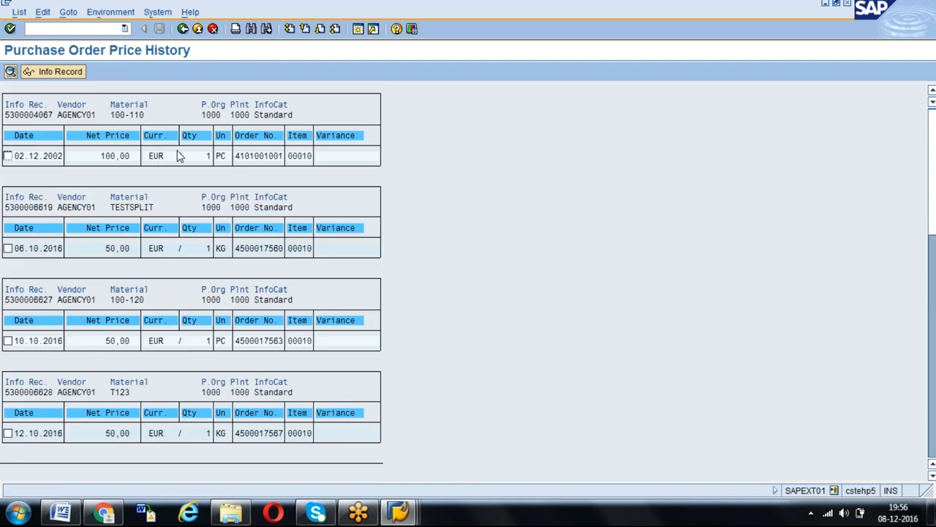
- Examine the order number and net price of the 02.12.2002 entry for material 100-110, and leave the price history list
double_click(239, 156)
left_click(104, 159)
left_click(183, 28)
- Check the info record changes document in Word, return to the SAP EBAN Data Browser session and start transaction SE11
key("alt+Tab")
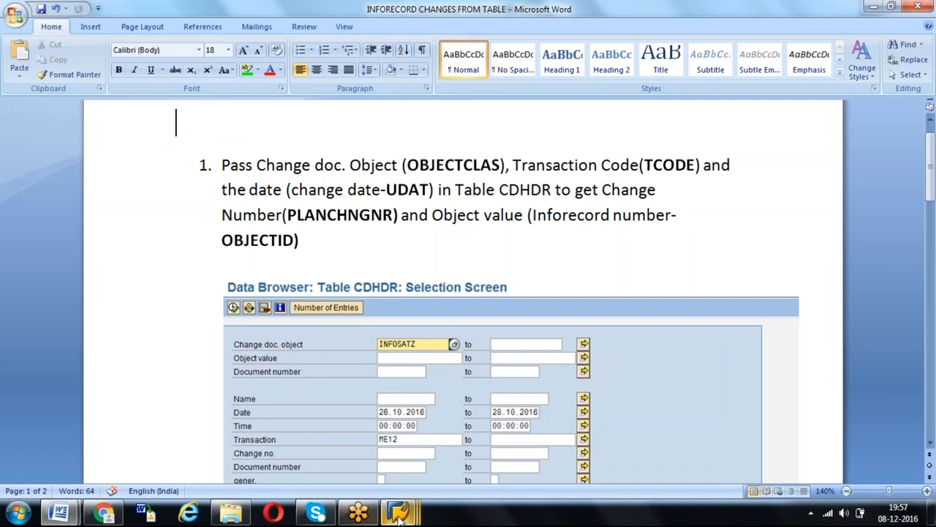
mouse_move(398, 510)
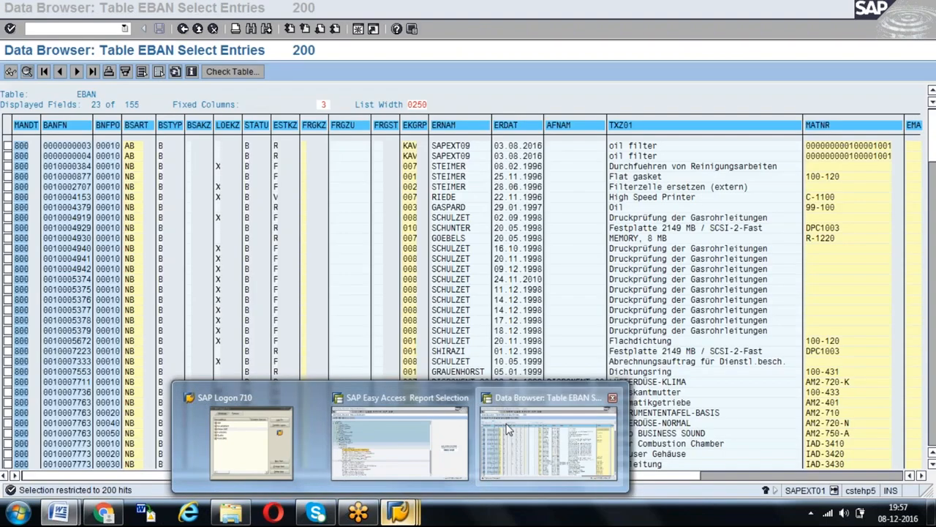
left_click(548, 439)
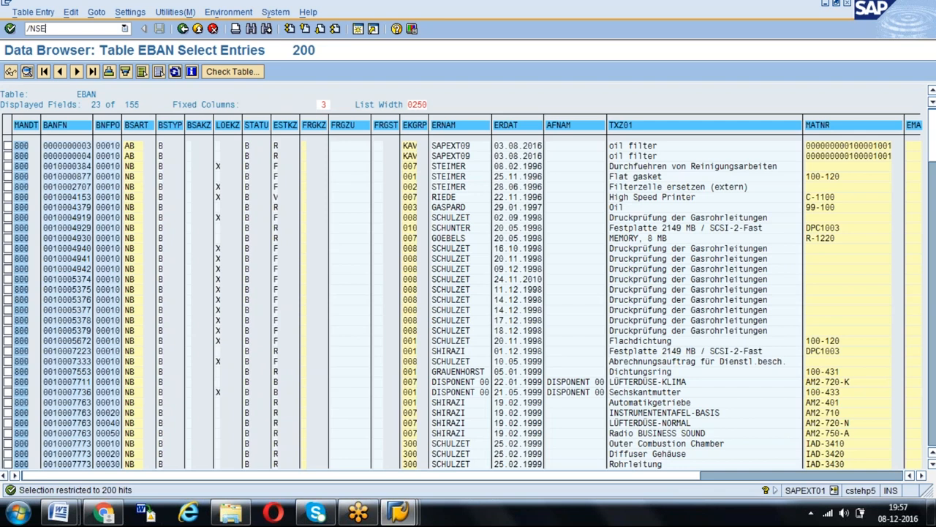
type("/NSE11")
key("Return")
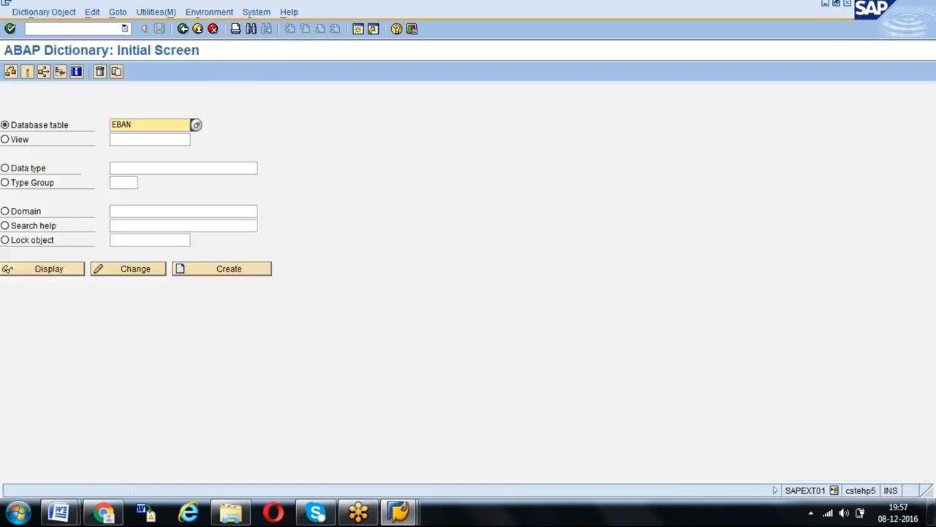
- Display database table CDPOS, examine its short description, and return to the dictionary's initial screen
key("BackSpace")
key("BackSpace")
key("BackSpace")
key("BackSpace")
type("CDH")
type("POS")
left_click(53, 271)
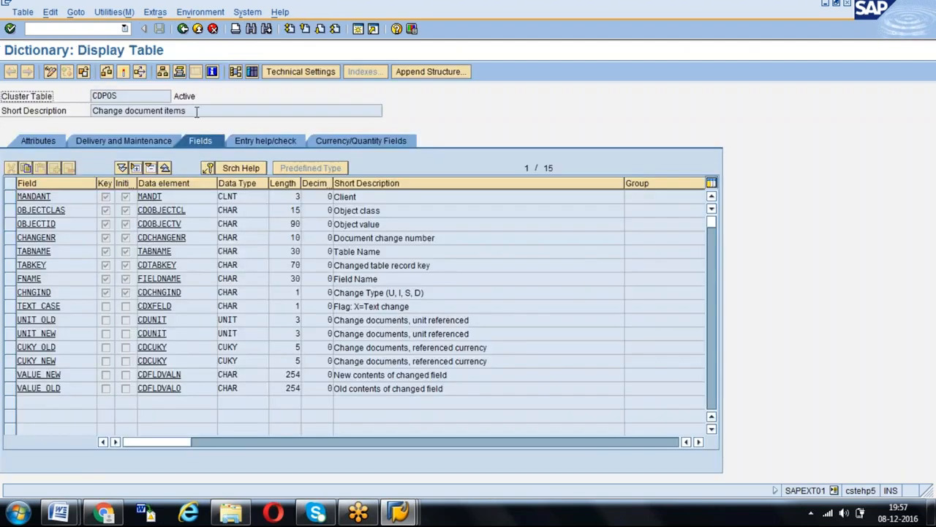
left_click_drag(196, 112, 96, 111)
left_click(111, 97)
left_click(183, 28)
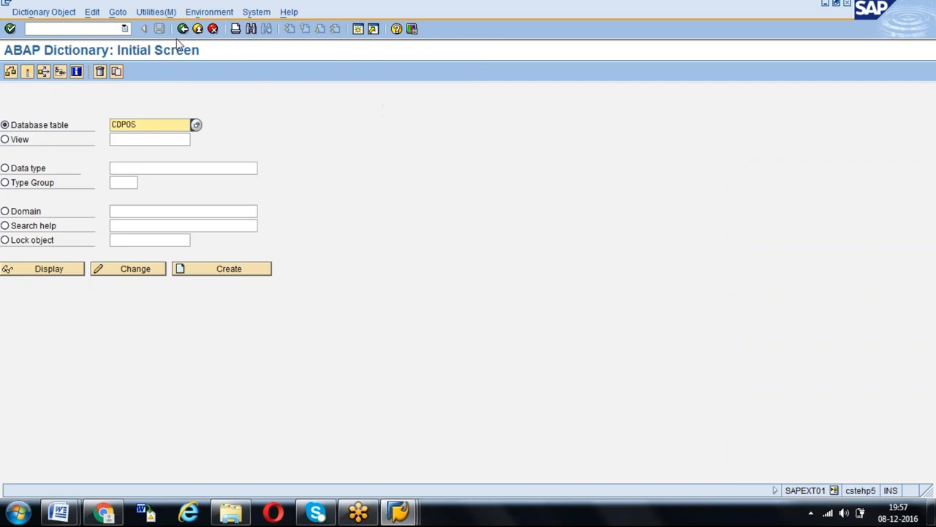
- Display database table CDHDR in the ABAP Dictionary and check its short description
left_click(145, 124)
key("BackSpace")
key("BackSpace")
type("HDR")
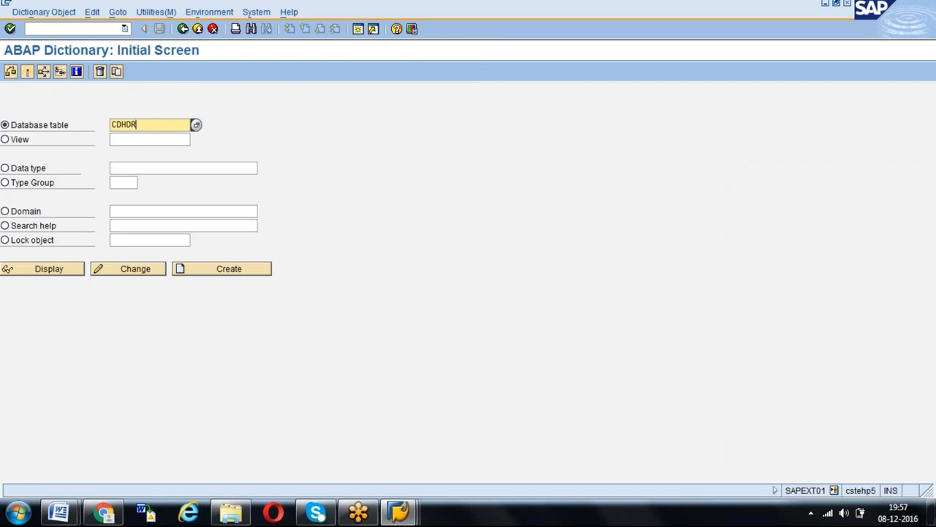
left_click(57, 271)
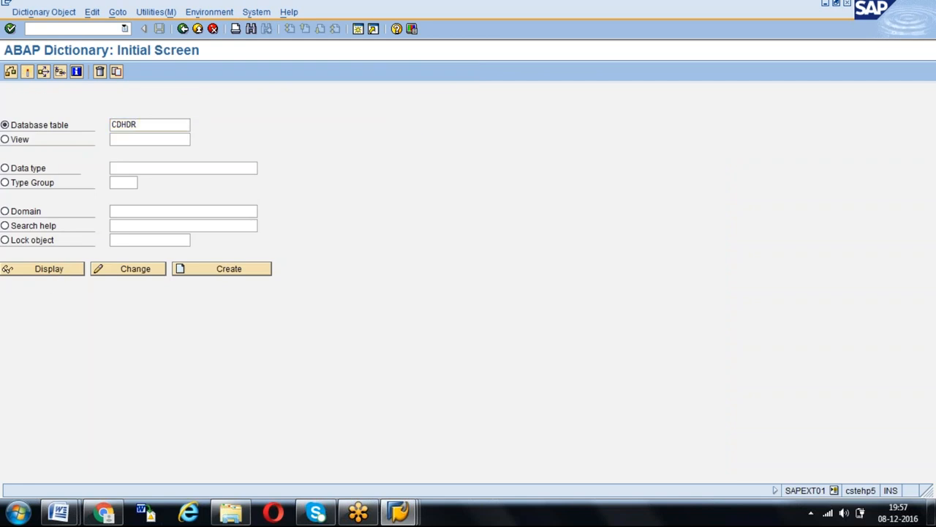
left_click_drag(194, 111, 89, 111)
left_click(90, 112)
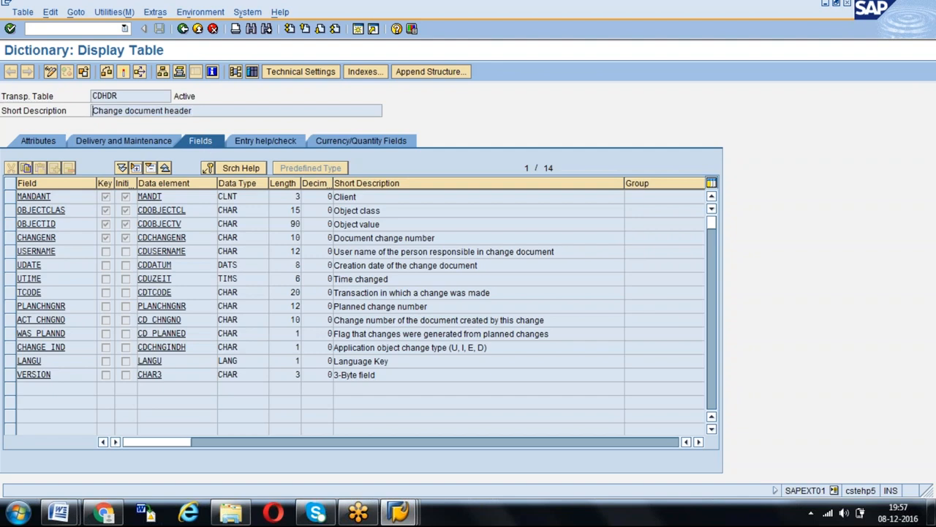
- Switch to the Word document and read which selection values to pass to table CDHDR
key("alt+Tab")
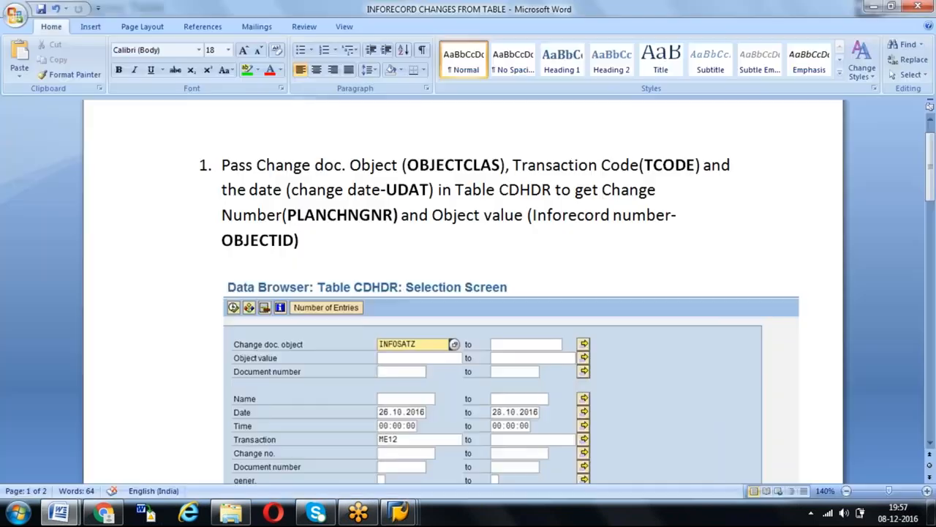
left_click(481, 167)
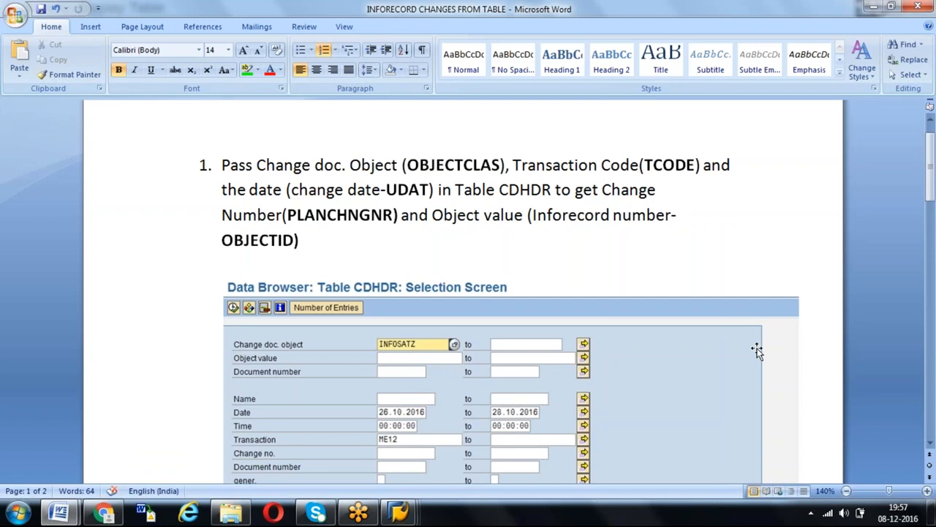
left_click(931, 444)
left_click(930, 443)
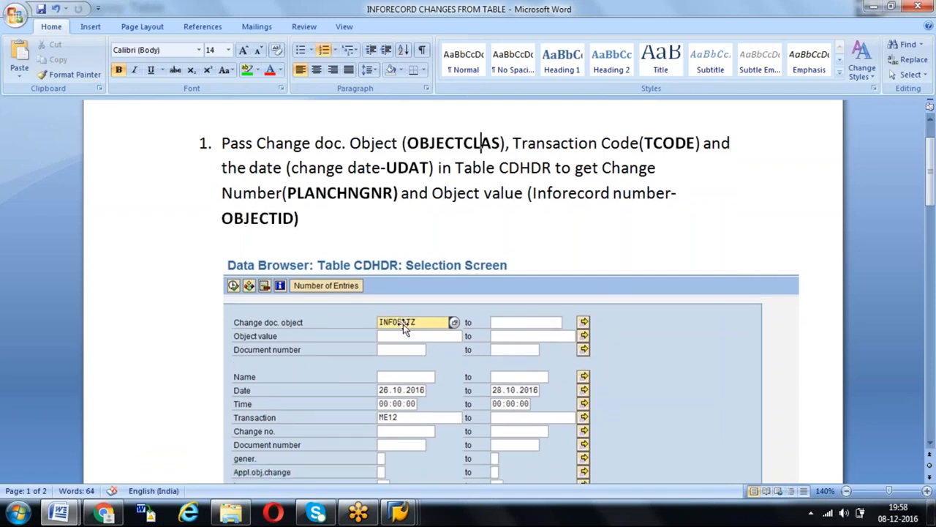
- Return to SAP, open the contents selection for table CDHDR and set OBJECTCLAS to INFOSATZ
key("alt+Tab")
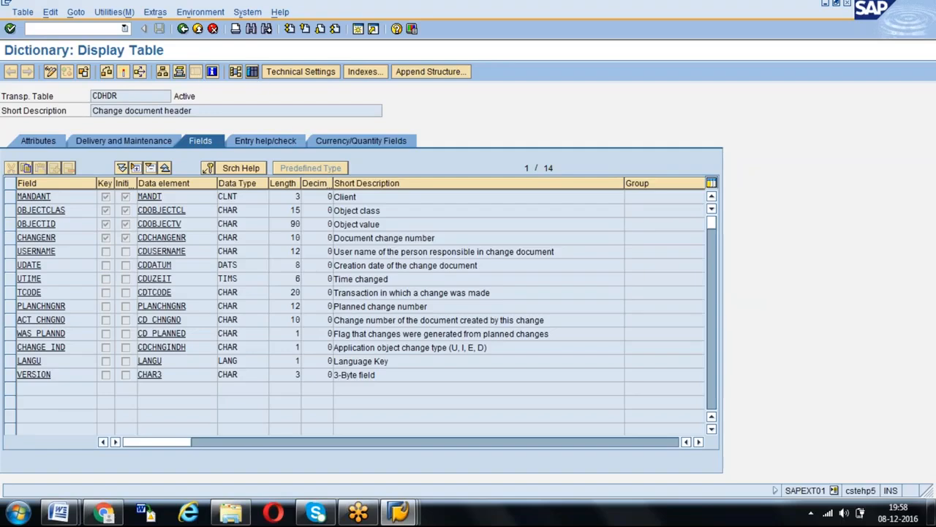
left_click(252, 71)
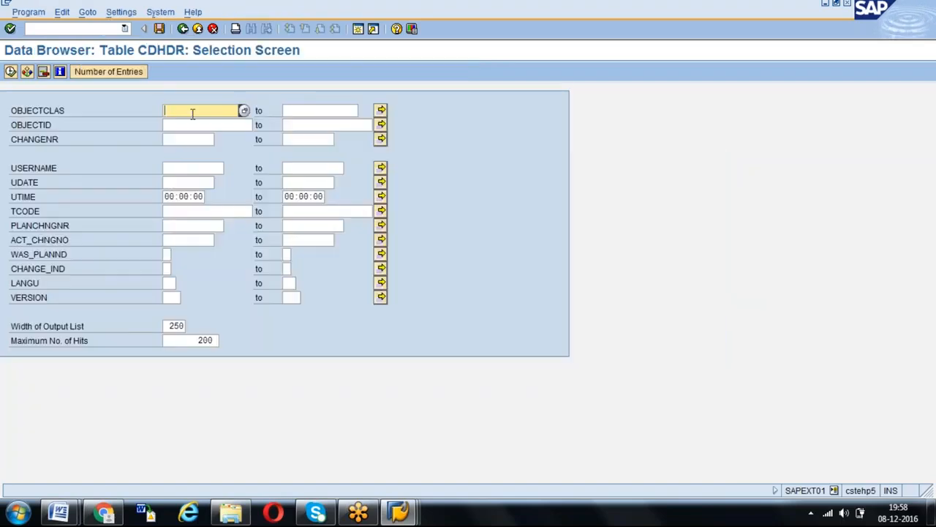
type("INFOSATZ")
key("Return")
- Check the example dates in the Word document and set the UDATE range in SAP from 01.10.2016 to 01.01.2017
key("alt+Tab")
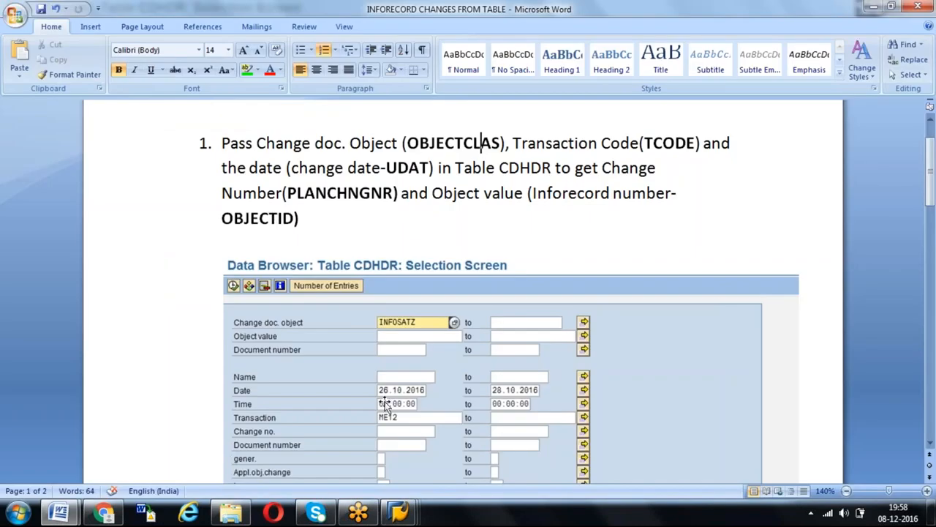
key("alt+Tab")
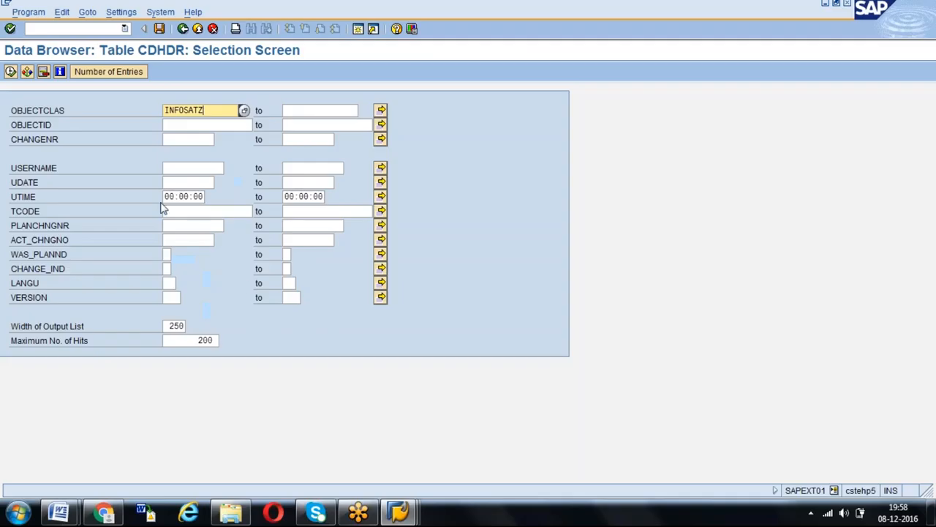
left_click(175, 184)
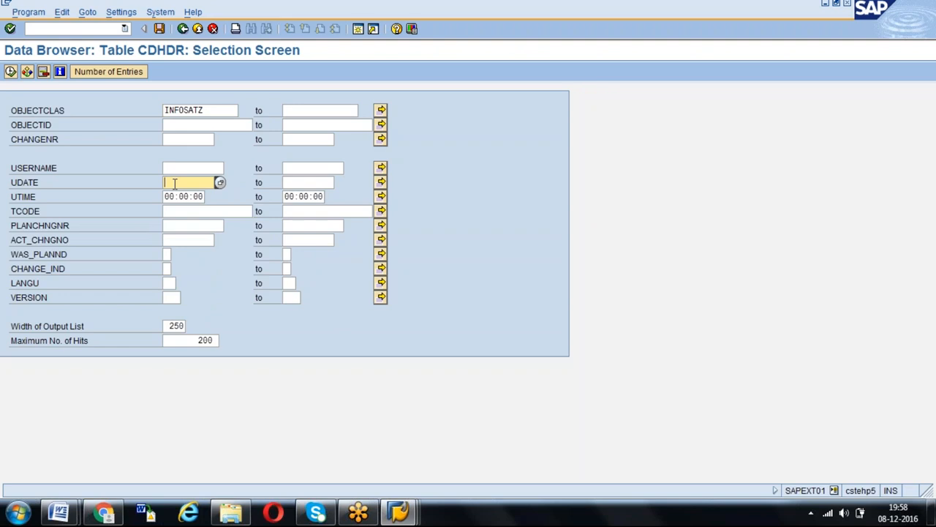
type("01102016")
key("Tab")
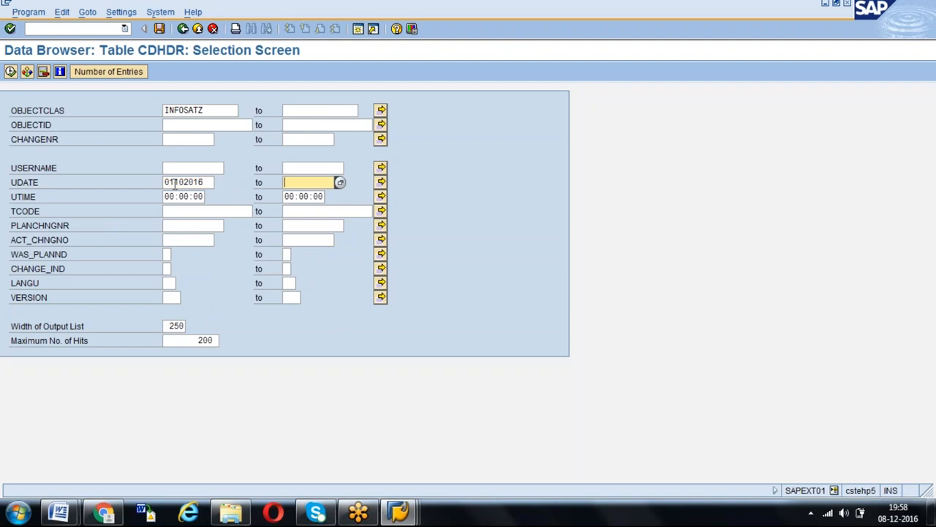
type("01012016")
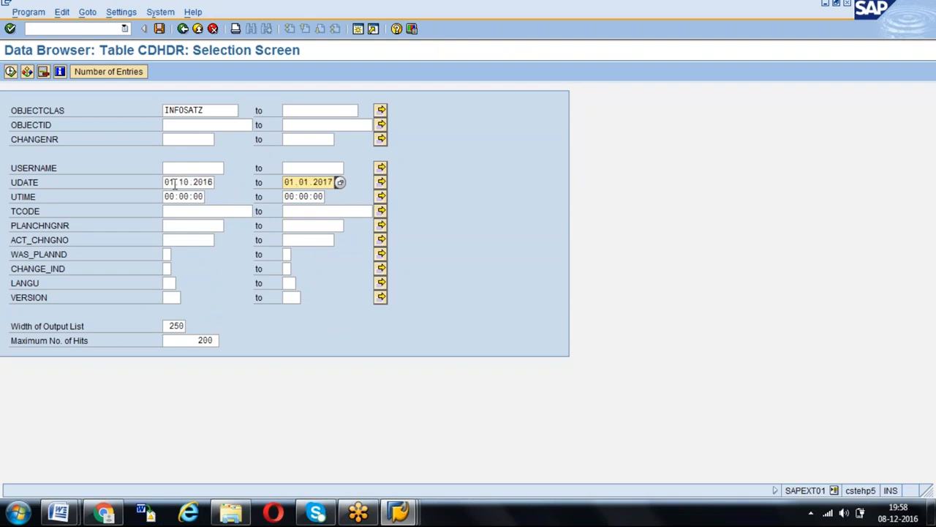
- Check the example transaction in the Word document and set TCODE to ME12 in the SAP selection
key("alt+Tab")
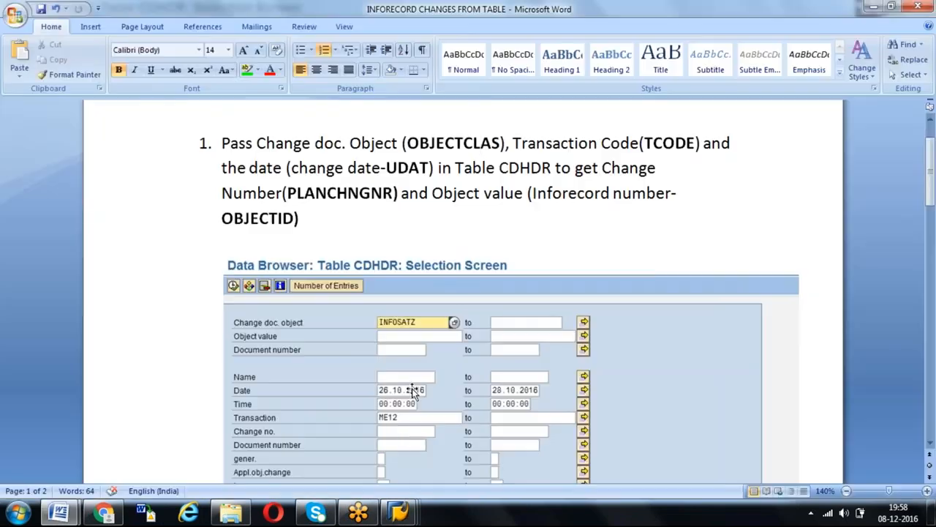
key("alt+Tab")
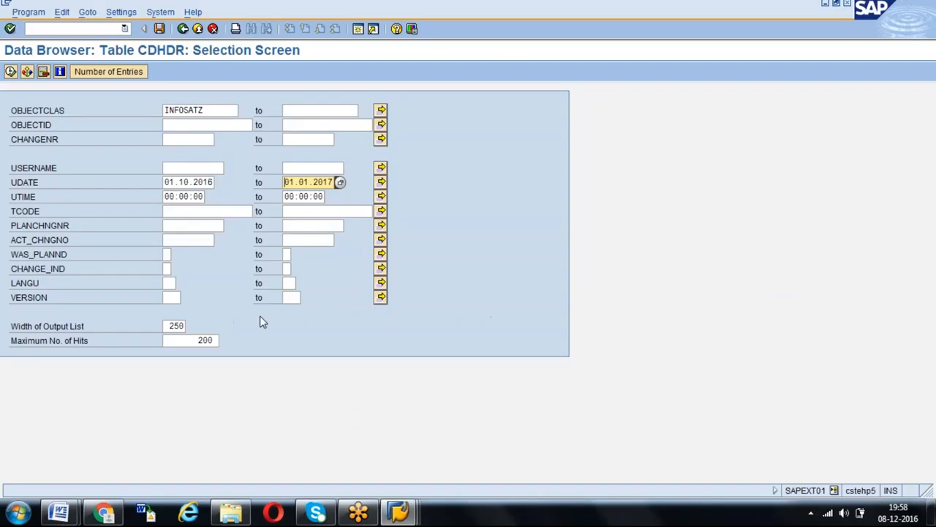
left_click(194, 212)
type("ME12")
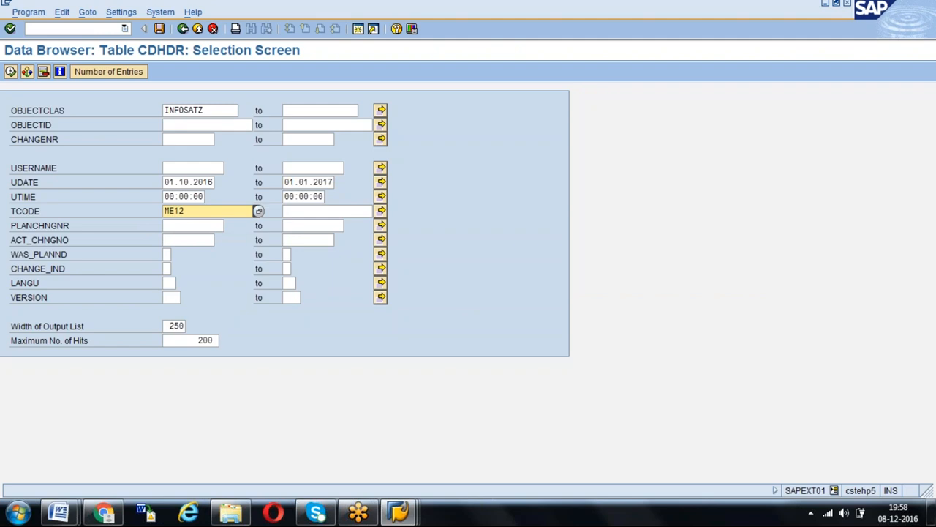
- Review the example CDHDR selection and its output in the Word document, and return to the SAP selection screen
key("alt+Tab")
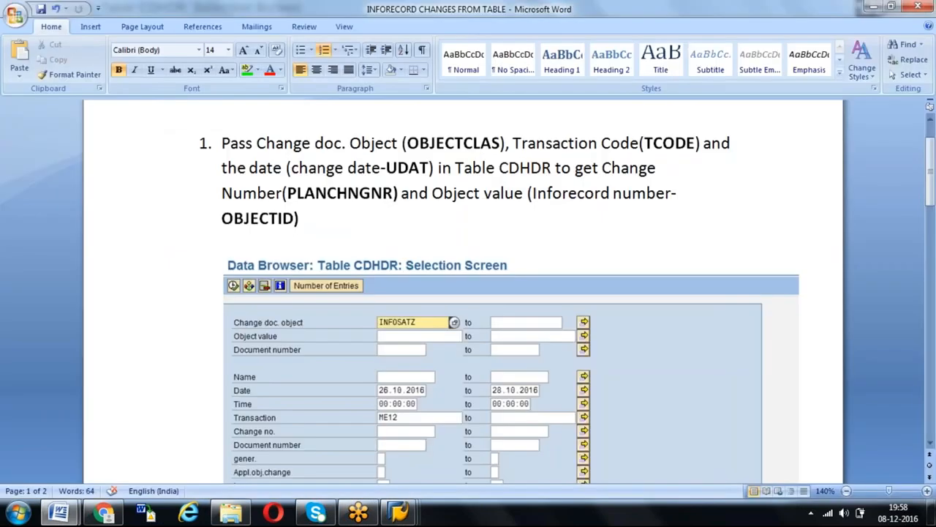
key("alt+Tab")
key("alt+Tab")
left_click(929, 442)
scroll(932, 453, "down", 5)
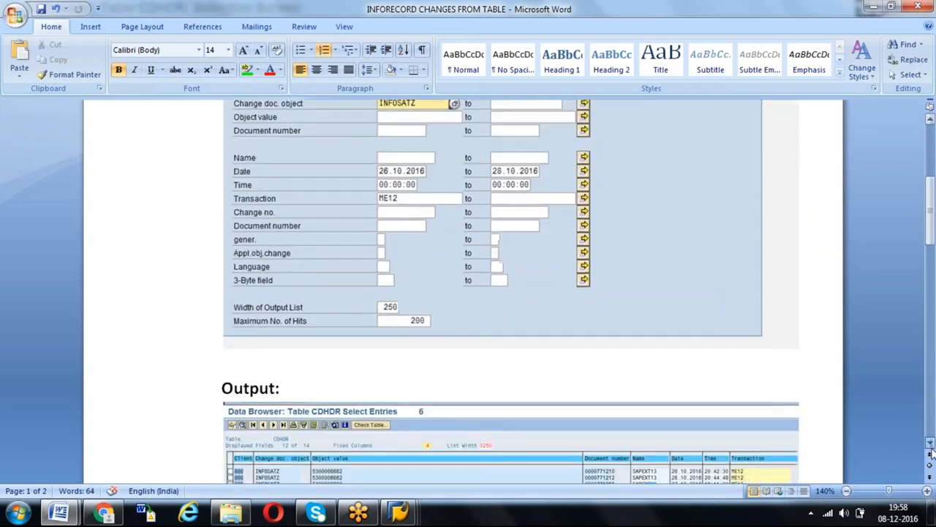
scroll(932, 453, "down", 2)
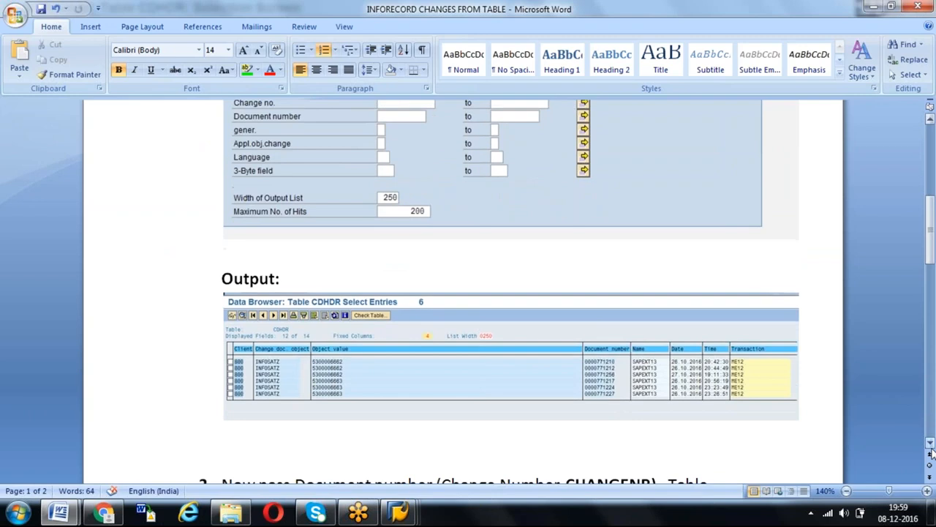
key("alt+Tab")
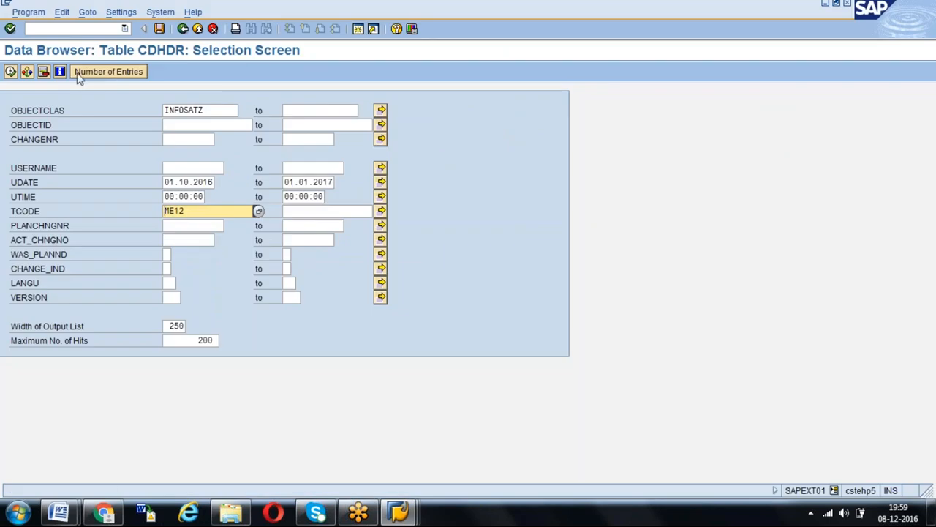
- Set the UDATE start date to 01.11.2016 and execute the CDHDR selection
left_click(83, 78)
left_click(74, 253)
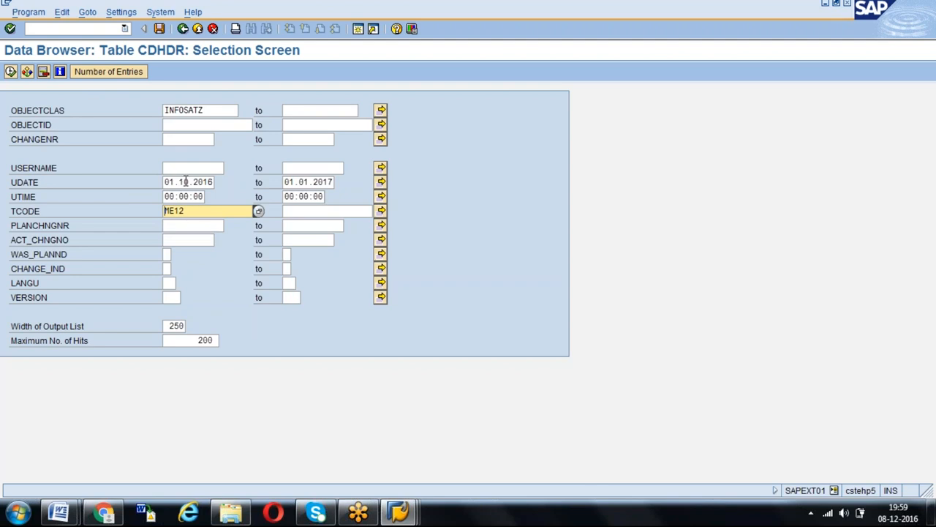
left_click(185, 182)
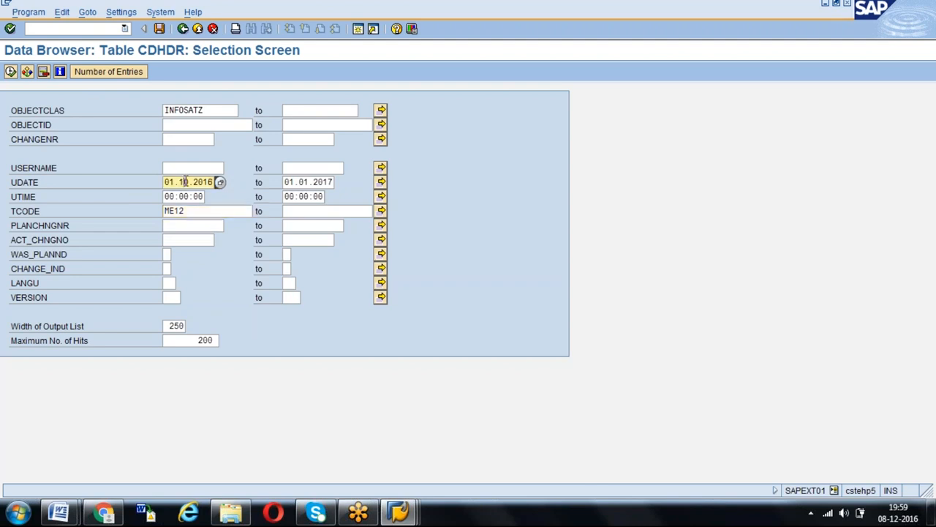
key("BackSpace")
type("1")
left_click(99, 72)
key("Return")
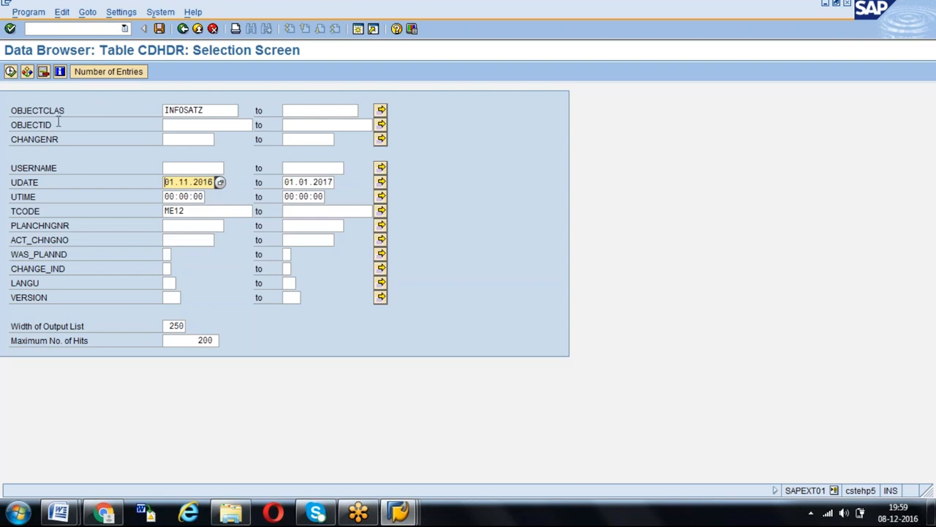
left_click(10, 71)
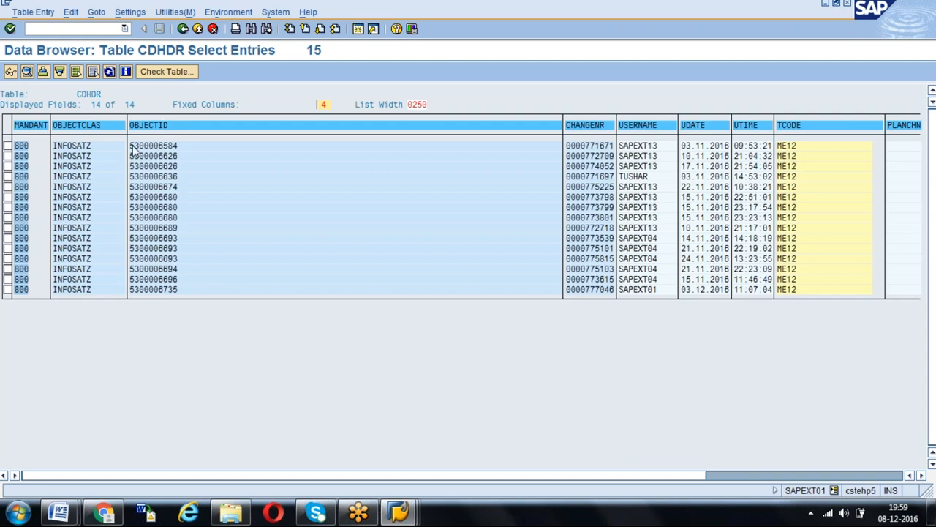
- Examine the OBJECTID, CHANGENR and USERNAME columns of the CDHDR entries found for ME12
left_click_drag(131, 145, 188, 313)
key("ctrl+c")
left_click_drag(567, 145, 621, 307)
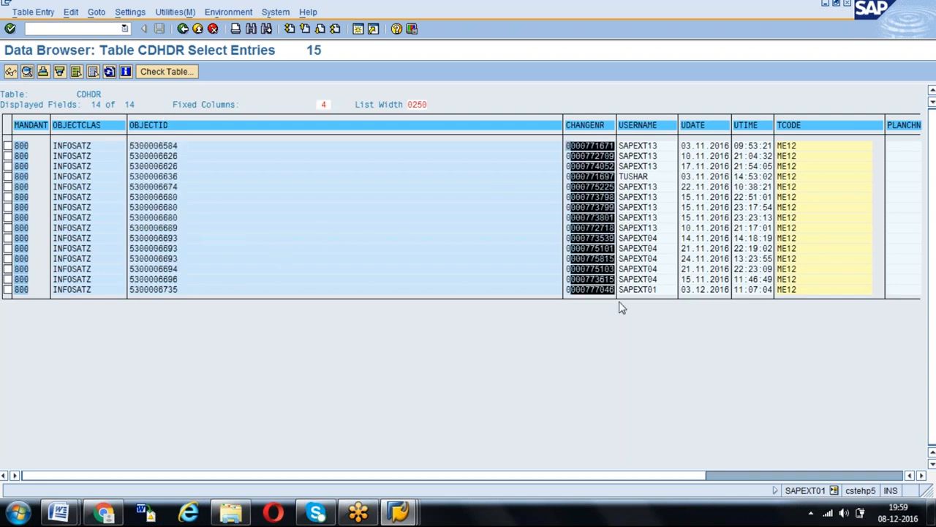
key("ctrl+c")
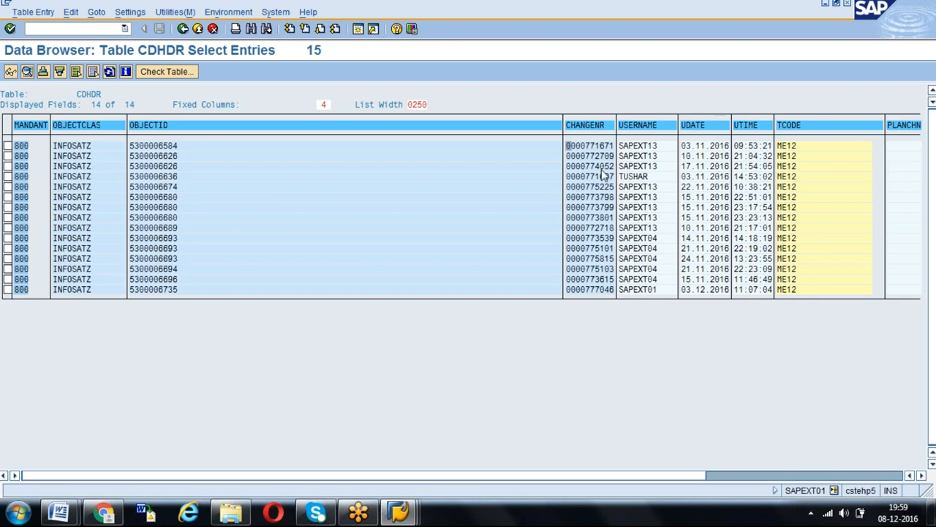
left_click_drag(620, 146, 669, 311)
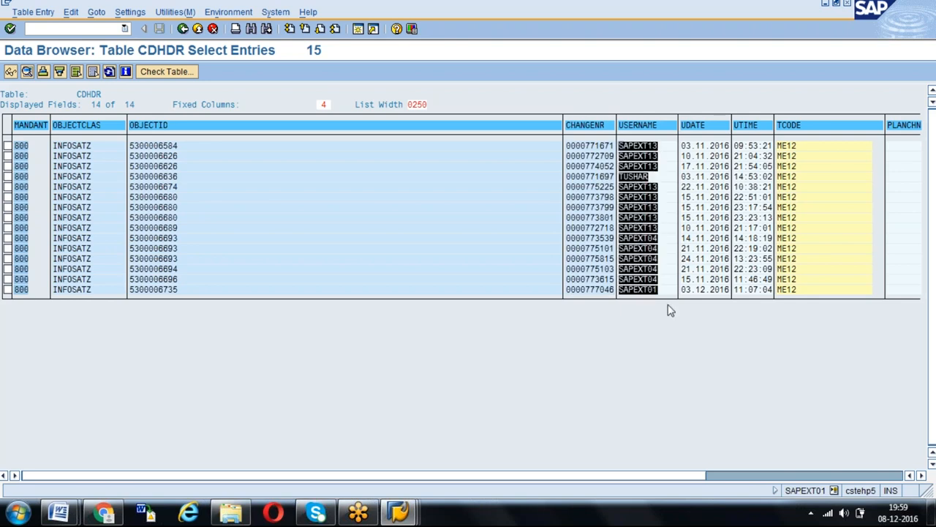
key("ctrl+c")
left_click(641, 238)
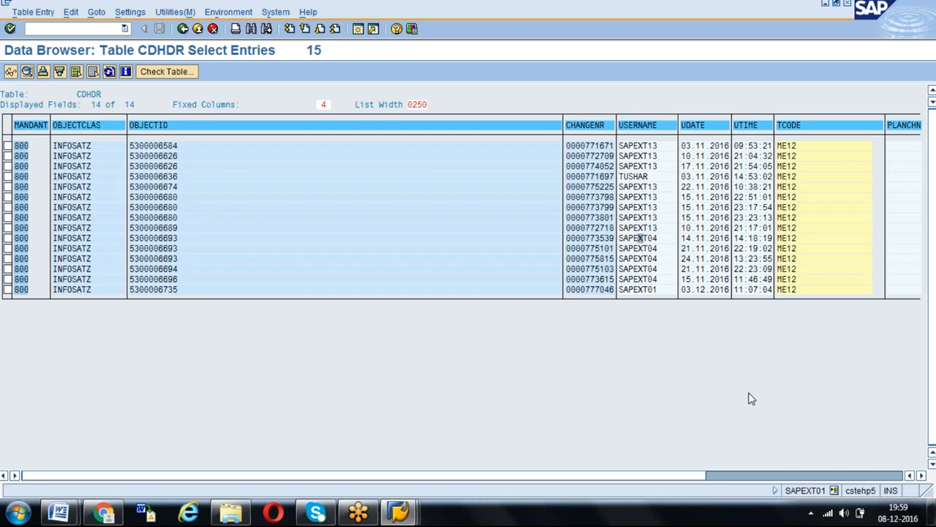
- Review the date, time and transaction columns, then view the second CDHDR entry's details and return to the list
left_click(922, 475)
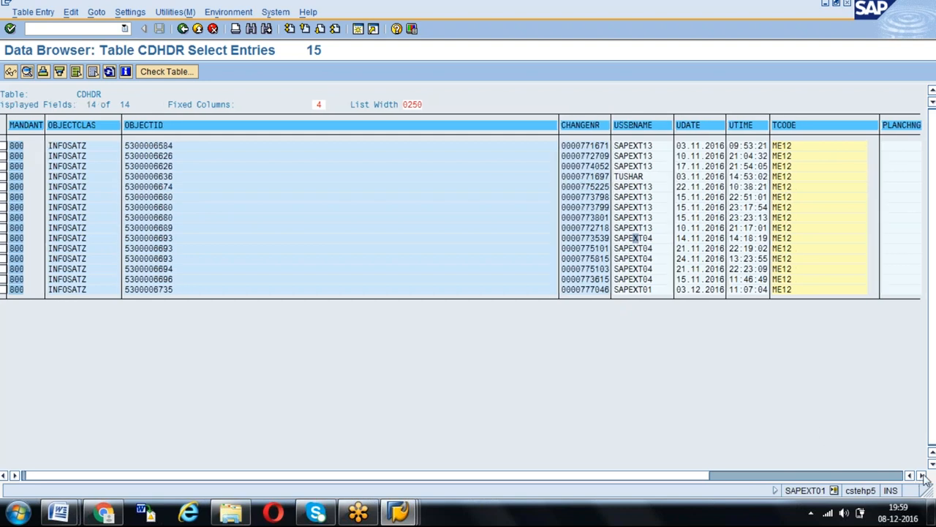
left_click(922, 476)
left_click(923, 475)
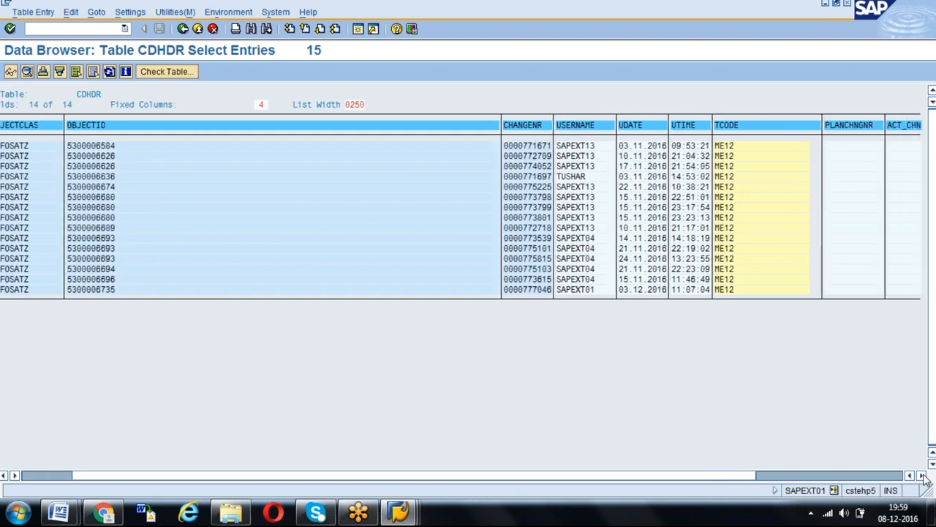
left_click(922, 475)
left_click(922, 475)
left_click(922, 475)
left_click(923, 476)
left_click(923, 476)
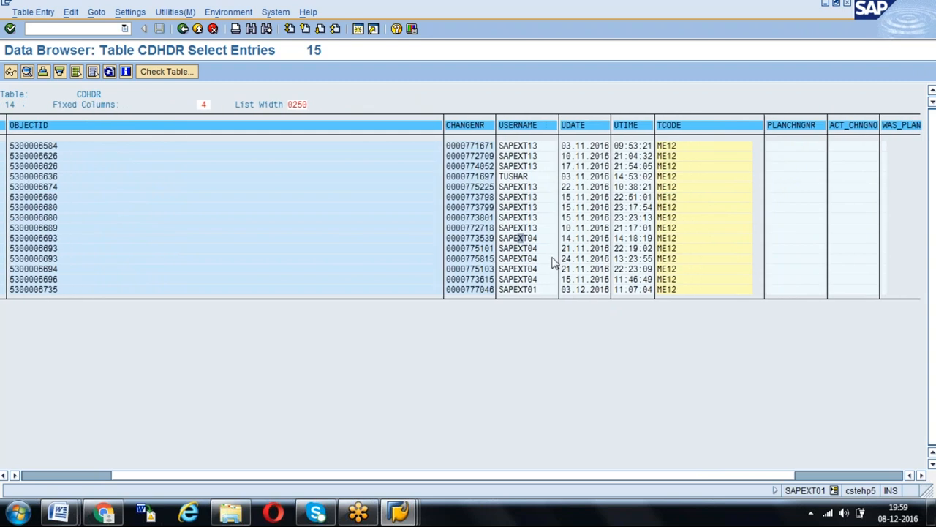
left_click(640, 146)
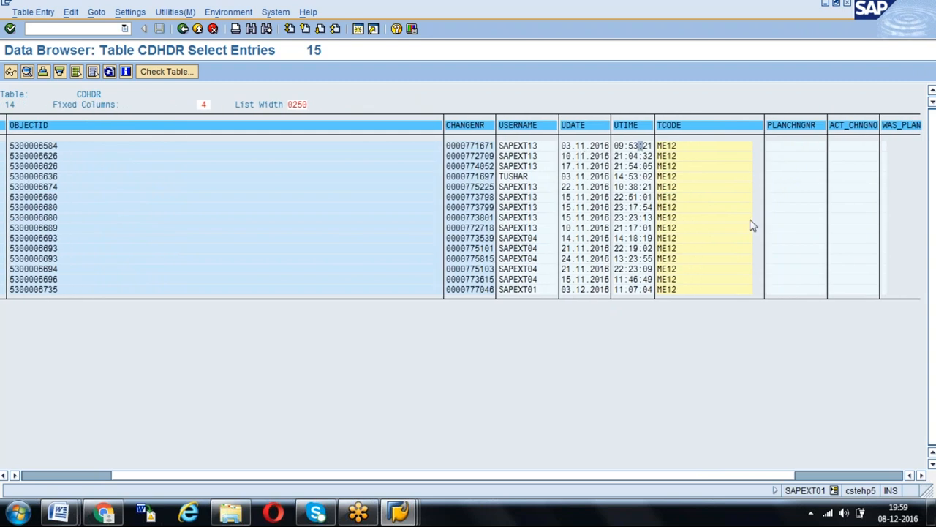
double_click(702, 161)
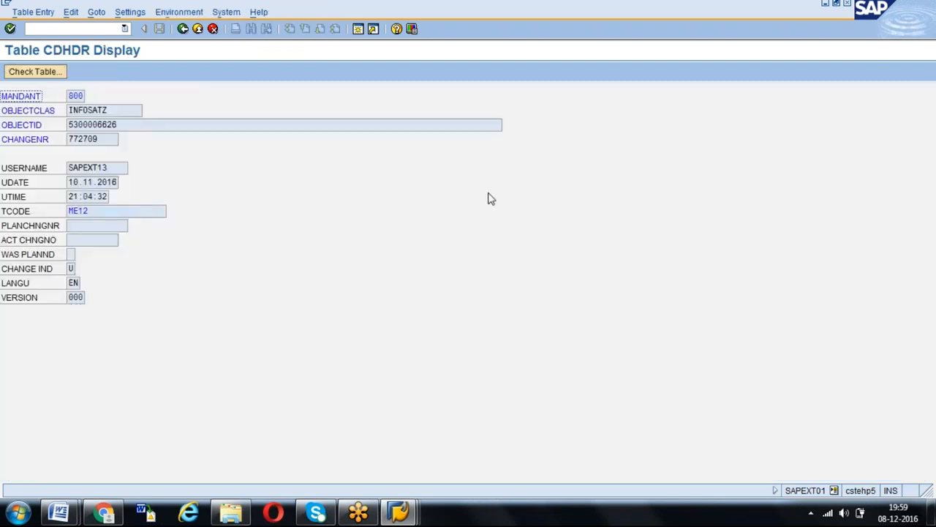
left_click(183, 29)
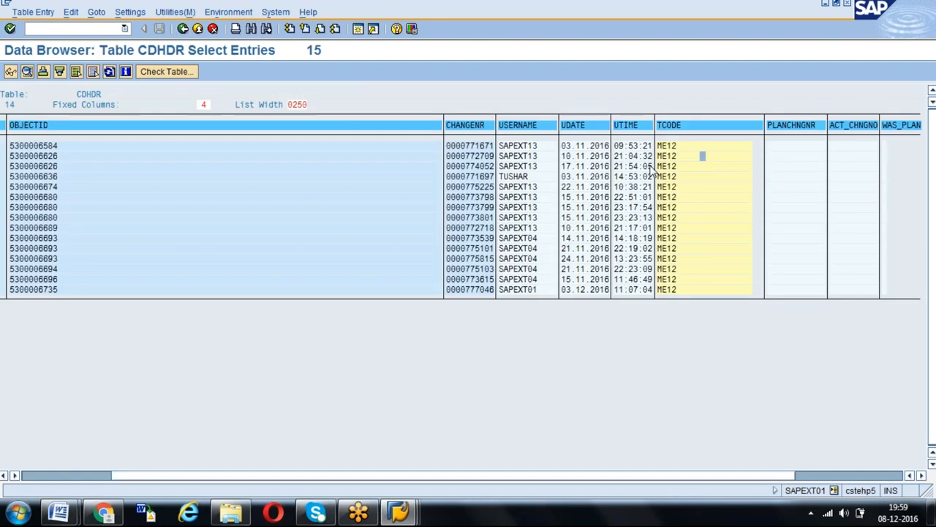
- Examine the CHANGE_IND, LANGU and VERSION columns at the end of the CDHDR list
left_click(922, 476)
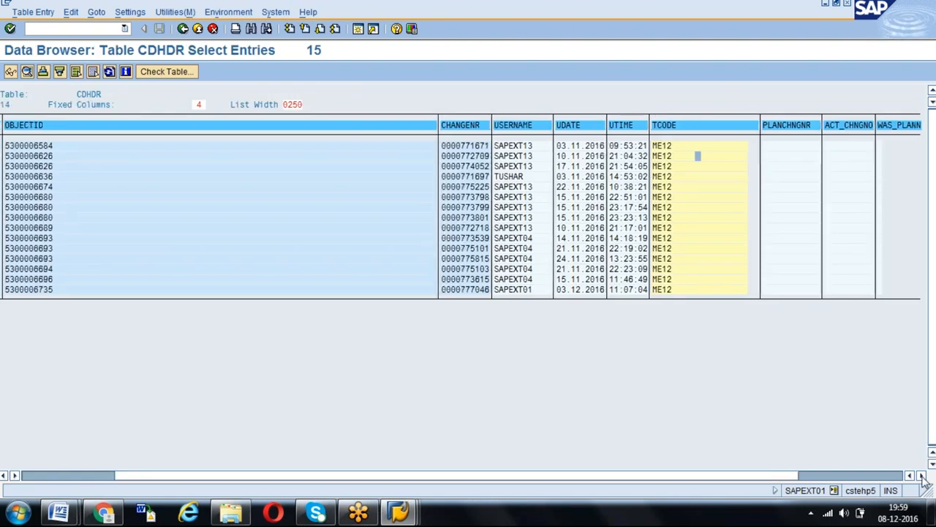
left_click(922, 476)
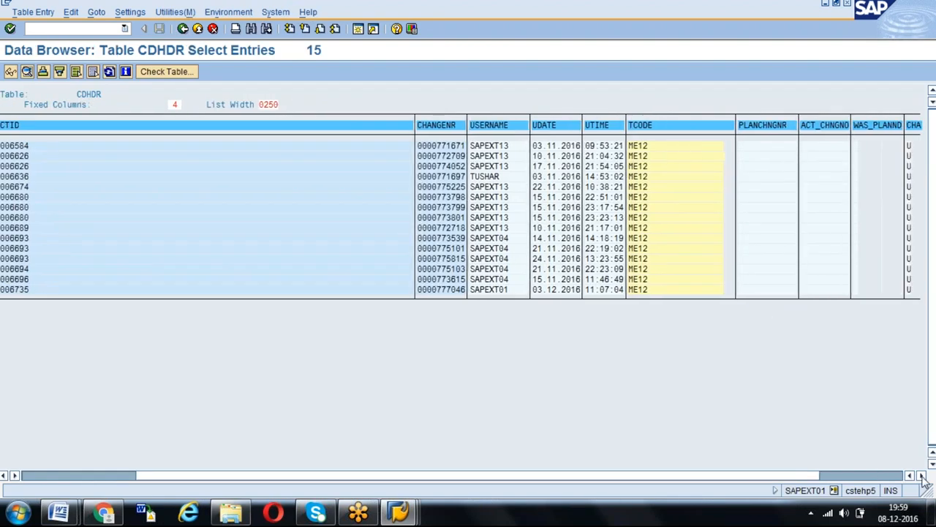
left_click(884, 476)
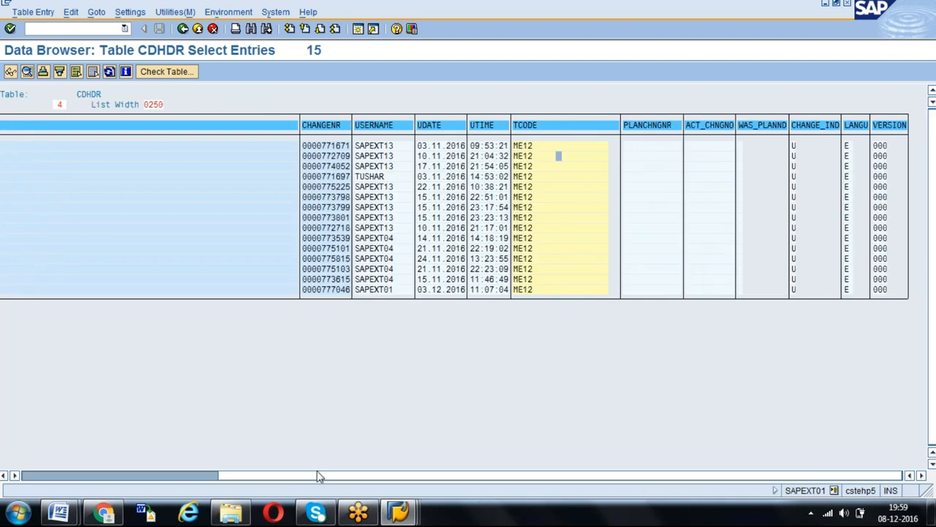
left_click(798, 156)
left_click(32, 475)
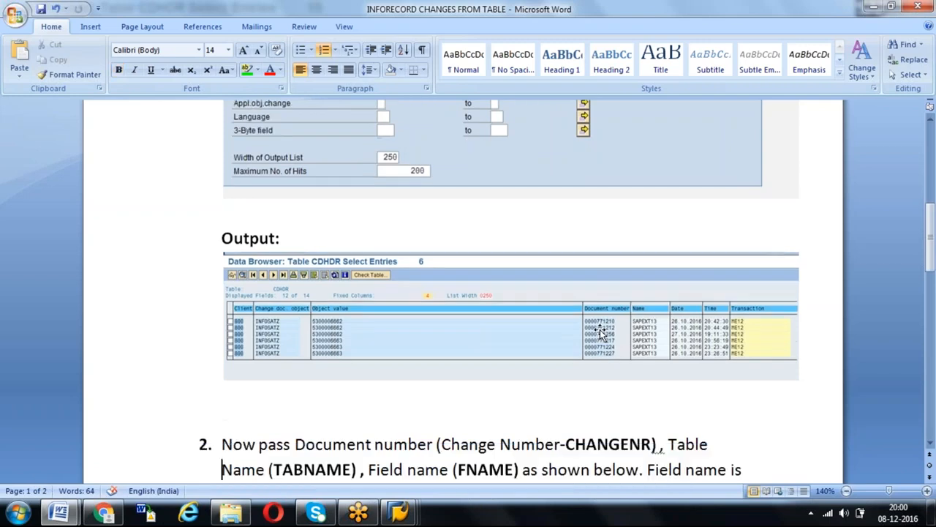
- Read step 2 on CDPOS in the Word document and copy the first nine CHANGENR values from the CDHDR list in SAP
scroll(600, 333, "down", 4)
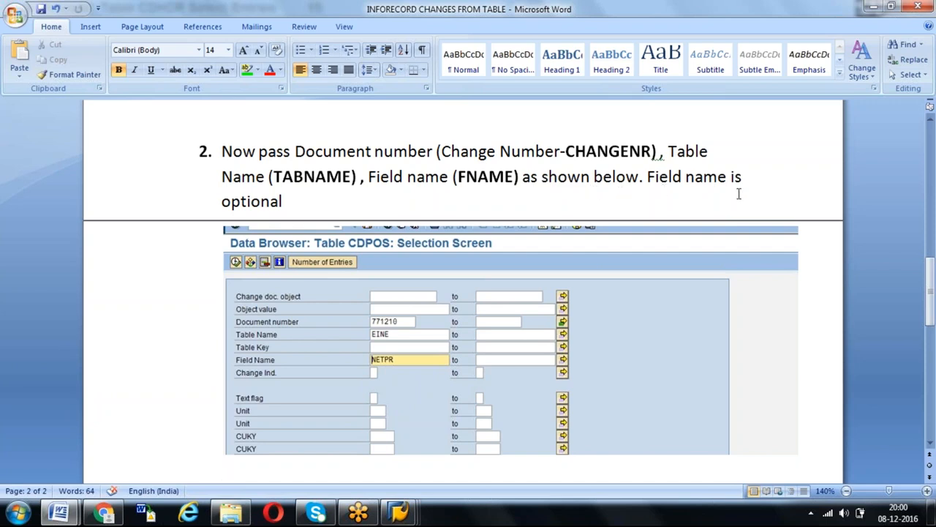
key("alt+Tab")
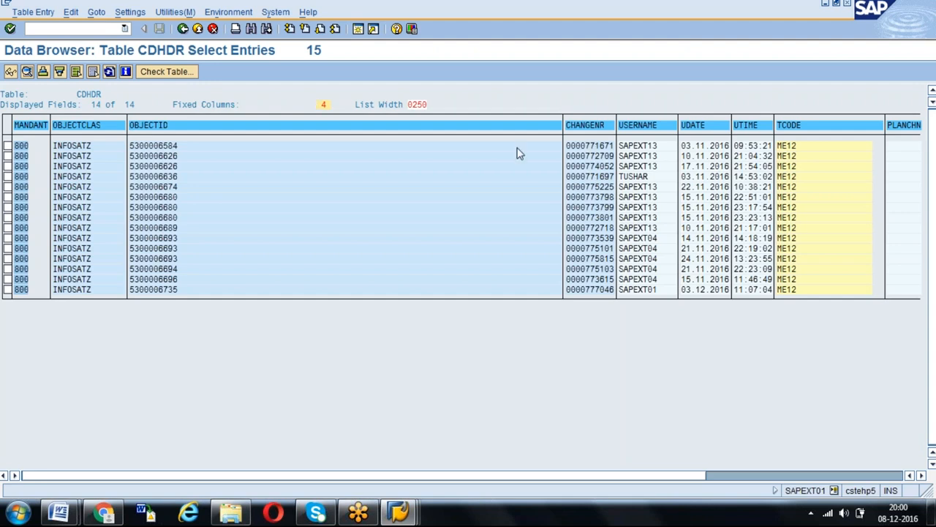
left_click_drag(132, 147, 197, 145)
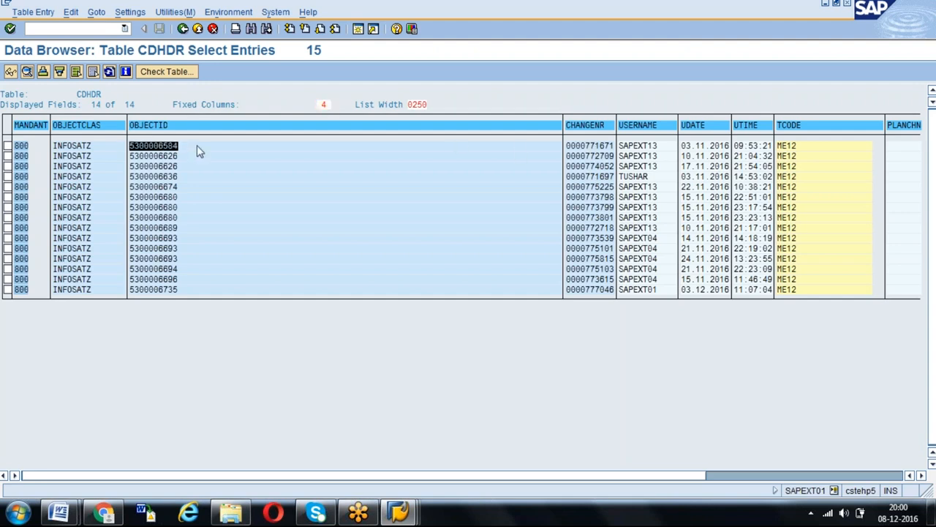
left_click(197, 145)
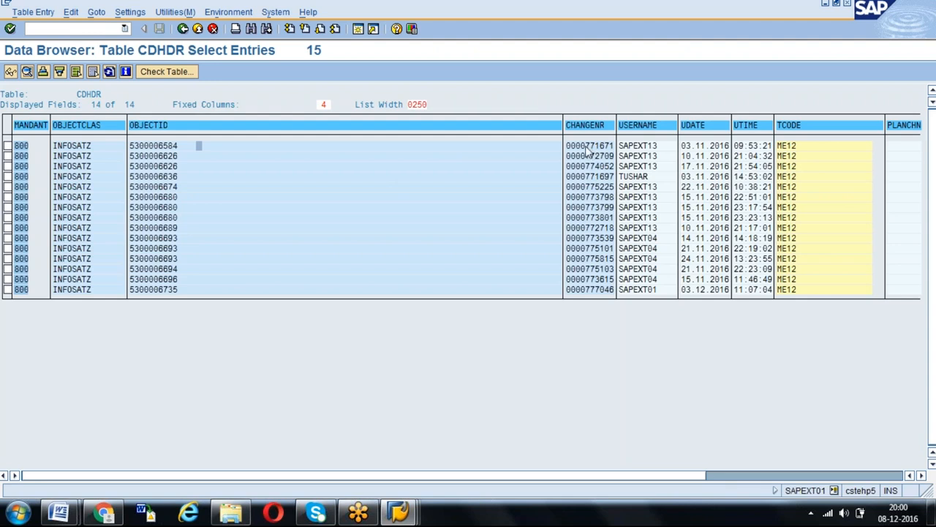
left_click_drag(585, 145, 620, 242)
left_click(620, 151)
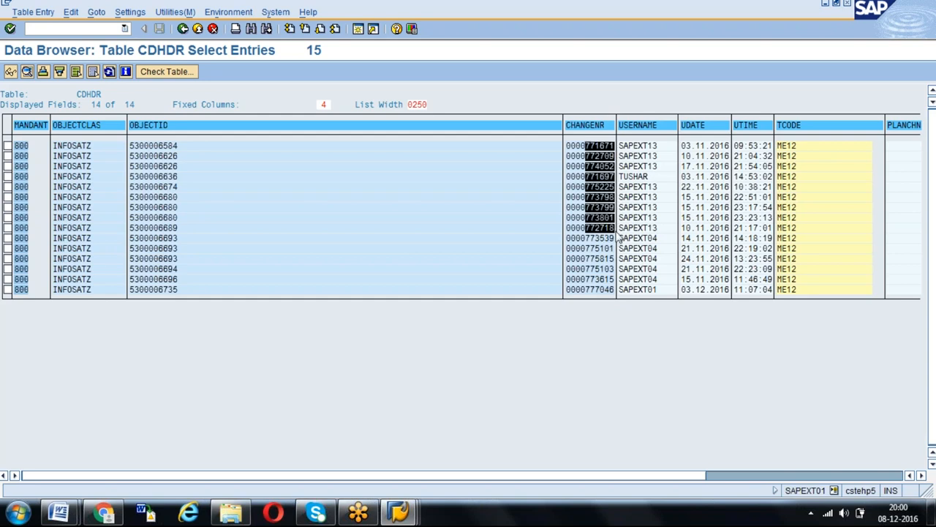
key("ctrl+c")
- Check the table name in the Word document, start SE16 in a new SAP session and open the selection for table CDPOS
key("alt+Tab")
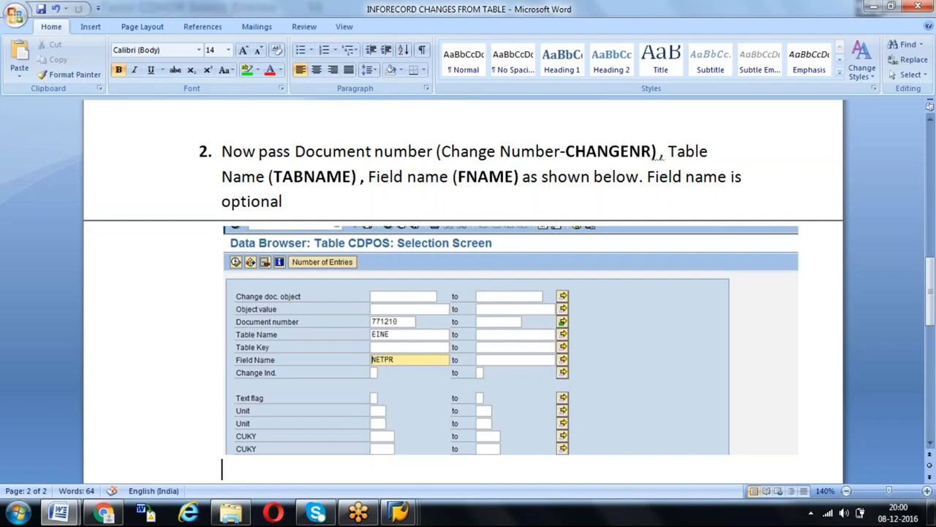
key("alt+Tab")
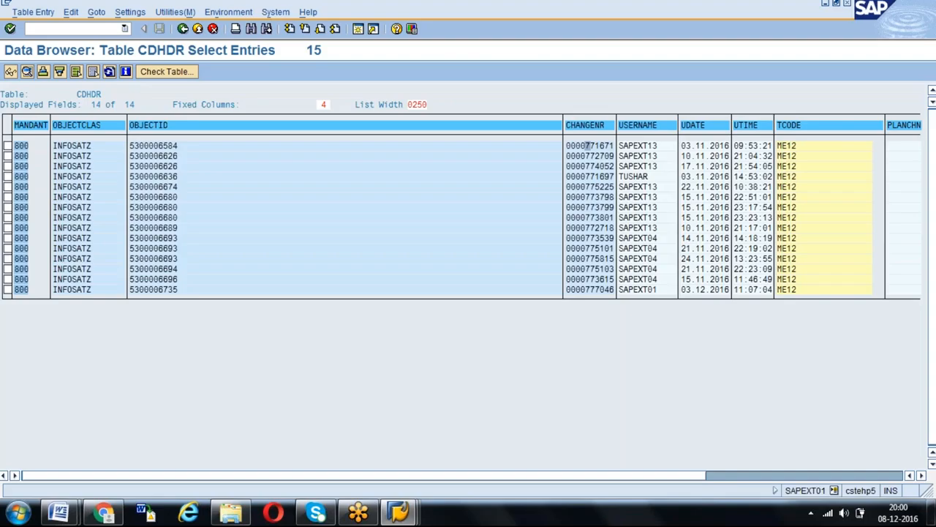
left_click(358, 29)
type("SE1")
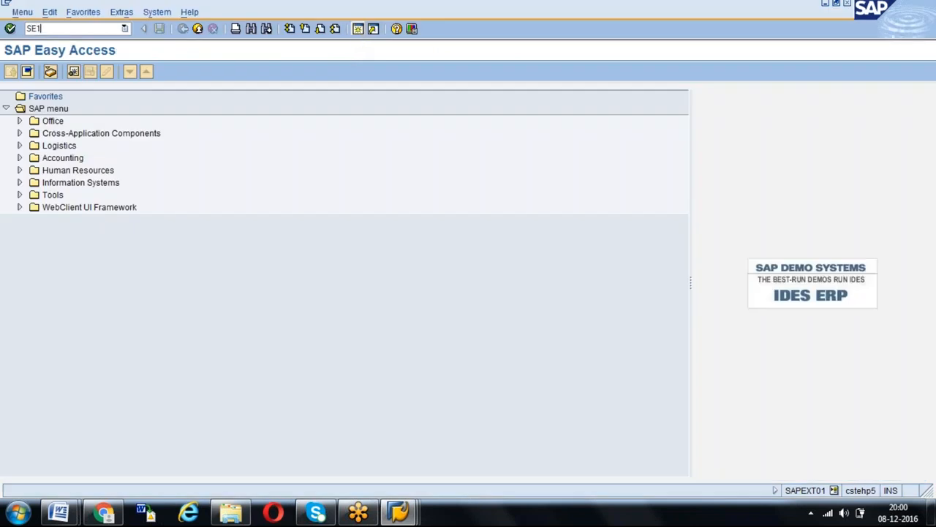
type("6")
key("Return")
type("CDHDR")
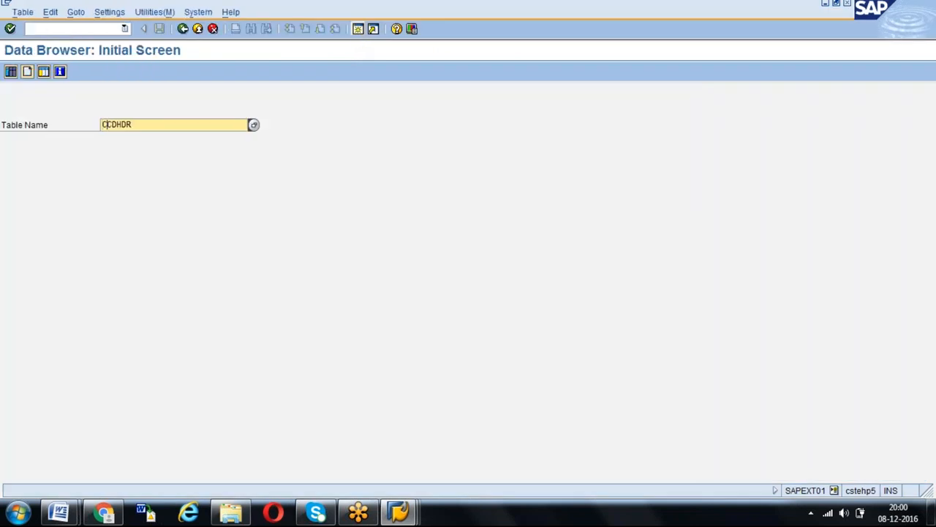
type("POS")
key("Delete")
key("Delete")
key("Delete")
key("Delete")
key("Delete")
key("Return")
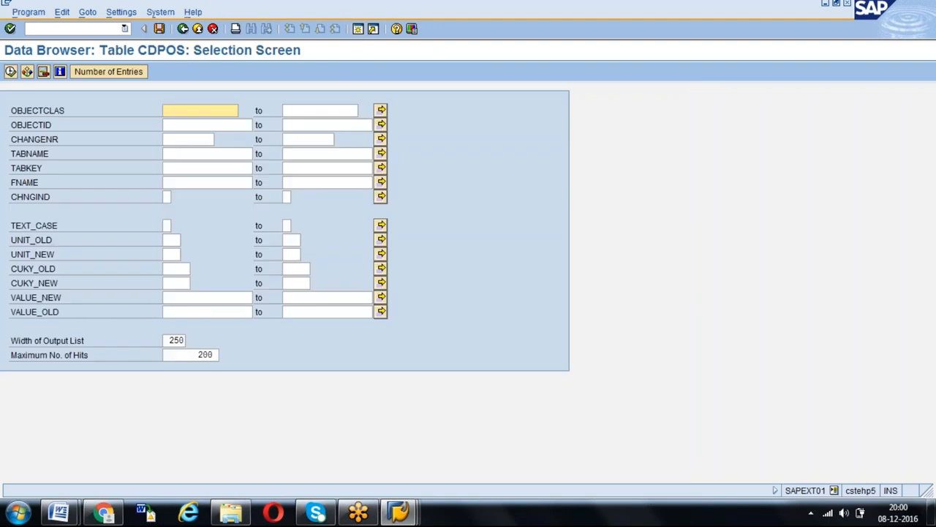
- Paste the copied change numbers as multiple single values for CHANGENR and accept the selection
left_click(380, 139)
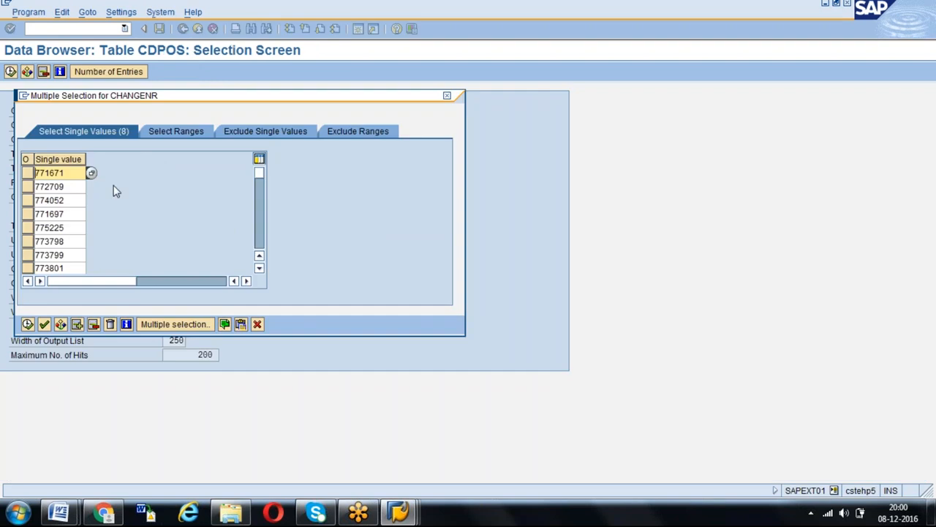
key("F8")
- Check the example table name in the Word document and set TABNAME to EINE in the SAP CDPOS selection
left_click(187, 153)
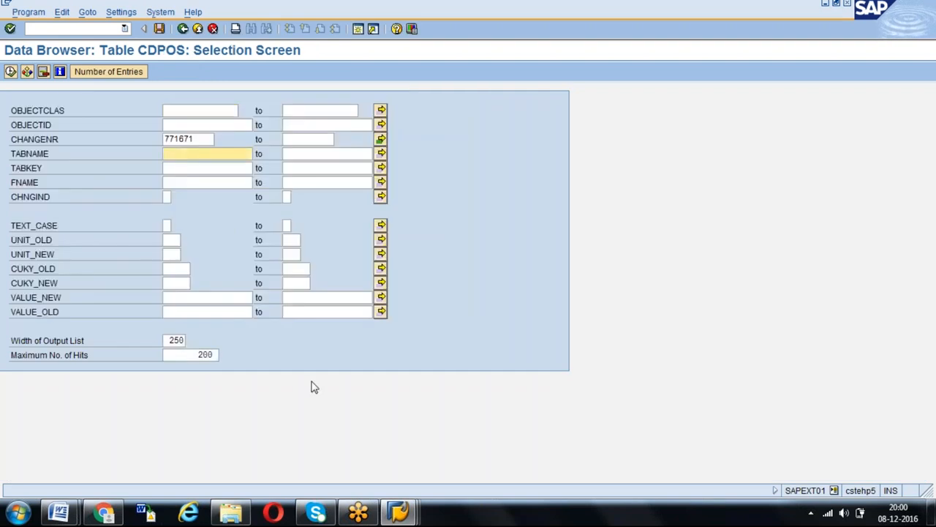
left_click(59, 512)
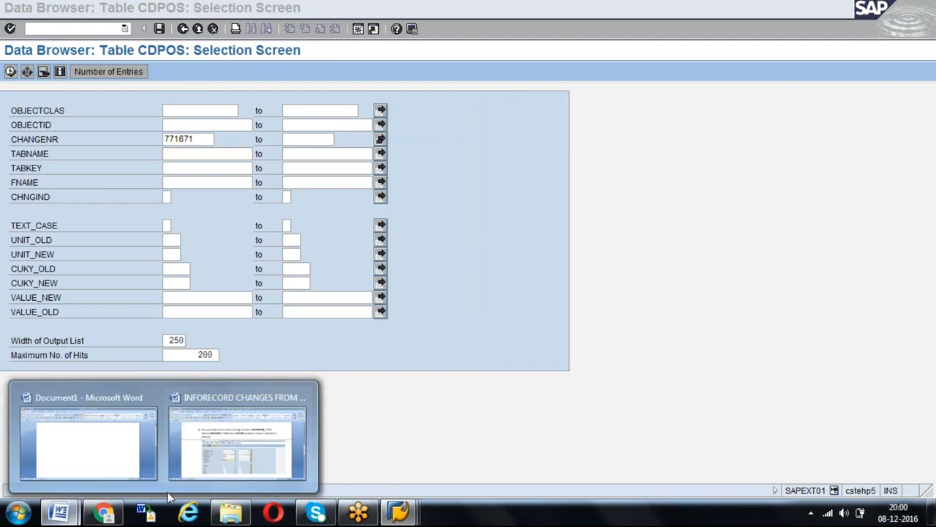
left_click(237, 439)
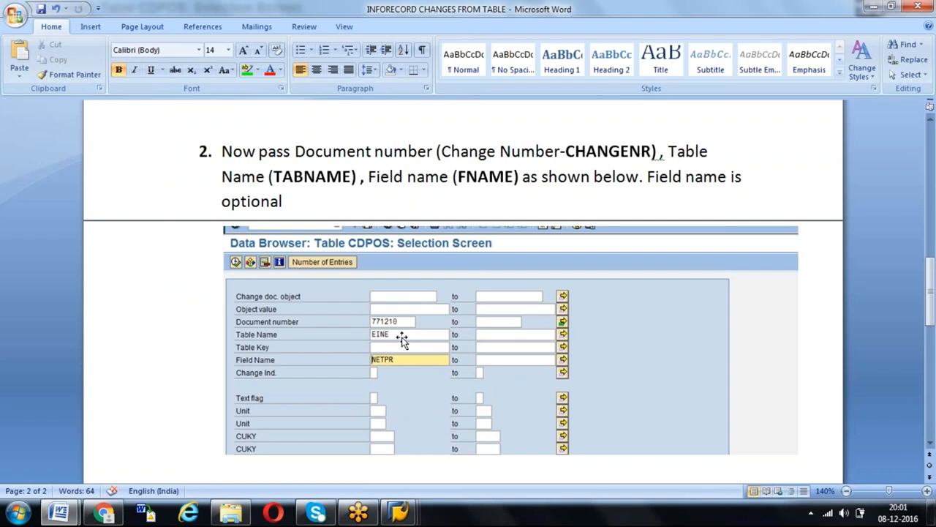
key("alt+Tab")
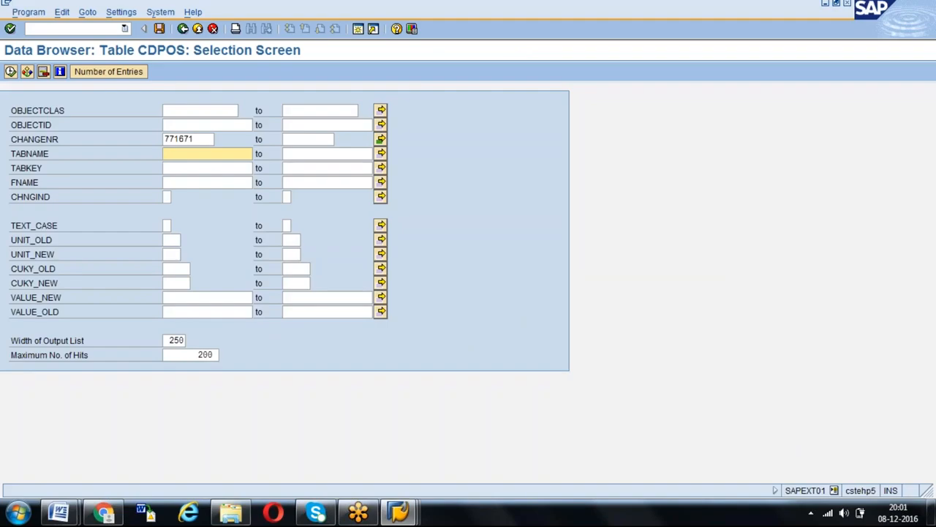
type("EINE")
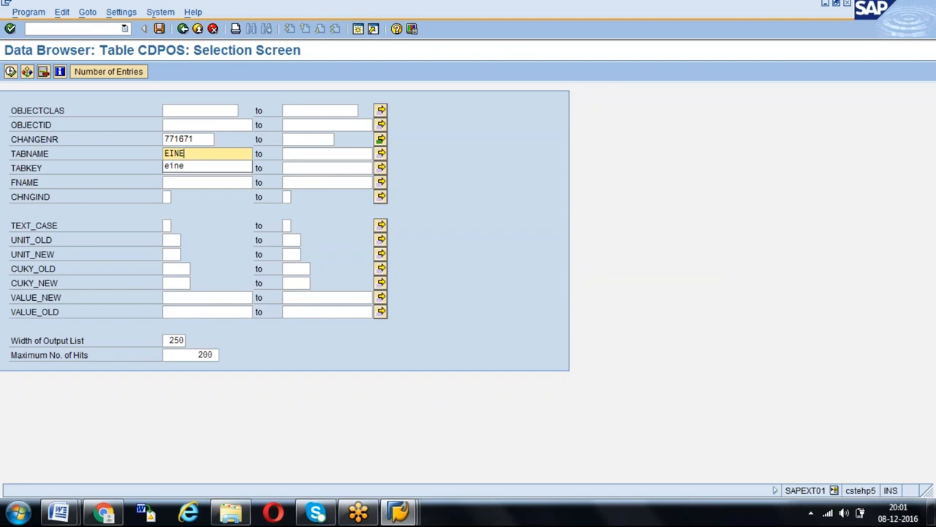
key("Return")
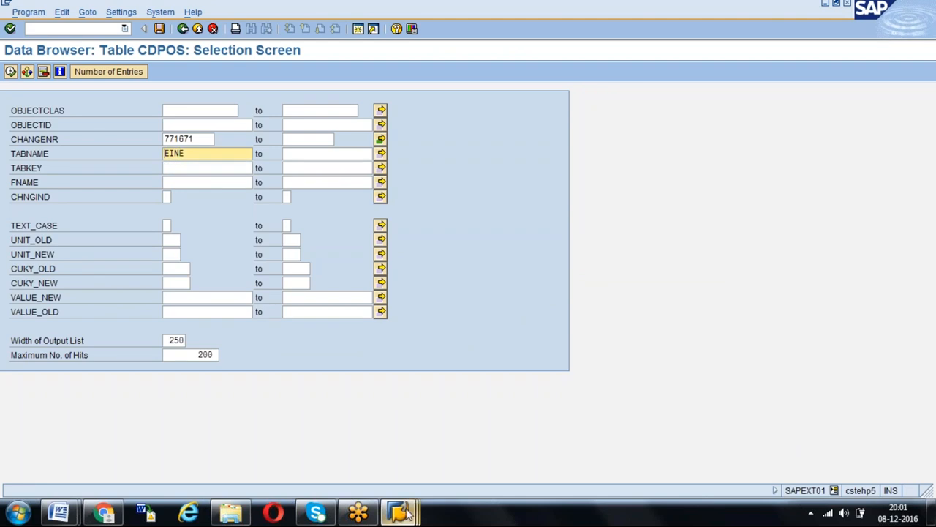
- Switch to the SAP Easy Access session and start transaction SE16 there
left_click(407, 514)
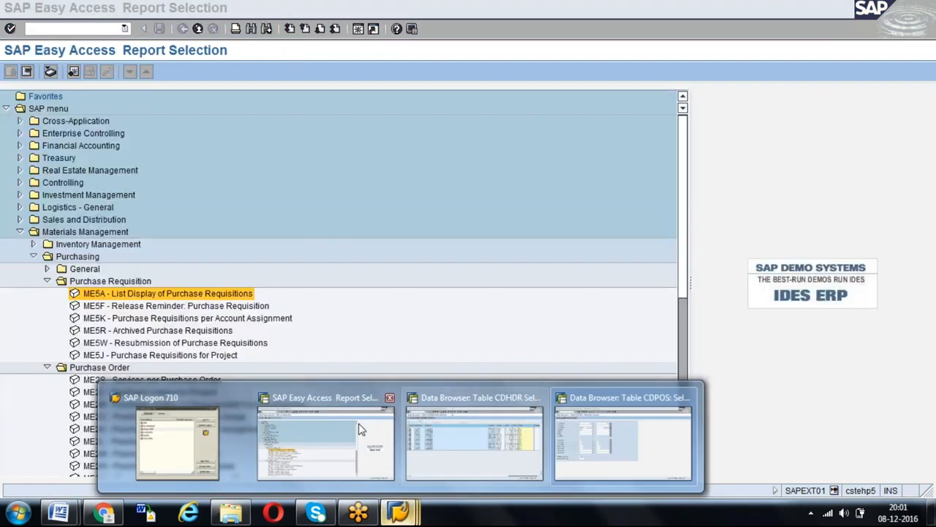
left_click(362, 424)
type("/NSE1")
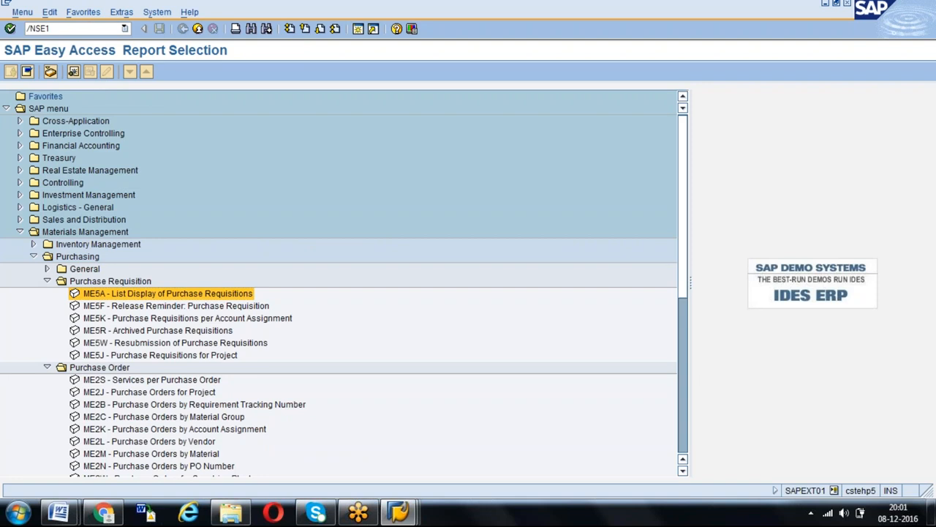
type("6")
key("Return")
- Search for table names matching EI* and browse the hit list to the info record tables EINA and EINE
type("EIN")
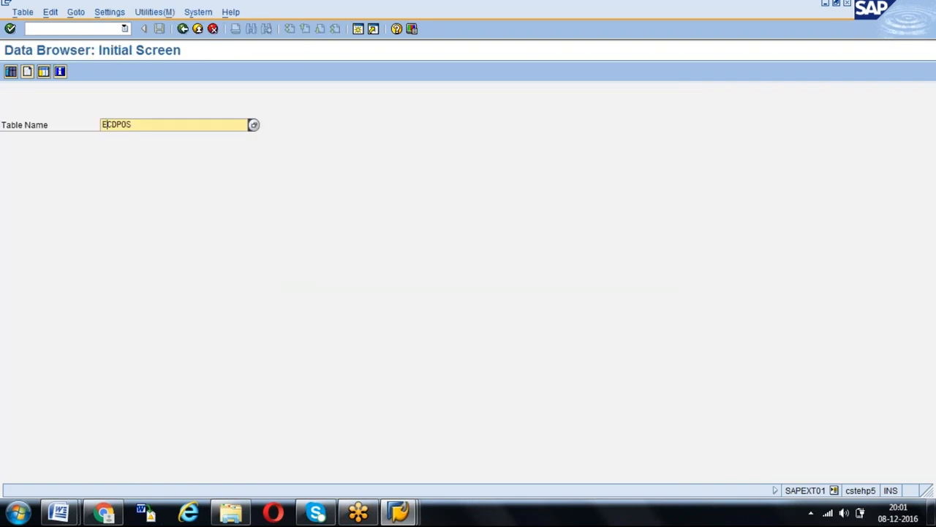
key("Delete")
key("Delete")
key("Delete")
key("Delete")
key("BackSpace")
type("*")
key("Return")
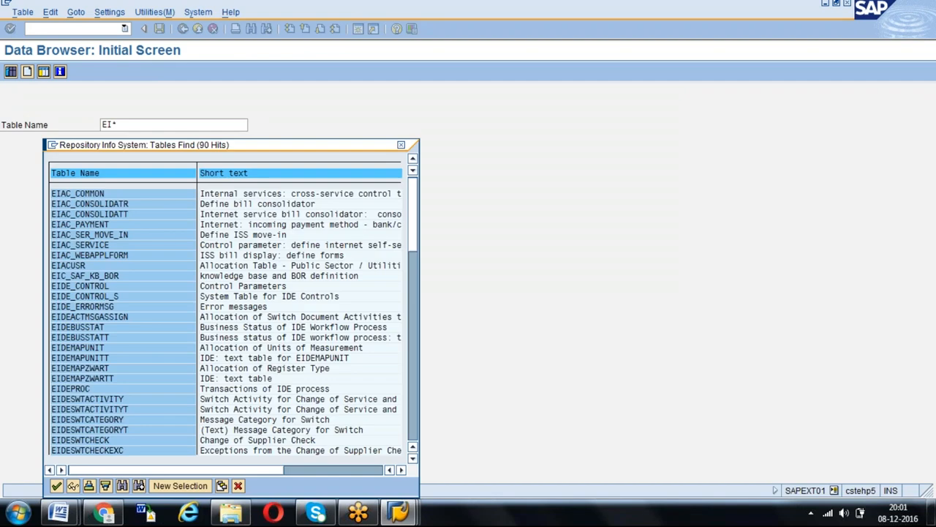
key("Page_Down")
key("Page_Down")
key("Page_Down")
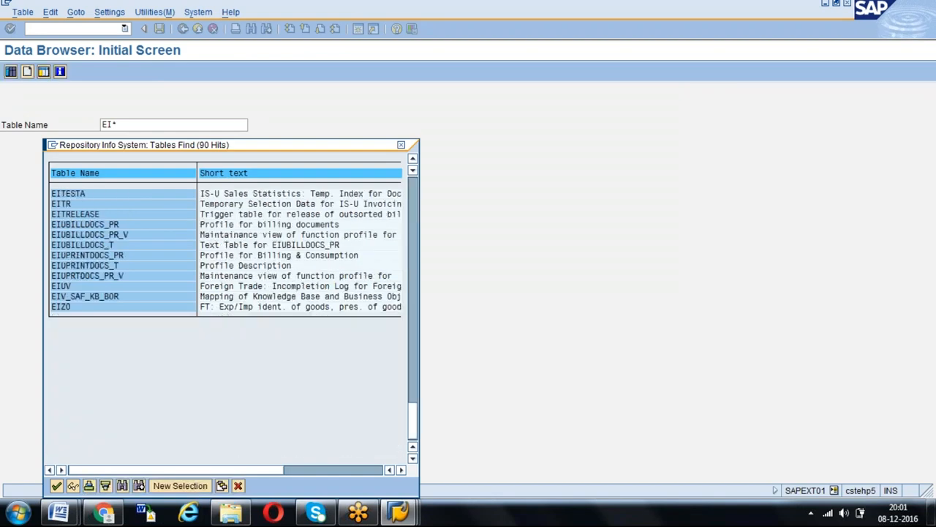
key("Page_Up")
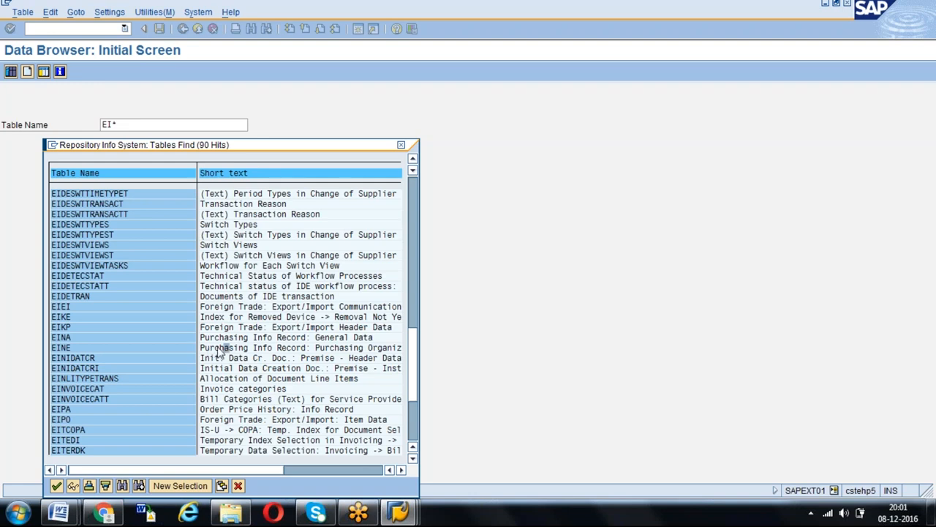
- Return to the CDPOS selection screen, set FNAME to NETPR, and check the entry against the Word document
double_click(218, 348)
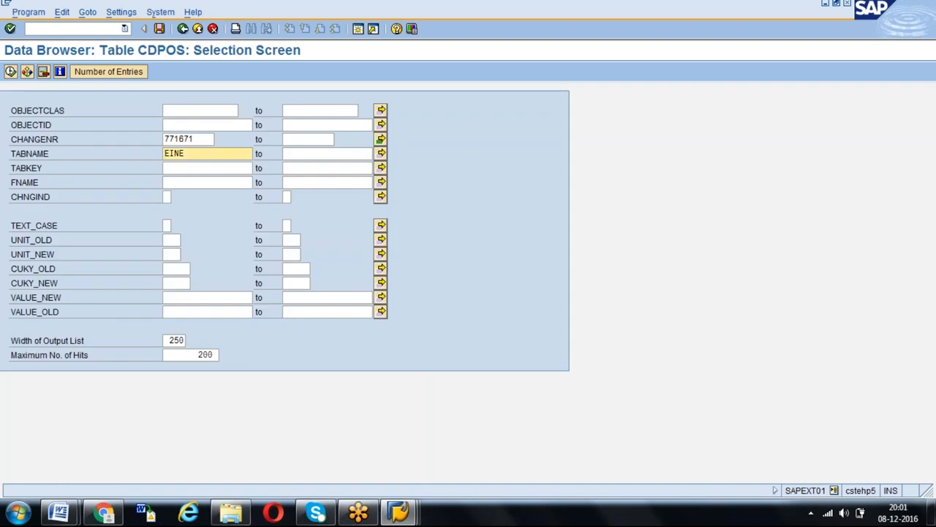
left_click(181, 168)
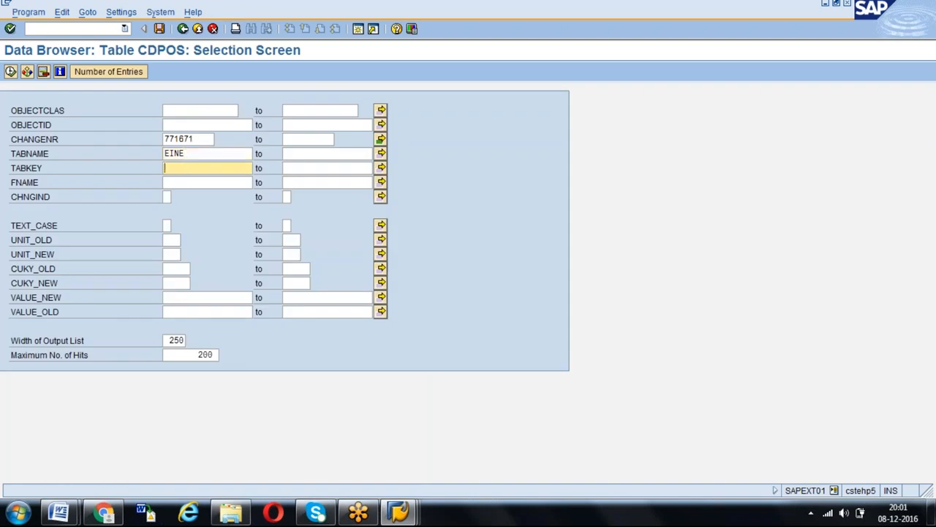
left_click(198, 184)
type("NETPR")
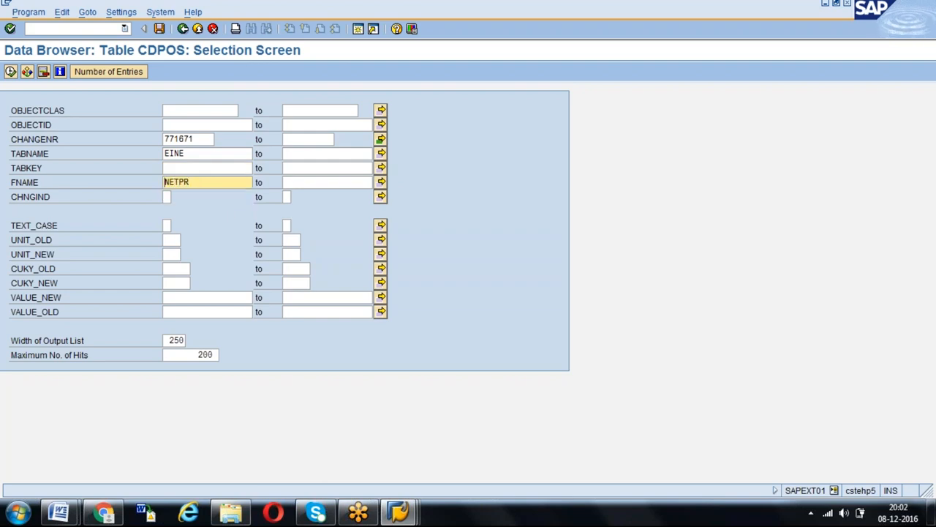
mouse_move(58, 512)
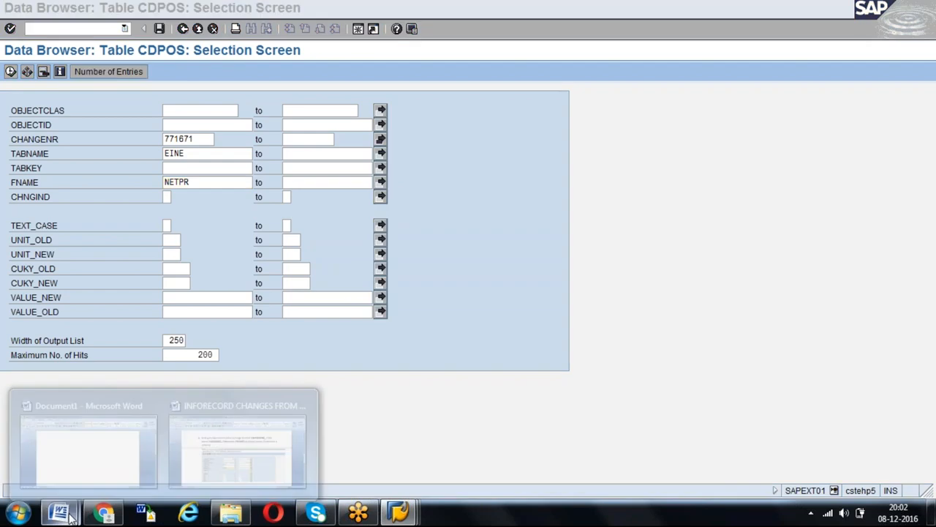
left_click(240, 448)
key("alt+Tab")
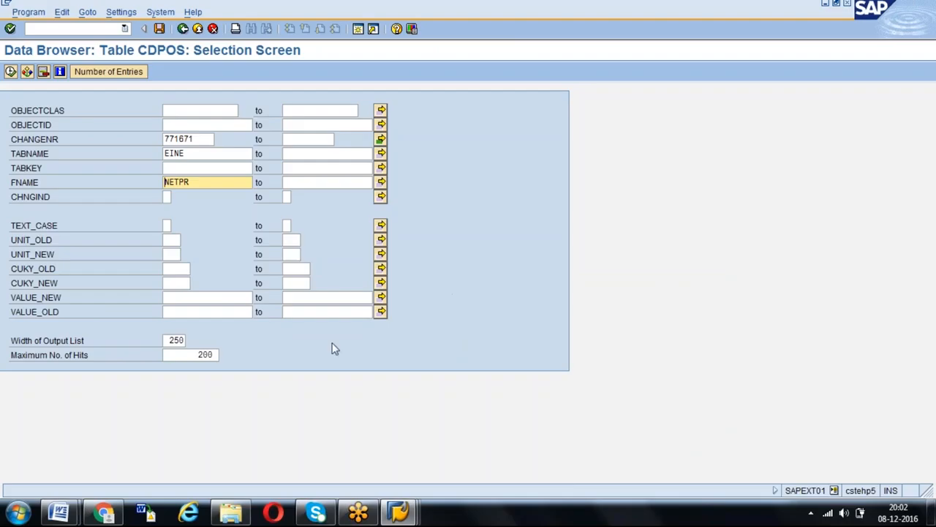
- Switch to the other SAP session, close the table hit list, and start the Display Info Record transaction
mouse_move(401, 514)
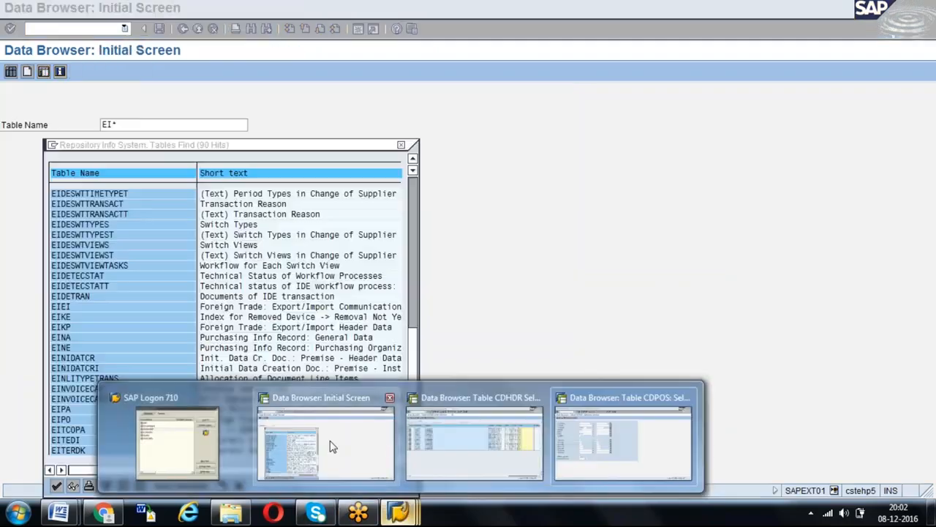
left_click(326, 439)
left_click(401, 145)
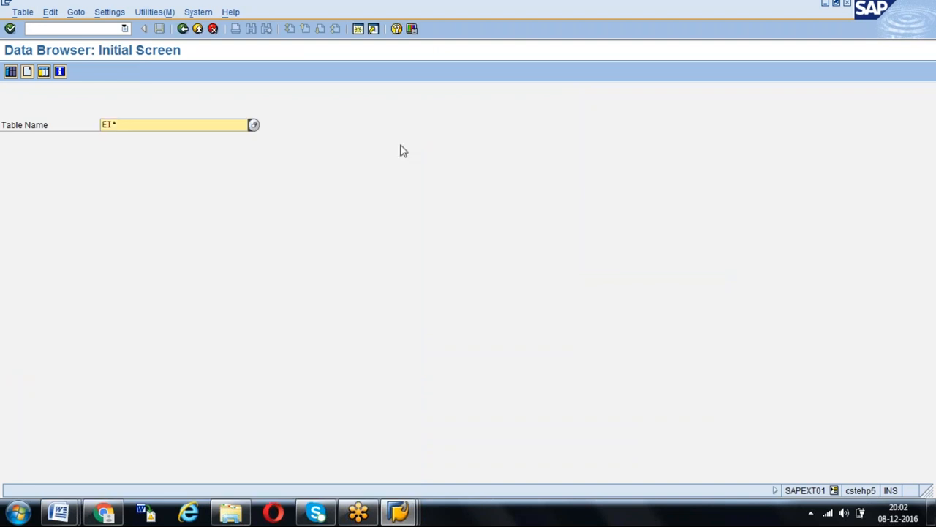
left_click(95, 29)
type("/nse16")
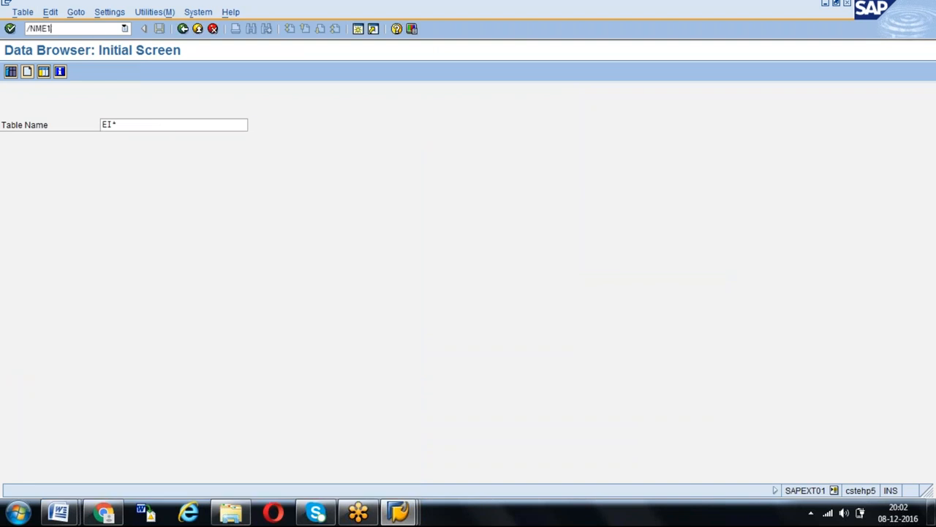
key("Return")
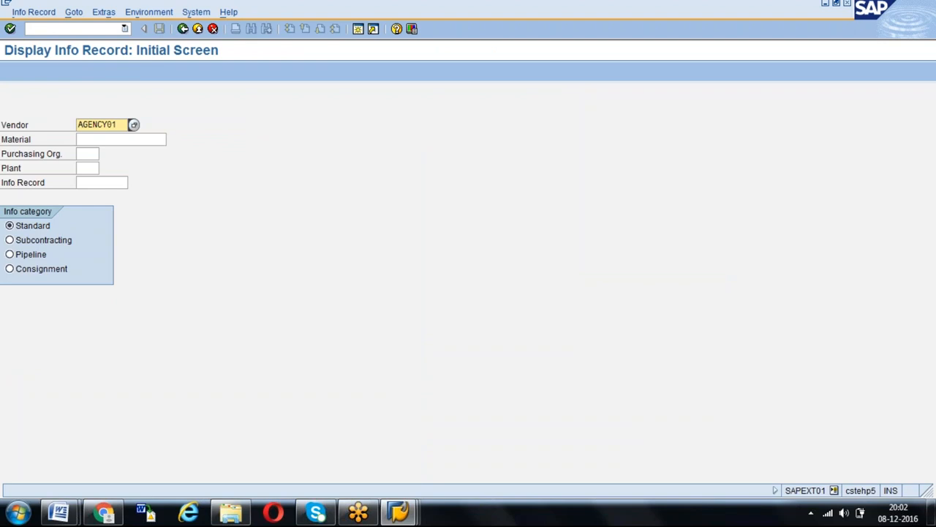
- Enter material 214, purchasing organization gpor and plant GKP1 for the info record display
key("Tab")
key("Down")
key("Return")
key("Tab")
key("Down")
key("Return")
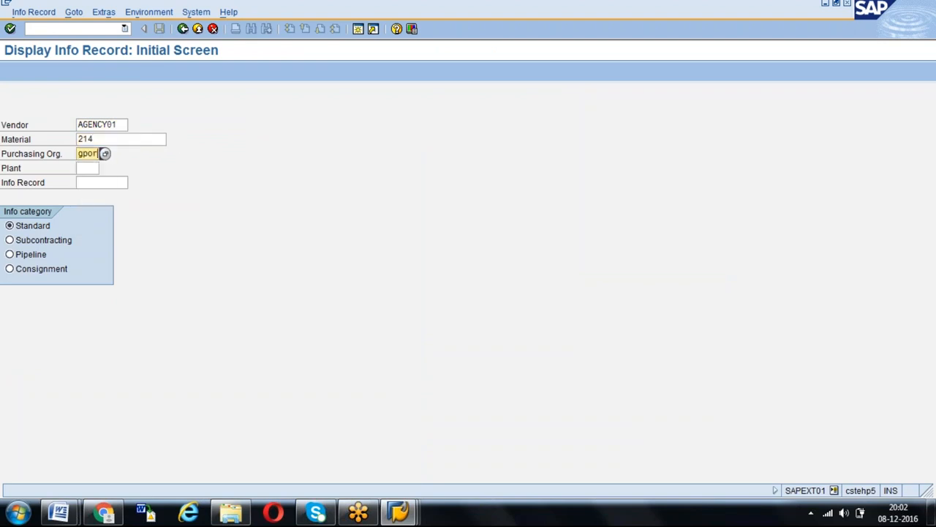
key("Tab")
key("Down")
key("Return")
key("Tab")
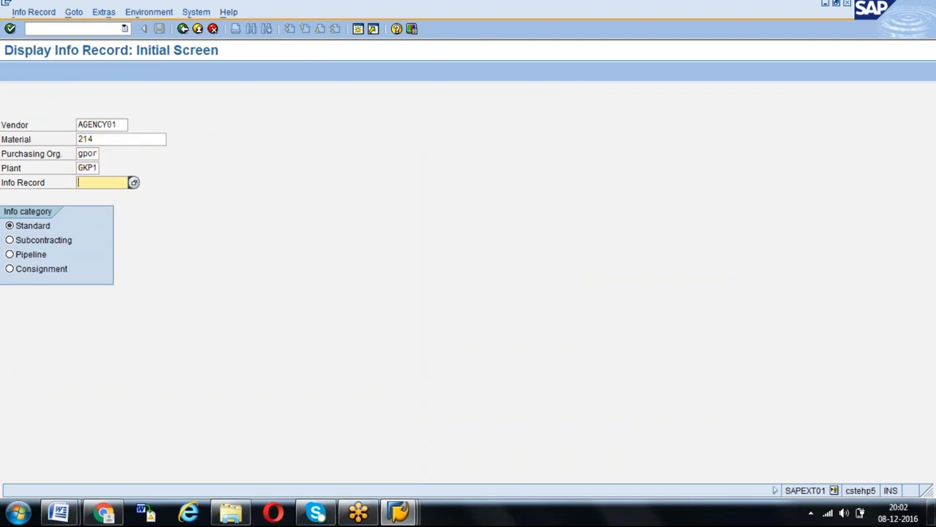
- Try to display the info record for material 214 with vendor GKV3
left_click(79, 125)
key("Delete")
key("Delete")
key("Delete")
key("Delete")
key("Delete")
key("Delete")
key("Delete")
key("Delete")
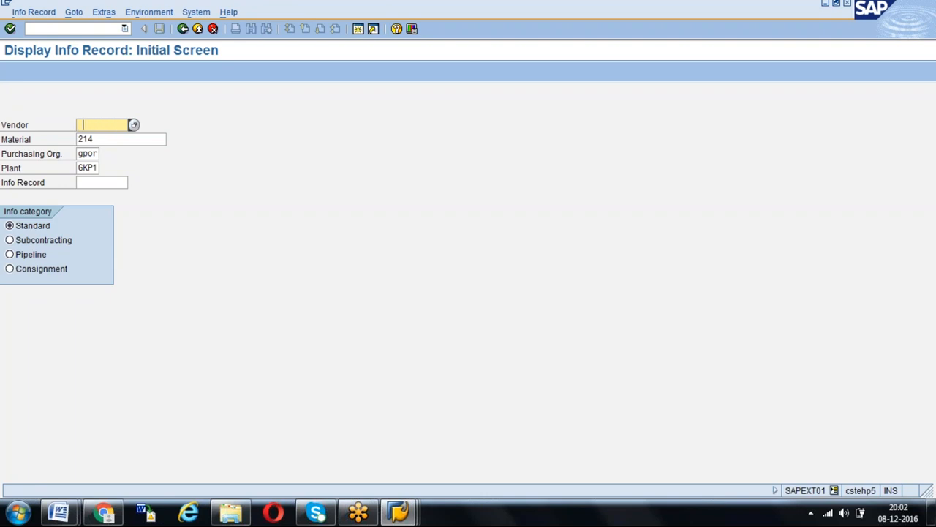
key("Down")
key("Return")
key("Return")
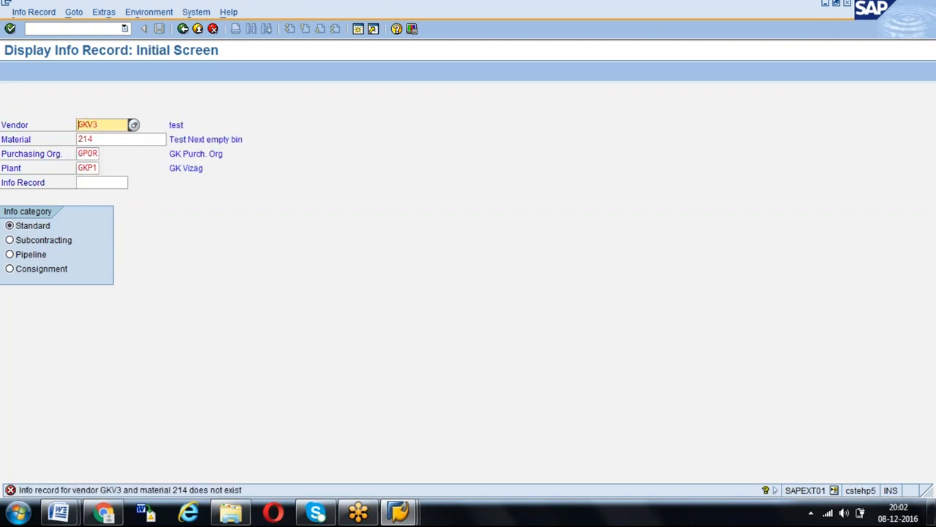
- Display the info record for vendor GKV1 and check the Net Price field in its purchasing organization data
key("BackSpace")
type("1")
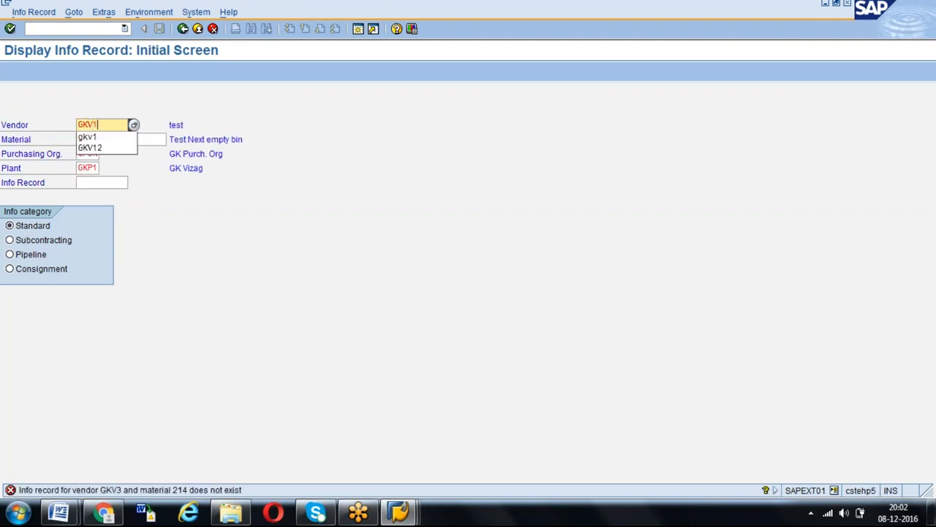
key("Print")
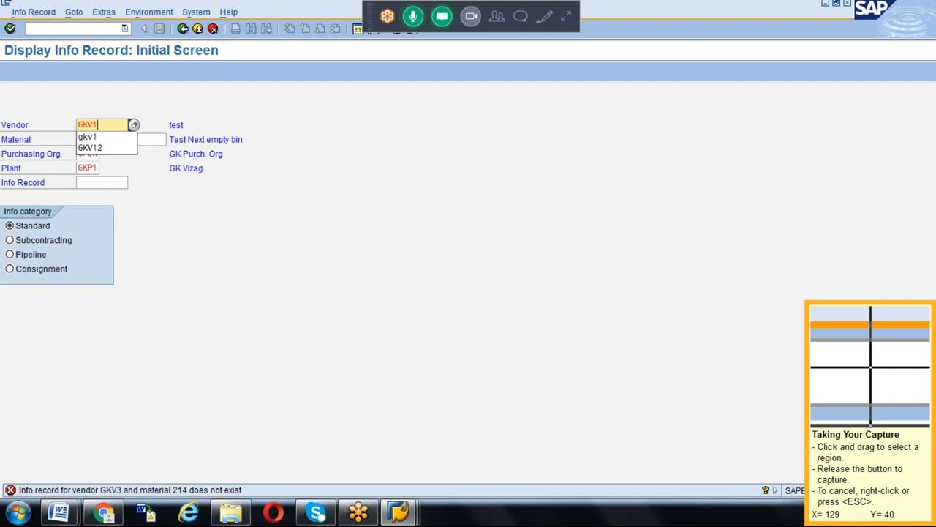
key("Escape")
key("Return")
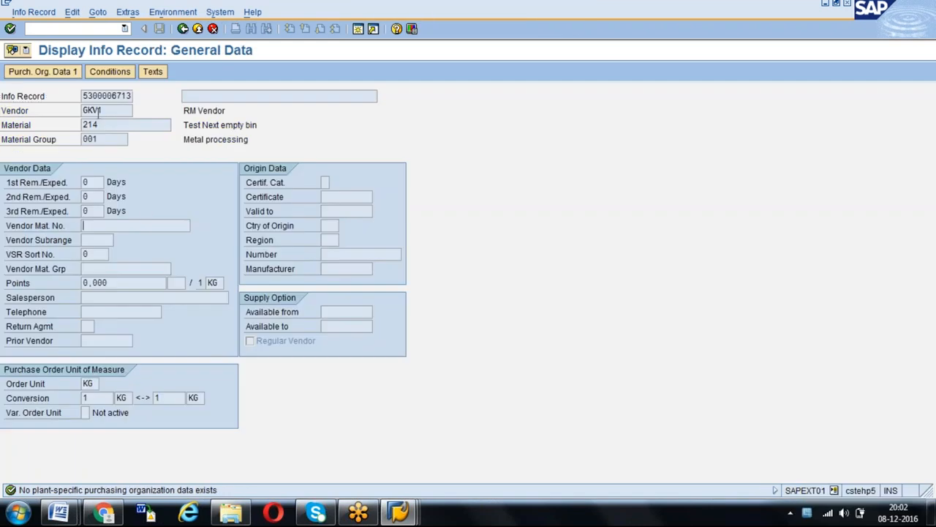
left_click(69, 71)
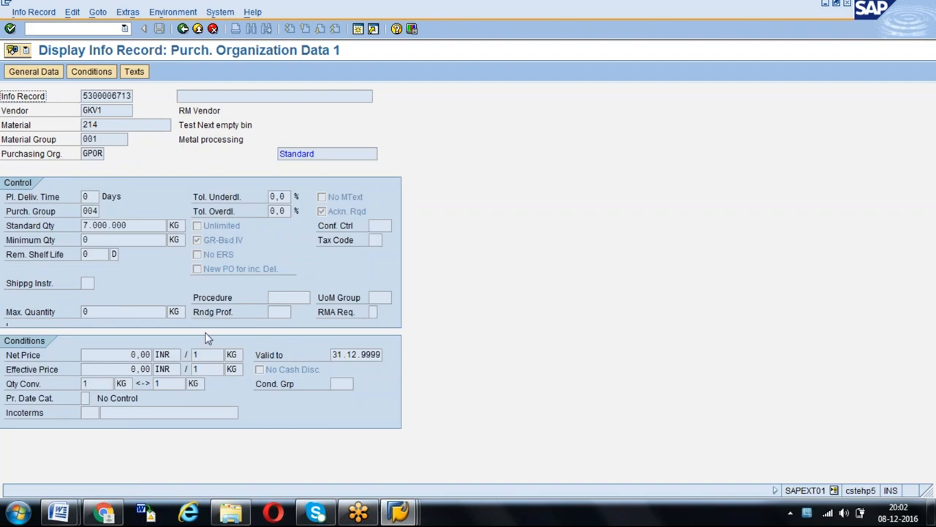
left_click(132, 355)
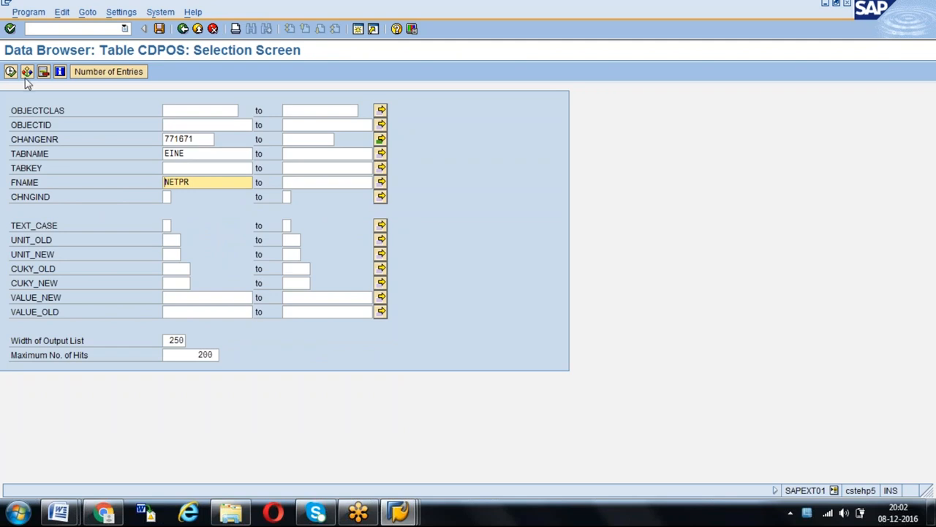
- Return to the CDPOS selection, check its number of entries, and review the single values listed for CHANGENR
left_click(99, 74)
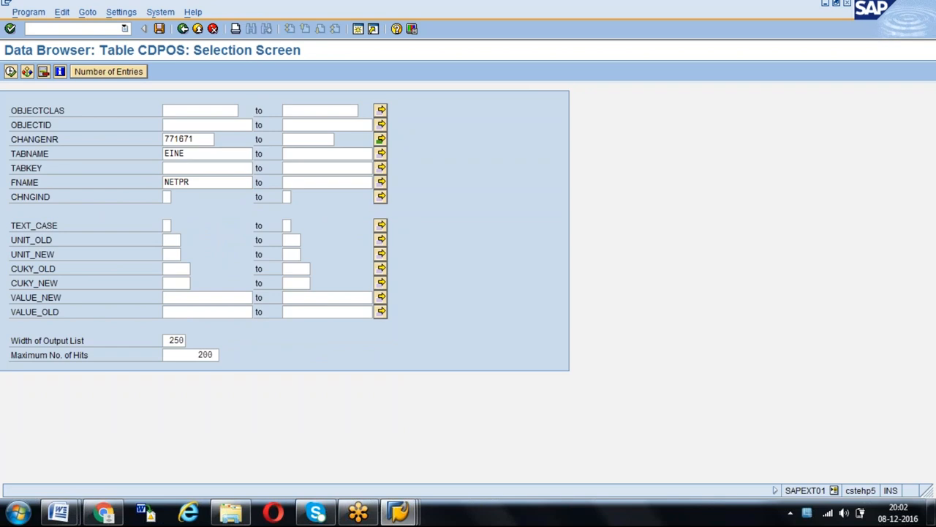
key("Return")
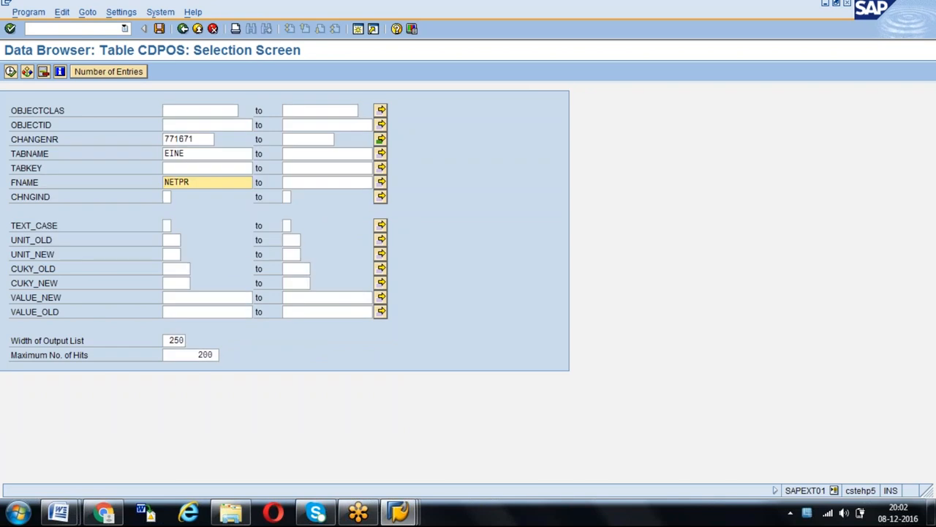
left_click(385, 139)
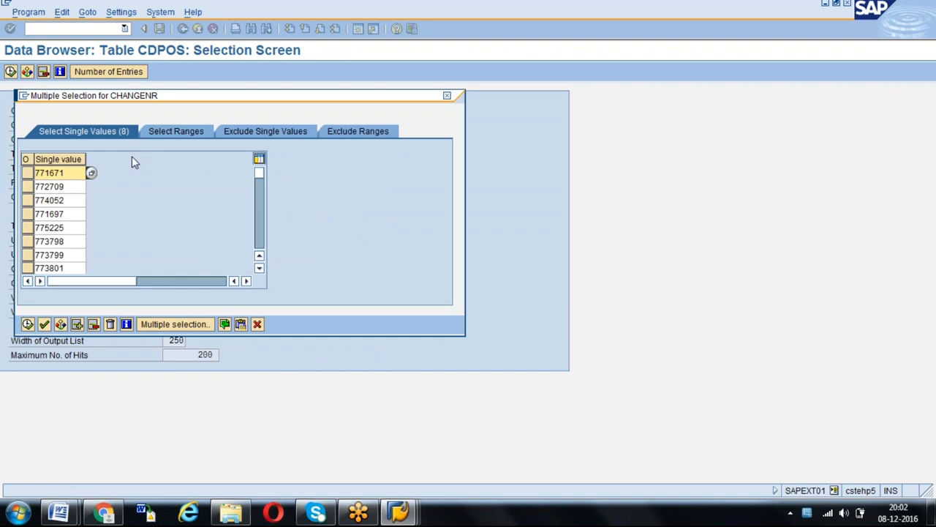
left_click(27, 324)
- Run the CDPOS selection with table name EINE and field name NETPR
left_click(194, 154)
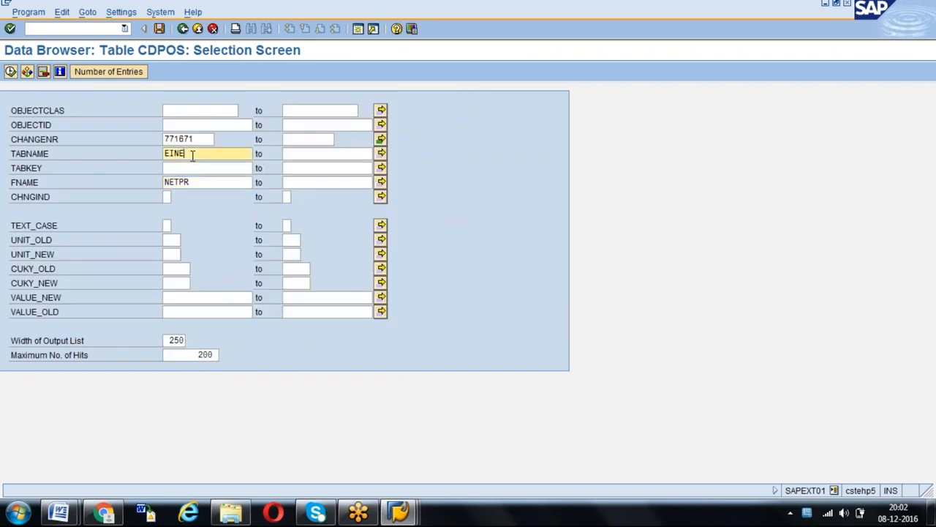
left_click(198, 182)
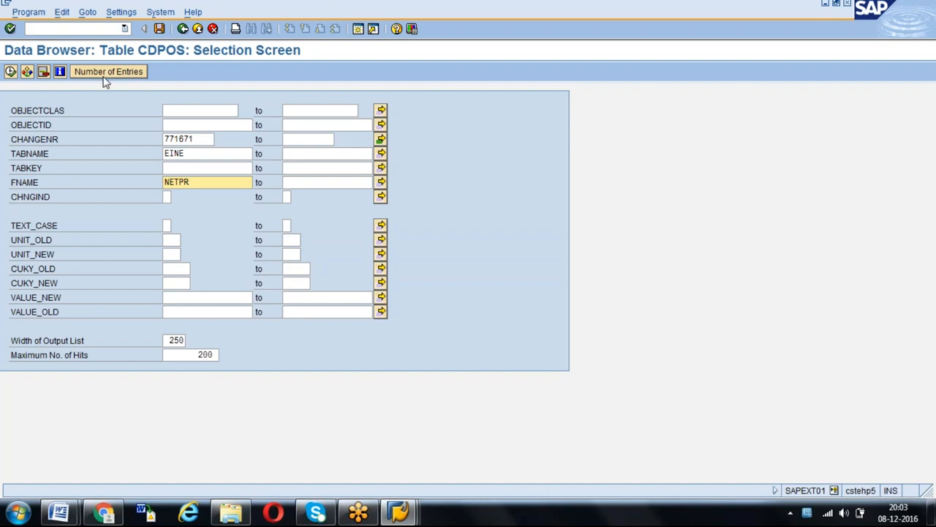
left_click(11, 71)
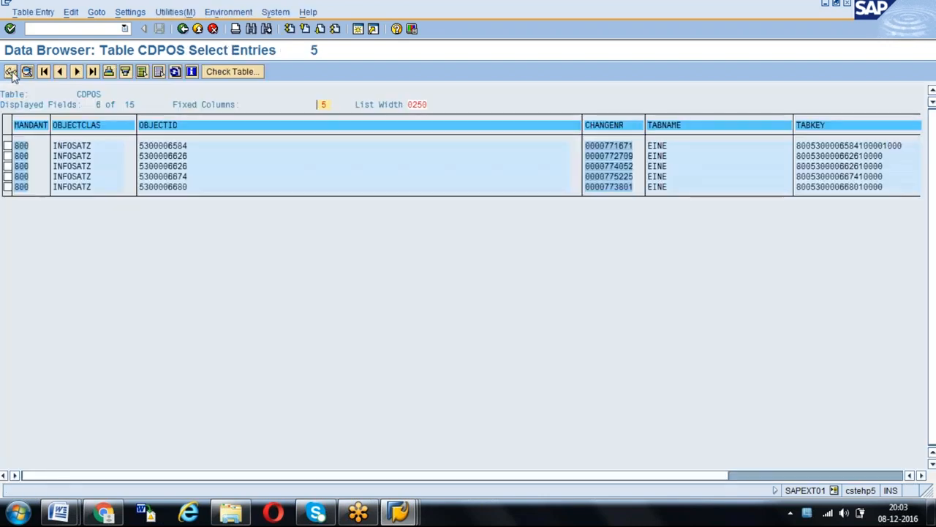
- Open the details of the CDPOS entry for change number 771671, compare its new and old values, and return to the list
left_click_drag(140, 146, 215, 150)
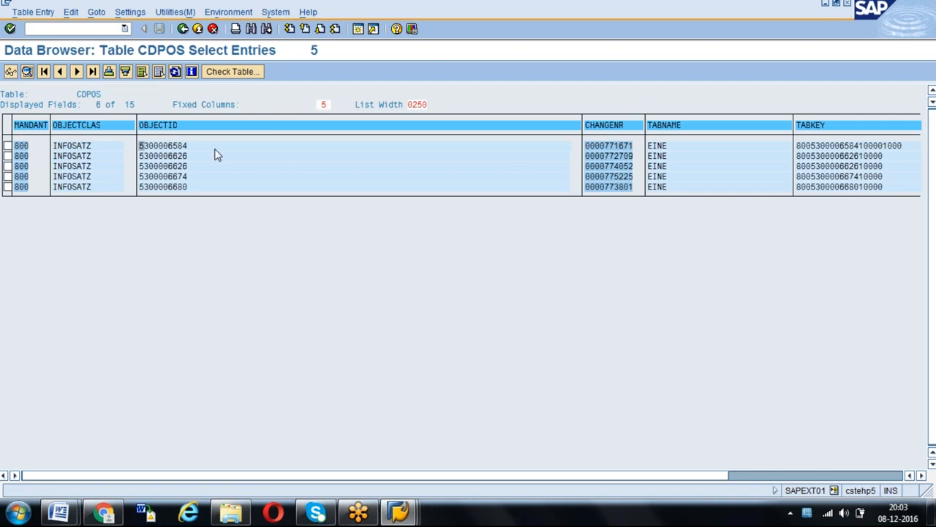
left_click(8, 146)
left_click(27, 72)
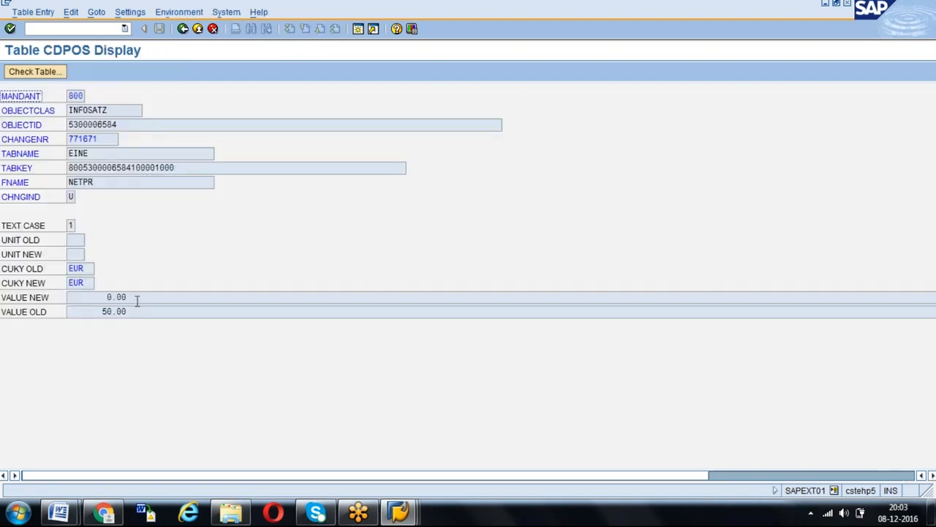
left_click(98, 299)
left_click_drag(136, 311, 83, 314)
left_click(83, 313)
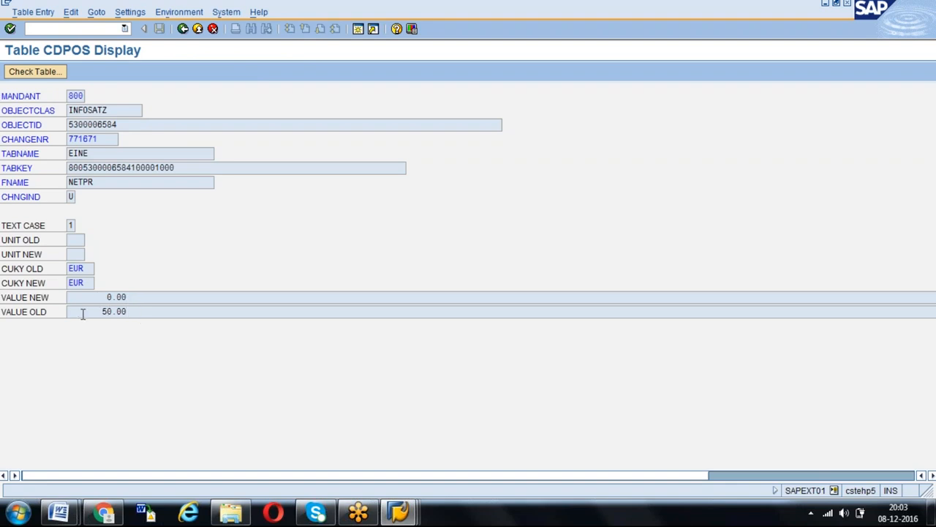
left_click(183, 28)
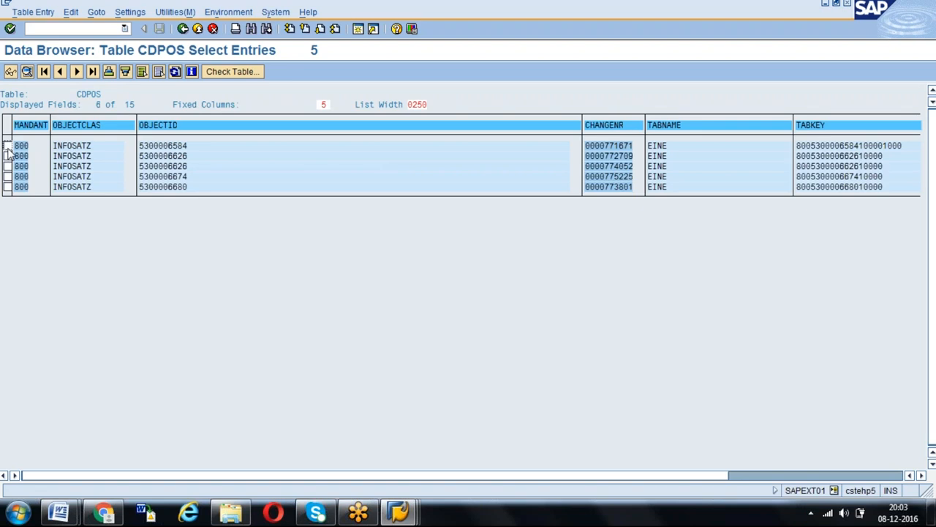
- Open the details of the entry for change number 772709, compare its new and old values, and return to the list
left_click(6, 156)
left_click(27, 71)
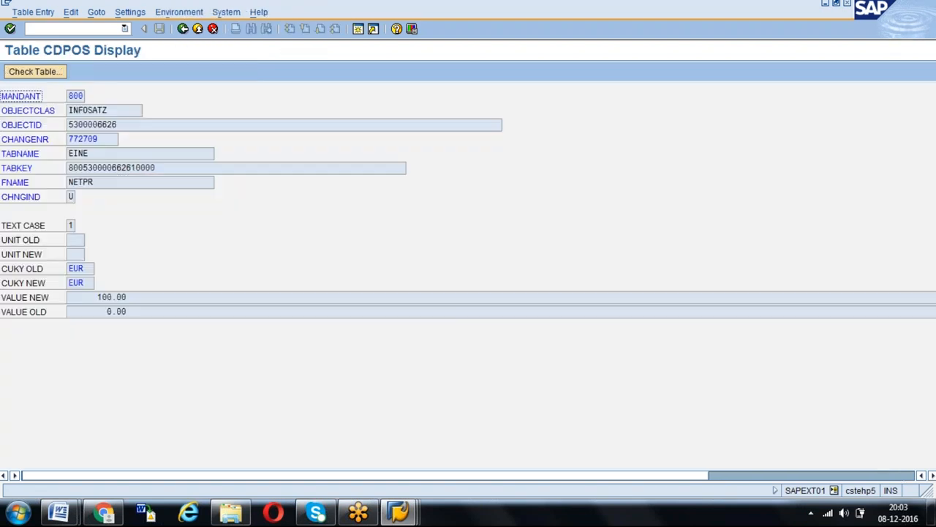
left_click(78, 299)
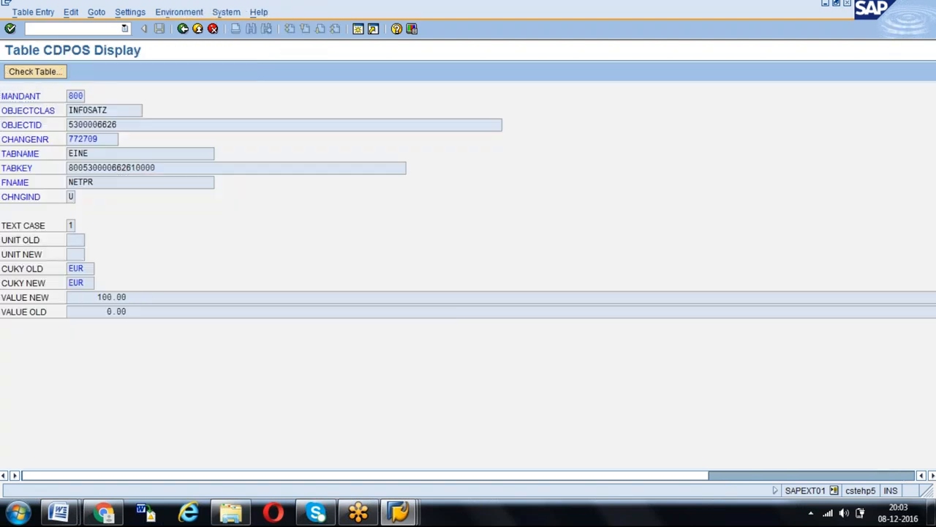
left_click(90, 314)
left_click(135, 300)
left_click(183, 29)
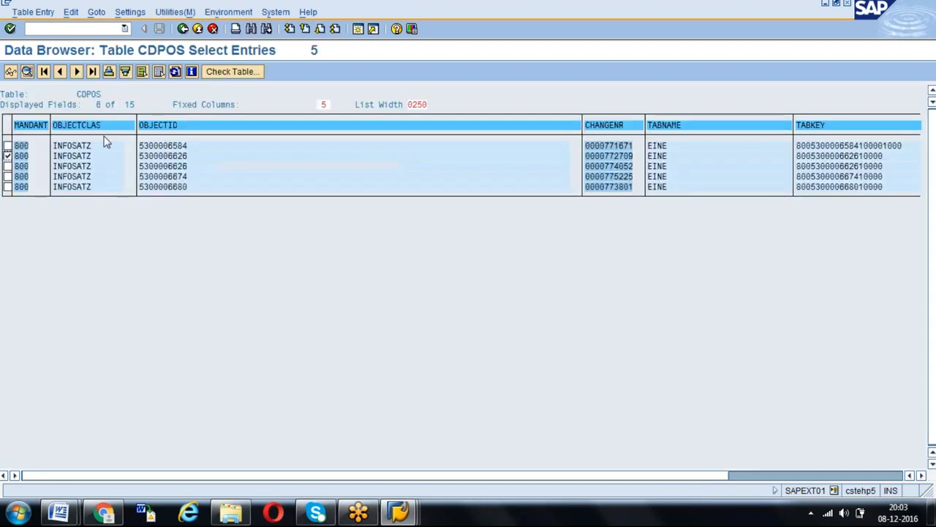
- Open the details of the entry for change number 774052, compare its old and new values, and return to the list
left_click(27, 71)
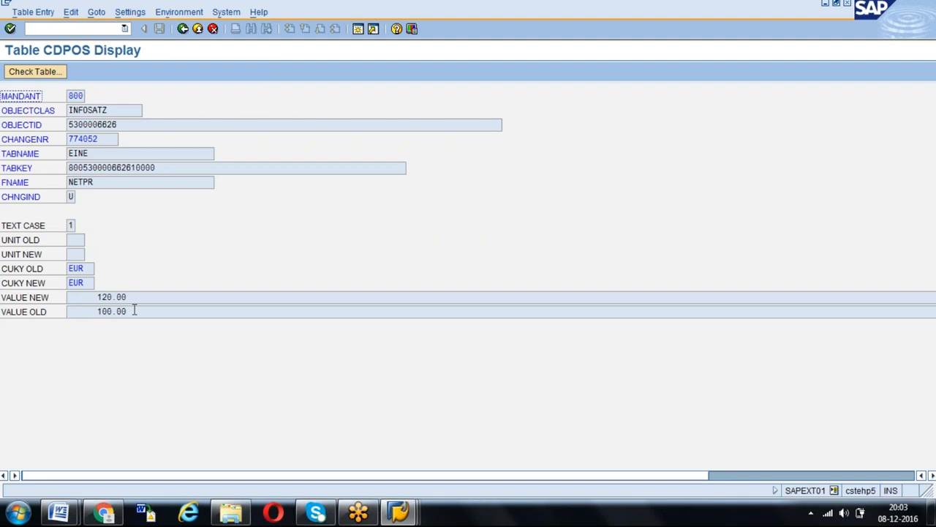
left_click(90, 313)
left_click(100, 297)
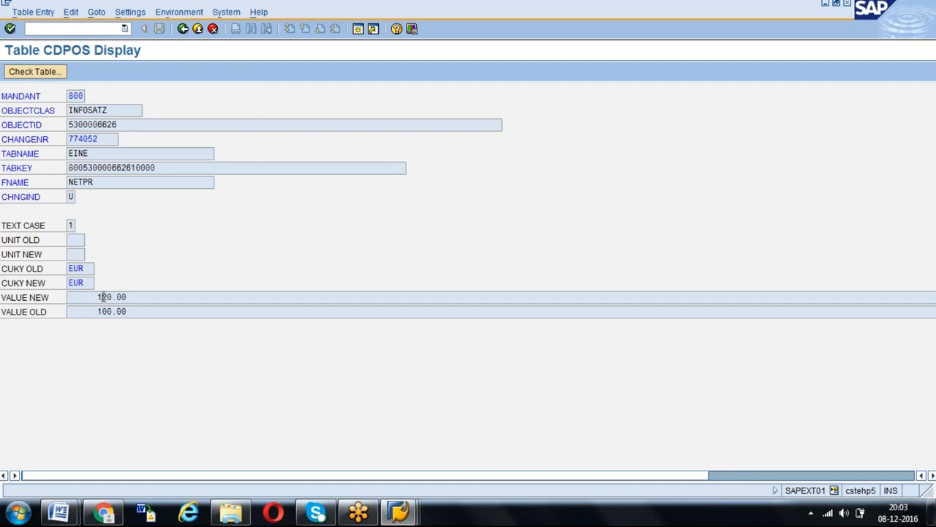
left_click(185, 32)
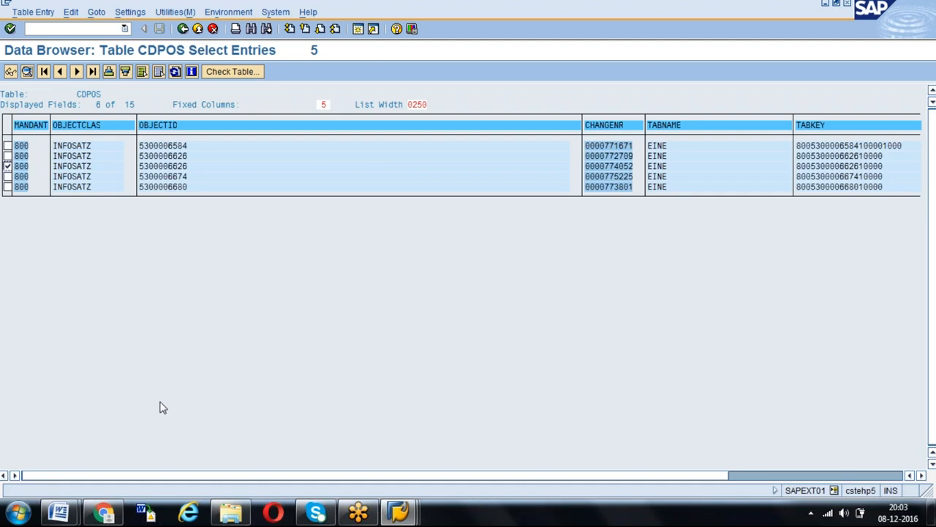
- Switch to the INFORECORD CHANGES FROM TABLE document in Word and review its Output section with the CDPOS display example
left_click(62, 514)
left_click(298, 441)
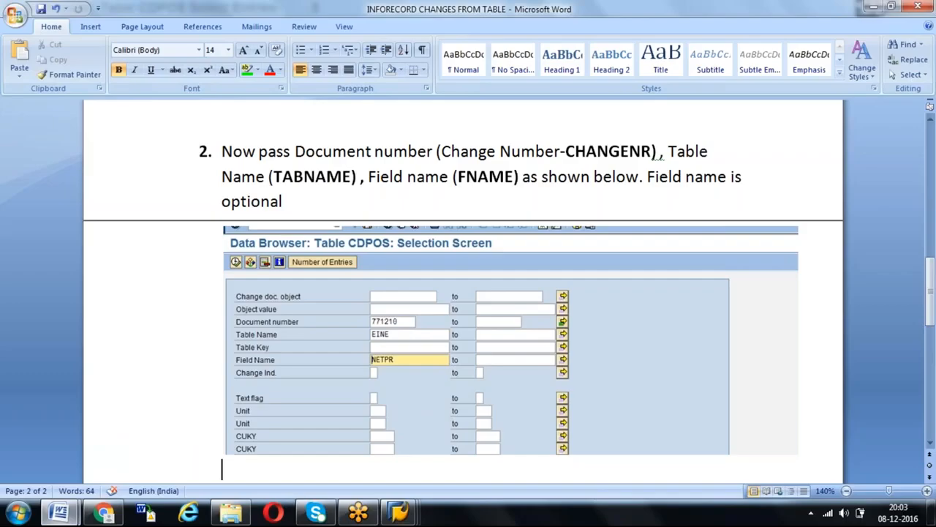
key("Page_Down")
key("Page_Down")
key("Page_Up")
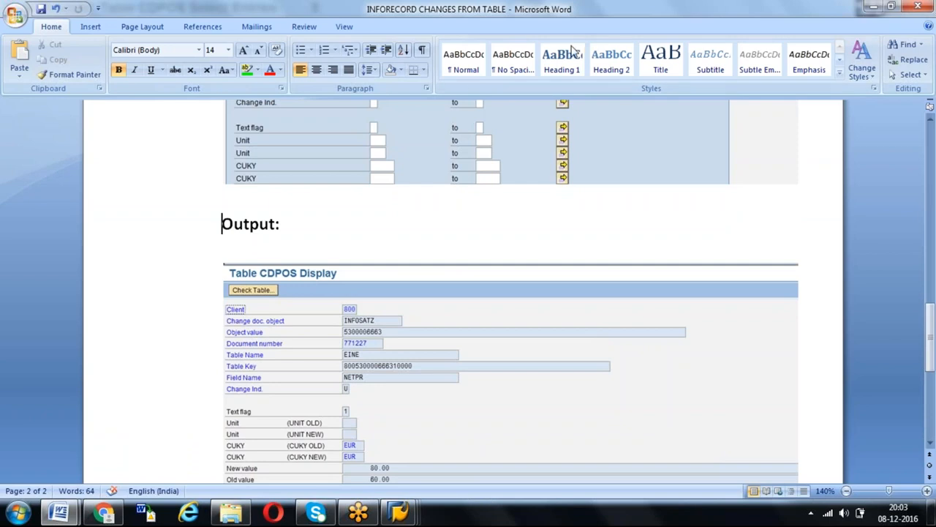
- Check the new and old value field names in the note below the output against the SAP CDPOS entry details
key("Down")
key("Down")
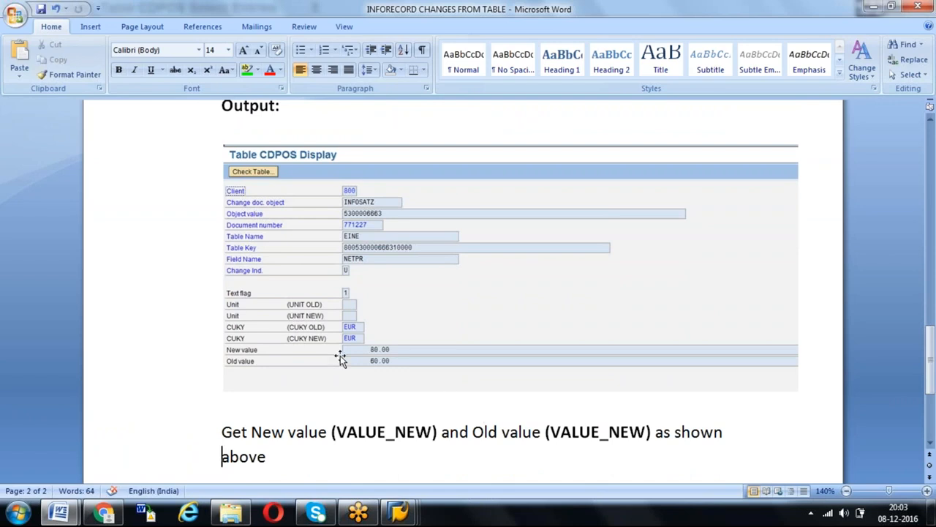
double_click(345, 432)
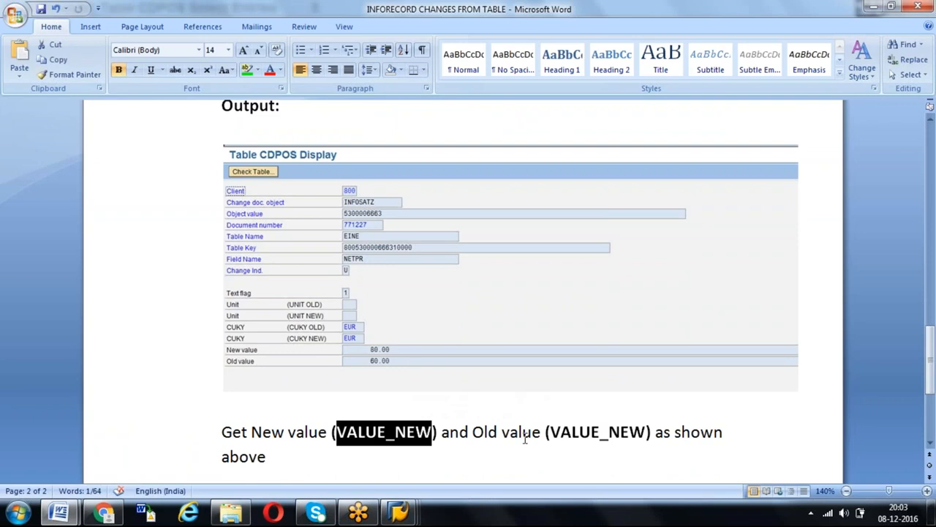
left_click(613, 432)
left_click(609, 432)
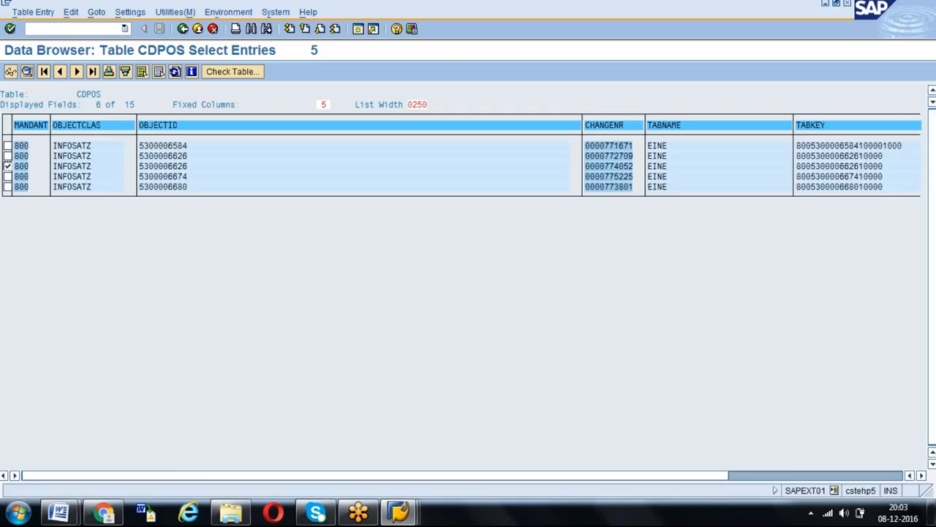
left_click(28, 71)
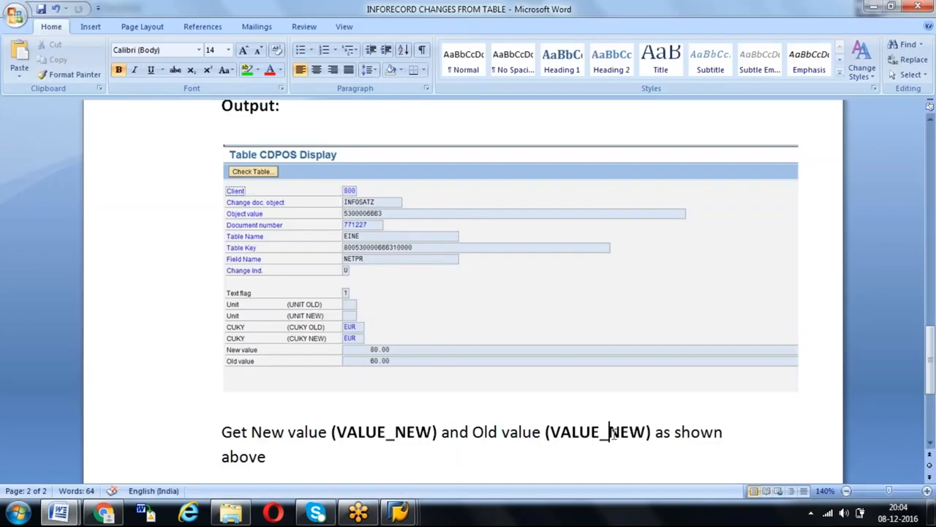
- Correct the old value's field name in the closing note to (VALUE_OLD) and save the document
key("Delete")
key("Delete")
key("Delete")
key("Delete")
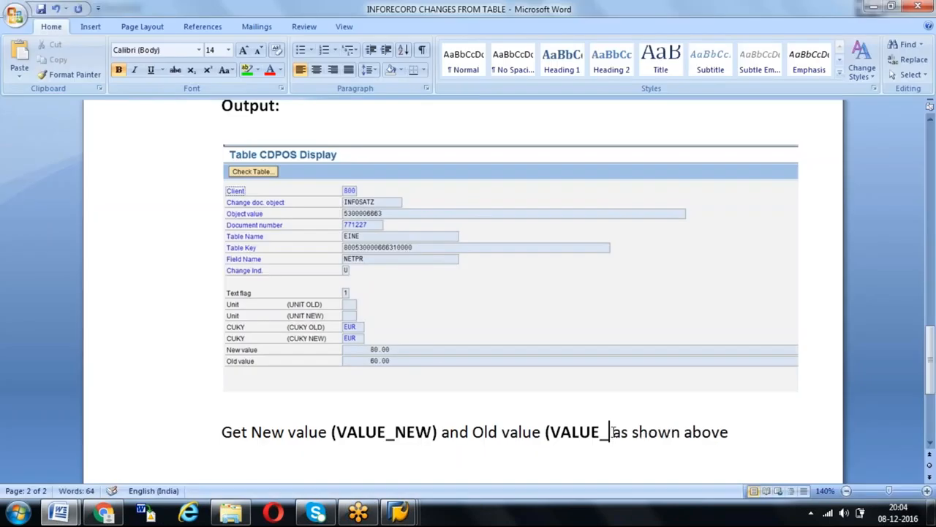
type("OLS")
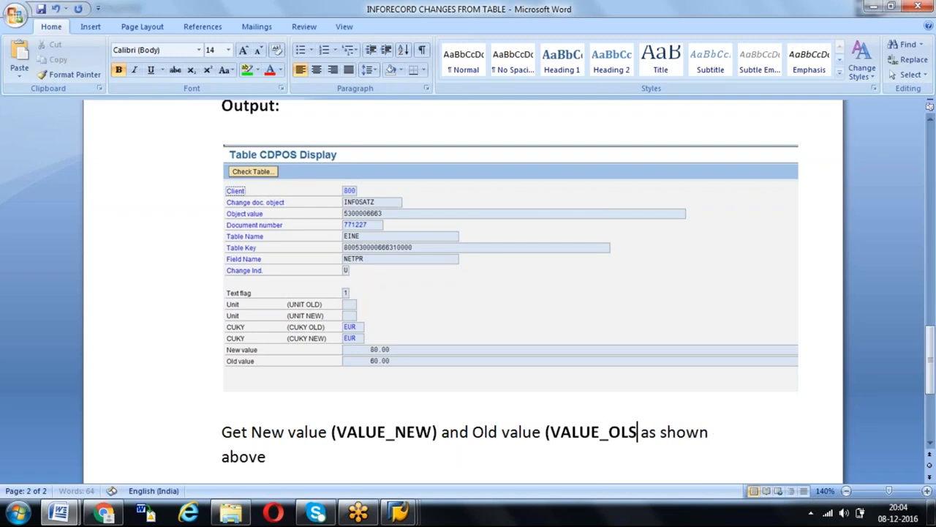
key("BackSpace")
type("D")
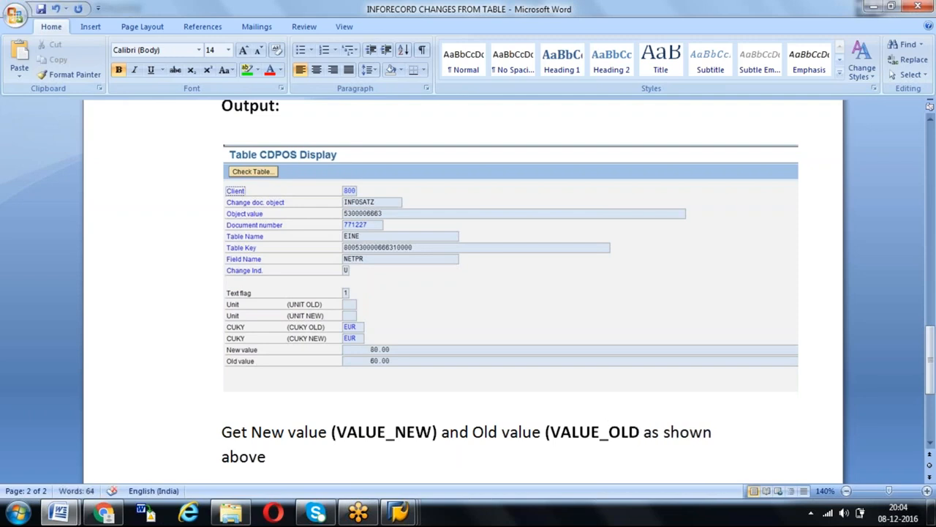
type(")")
scroll(530, 469, "down", 5)
left_click(530, 468)
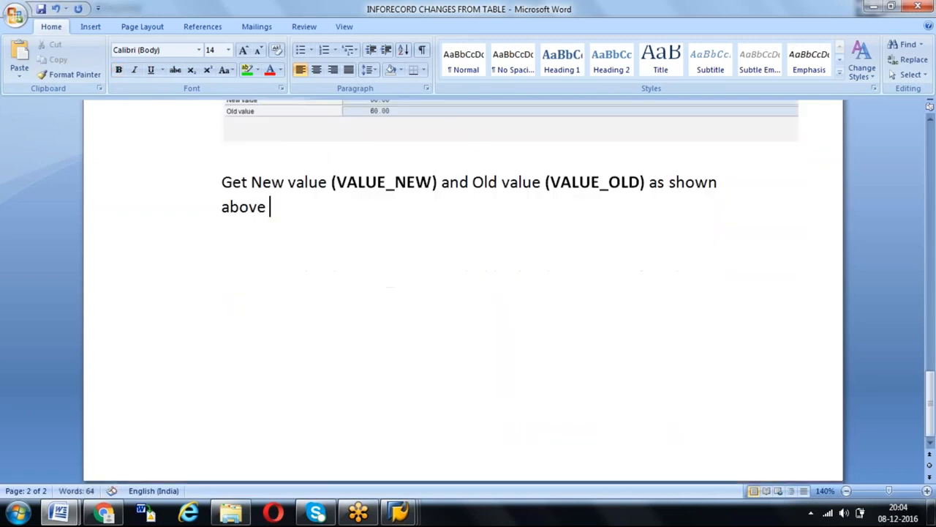
key("ctrl+s")
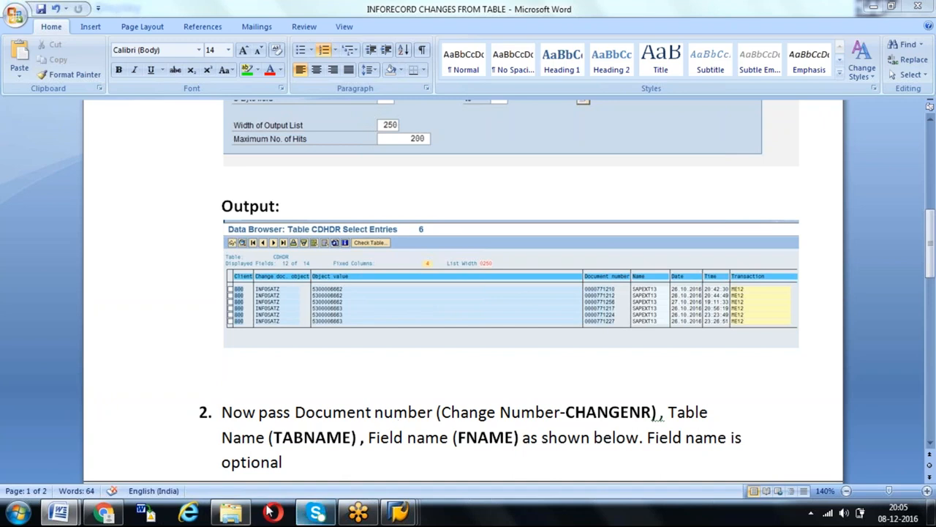
- Switch to the Table CDPOS Display session in SAP and examine the entry's object ID and change number
mouse_move(412, 511)
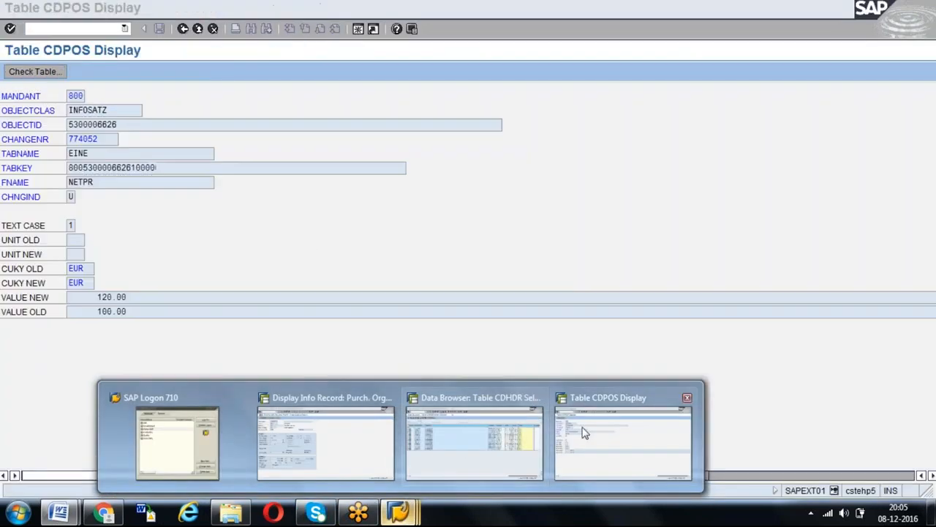
left_click(583, 432)
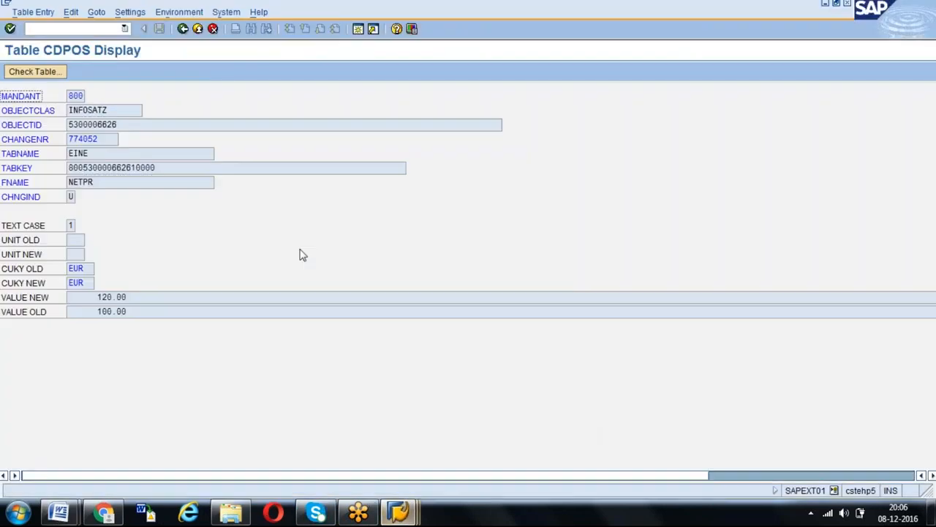
left_click(127, 128)
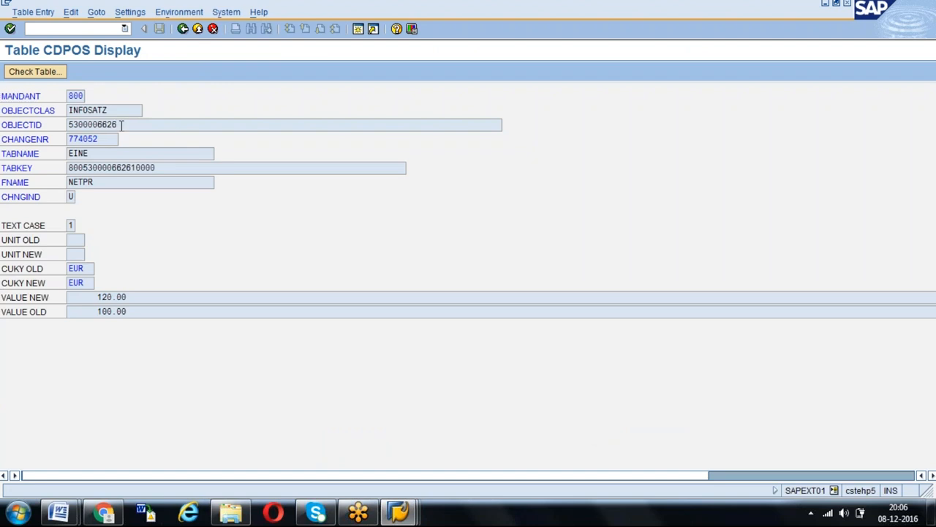
left_click_drag(122, 125, 61, 128)
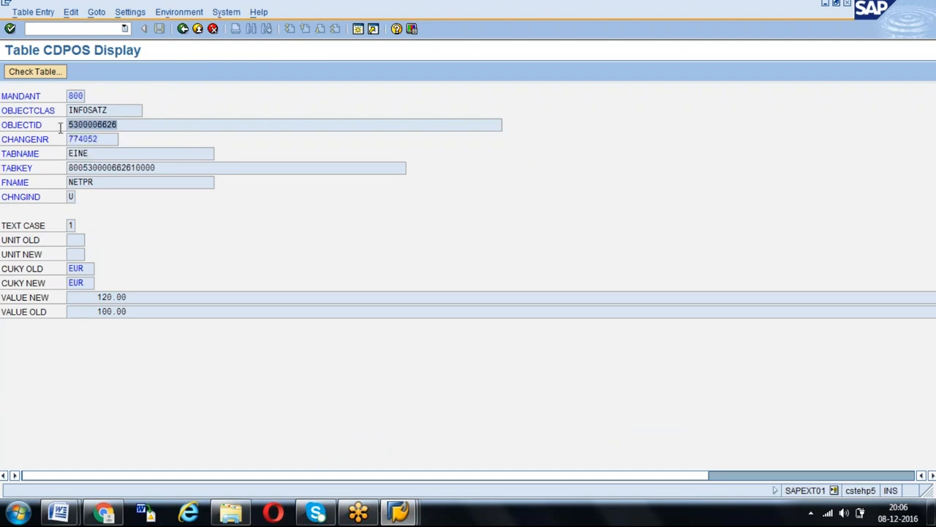
left_click(94, 137)
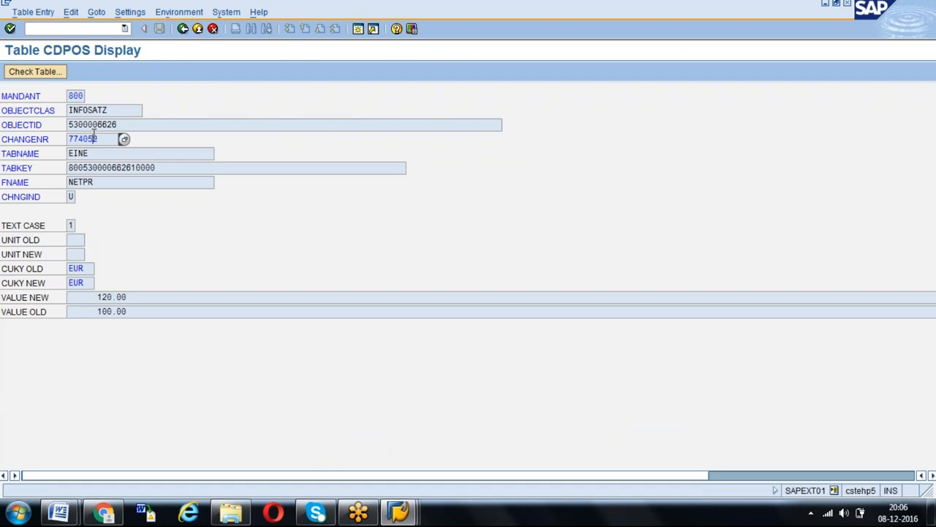
left_click(125, 123)
- Return to the CDPOS selection screen, clear the TABNAME and FNAME filters, and run the selection again
left_click(185, 29)
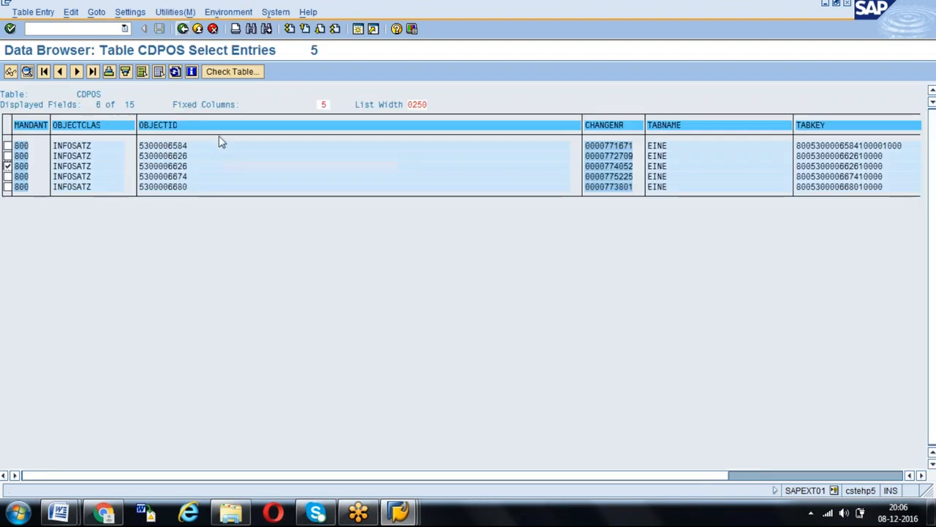
left_click(184, 29)
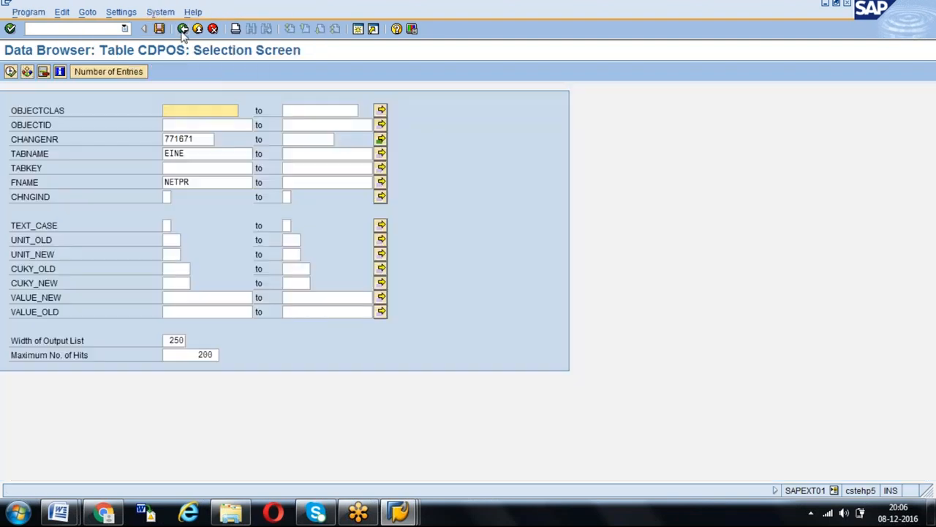
left_click(192, 153)
key("BackSpace")
key("BackSpace")
key("BackSpace")
key("BackSpace")
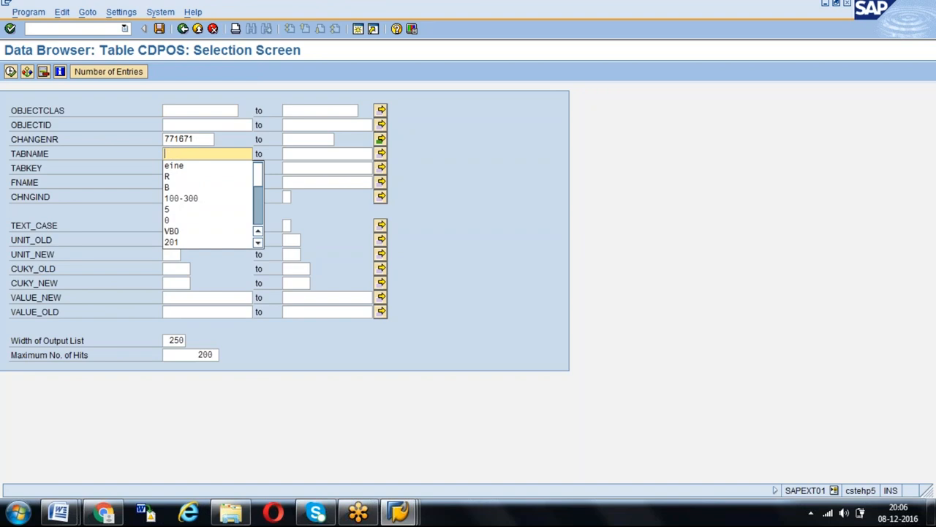
key("Escape")
left_click(205, 182)
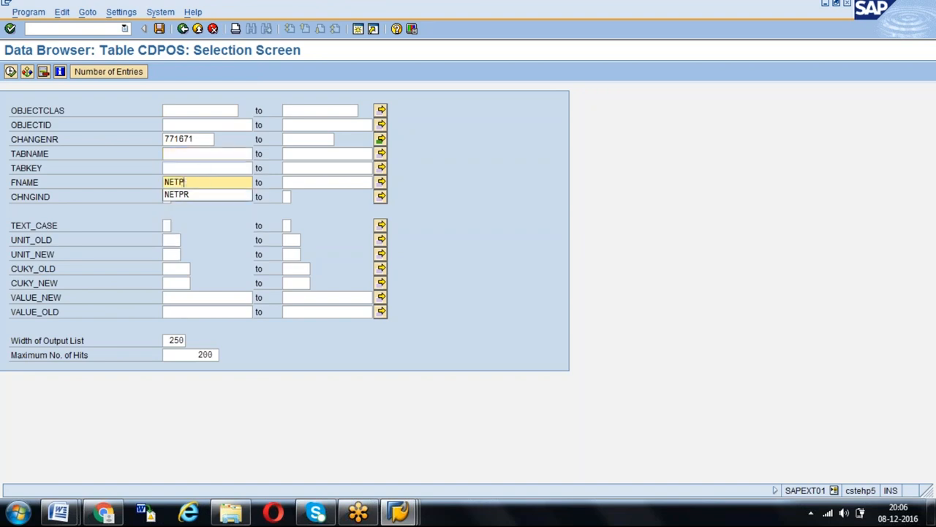
key("BackSpace")
key("BackSpace")
key("BackSpace")
key("BackSpace")
key("BackSpace")
key("Return")
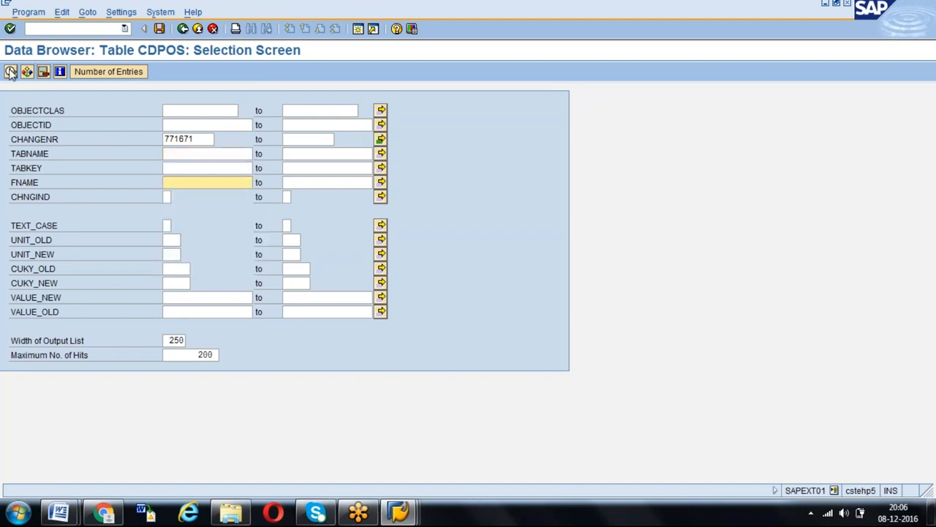
left_click(10, 72)
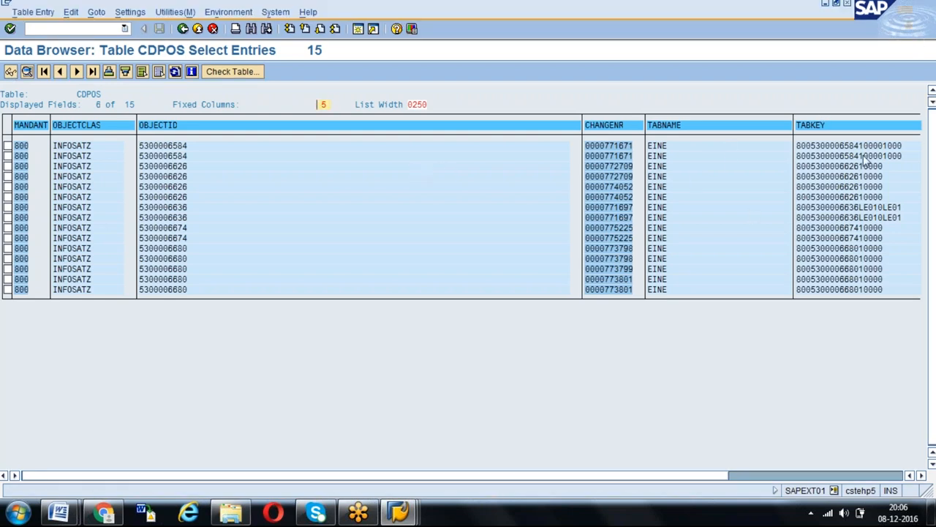
- Bring the FNAME column of the CDPOS list into view and examine which fields were changed
left_click(922, 476)
left_click(921, 476)
left_click(922, 475)
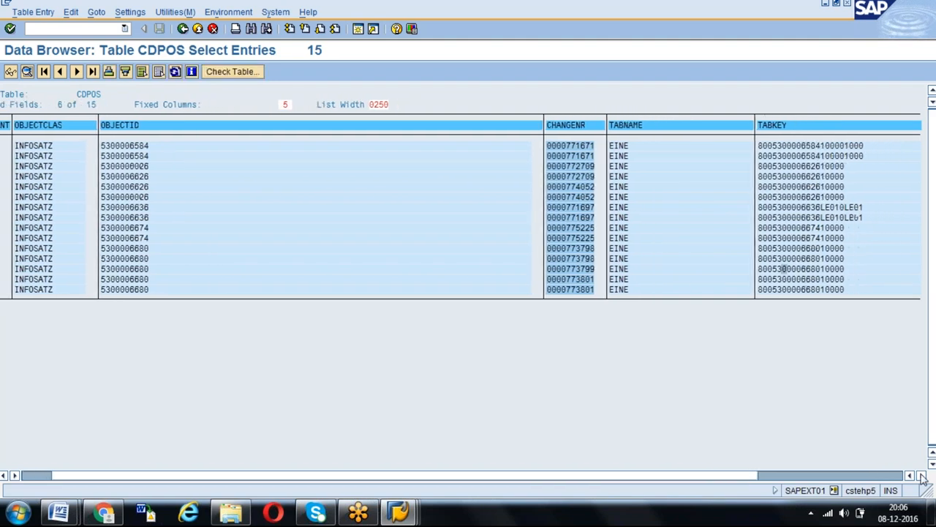
left_click(921, 476)
left_click(922, 475)
left_click(921, 475)
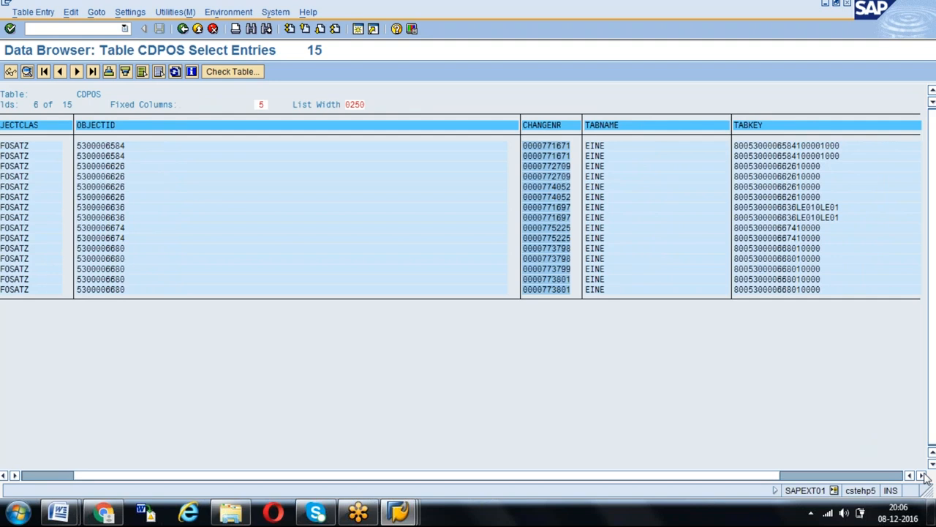
left_click(922, 475)
left_click(922, 476)
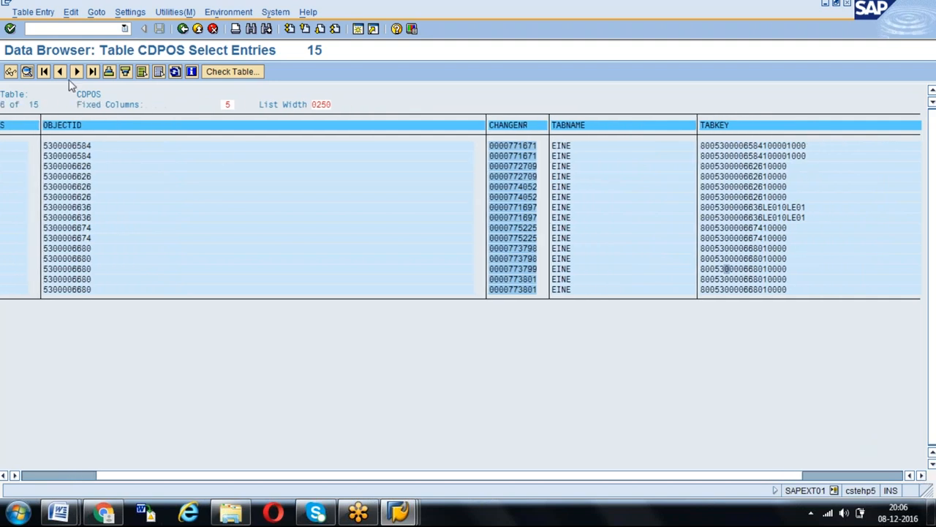
left_click(77, 73)
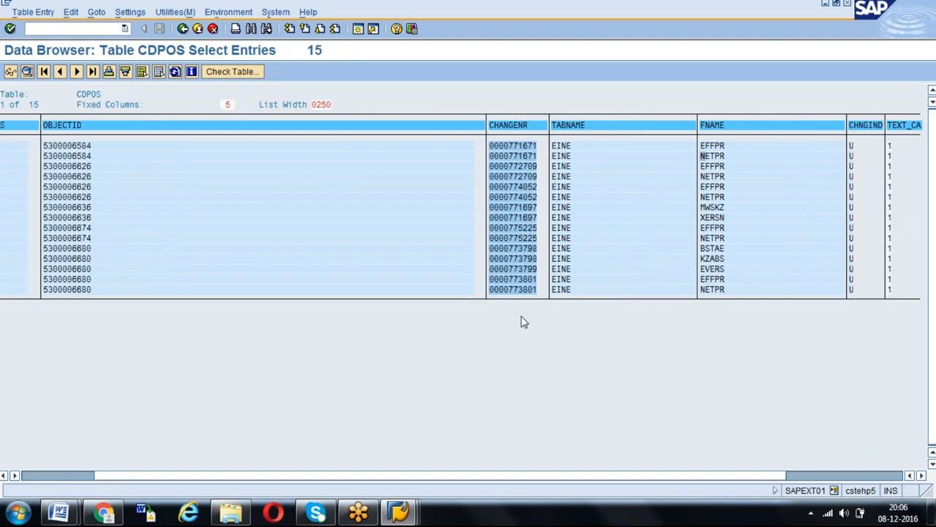
- Switch to the info record session, open the ABAP Dictionary there, and display database table EINE
mouse_move(409, 510)
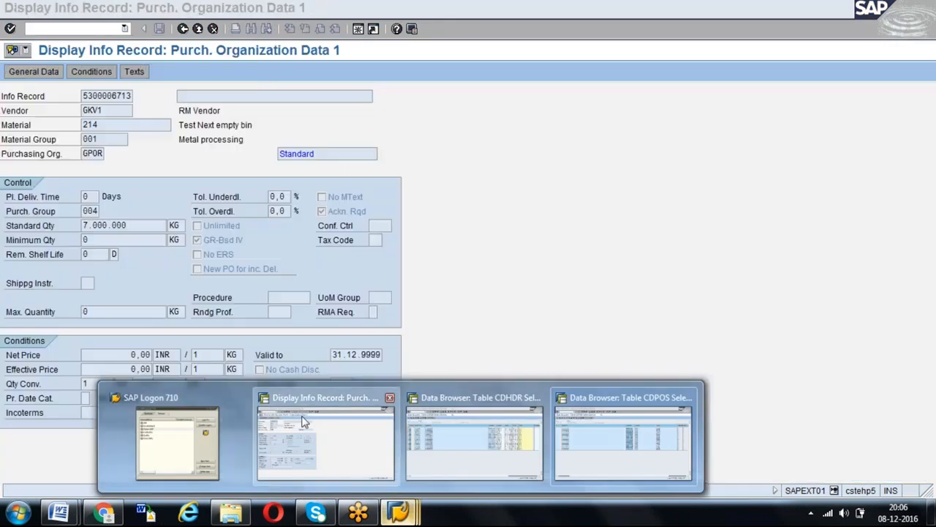
left_click(307, 421)
type("/nme12")
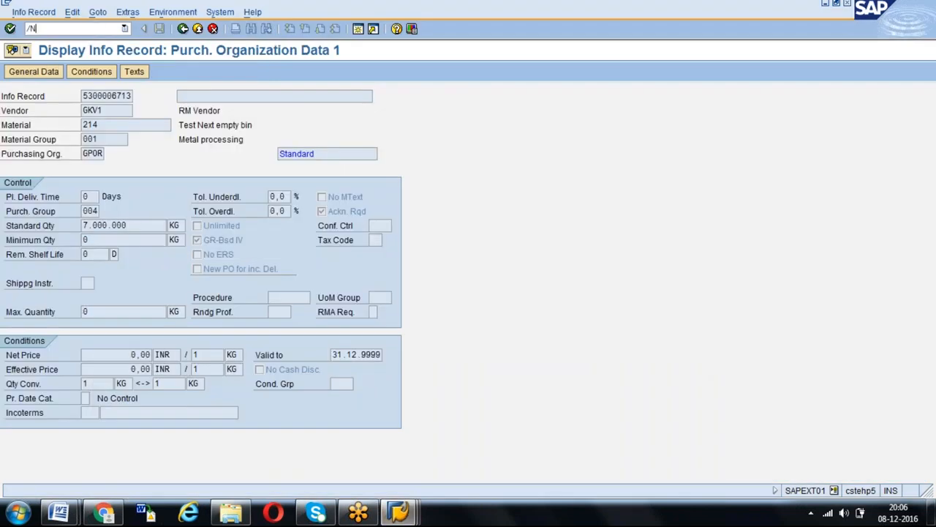
key("Return")
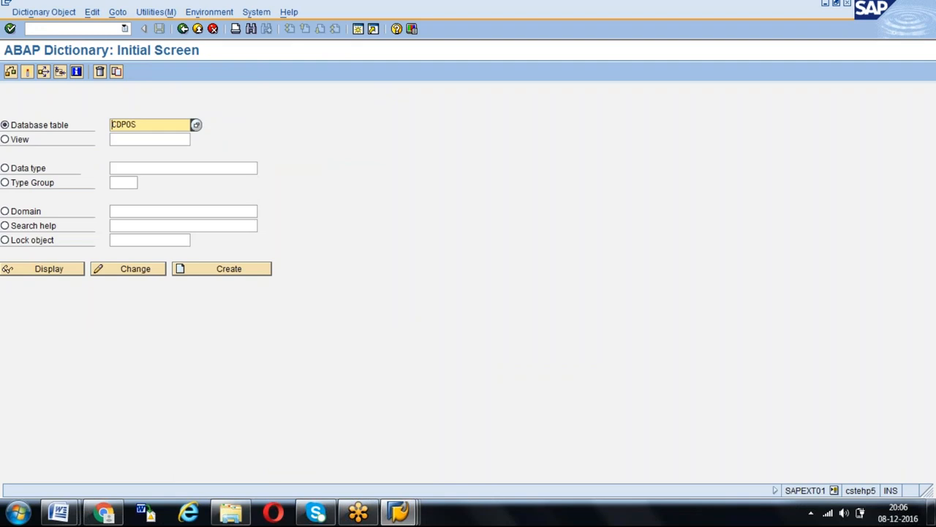
type("EINE")
key("Delete")
key("Delete")
key("Delete")
key("Delete")
key("Delete")
left_click(38, 272)
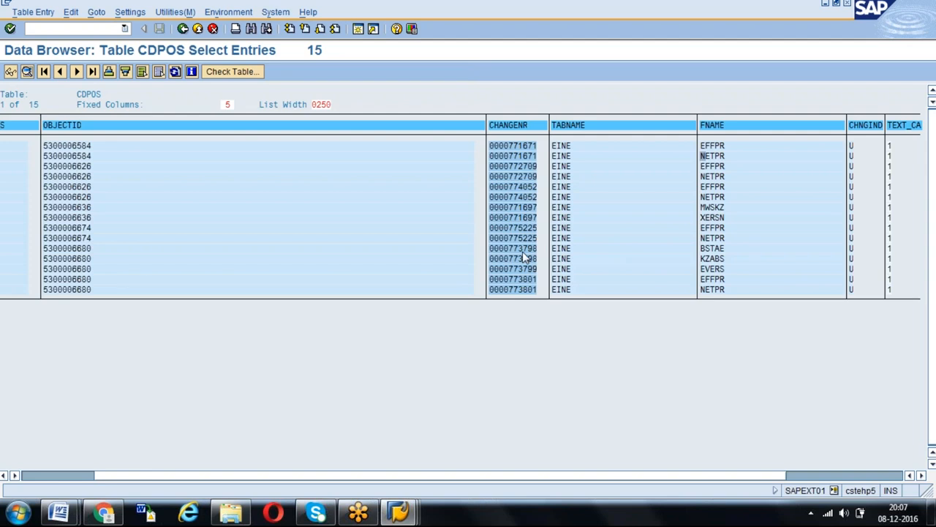
- Search the fields of table EINE for EFFPR, taken from the CDPOS list, and read its short description
key("alt+Tab")
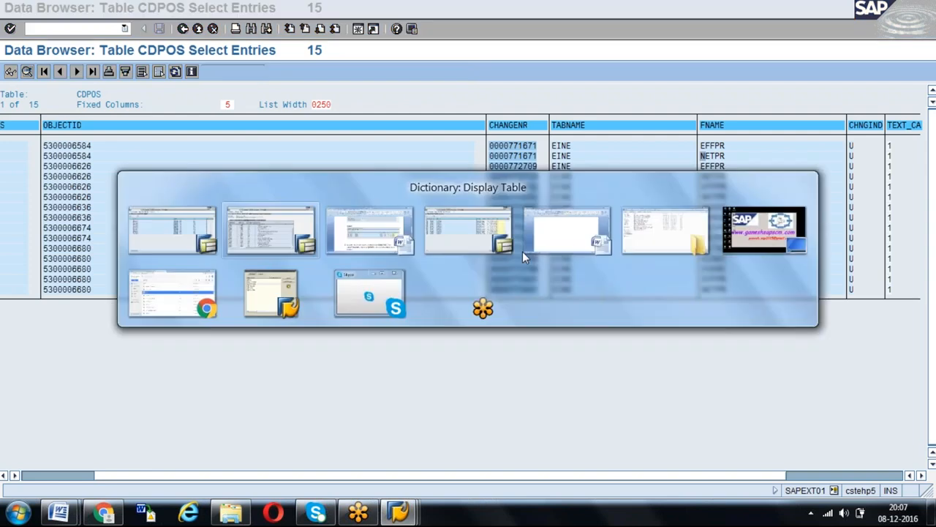
type("EFFPR")
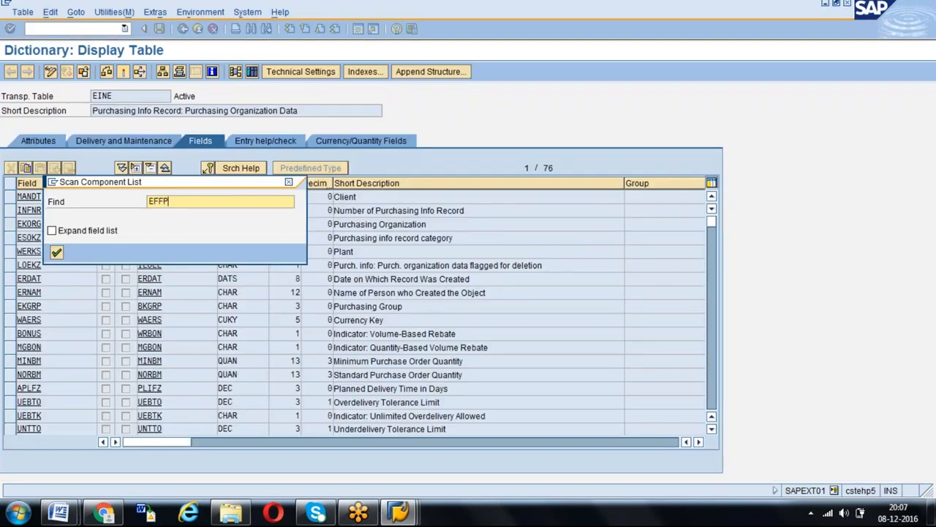
key("Return")
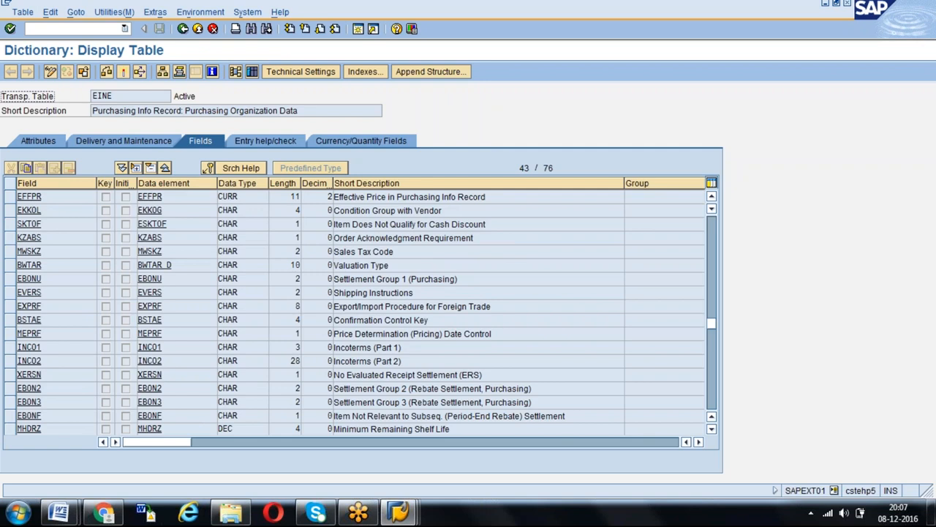
left_click_drag(497, 196, 332, 196)
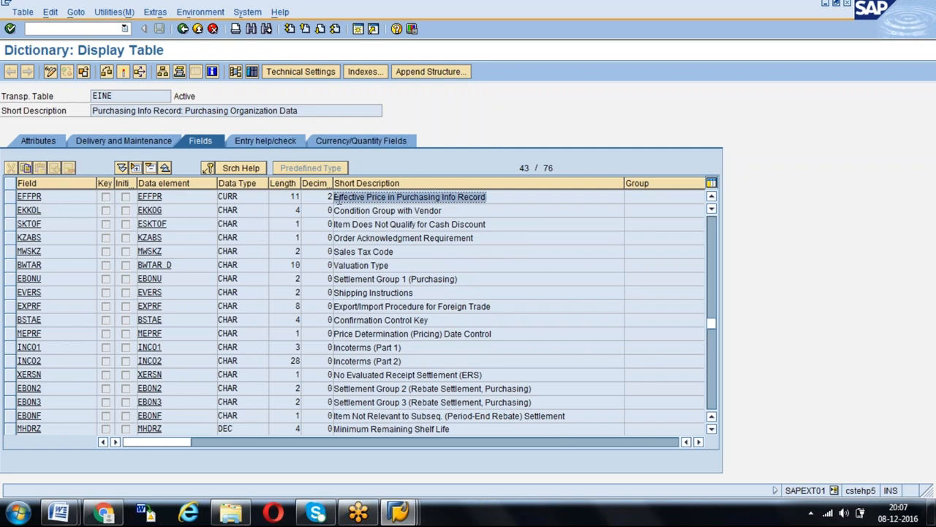
- Pick out MWSKZ in the CDPOS list, search the fields of table EINE for it, and read its short description
key("alt+Tab")
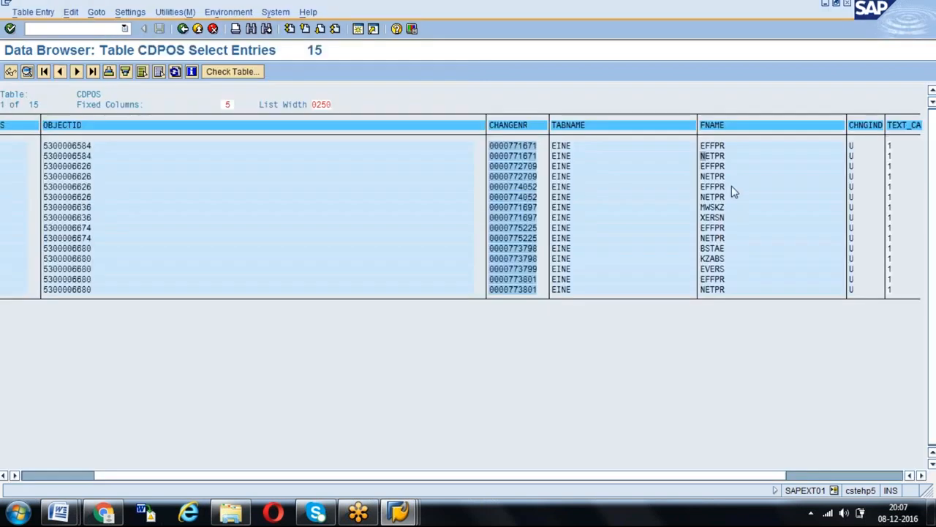
left_click(705, 208)
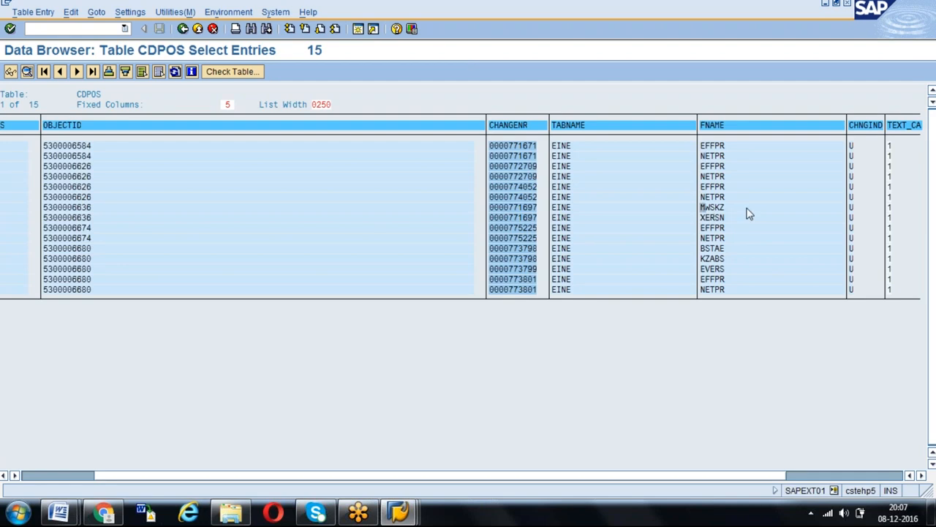
key("alt+Tab")
key("ctrl+f")
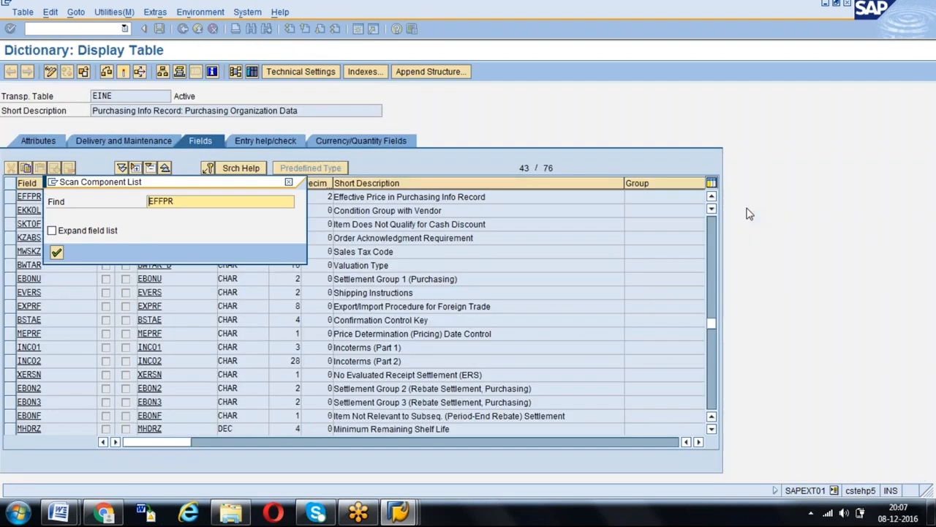
type("M")
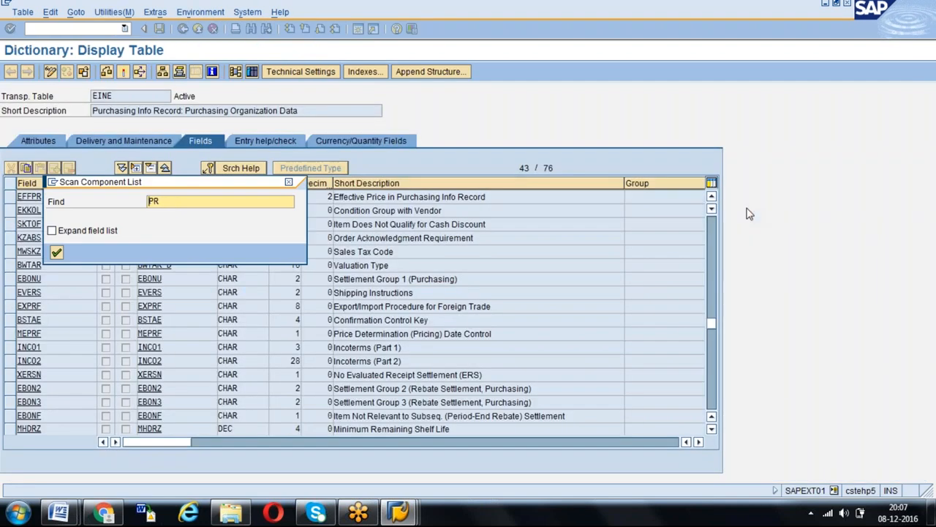
key("BackSpace")
type("MWSKZ")
key("Return")
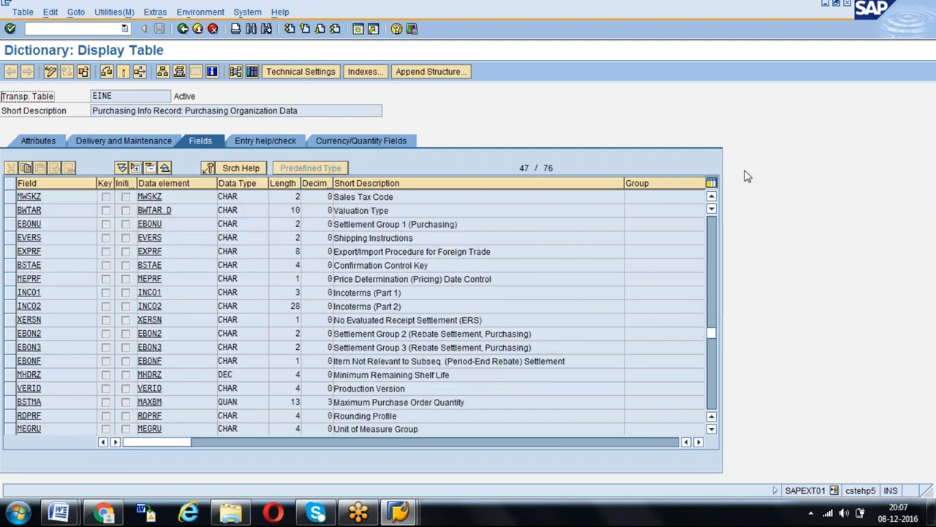
left_click(415, 207)
- Switch back to the CDPOS list and return to the table's selection screen
key("alt+Tab")
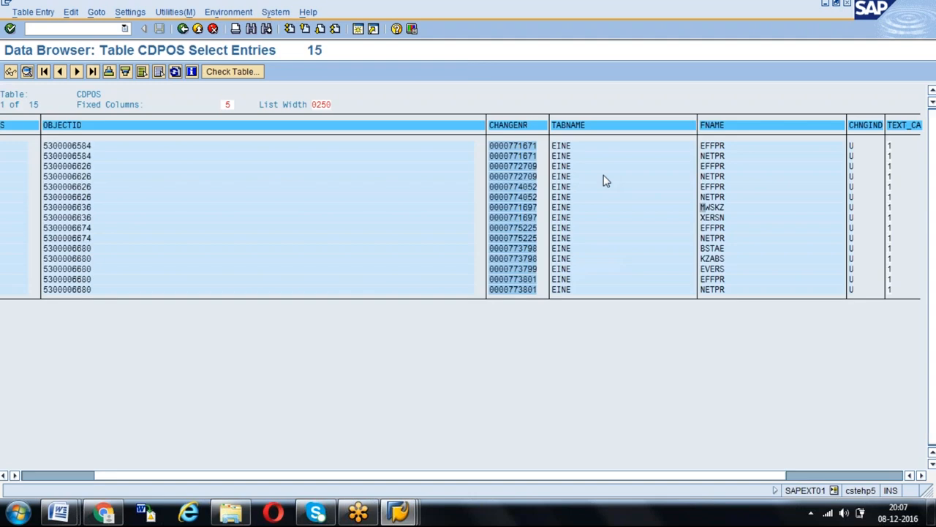
left_click(183, 29)
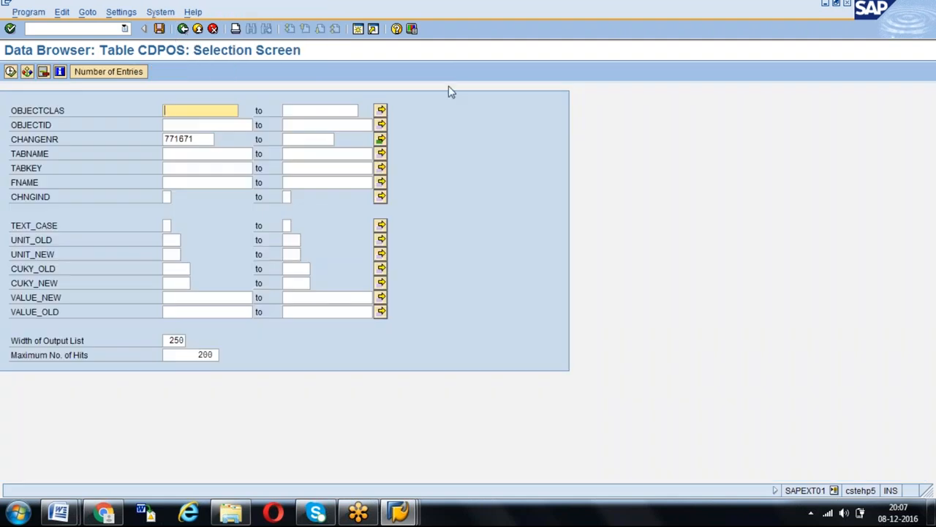
left_click(564, 12)
left_click(564, 12)
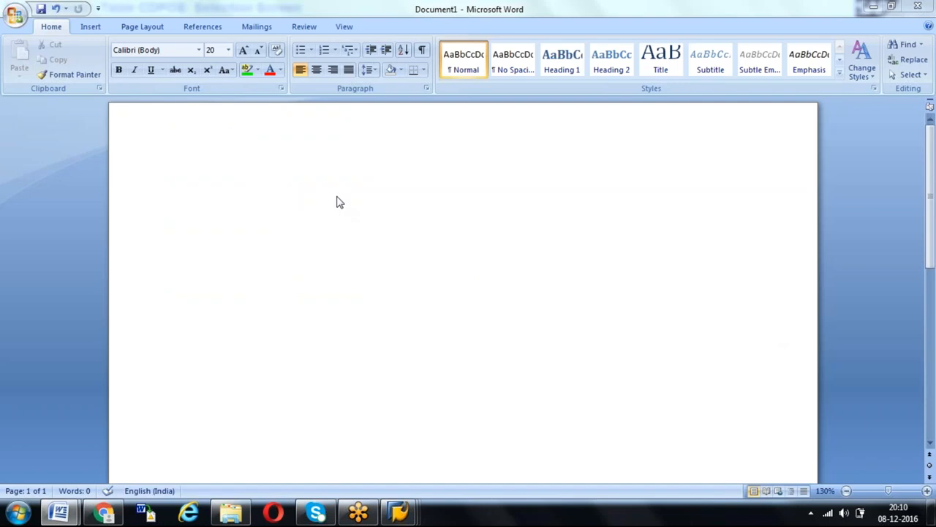
- In the blank Word document, write the first line "Material Price – 100 INR – 1Qty"
type("Material")
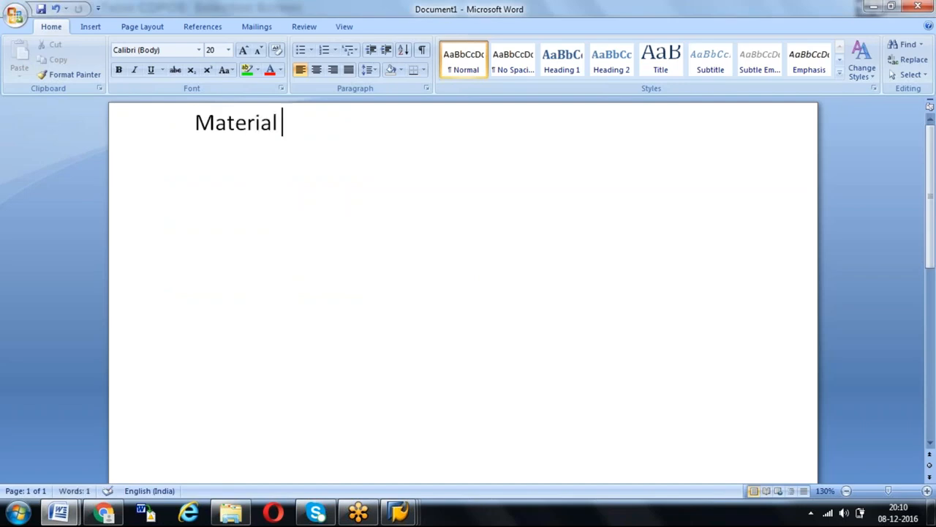
type(" Price ")
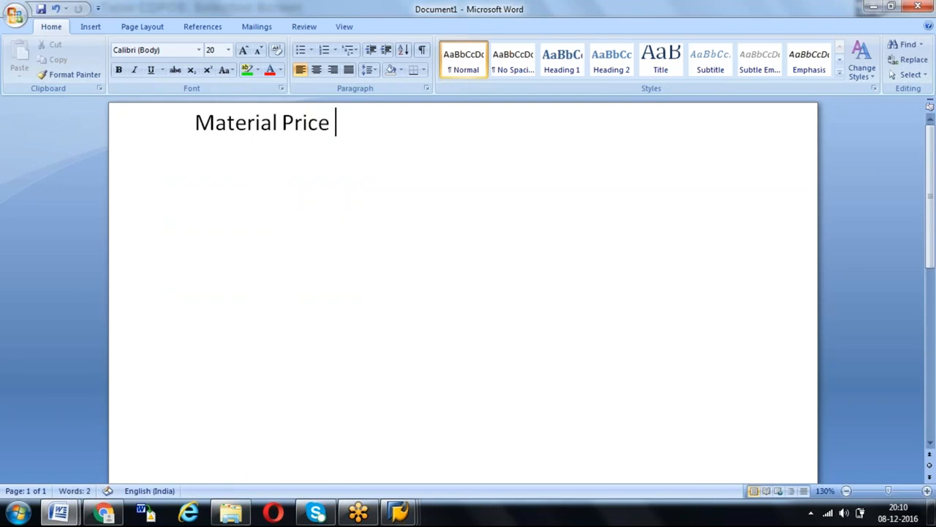
type("- 100 in")
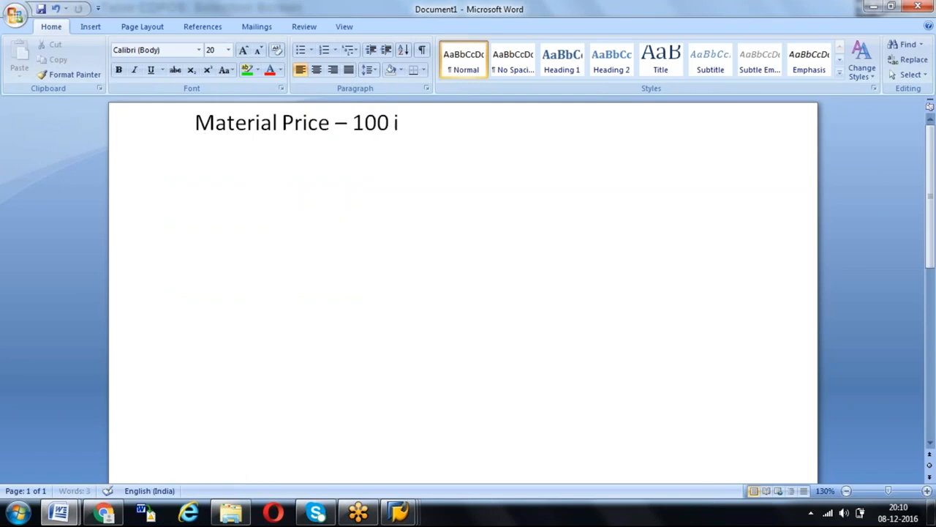
key("BackSpace")
key("BackSpace")
key("BackSpace")
type("INR")
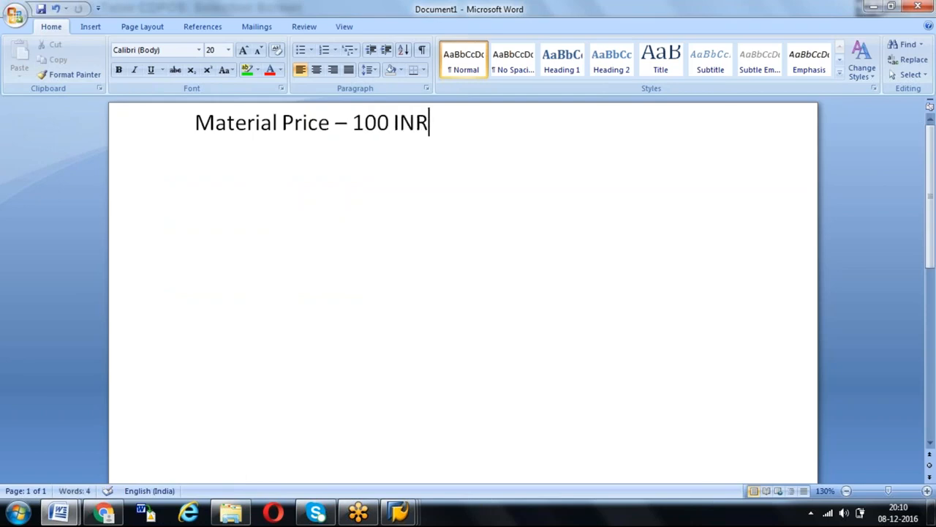
type(" - 1")
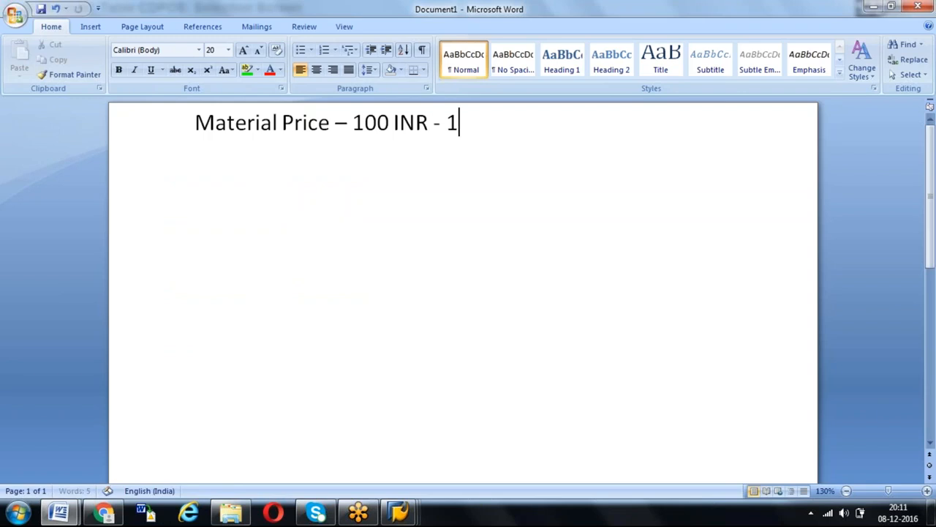
type("Oty")
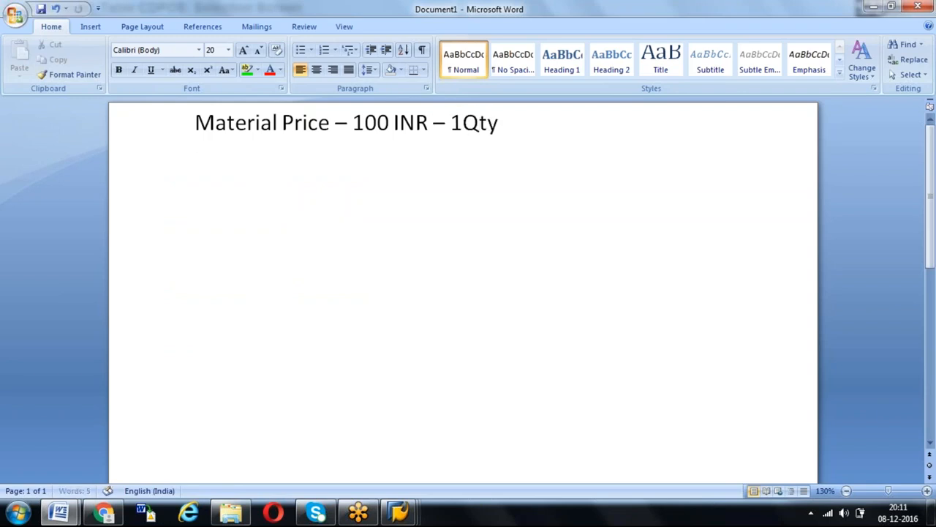
- Add the line "Freight – 40 INR" below the material price
key("Return")
type("Freight -")
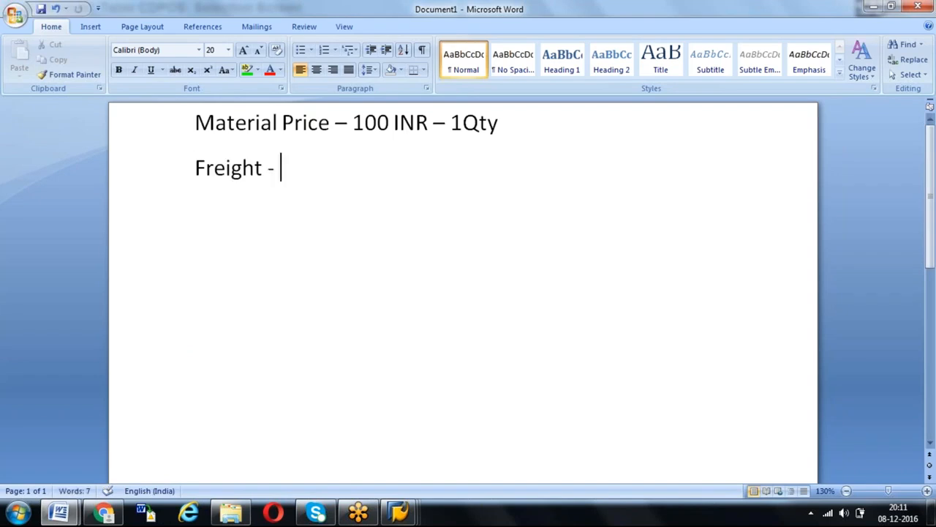
type(" 40 INR")
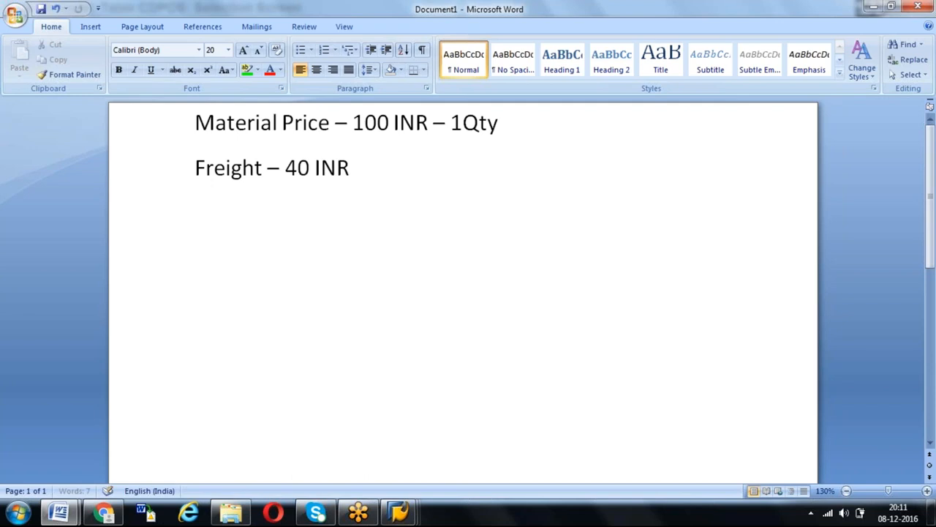
type(" -")
key("BackSpace")
- Leave a blank line below the freight, add the heading "GR:", and start a new paragraph two lines below it
key("Return")
key("Return")
type("g")
key("BackSpace")
type("Gr")
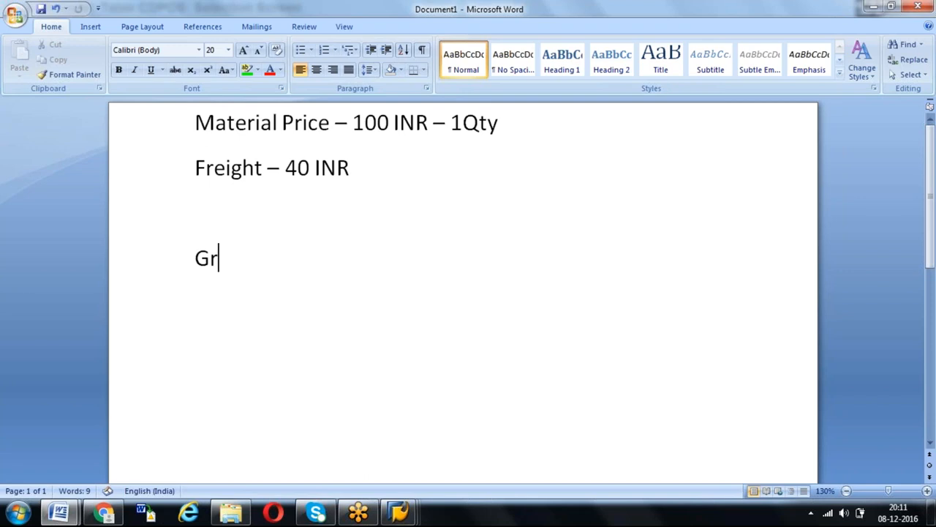
key("BackSpace")
type("R:")
key("Return")
key("Return")
type("i")
key("BackSpace")
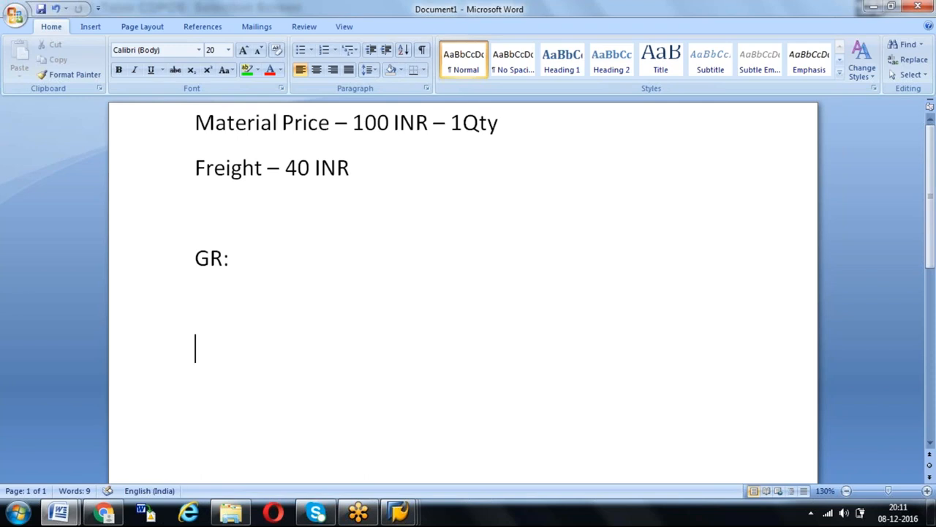
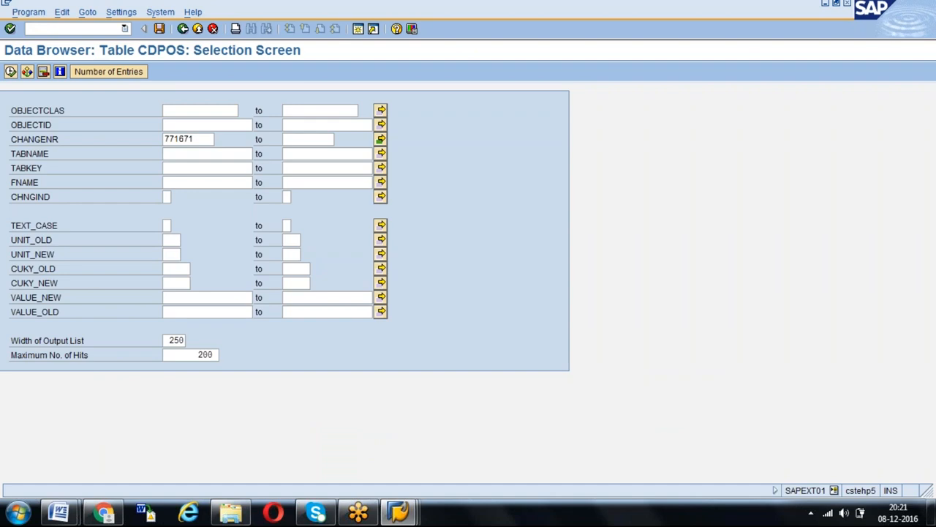
- Open a new SAP logon and sign in with the user name and account password, confirming the multiple-logon choice
left_click(399, 512)
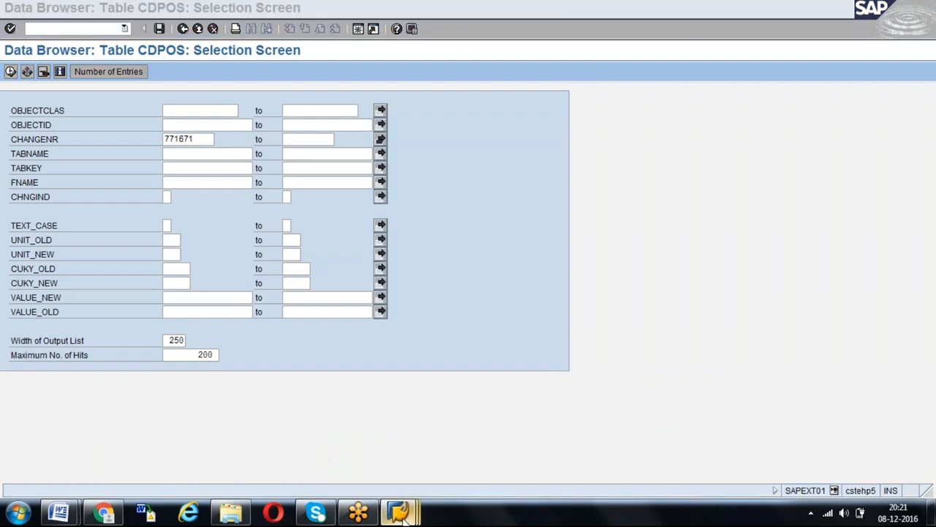
left_click(160, 390)
key("Return")
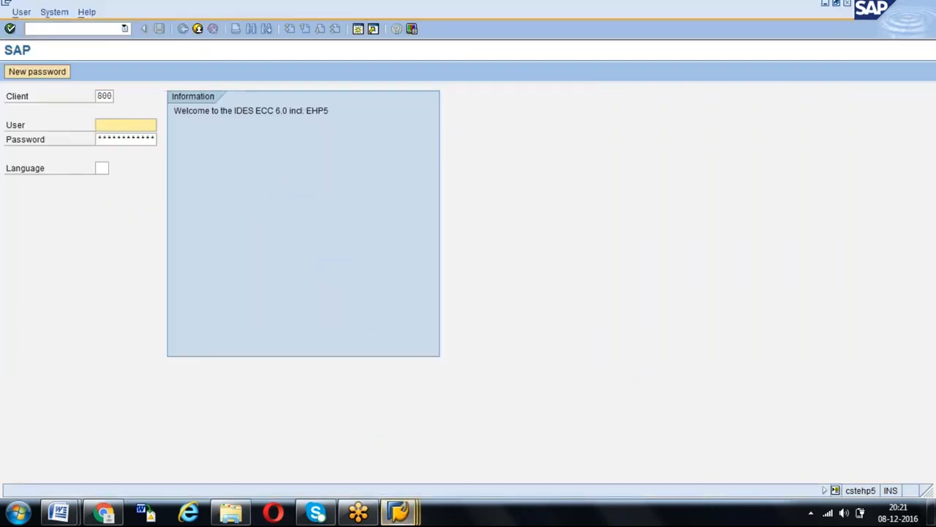
key("Down")
key("Tab")
type("*")
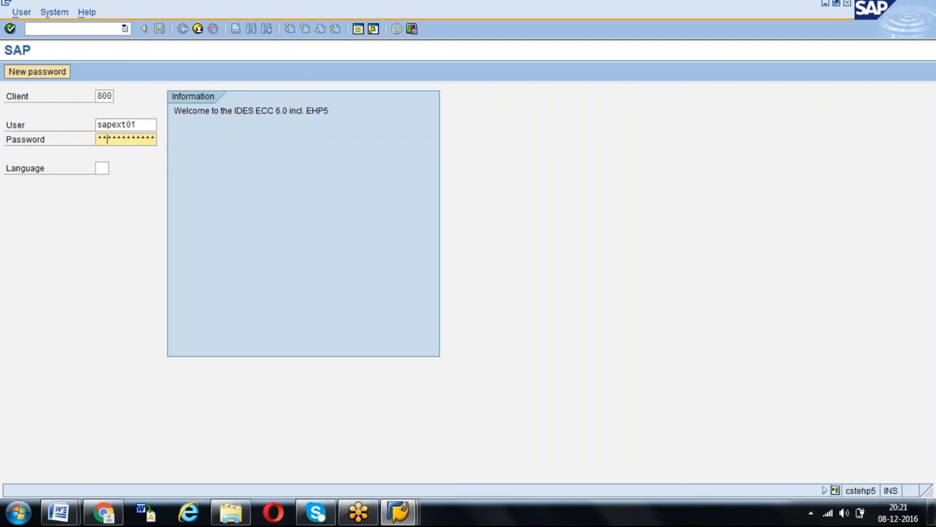
type("*")
key("Return")
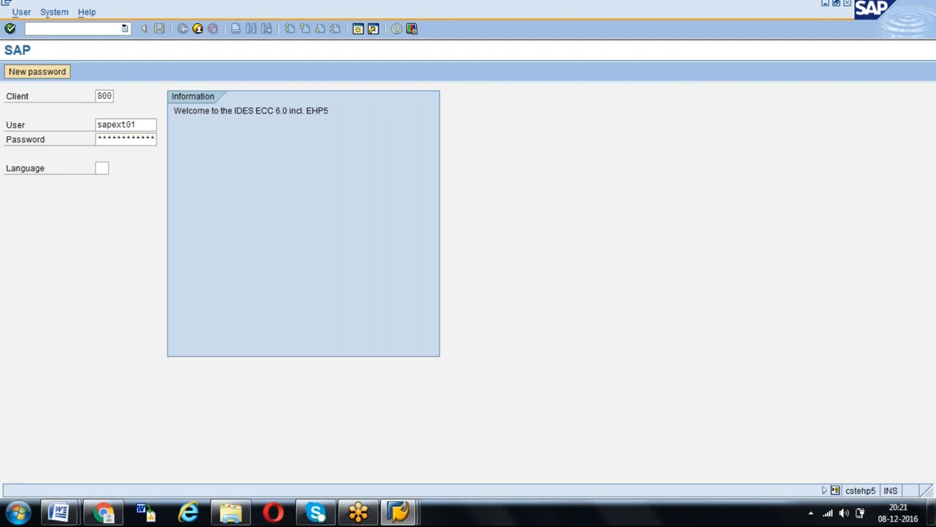
key("Up")
key("Return")
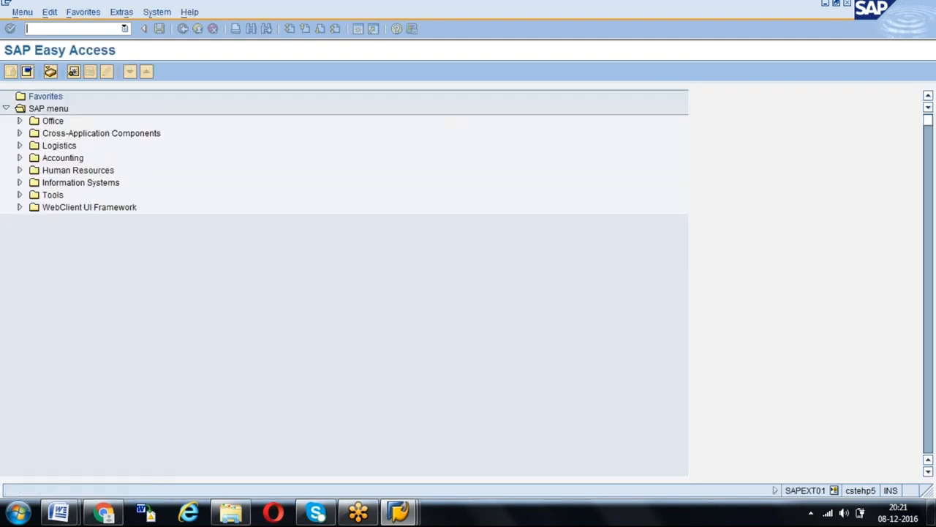
- Start the vendor creation transaction mk01 and dismiss the broken-connection error without opening its details
type("mk01")
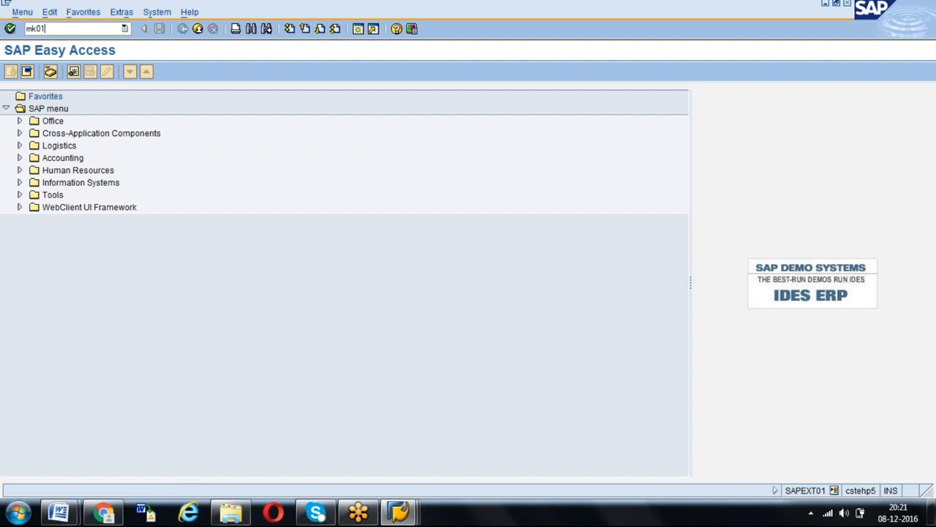
key("Return")
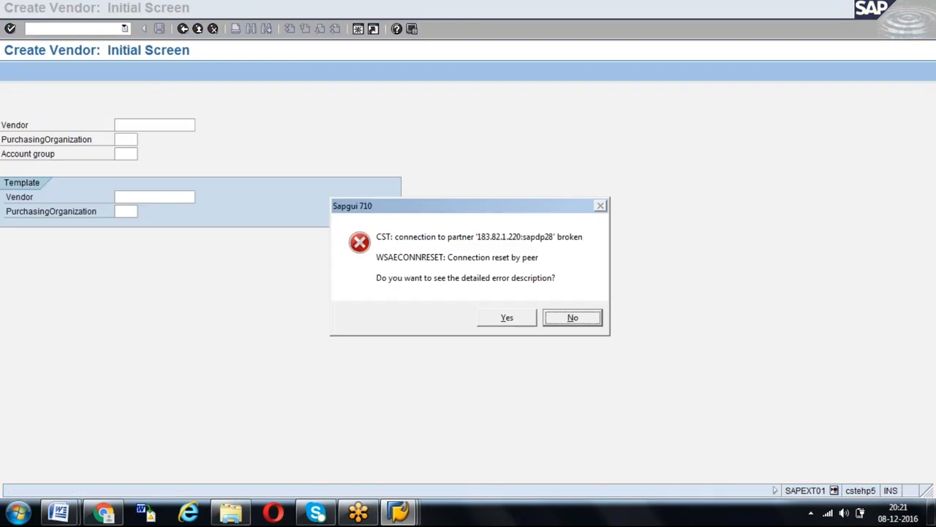
key("Return")
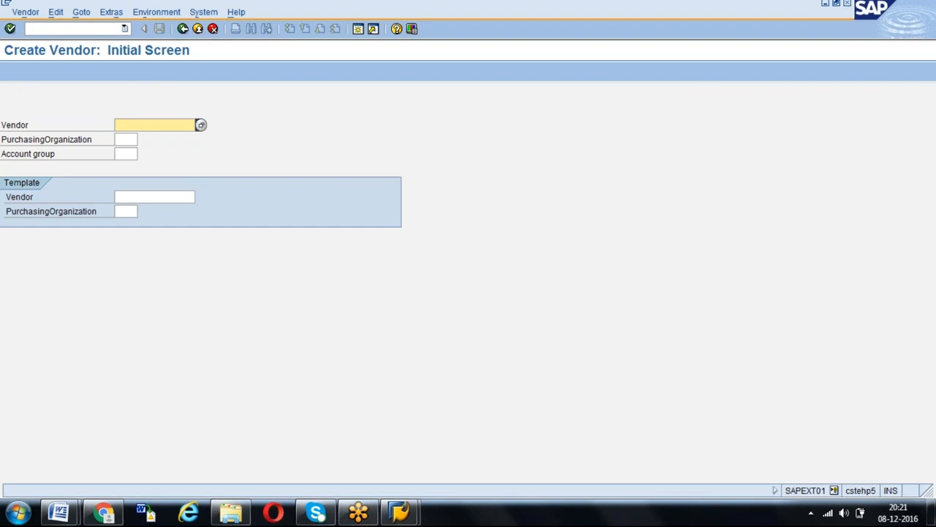
- Start vendor gkv6 with purchasing organization gkpo and account group 0001, leaving the template empty, and continue to the address data
type("T")
key("BackSpace")
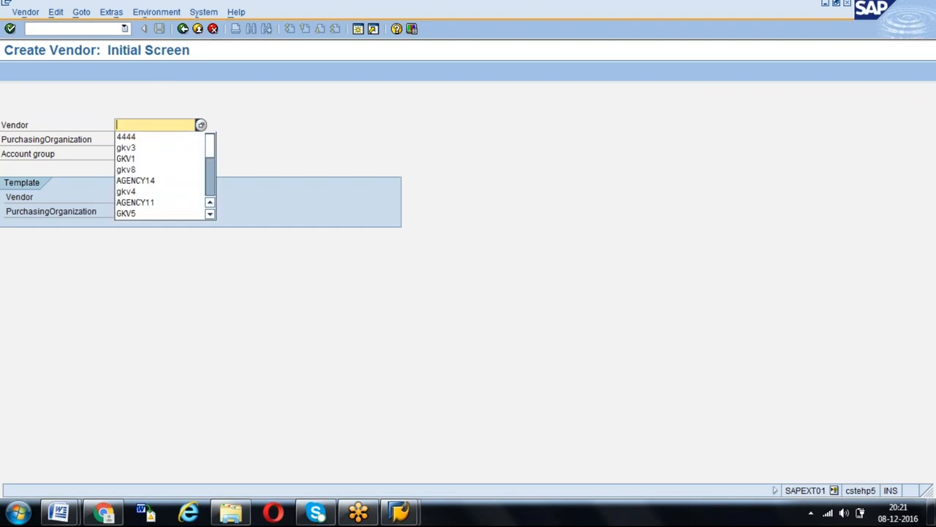
type("gkv")
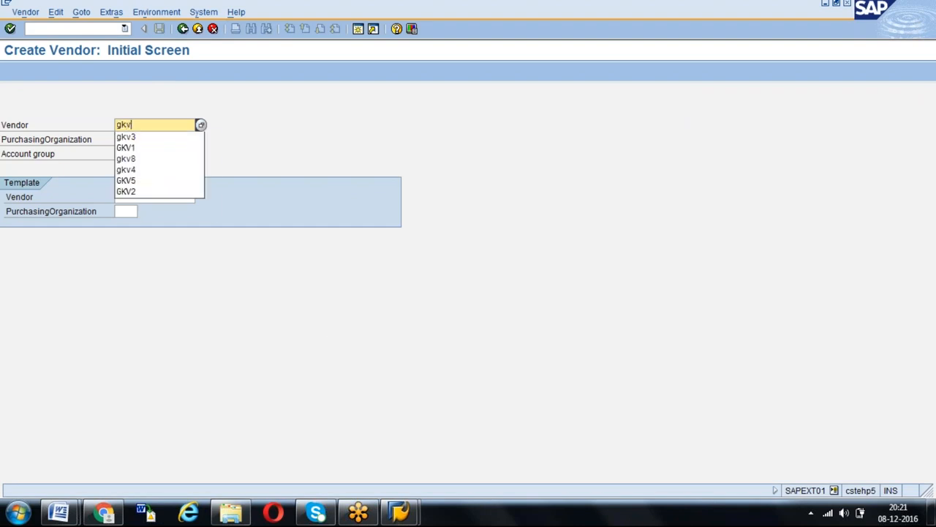
type("6")
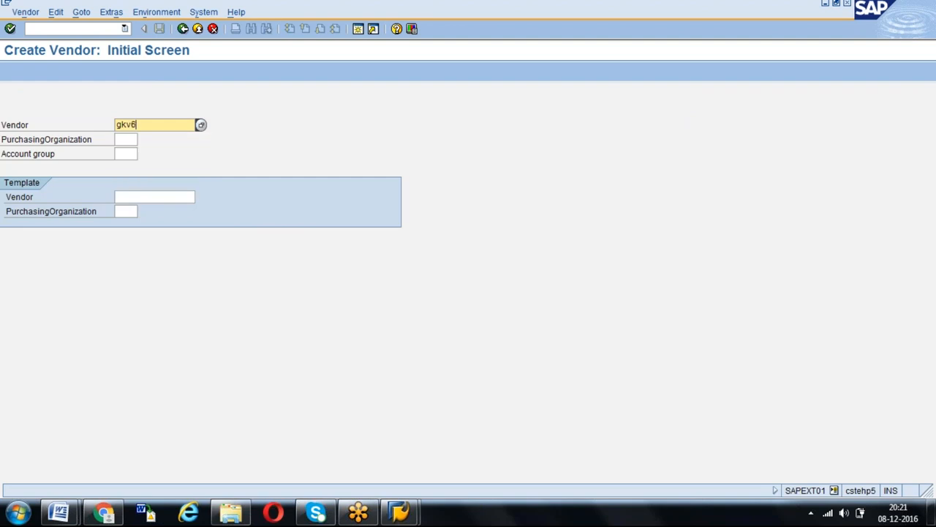
key("Tab")
type("gkc")
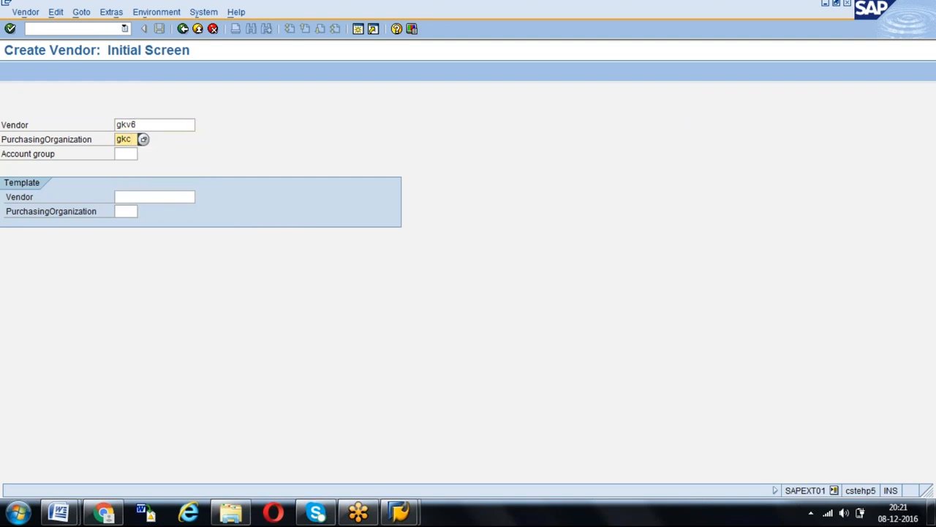
key("BackSpace")
type("po")
key("Tab")
type("0001")
key("Tab")
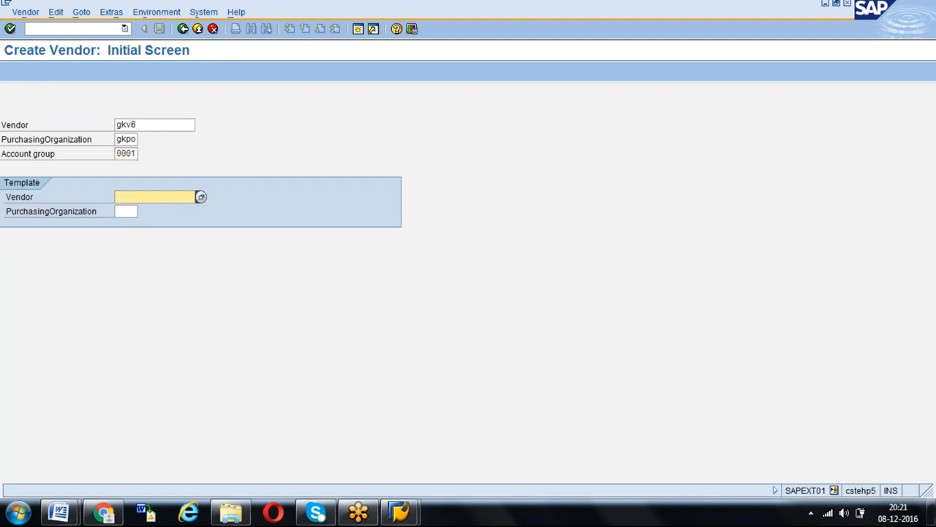
key("Return")
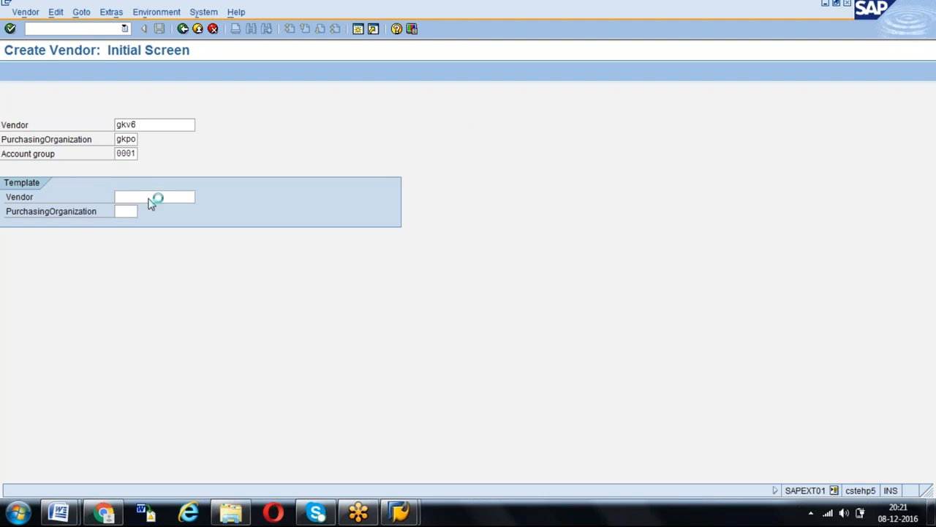
- Enter the title Mr. and the name "Test Goods Supplier" in the vendor's address data
type("Mr.")
key("Tab")
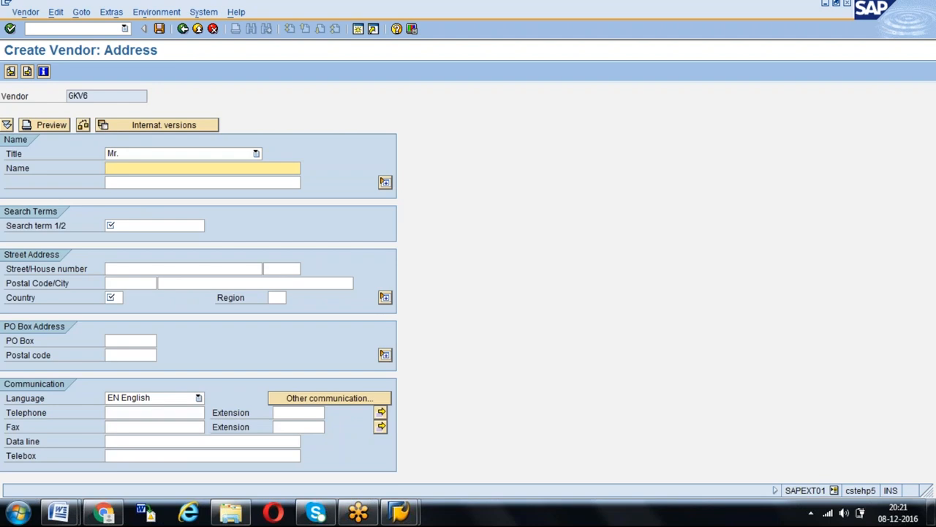
type("Test Goods Supplier")
key("Return")
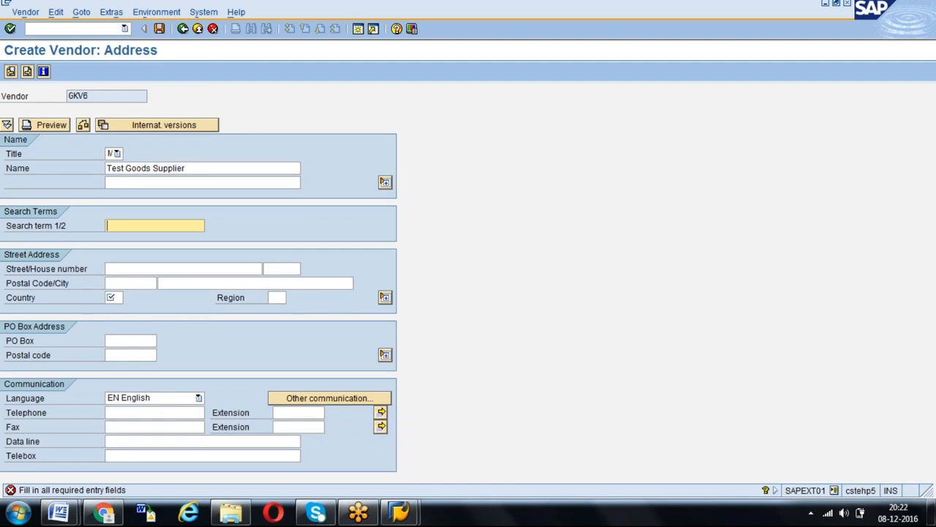
- Set search term GS, country IN and region 01 for the vendor, and continue past the address data
type("ts")
key("BackSpace")
key("BackSpace")
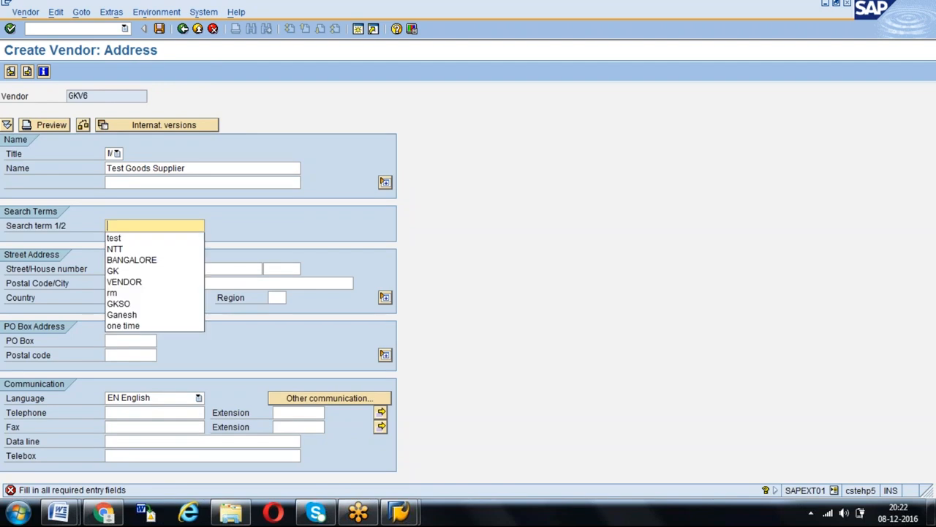
type("GS")
key("Return")
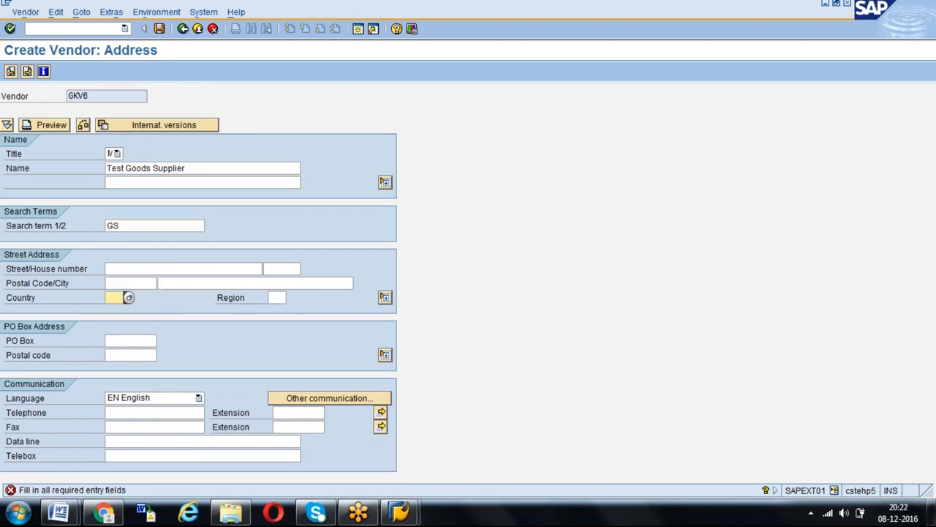
type("IN")
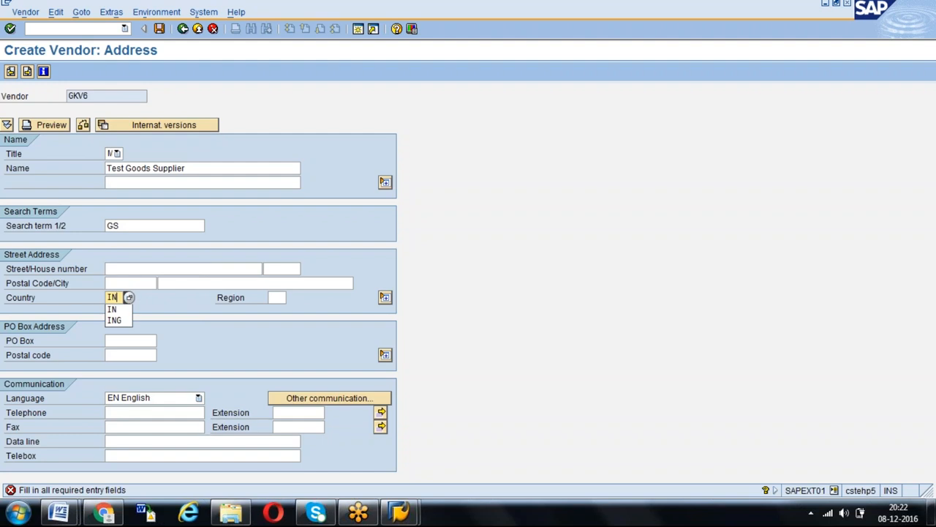
key("Tab")
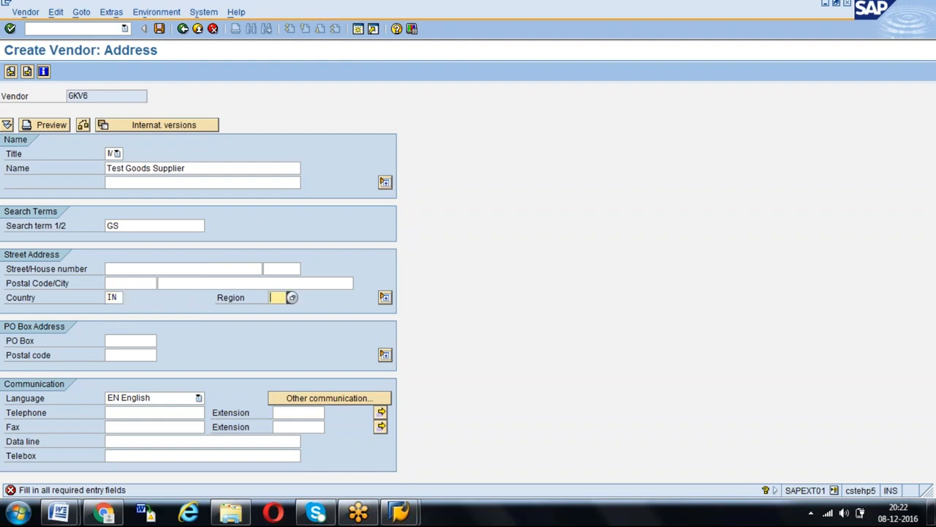
type("01")
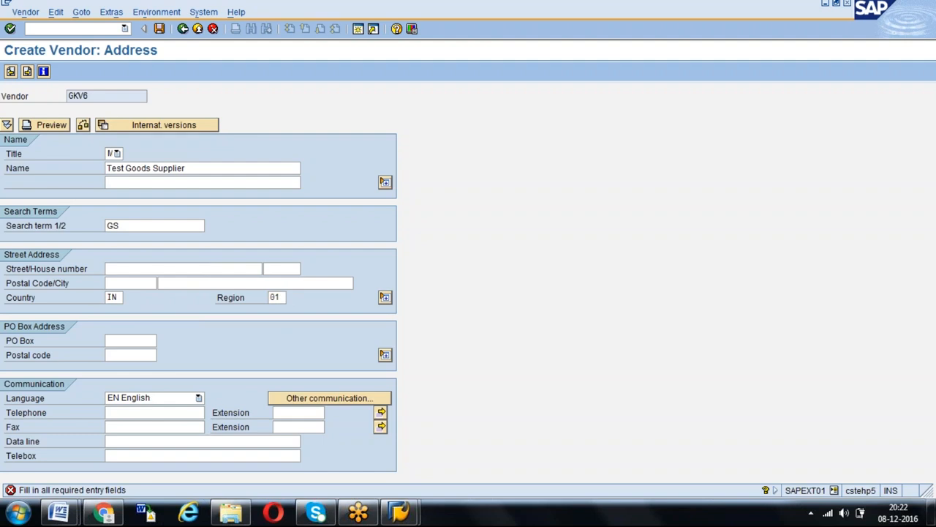
key("Return")
- In the vendor's purchasing data, set order currency INR and schema group GD, enable GR-Based Inv. Verif., and continue to the partner functions
key("Return")
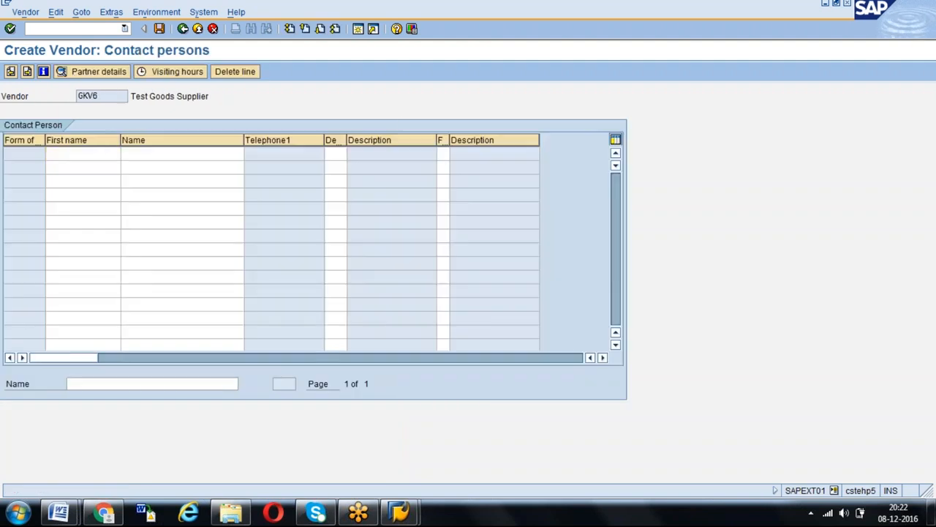
key("Return")
type("INR")
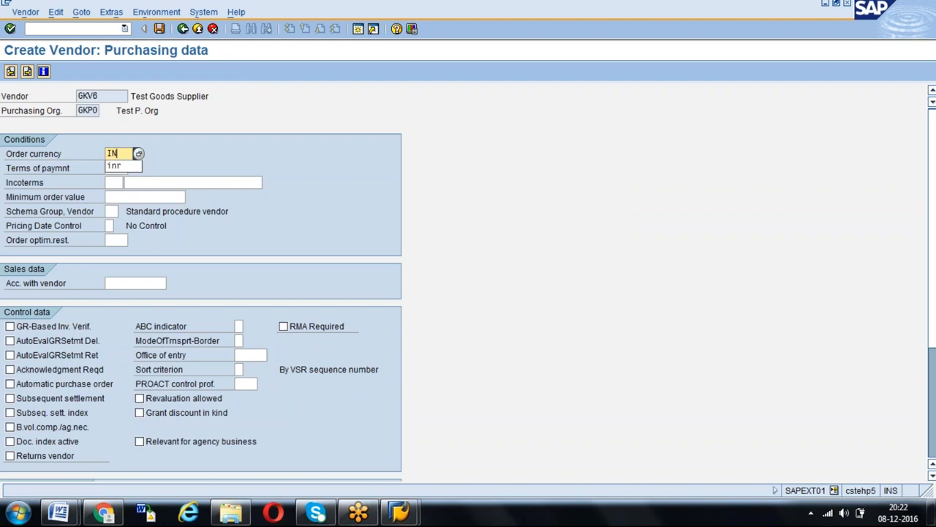
key("Tab")
left_click(111, 211)
type("G")
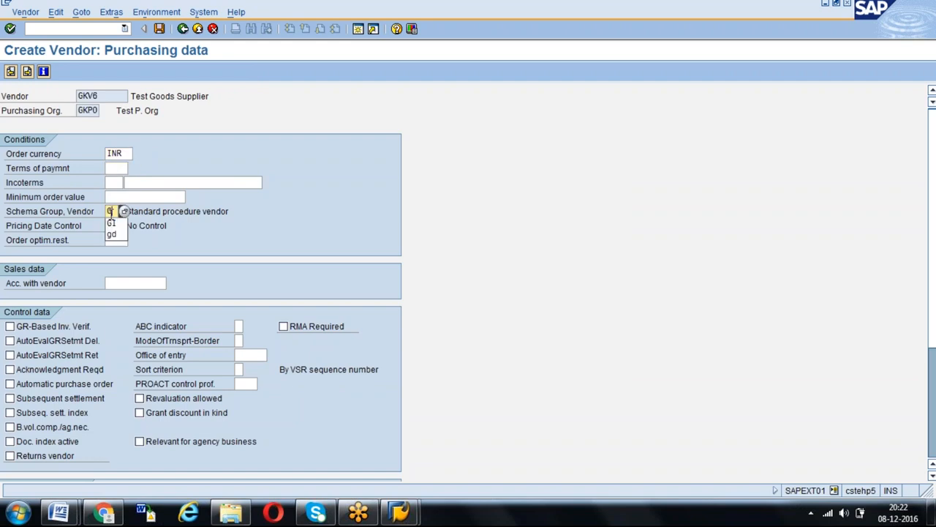
type("D")
left_click(12, 327)
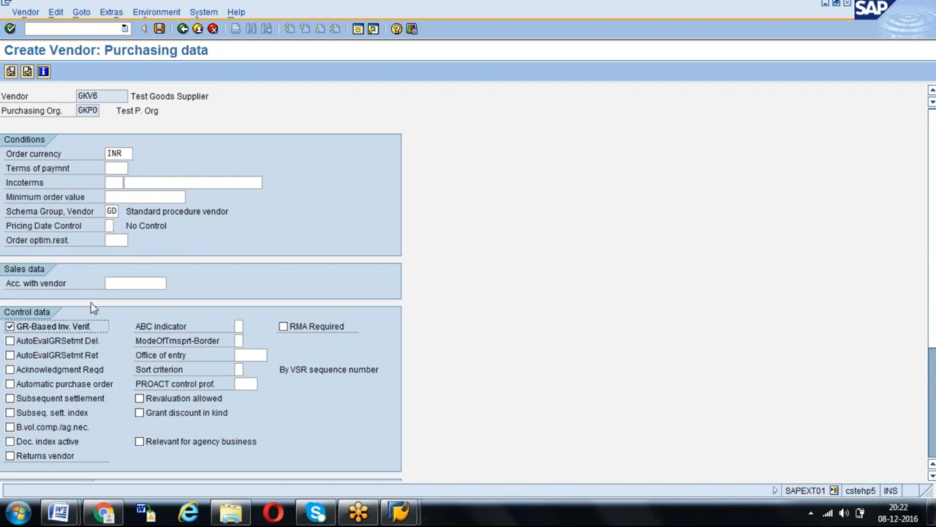
key("Return")
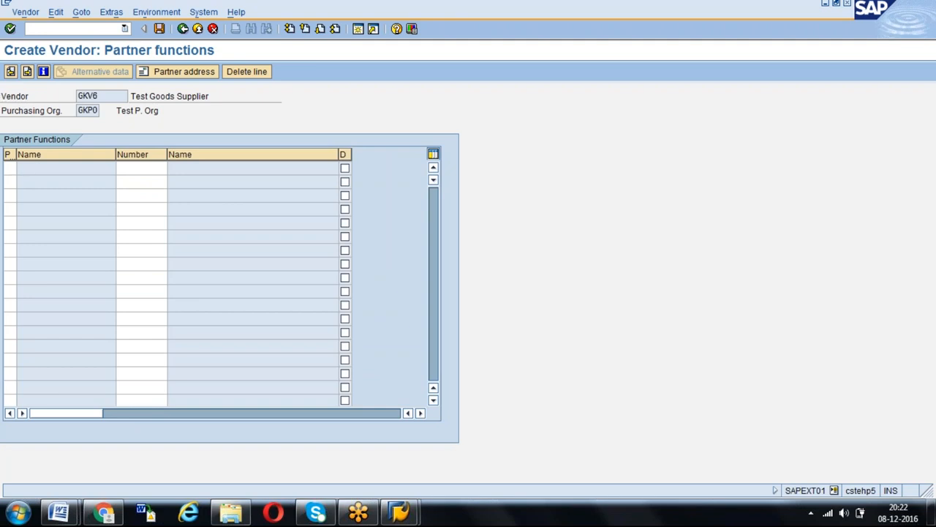
- Check the possible partner functions for the vendor and try to add partner function IV in the first row
key("F4")
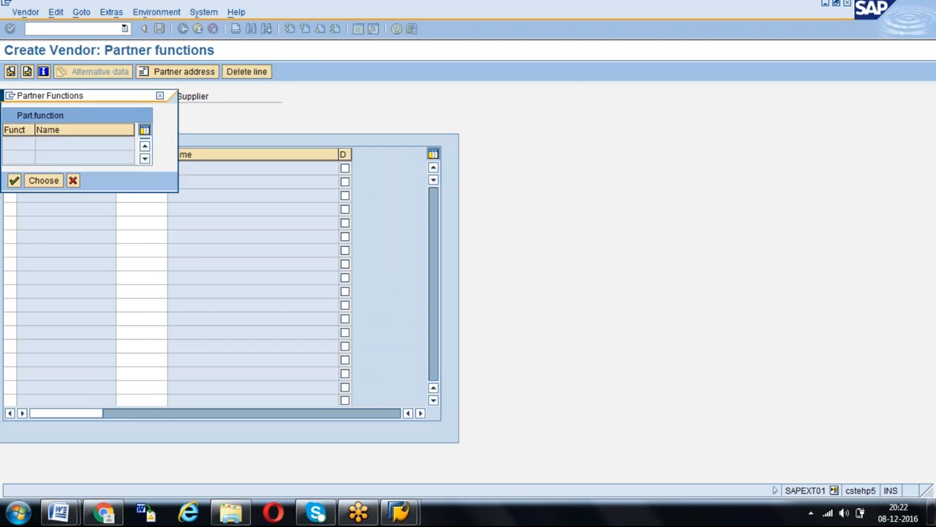
left_click(73, 181)
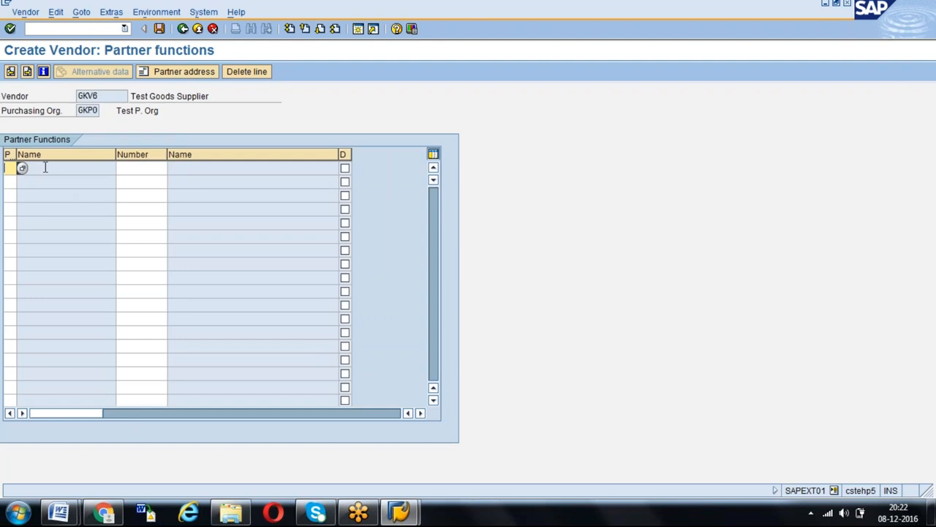
left_click(78, 31)
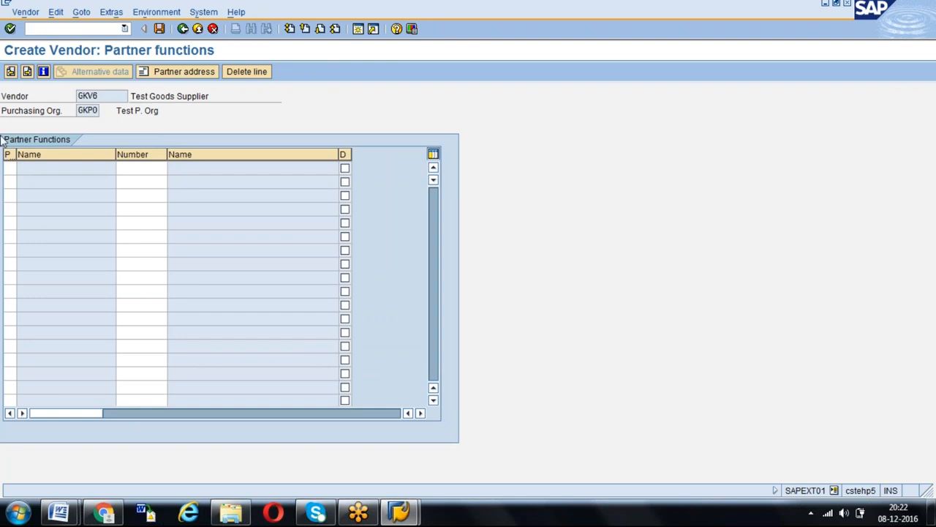
left_click(13, 168)
type("IV")
key("Return")
- Restart vendor creation without saving the current vendor and look through the list of vendor account groups
left_click(55, 29)
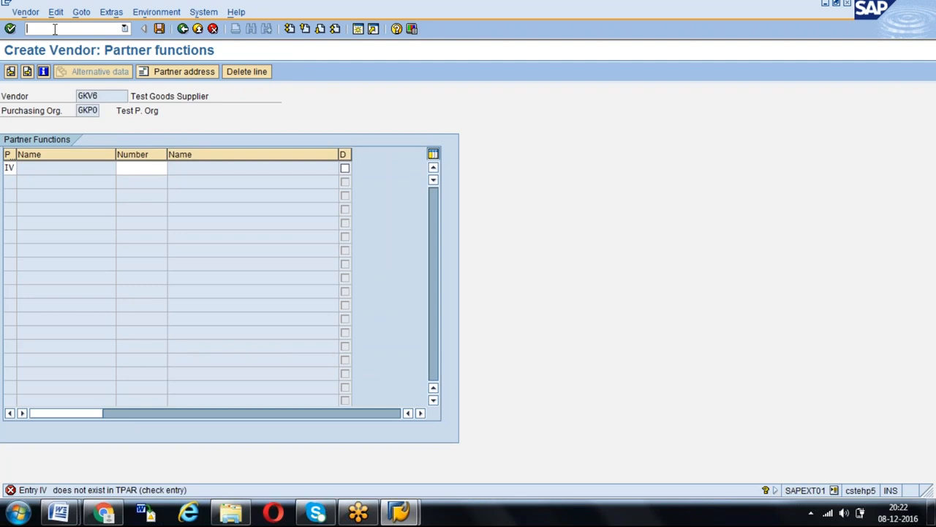
type("/N")
type("xk01")
key("Return")
left_click(123, 155)
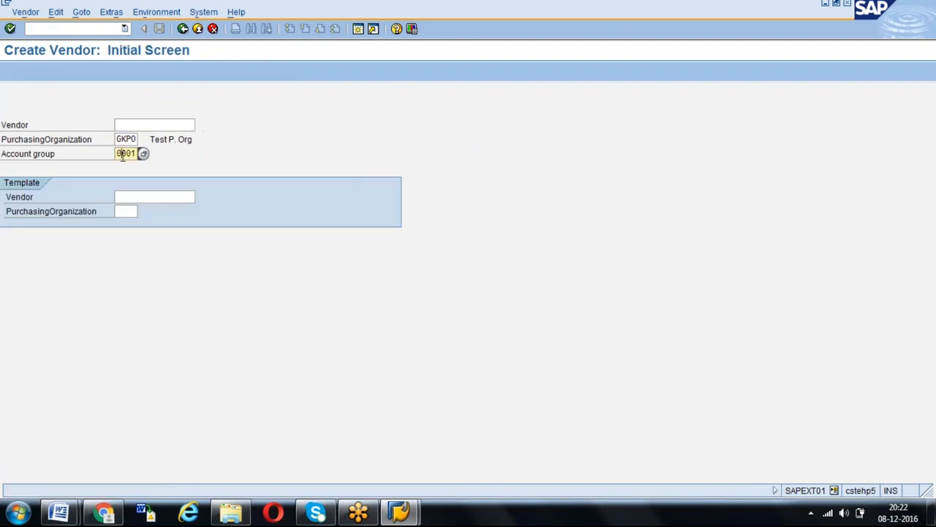
key("F4")
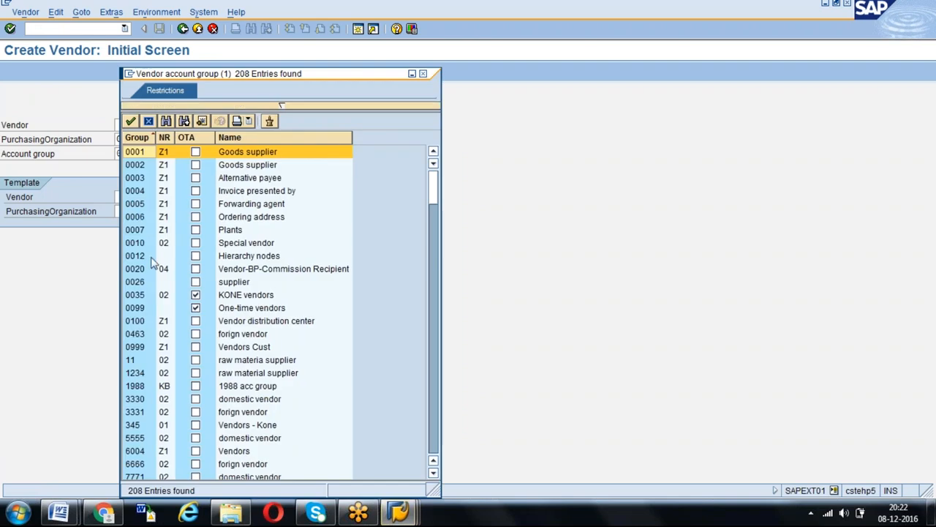
scroll(152, 263, "down", 20)
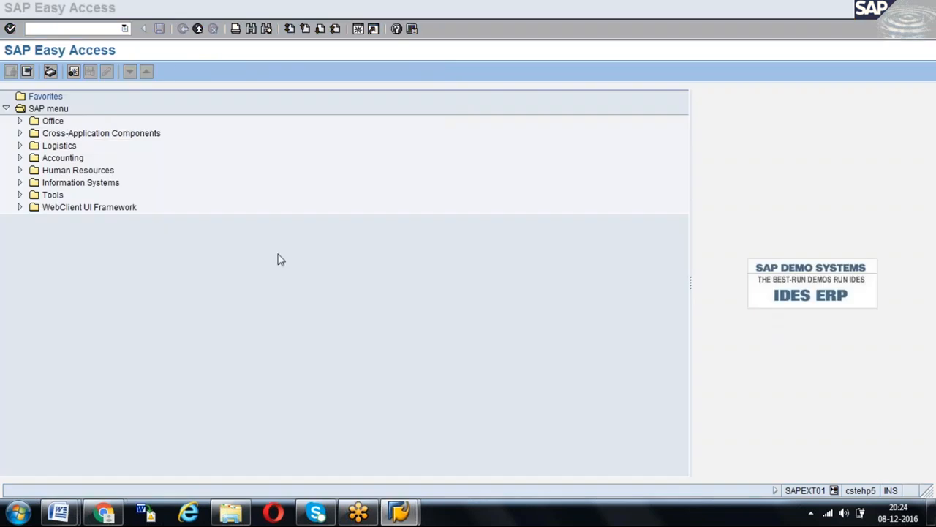
left_click(281, 260)
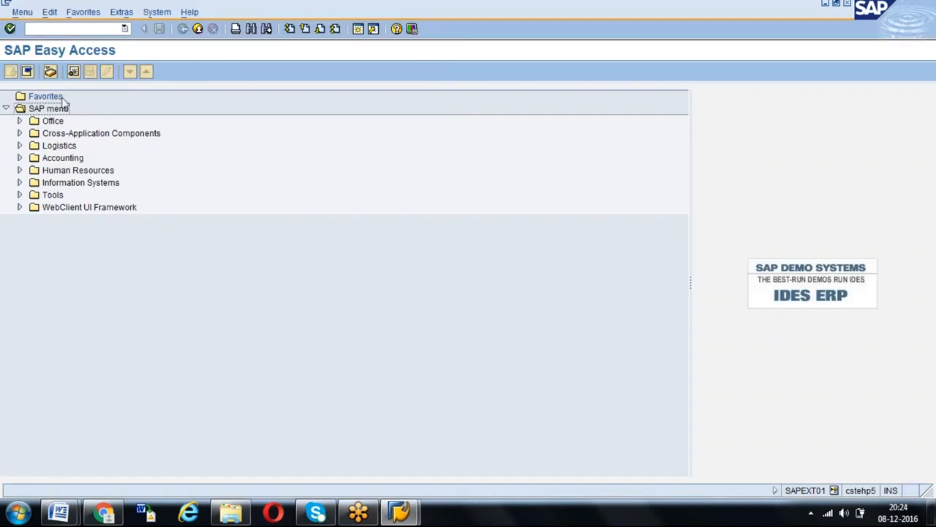
- Open vendor creation with transaction xk01 and set the purchasing organization to GPOR
left_click(54, 33)
type("xk01")
key("Return")
key("Tab")
key("Delete")
key("Delete")
key("Delete")
key("Delete")
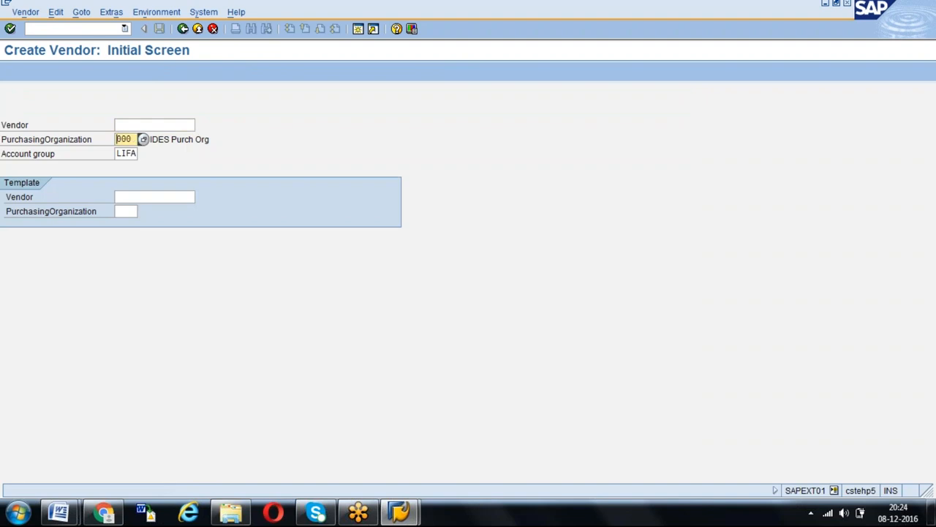
type("GP0R")
key("Tab")
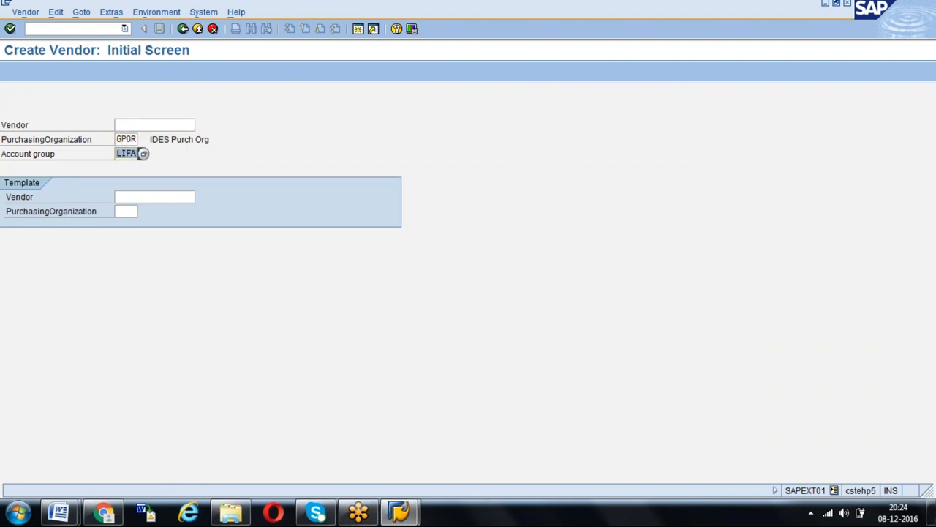
- Set account group VEND and vendor code GKV6, and continue to the address data
type("VEND")
key("Return")
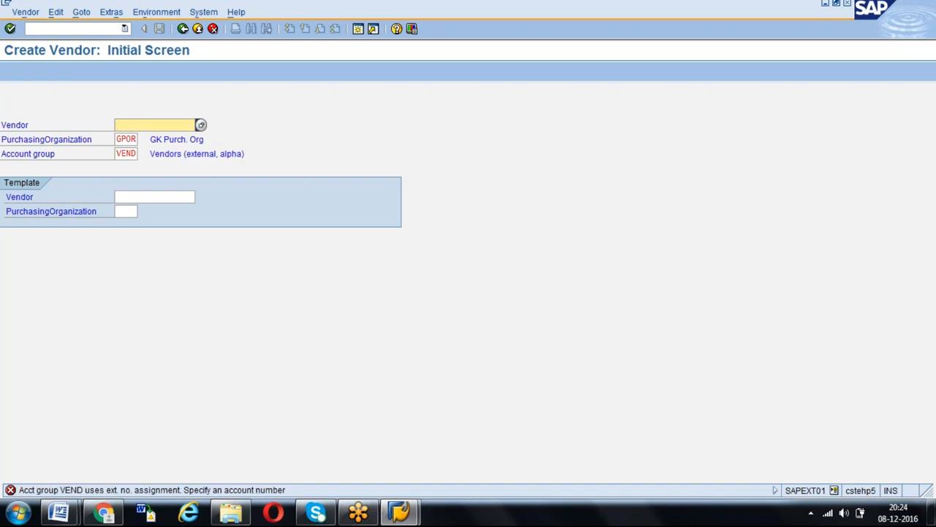
type("GKV6")
key("Return")
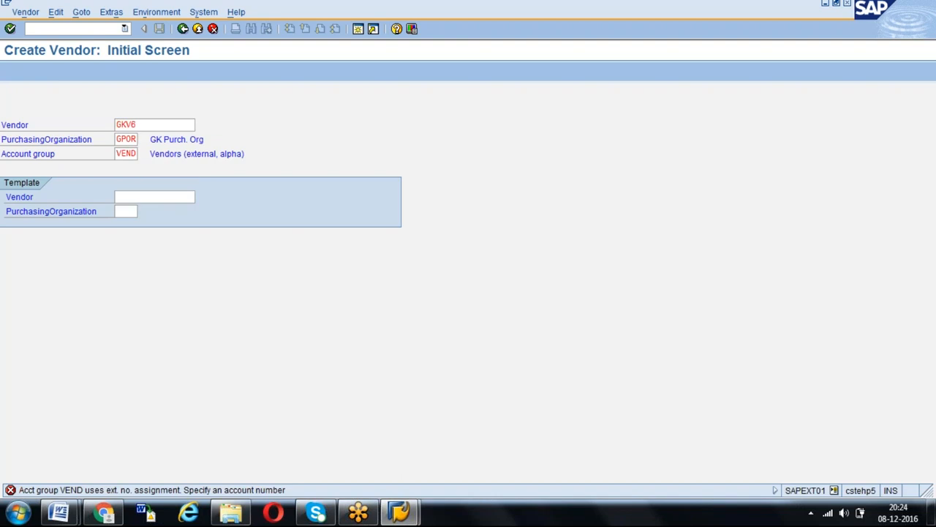
- Set the vendor's title to Mr. and its name to Test Goods Supplier
type("Mr.")
key("Tab")
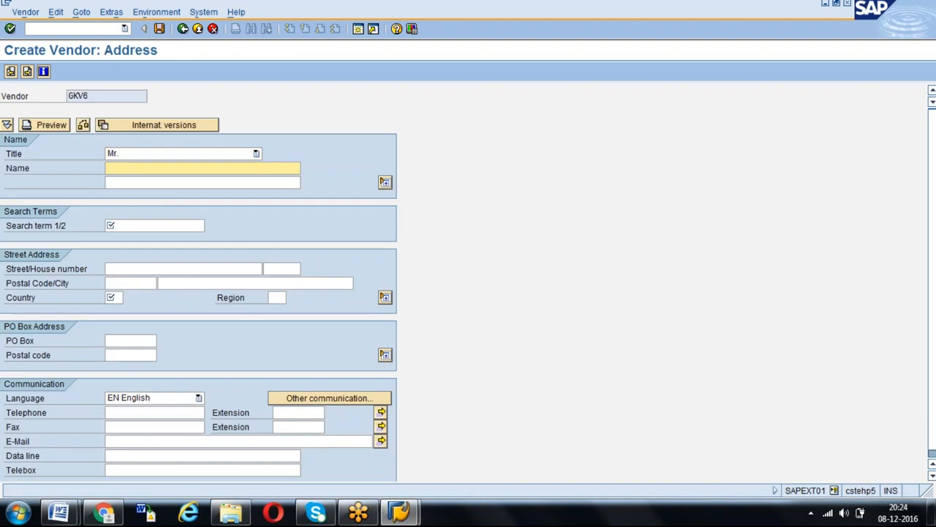
type("T")
key("Down")
key("Return")
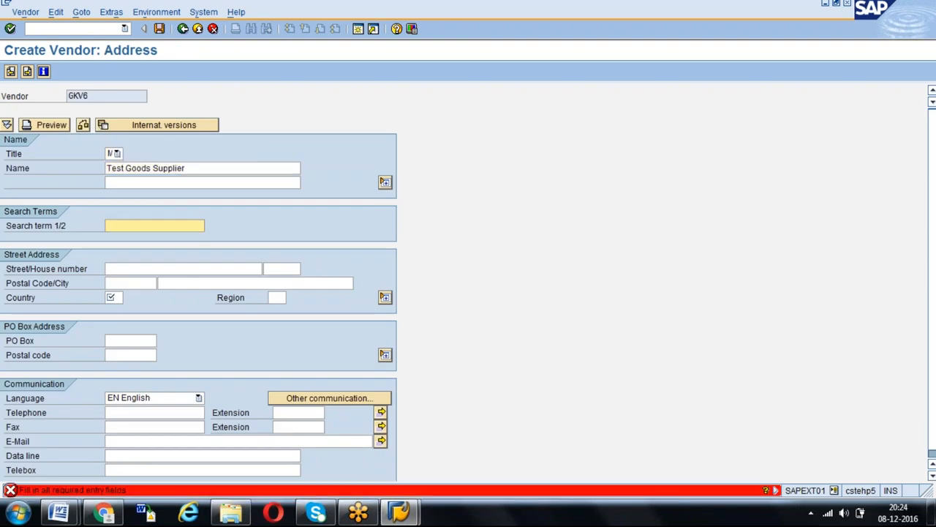
- Set search term GS, country IN and region 01, and continue to the vendor's purchasing data
type("GS")
key("Return")
type("IN")
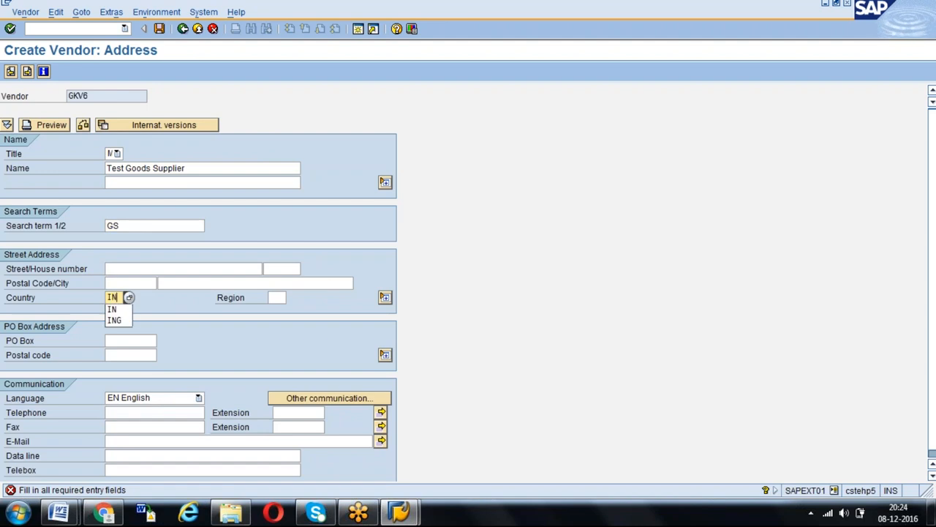
key("Tab")
type("01")
key("Return")
key("Return")
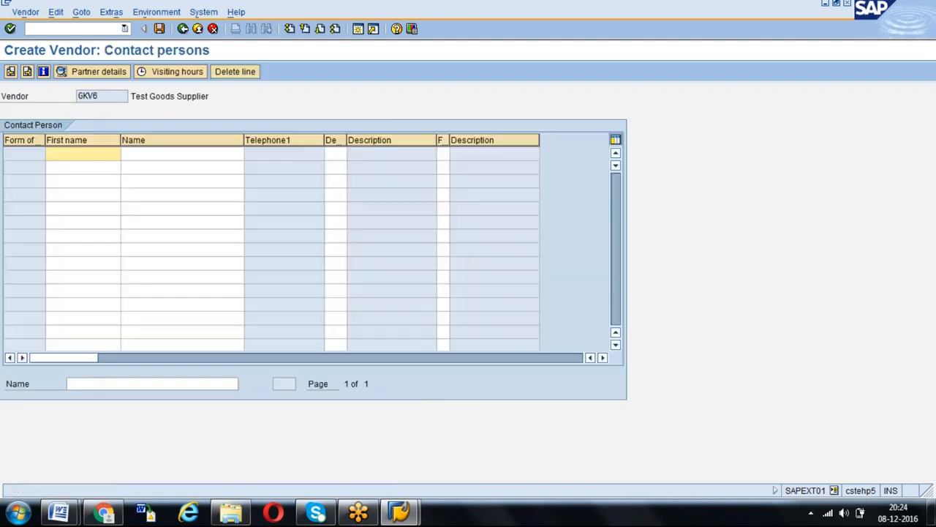
key("Return")
- Set order currency INR and schema group GD, enable GR-Based Inv. Verif., and continue to the partner functions
type("INR")
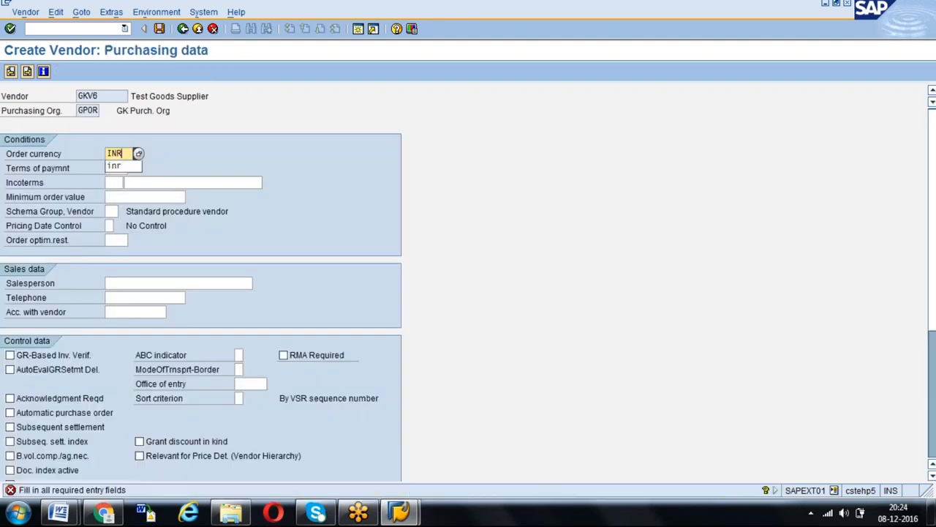
key("Return")
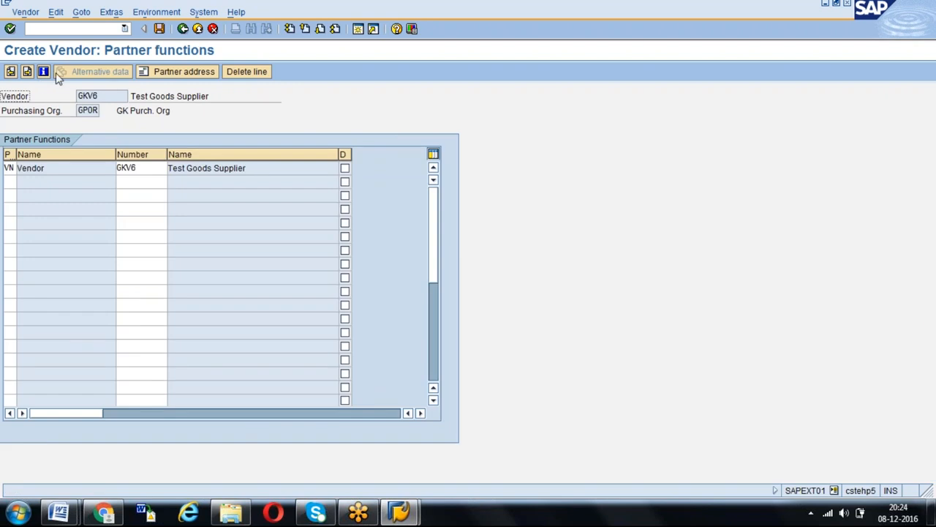
left_click(12, 72)
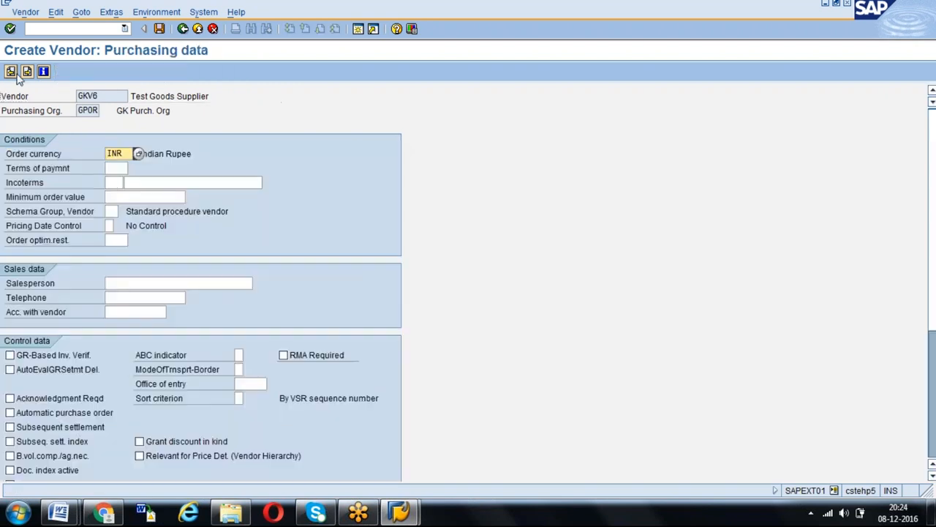
left_click(112, 211)
type("g")
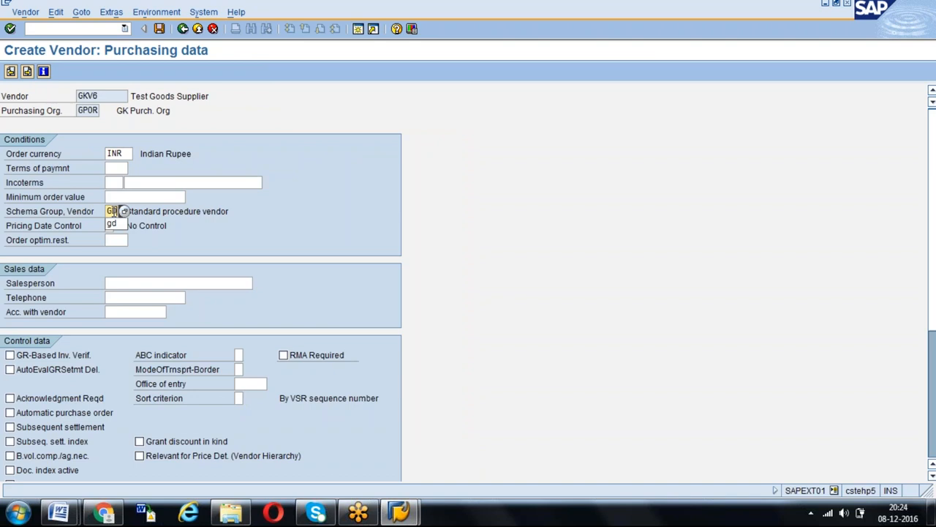
type("d")
left_click(10, 356)
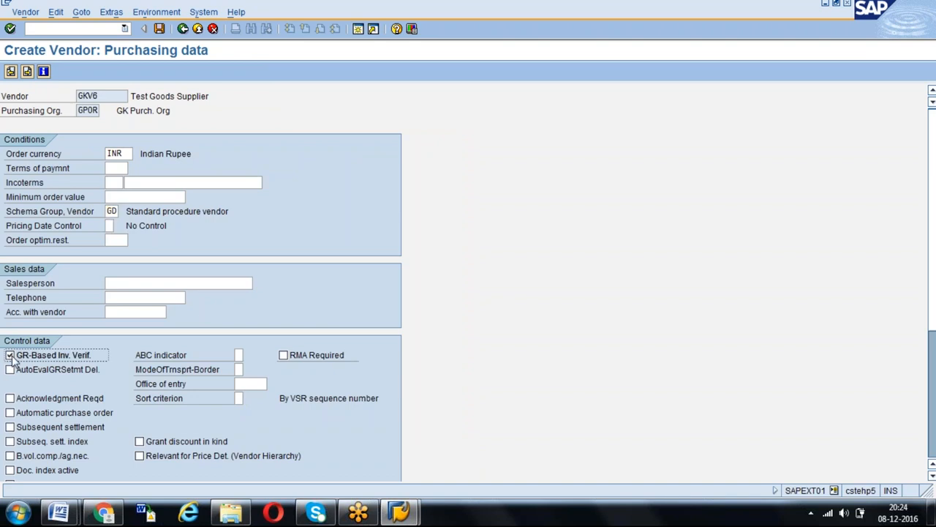
key("Return")
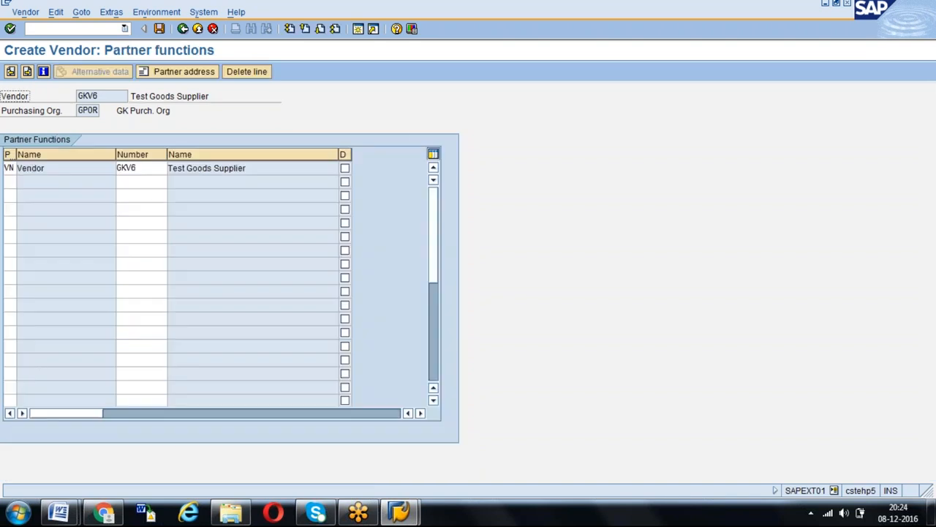
- Check which partner functions are available for the vendor's first partner row
left_click(10, 168)
key("F4")
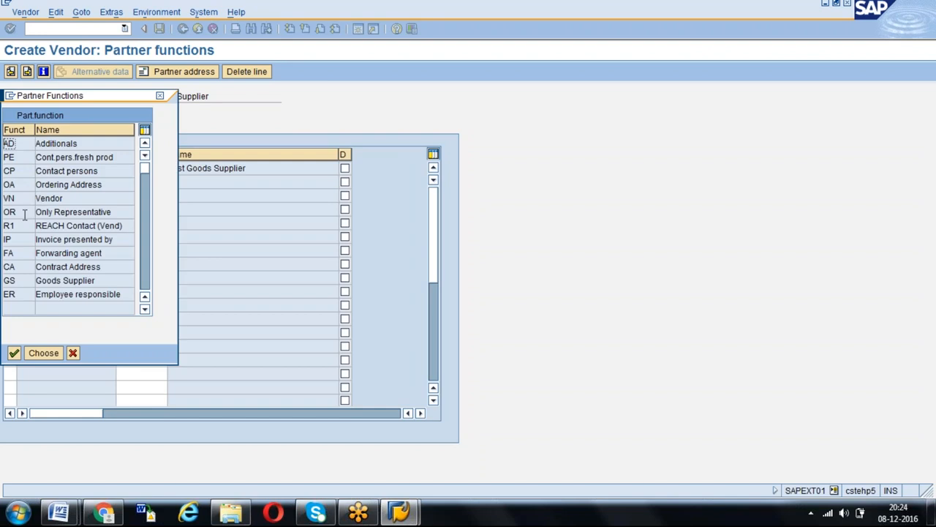
left_click(160, 95)
left_click(143, 168)
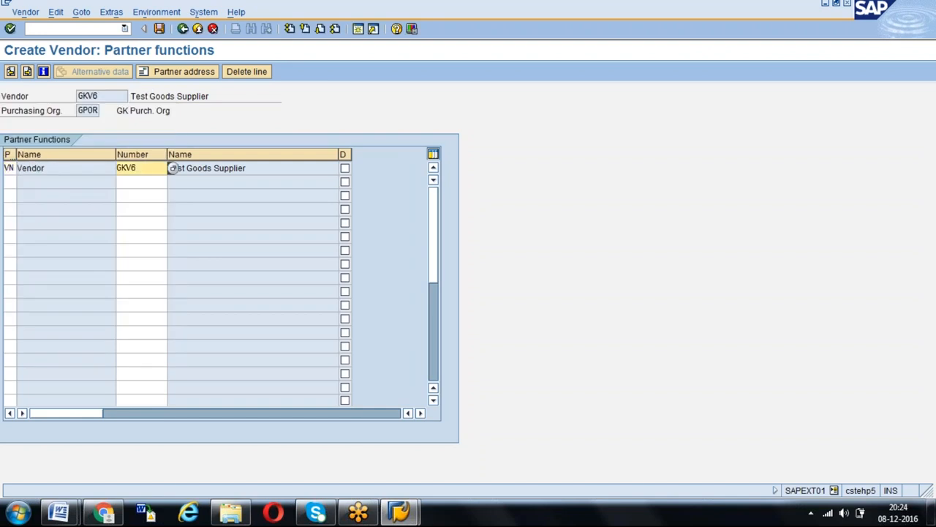
- Add partner function IP (Invoice presented by) in the second row
left_click(8, 181)
left_click(22, 181)
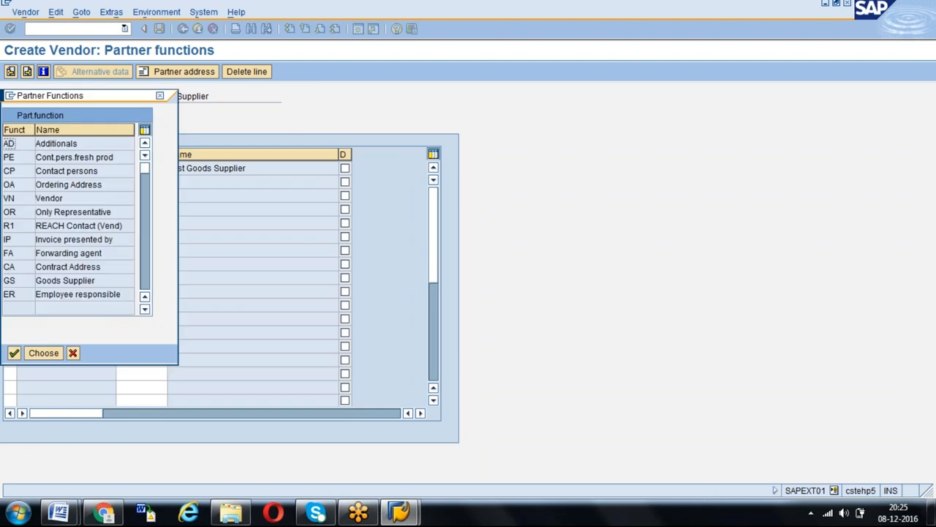
double_click(9, 239)
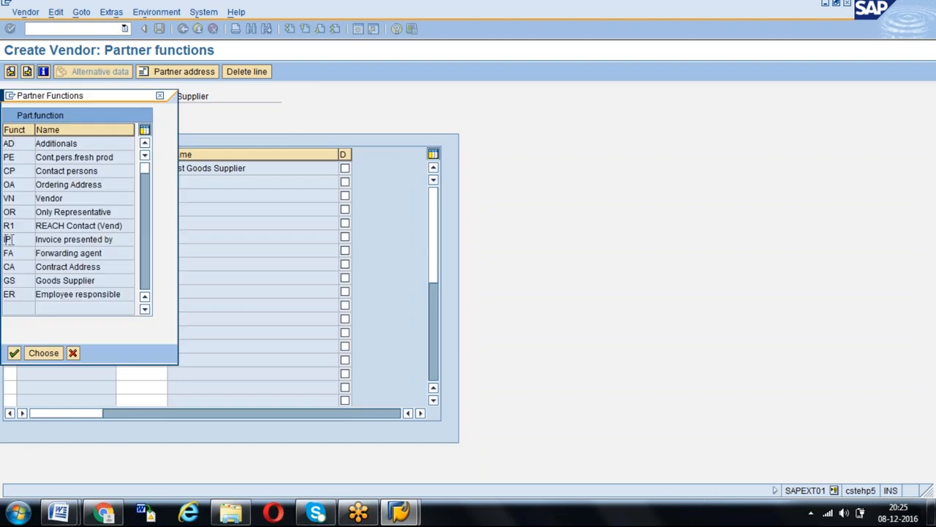
- Find vendor GKV3 through company code GKCC, assign it to the IP partner function, and save the new vendor
left_click(141, 182)
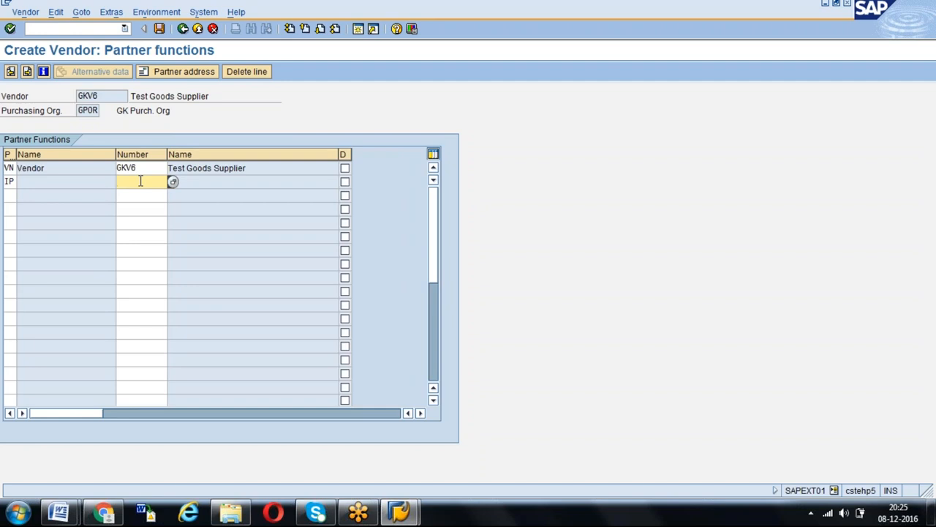
left_click(173, 181)
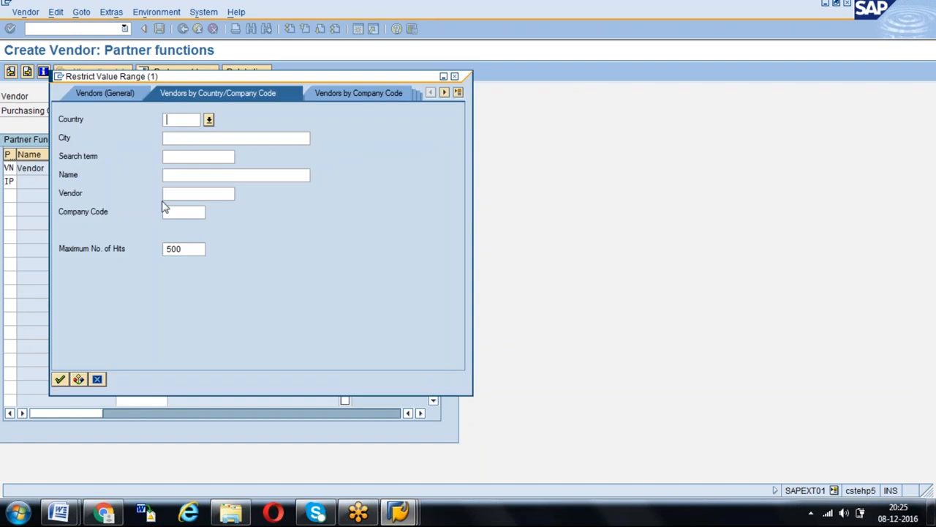
left_click(165, 212)
type("GKCC")
key("Return")
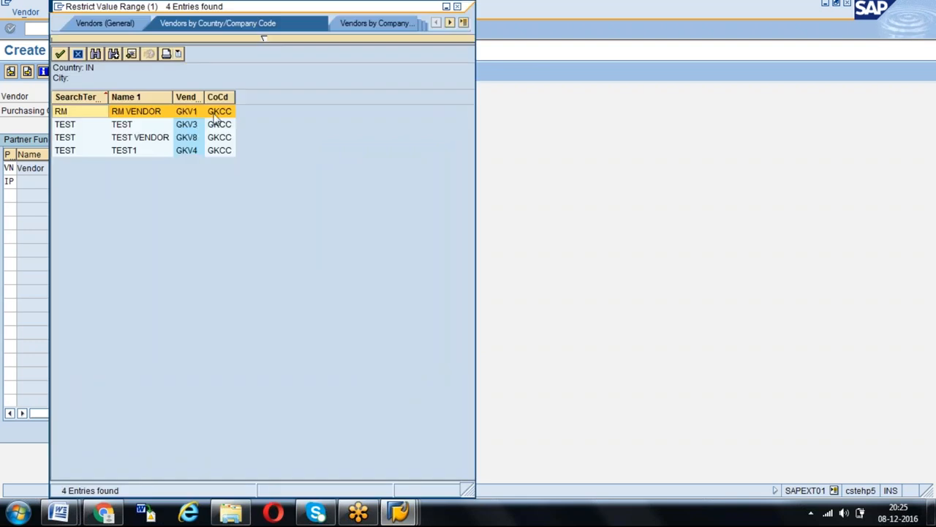
left_click(194, 126)
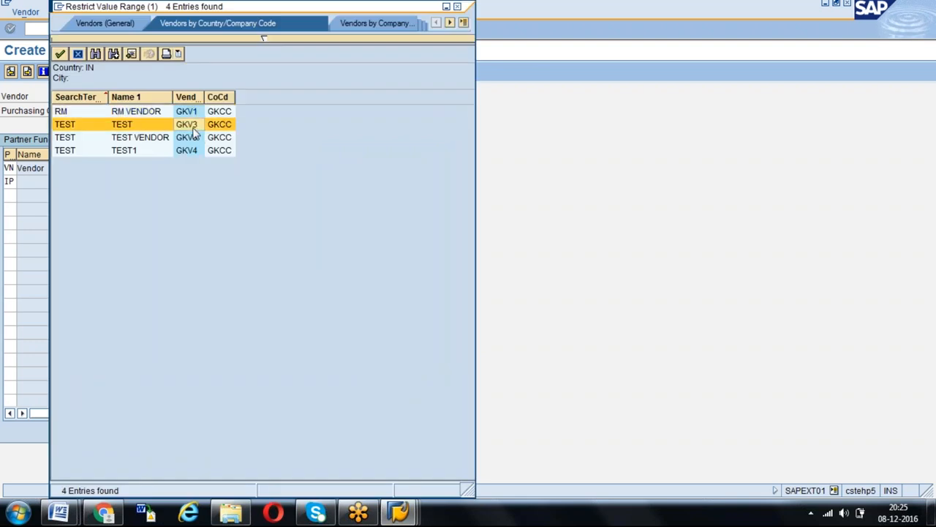
double_click(193, 129)
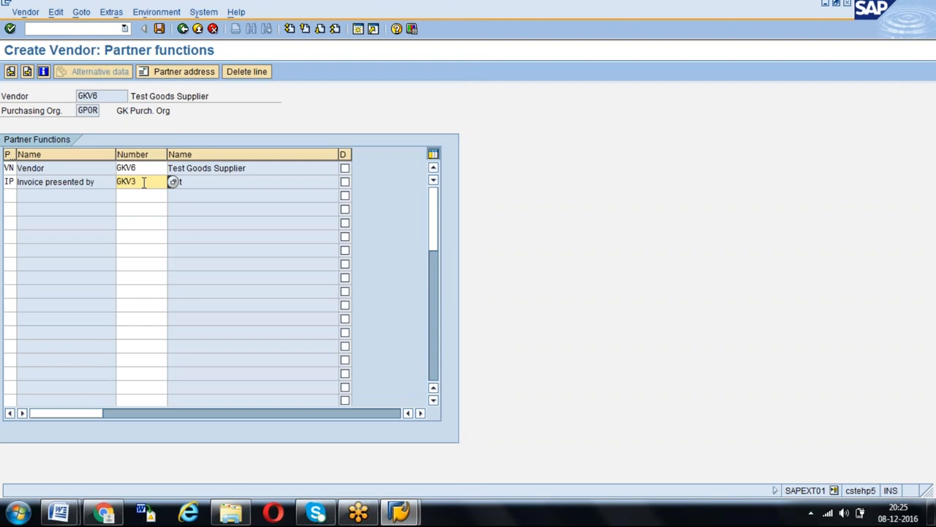
left_click(159, 30)
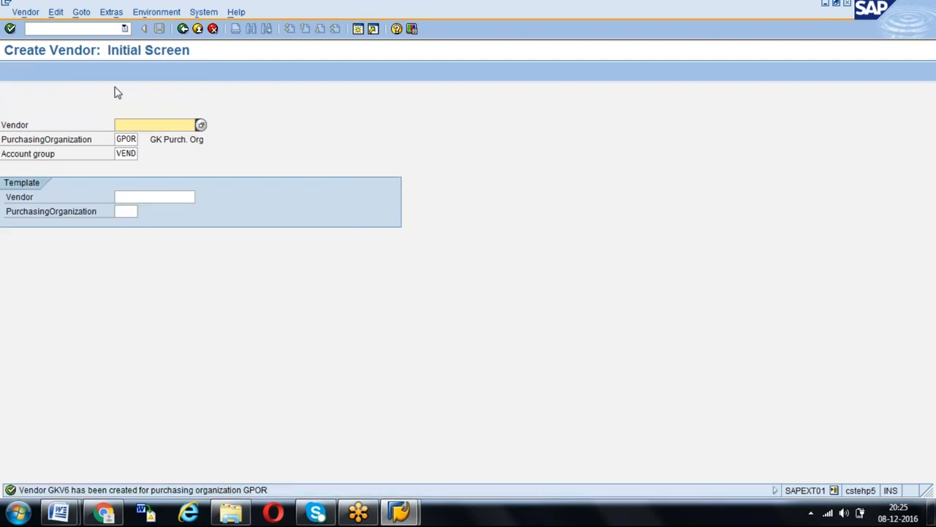
- Open purchase order creation with transaction ME21N and set the vendor to GKV6
left_click(85, 32)
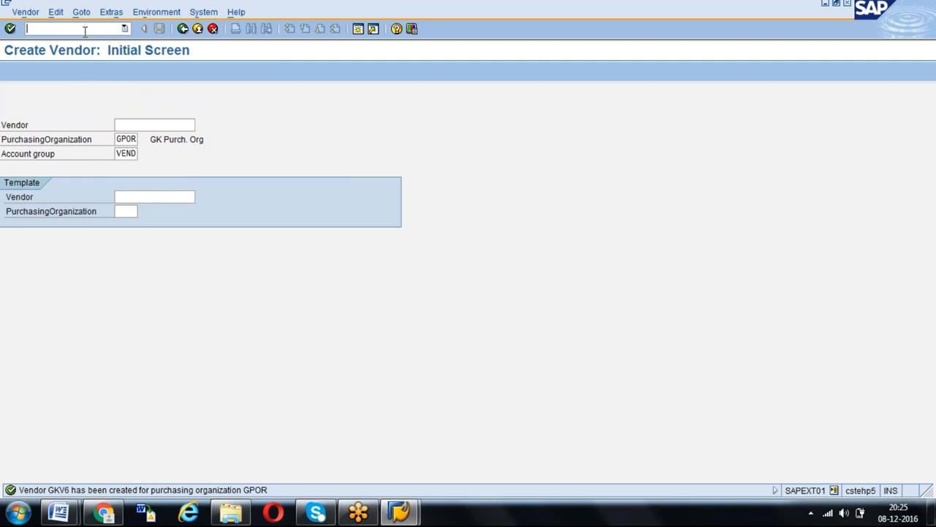
type("/NME21N")
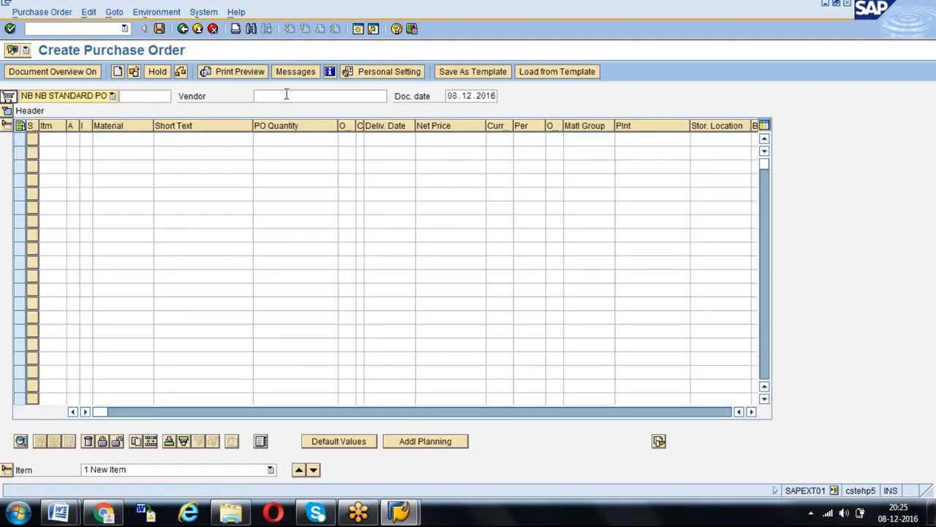
left_click(275, 94)
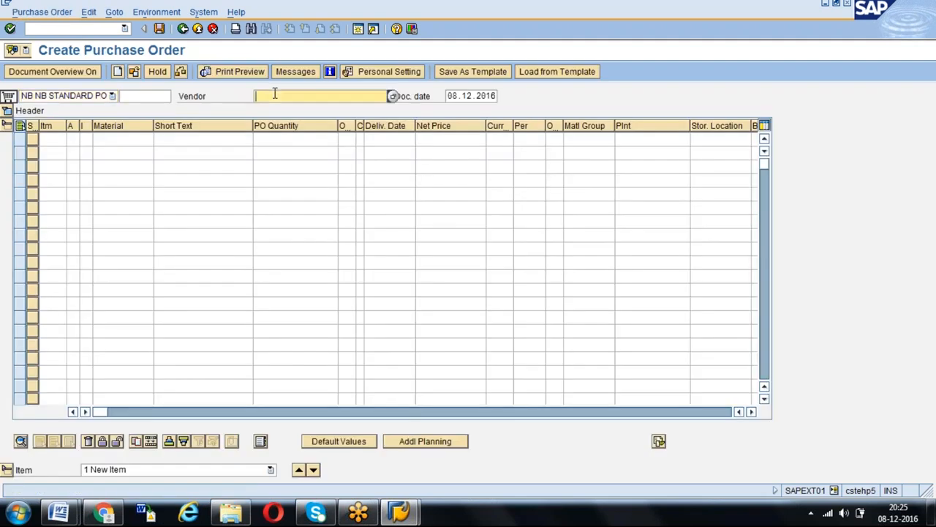
type("GKV6")
key("Return")
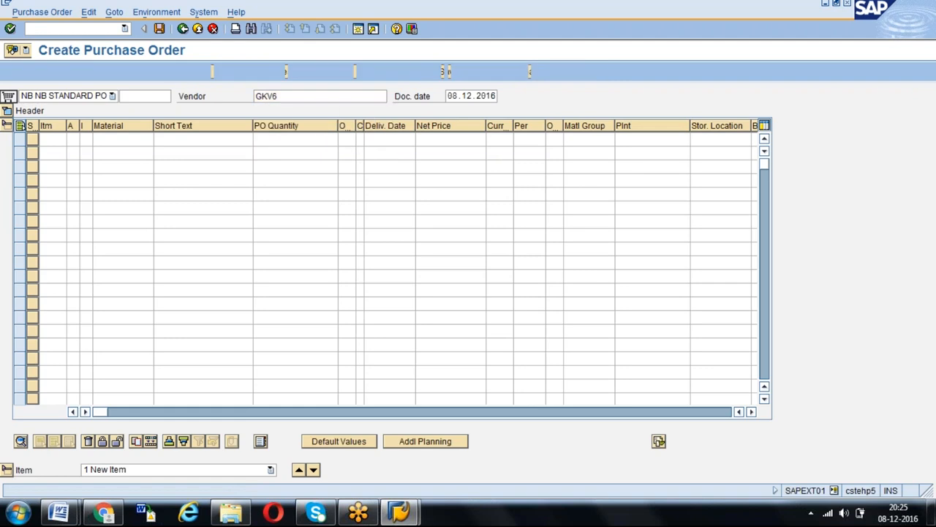
- Set purchasing organization GPOR and purchasing group 004 in the purchase order's organizational data
type("GPOR")
key("Return")
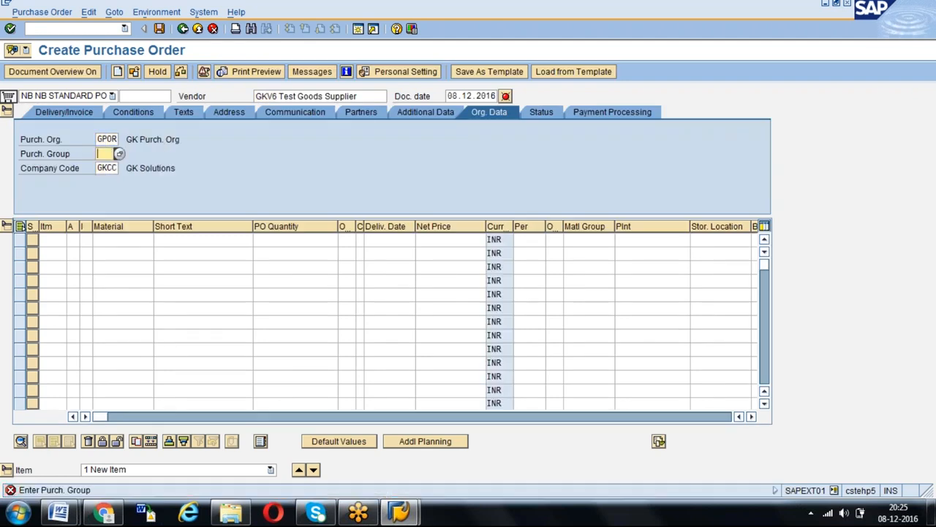
type("004")
key("Return")
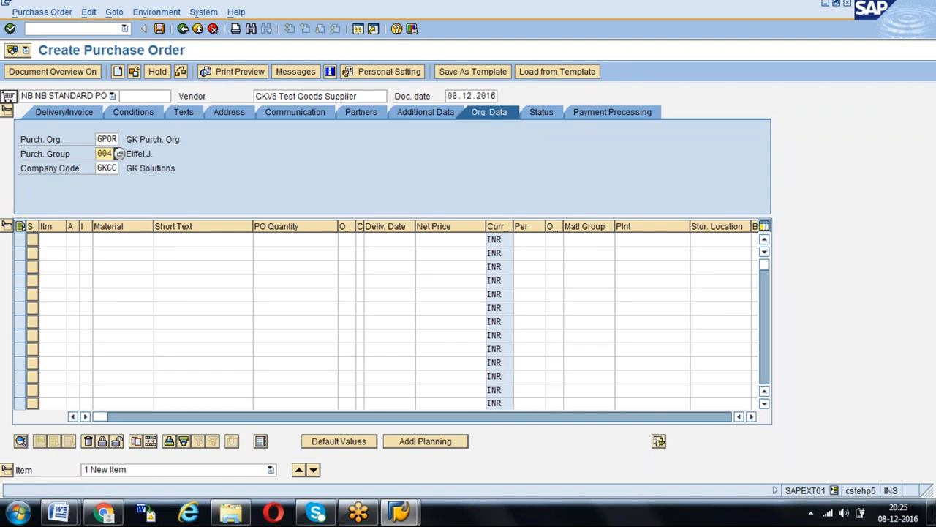
- Add material 214 with plant GKP1 as the purchase order's first item
left_click(119, 240)
type("214")
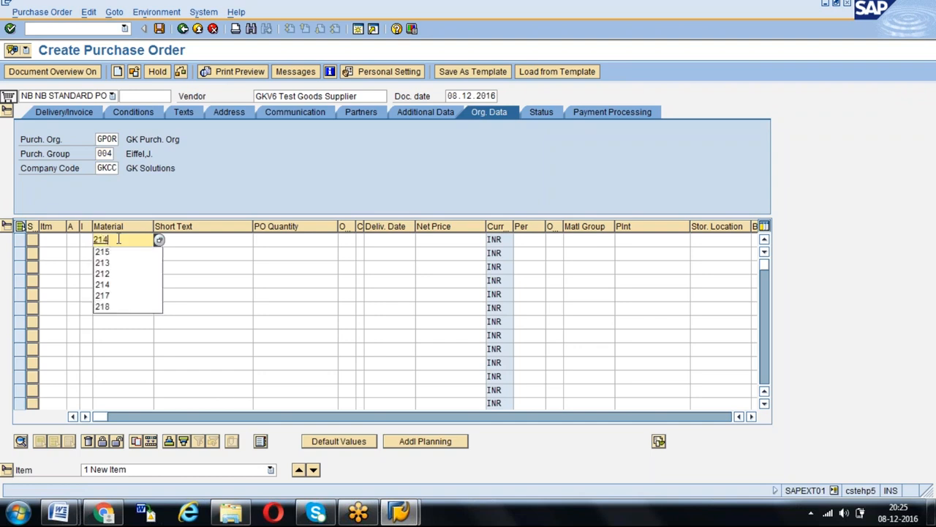
key("Return")
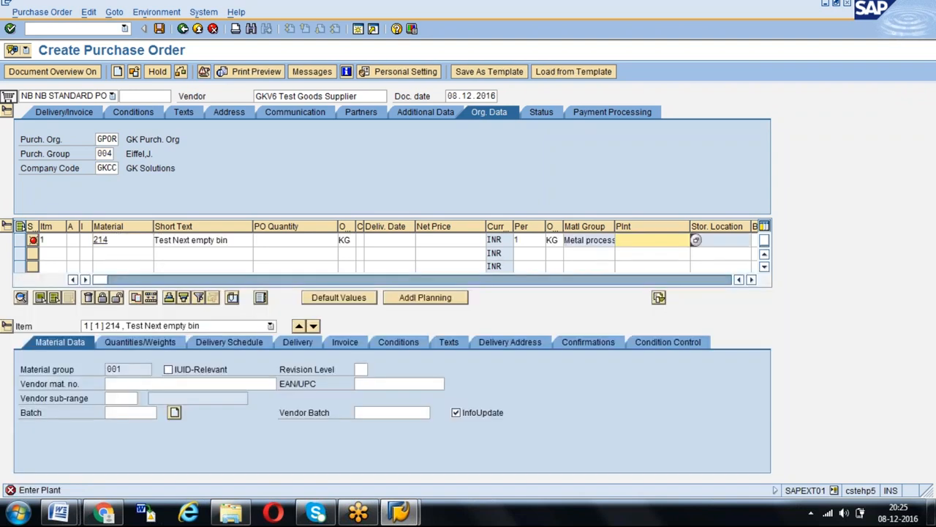
type("GKP1")
key("Return")
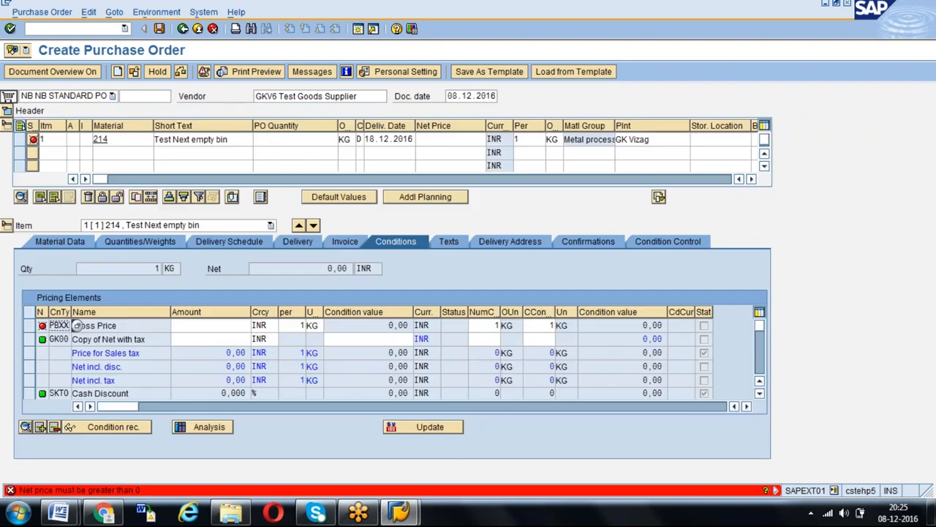
- Set the purchase order item for material 214 to a quantity of 200 KG and a net price of 50 INR
left_click(302, 138)
type("200")
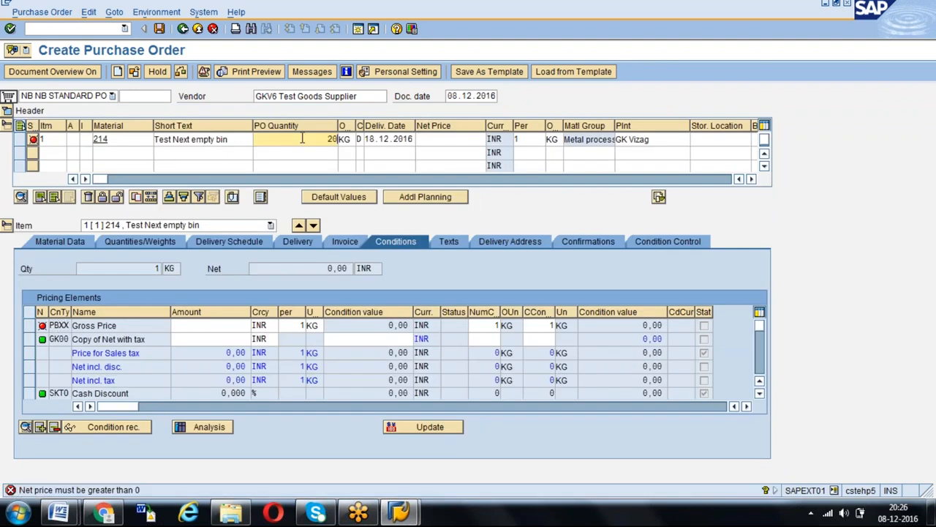
key("Return")
left_click(454, 139)
type("50")
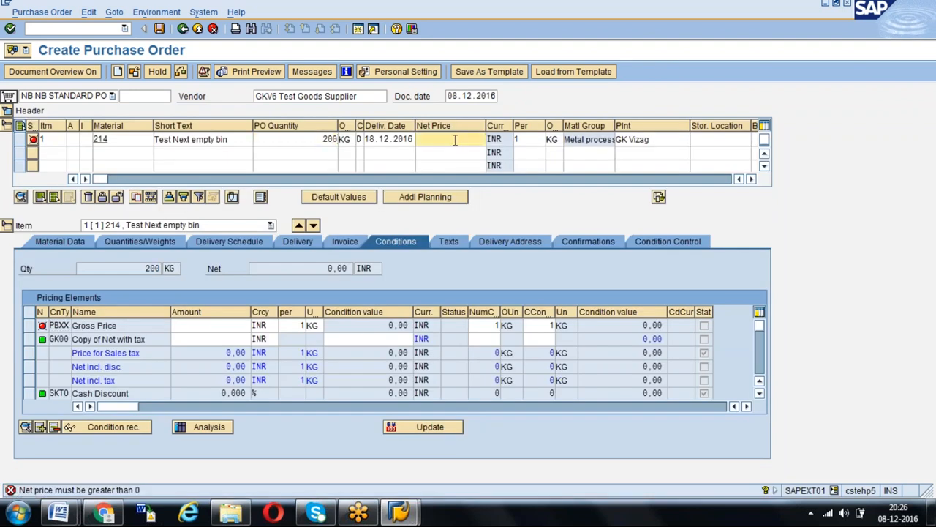
key("Return")
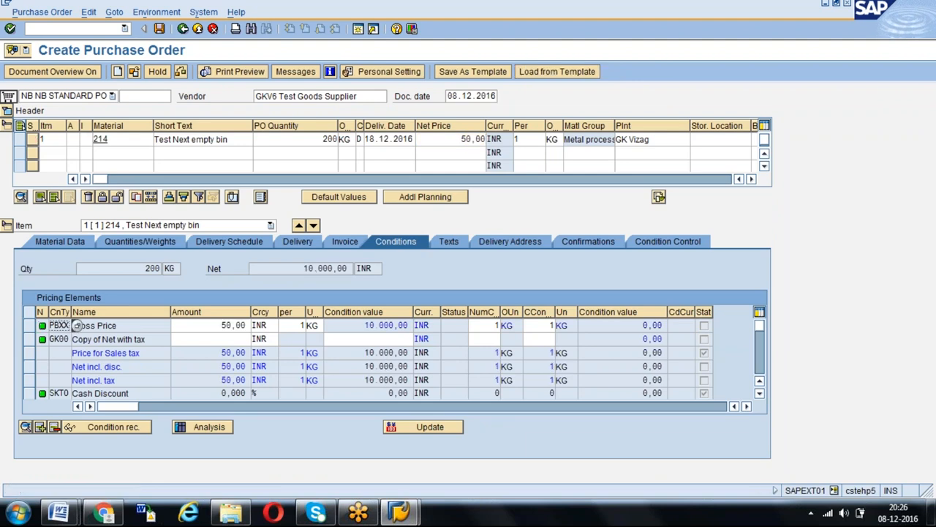
- Check the purchase order for messages and save it
left_click(181, 71)
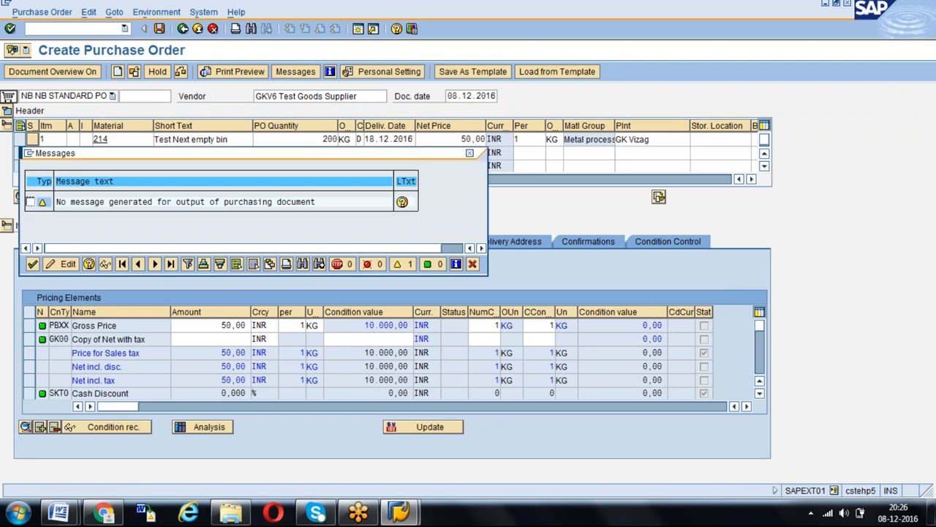
key("Return")
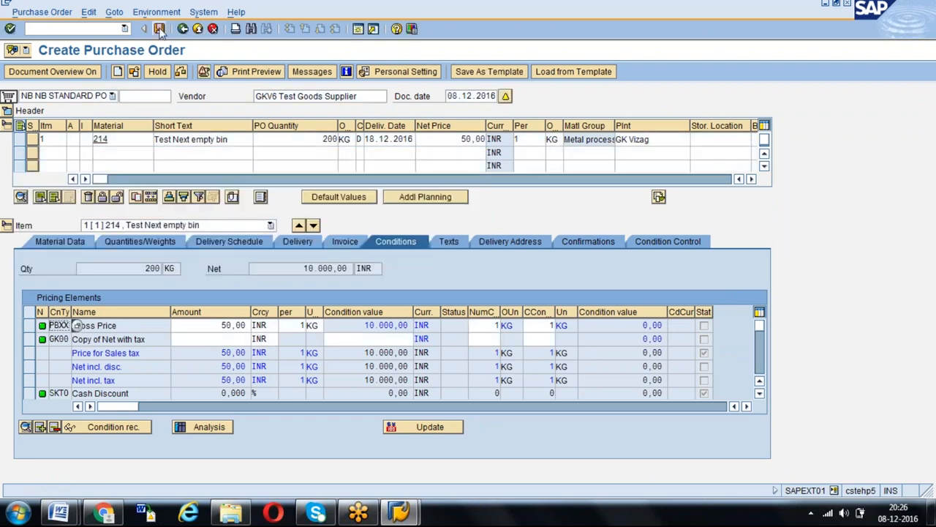
key("ctrl+s")
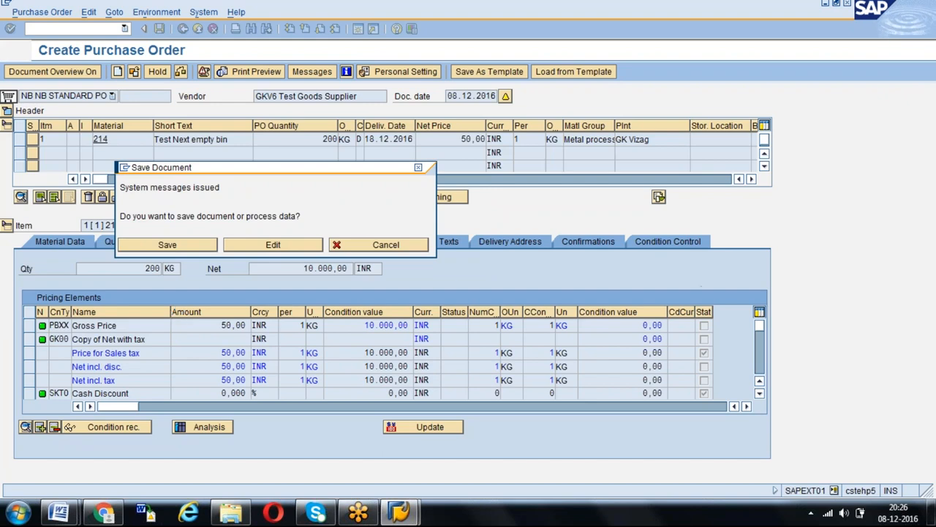
key("Return")
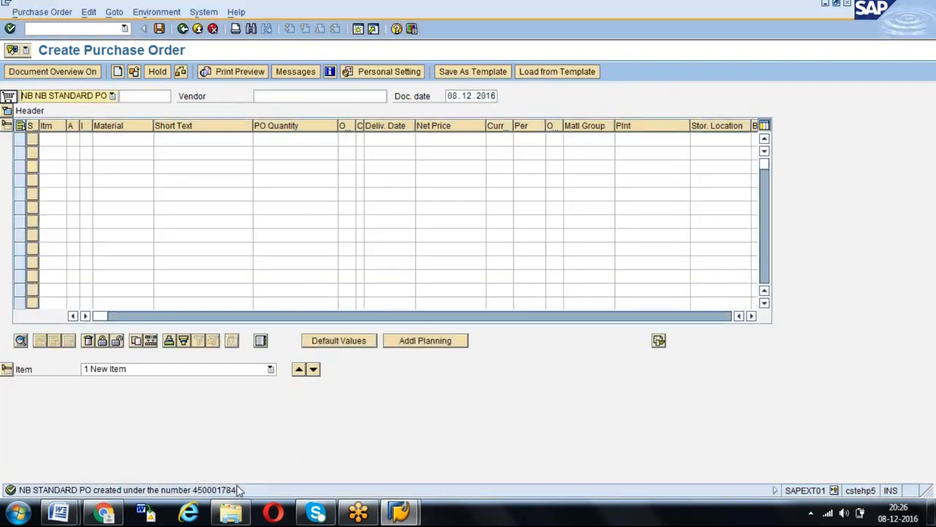
- Open goods receipt for a purchase order and load the newly created purchase order by its number
left_click(97, 29)
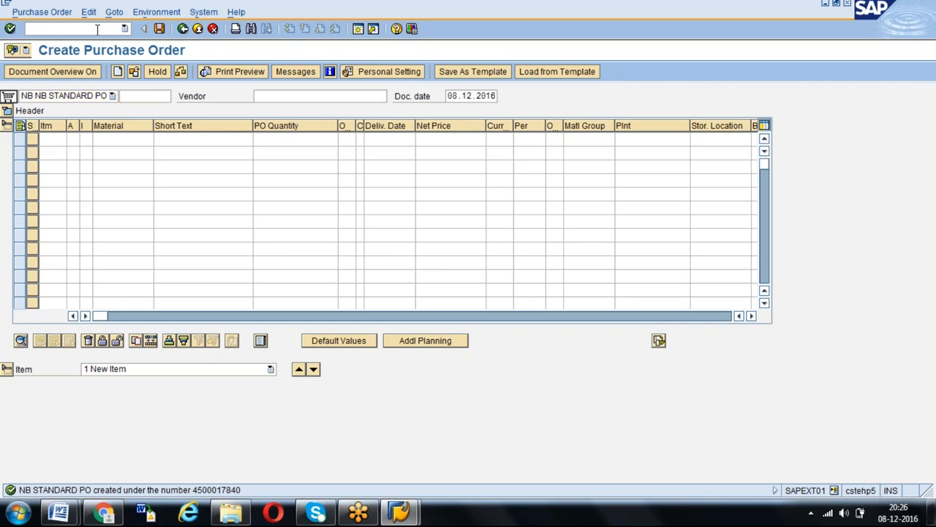
type("me23n")
key("Return")
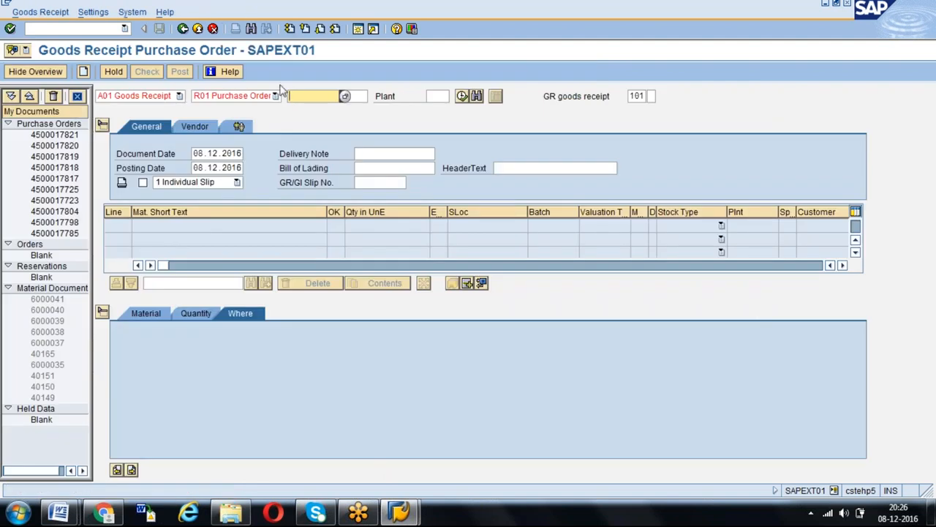
type("4500017840")
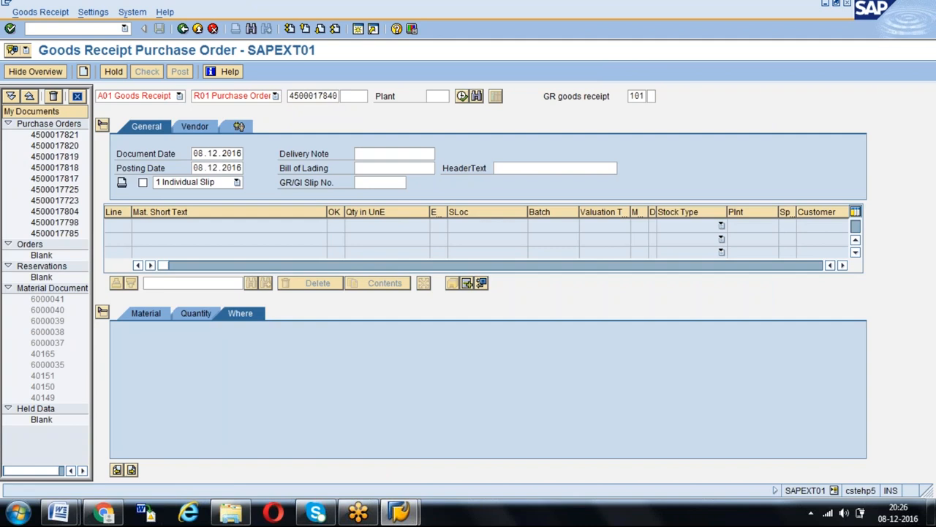
key("Return")
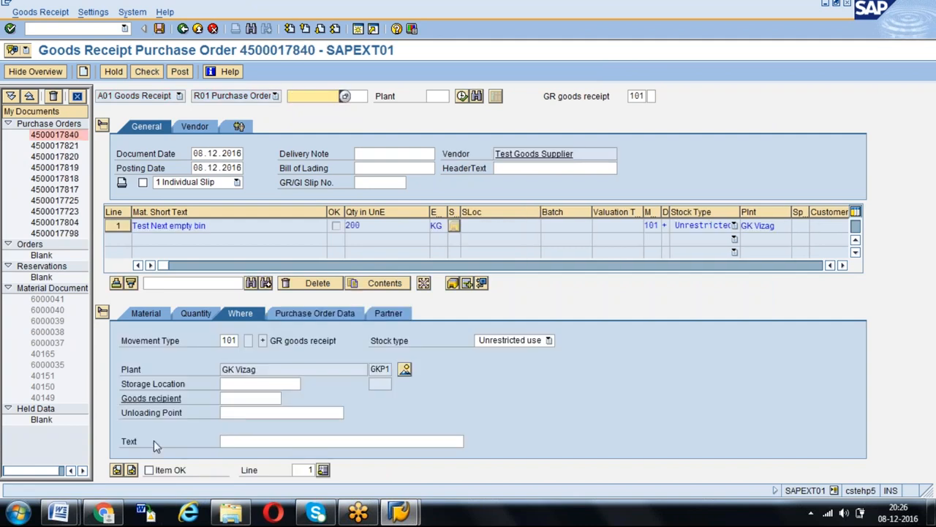
- Mark the received item as OK and assign it to storage location 0002, RM Location
left_click(148, 470)
left_click(236, 384)
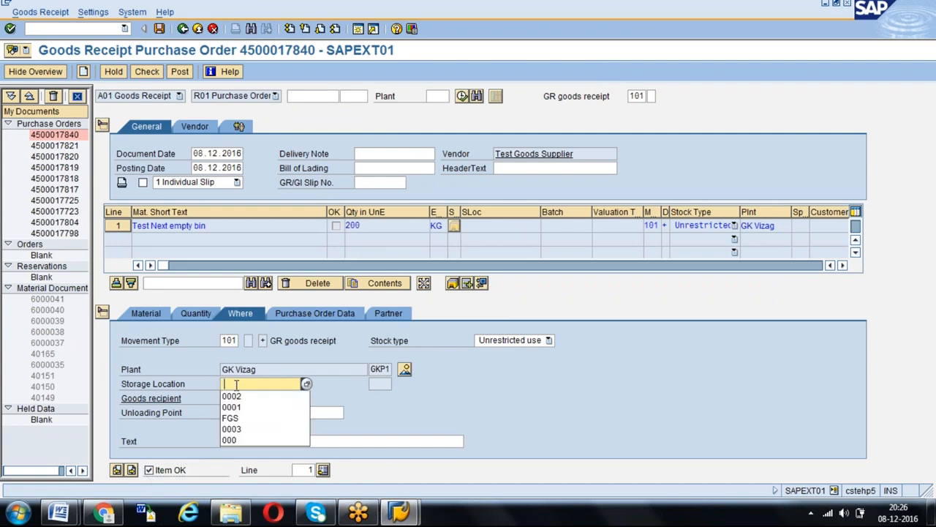
key("Down")
key("Return")
key("Return")
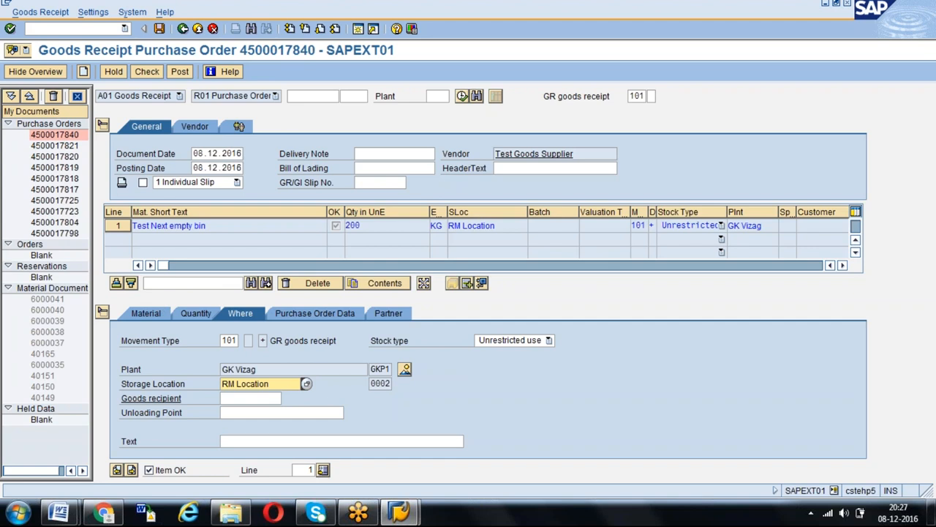
- Post the goods receipt for the purchase order
left_click(183, 70)
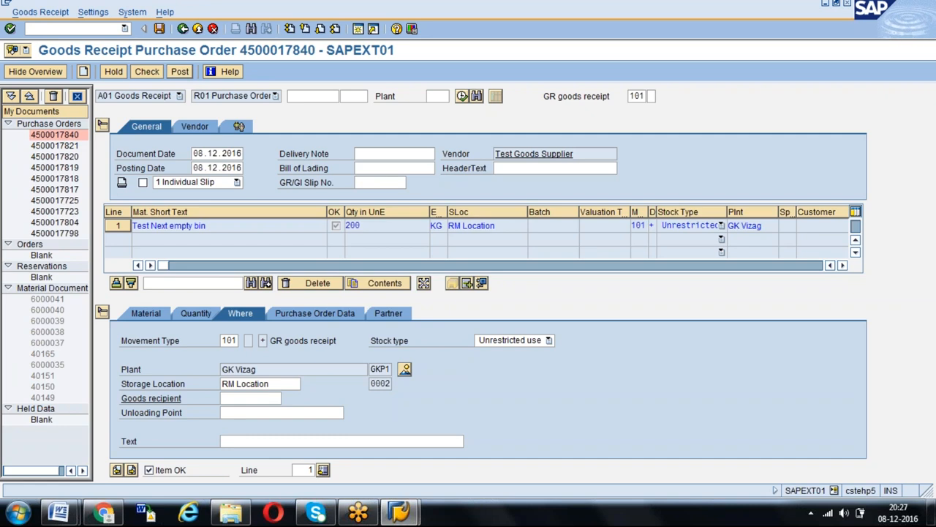
left_click(401, 511)
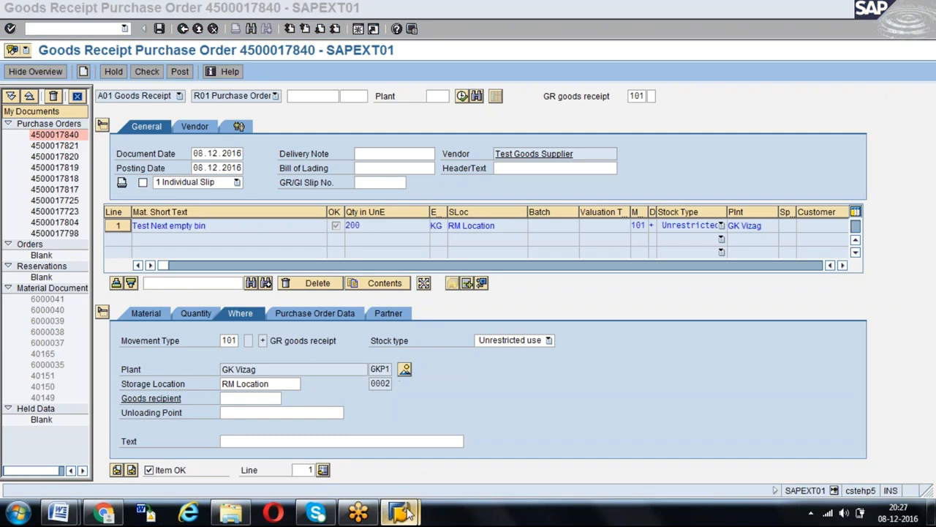
left_click(439, 468)
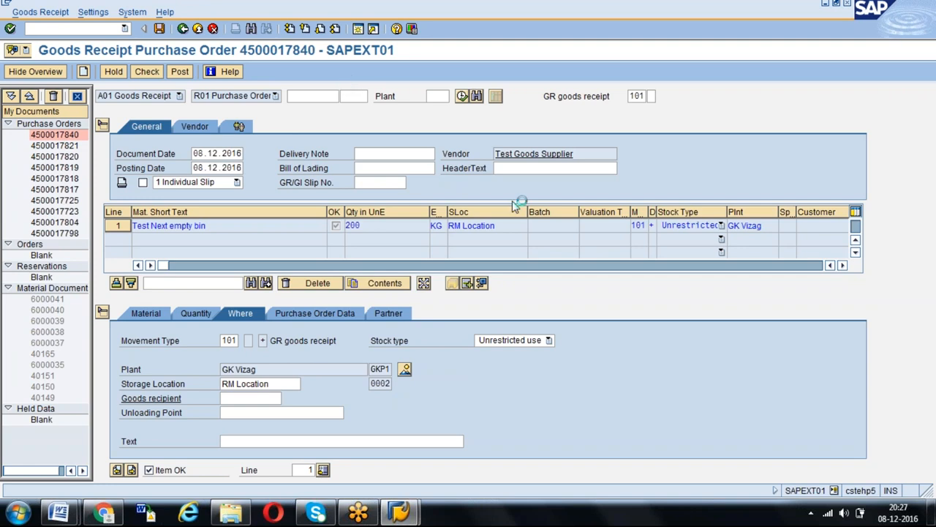
key("ctrl+s")
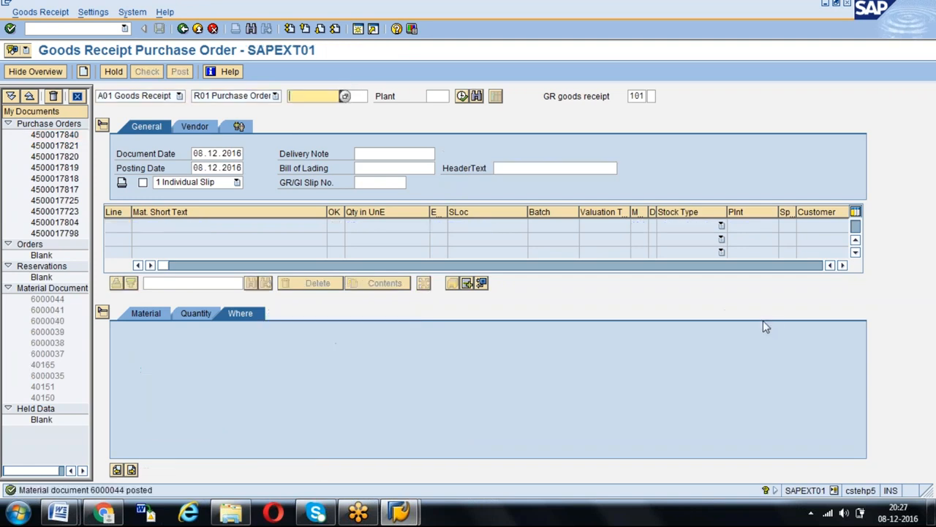
- Pick up the received purchase order's number and open incoming invoice entry with transaction MIRO in a new session
left_click(313, 96)
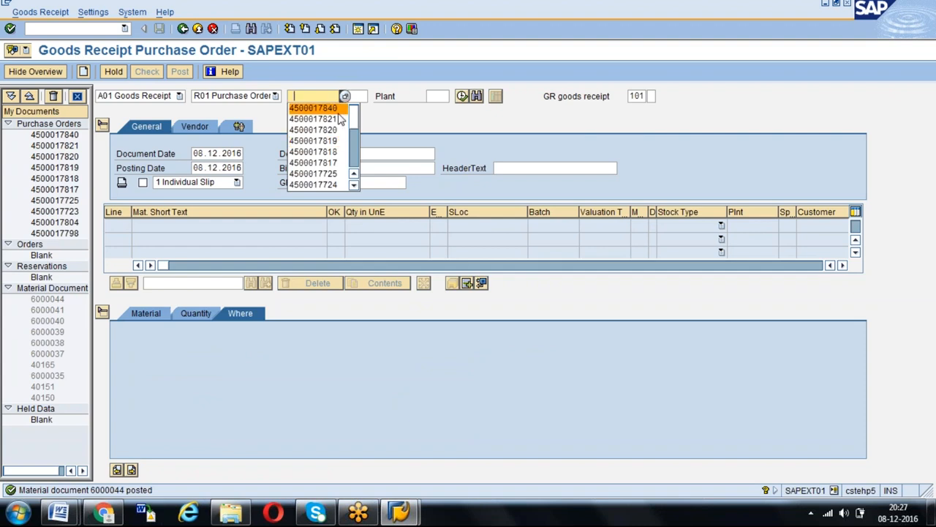
left_click(315, 108)
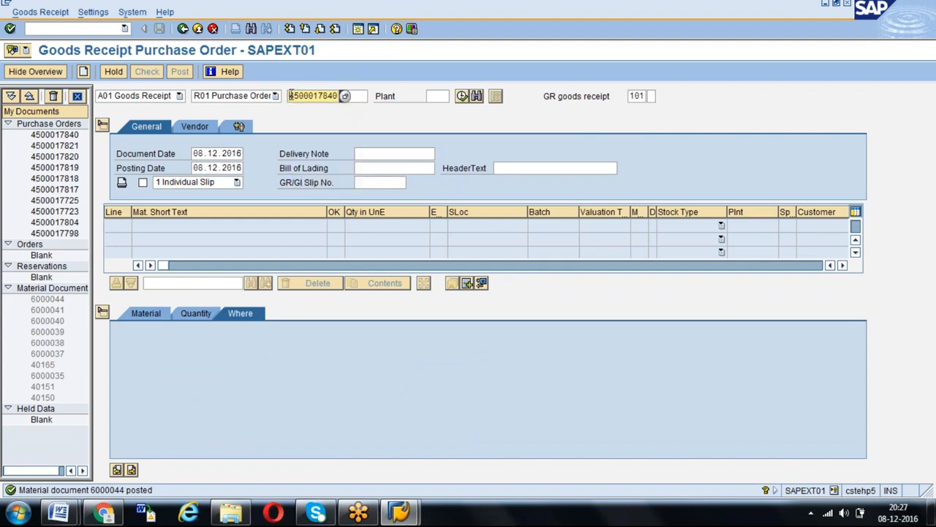
left_click(358, 29)
type("miro")
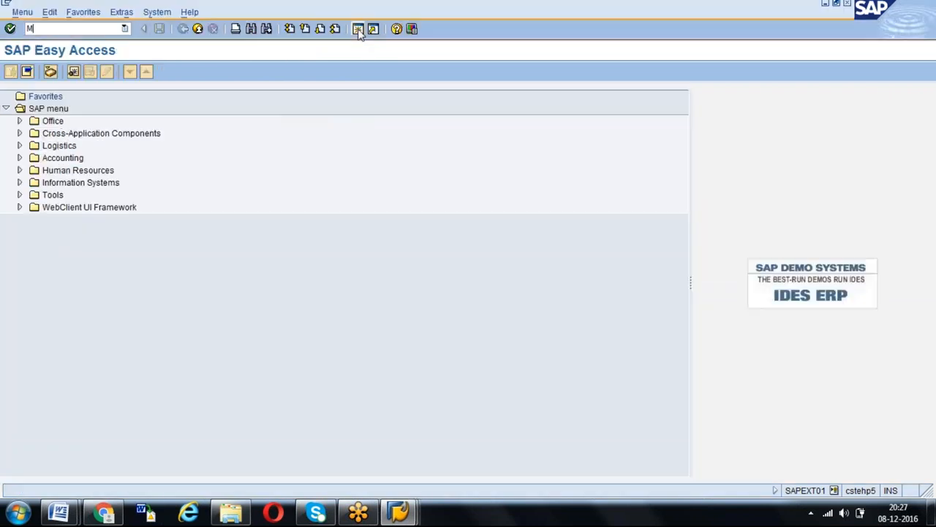
key("Return")
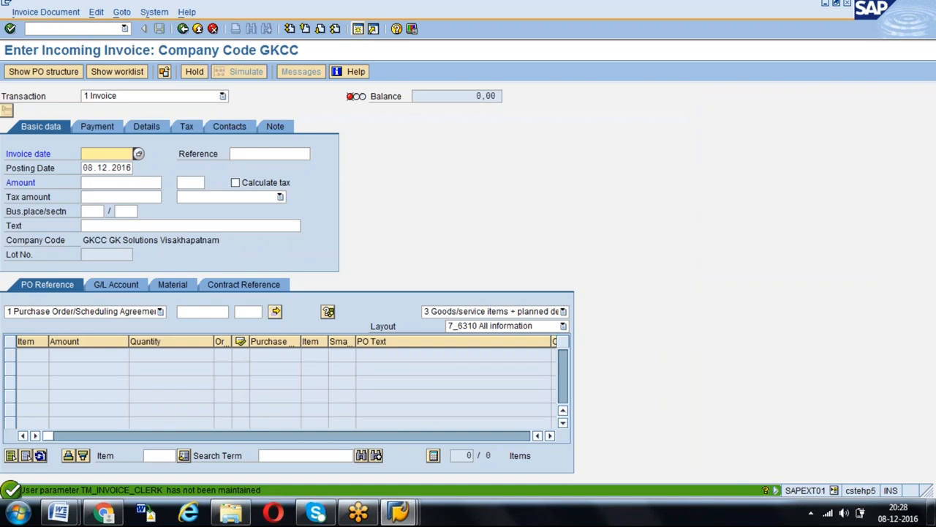
- Set the invoice date to 08.12.2016 and enter the purchase order number as the invoice reference
key("Down")
key("Down")
key("Up")
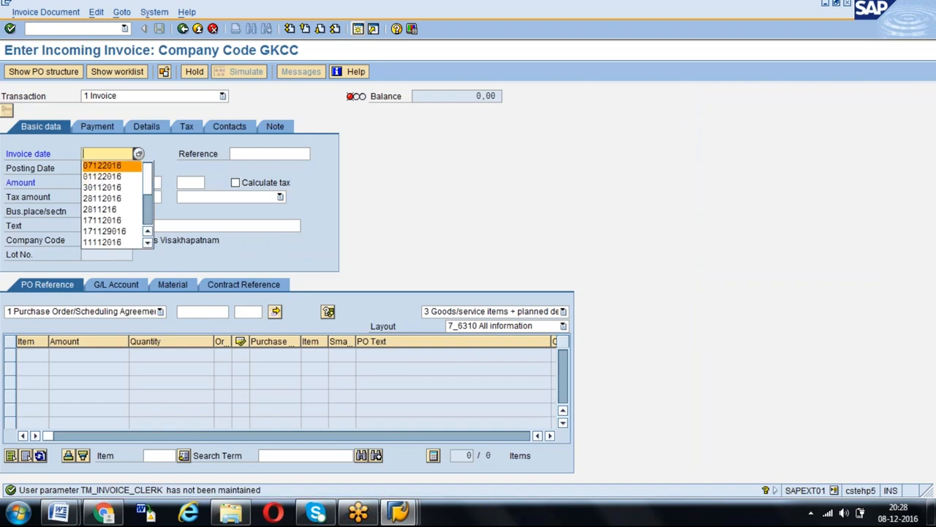
type("08122016")
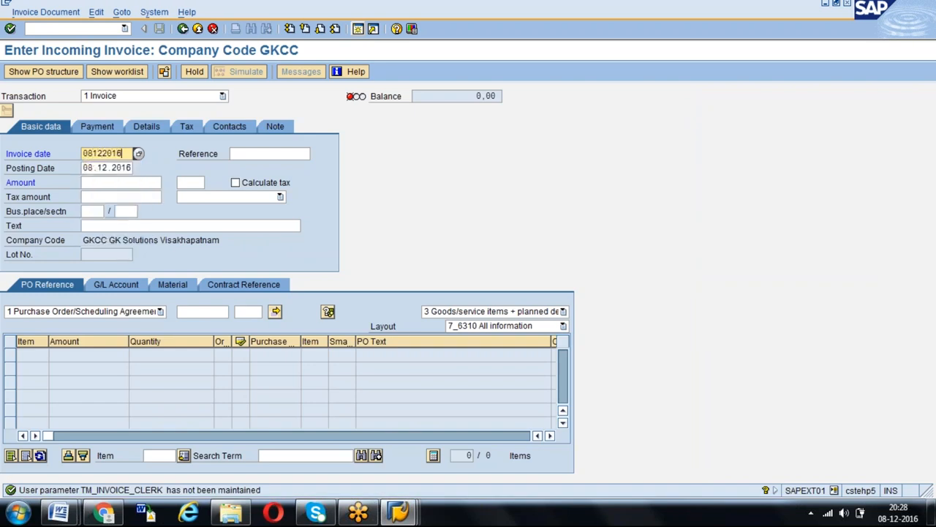
key("Tab")
key("ctrl+v")
key("Return")
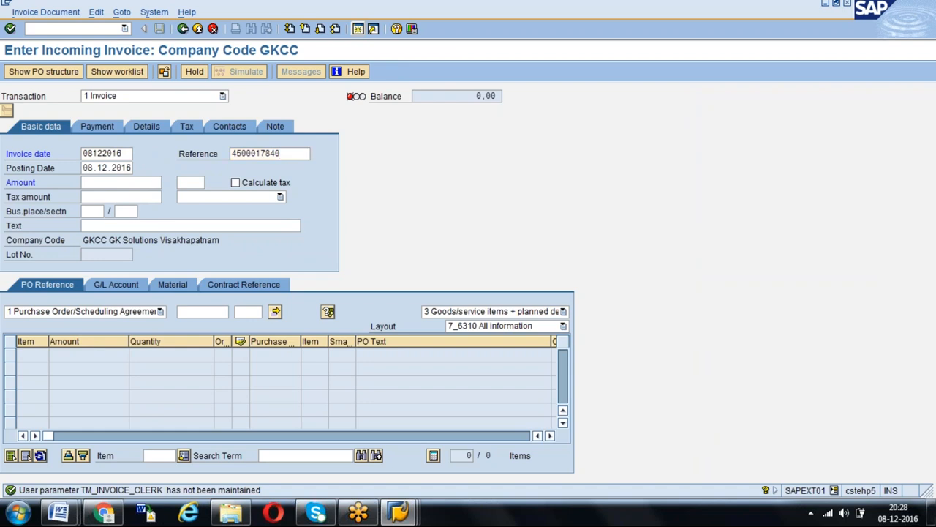
- Load the purchase order's items into the invoice through its purchase order reference
left_click(193, 312)
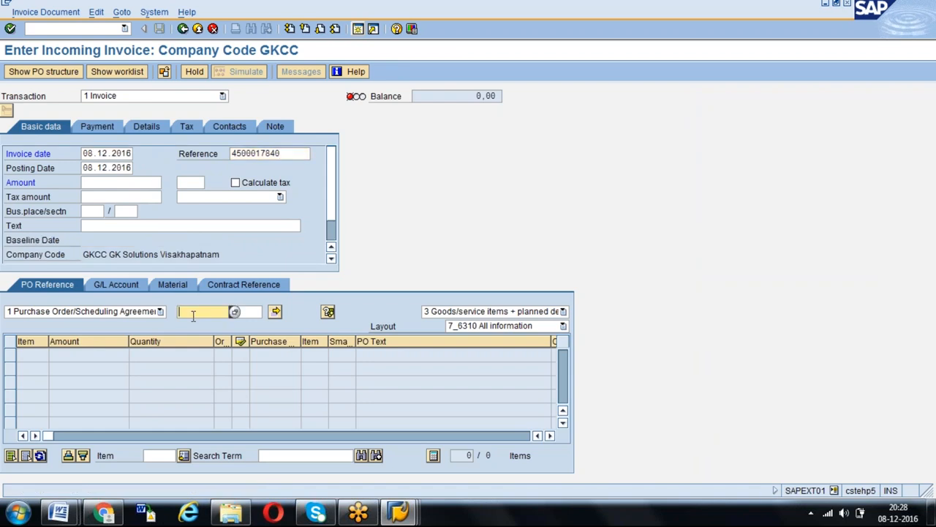
key("ctrl+v")
key("Return")
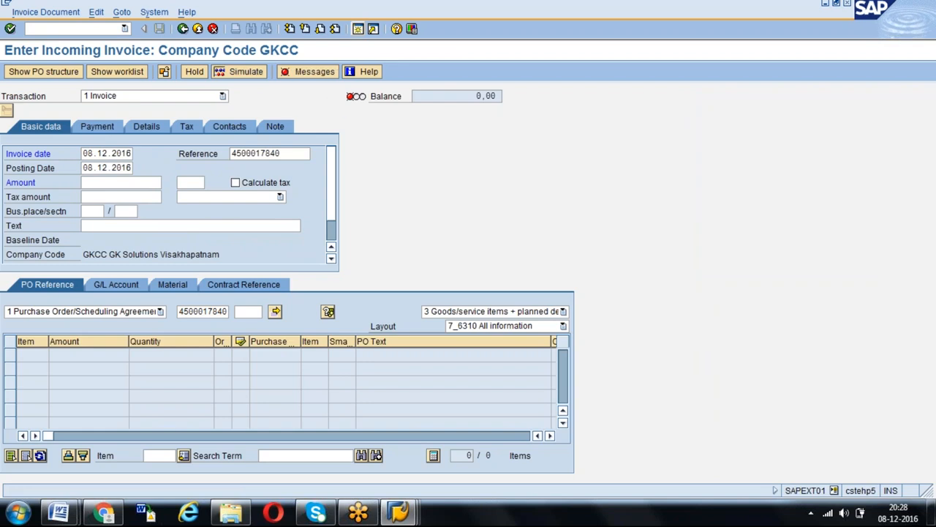
- Display vendor GKV6's partner functions in purchasing organization GPOR and examine the vendor and invoice-presenting party
key("alt+Tab")
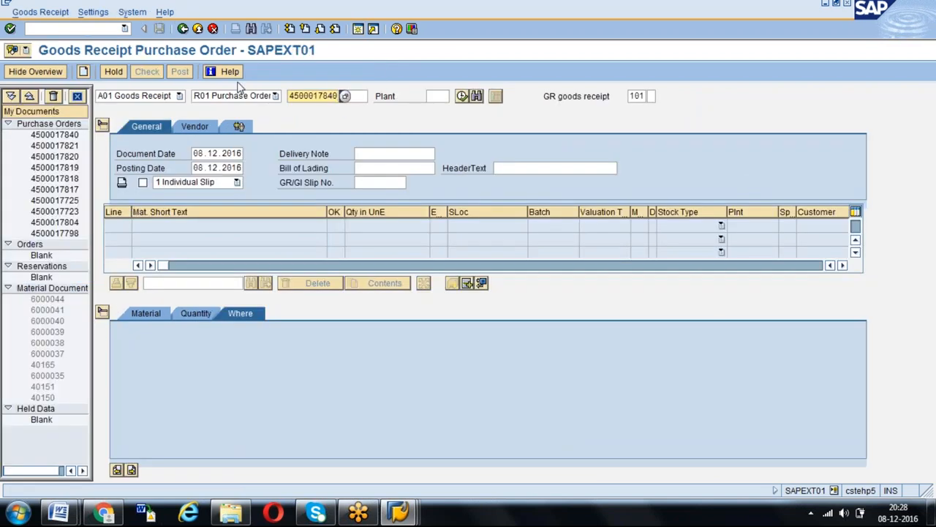
left_click(95, 29)
type("/")
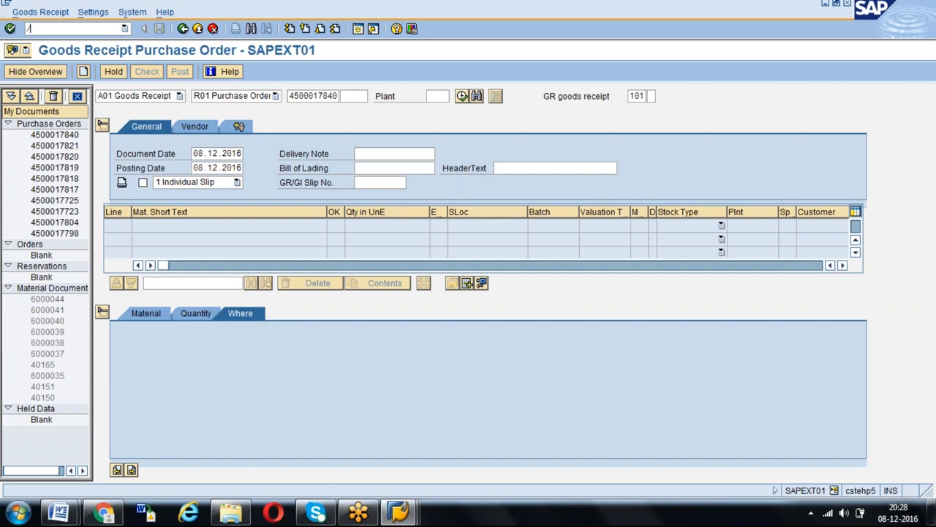
type("nmigo")
key("Return")
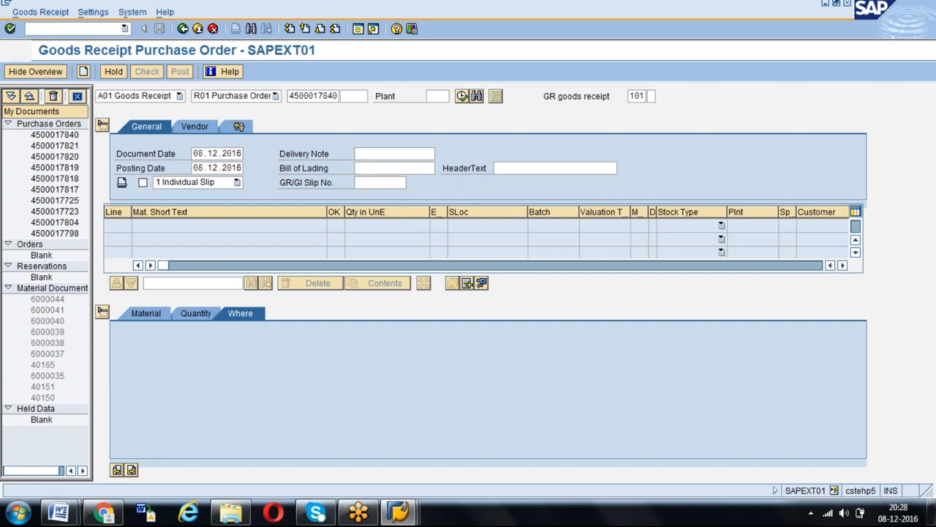
key("alt+Tab")
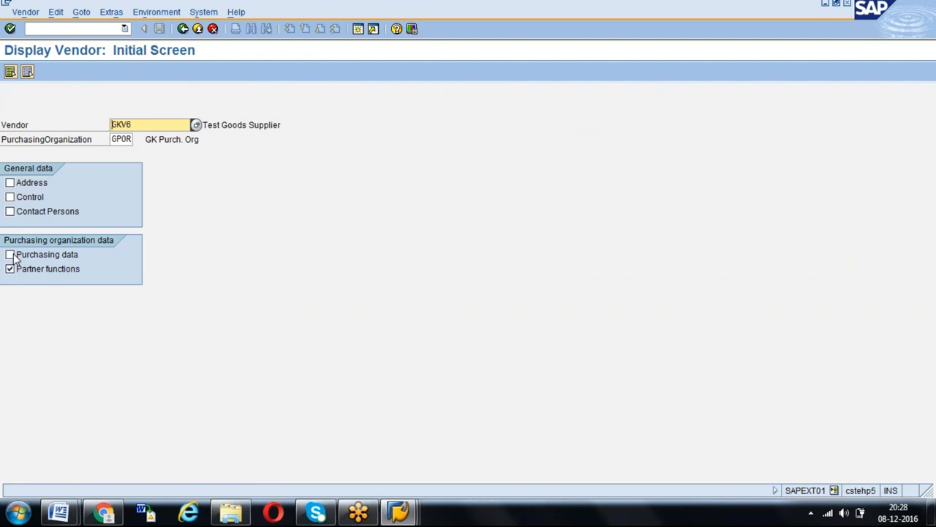
key("Return")
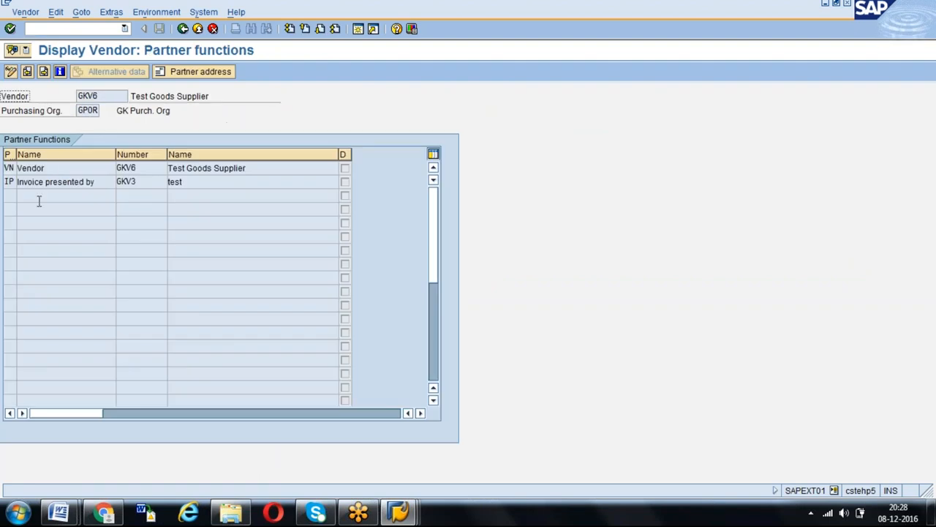
left_click(51, 167)
left_click(105, 182)
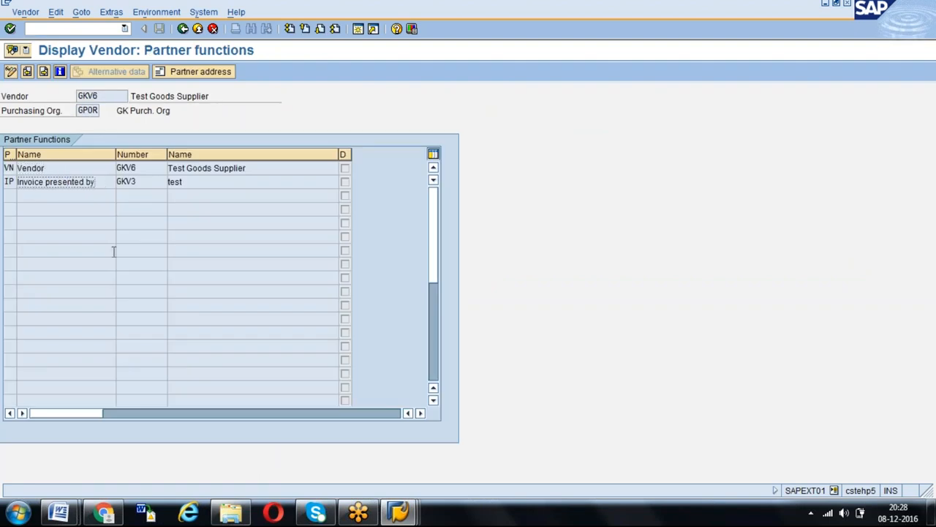
left_click(139, 181)
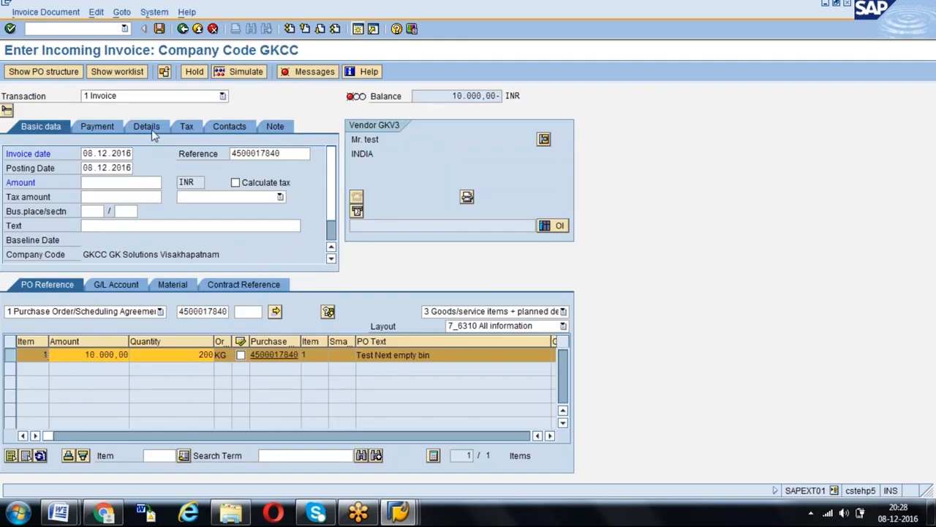
- Enter tax code 69 for the invoice's purchase order item
key("Return")
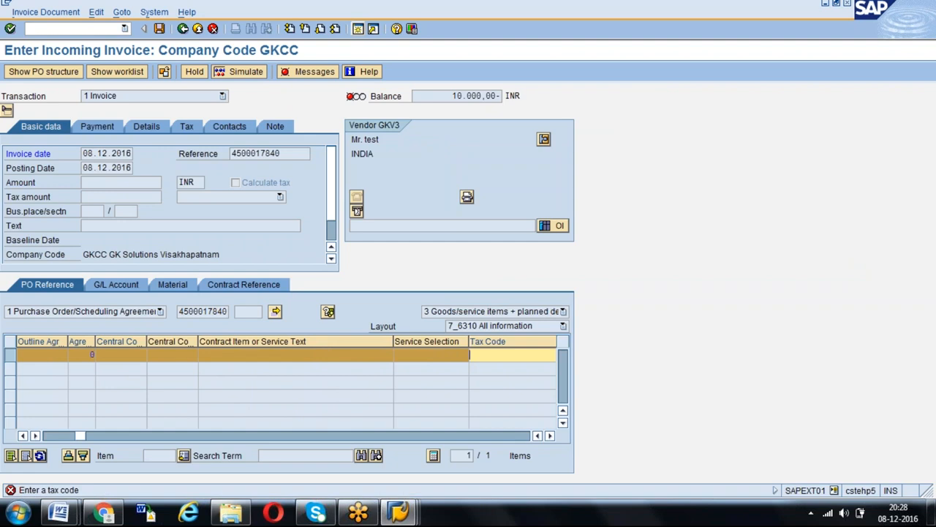
type("69 69 (input tax")
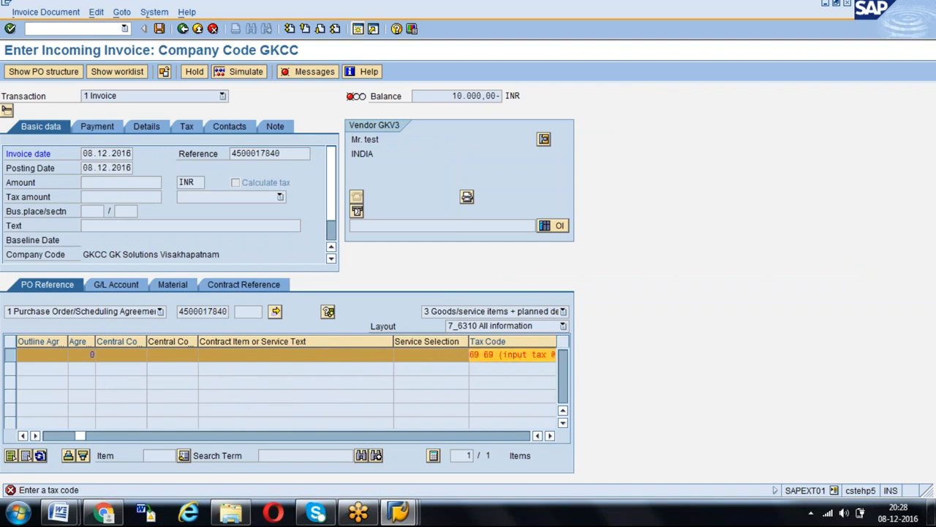
key("Return")
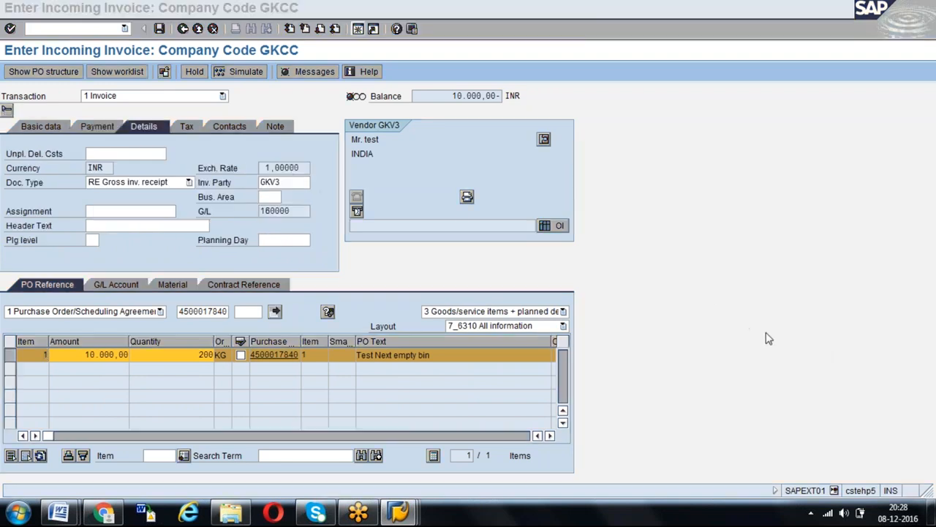
- Compare the invoicing party in the invoice details with the invoice-presenting partner of vendor GKV6
left_click(293, 183)
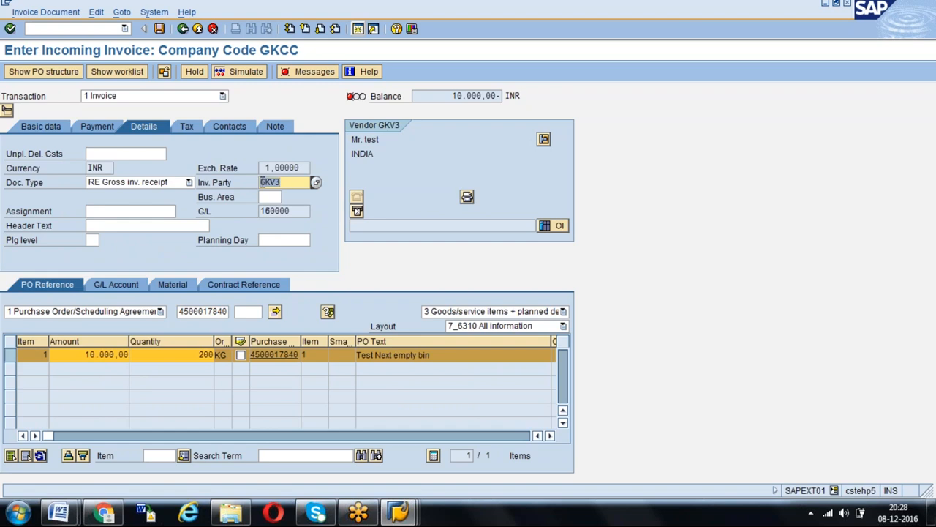
double_click(291, 182)
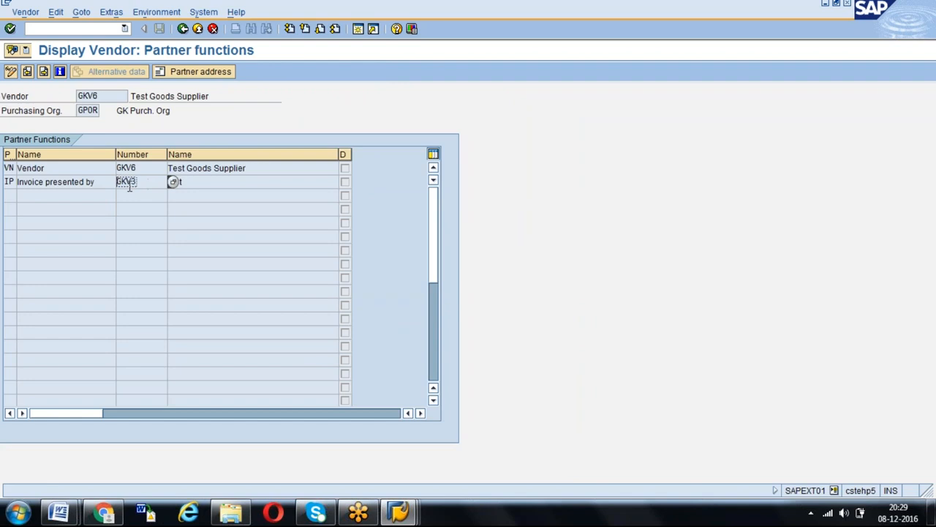
left_click(130, 192)
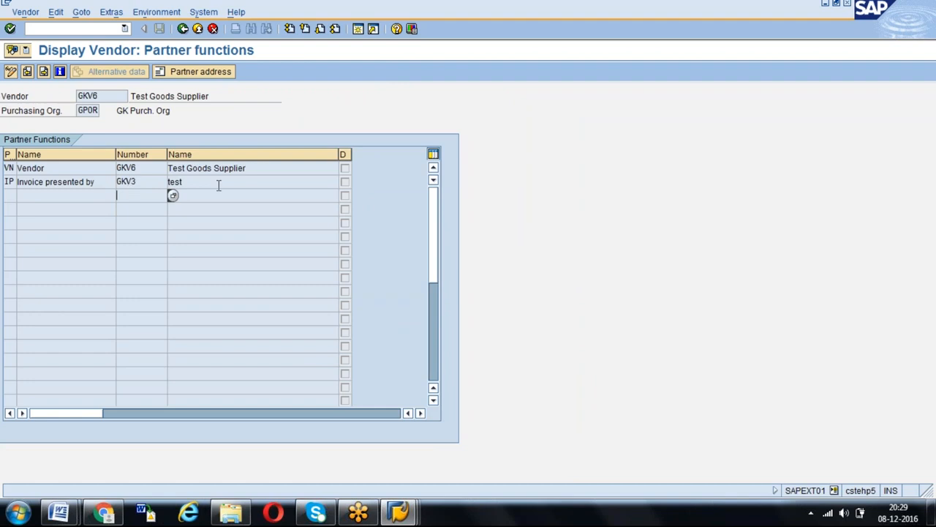
key("F3")
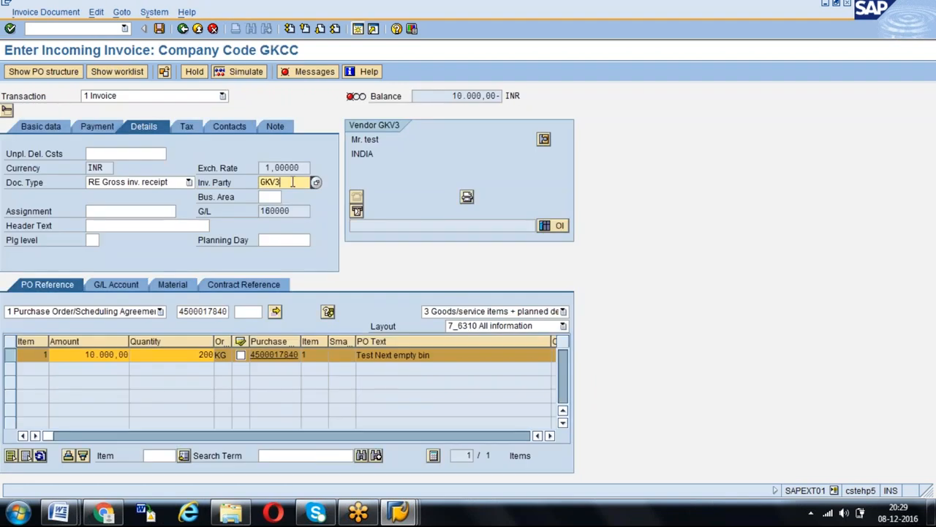
double_click(293, 182)
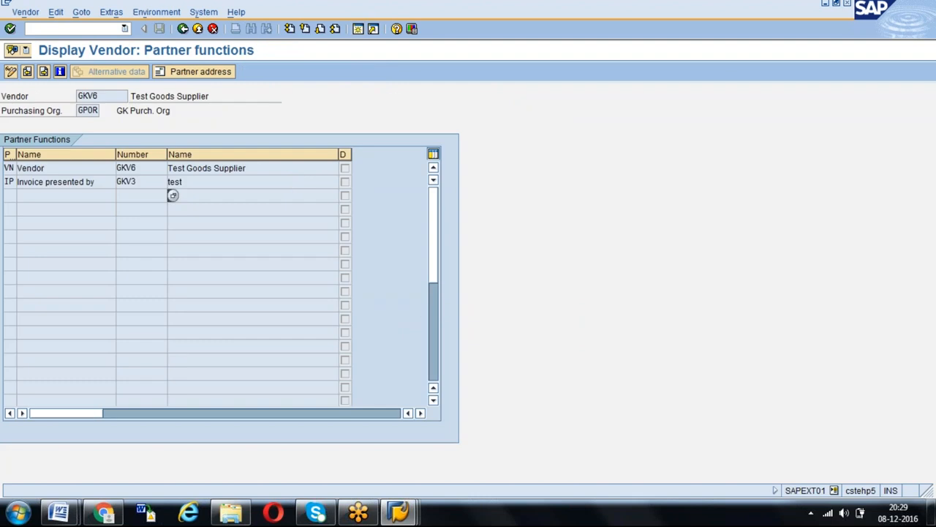
- Open vendor GKV6's partner functions for change in purchasing organization GPOR with transaction MK02
left_click(78, 29)
type("/NMK02")
key("Return")
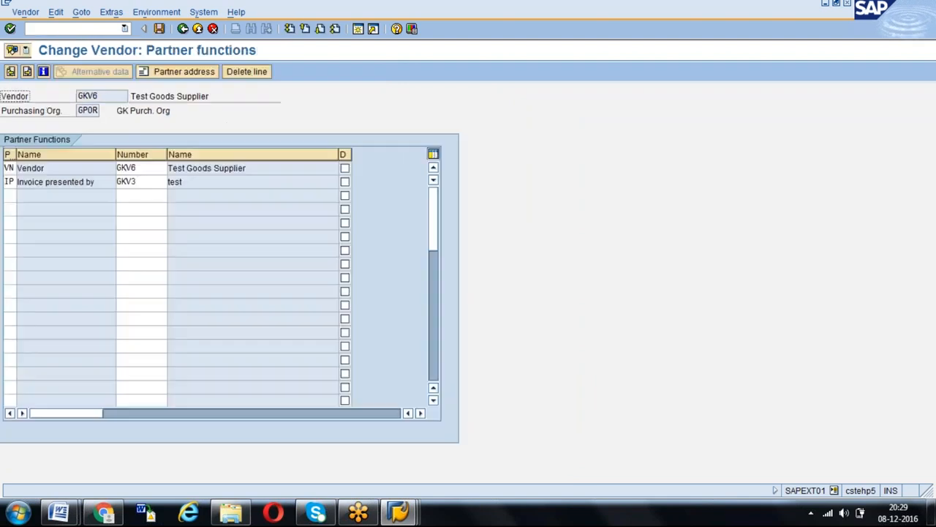
- Try to remove vendor GKV6's invoice-presenting partner by clearing its function code and number
left_click(55, 180)
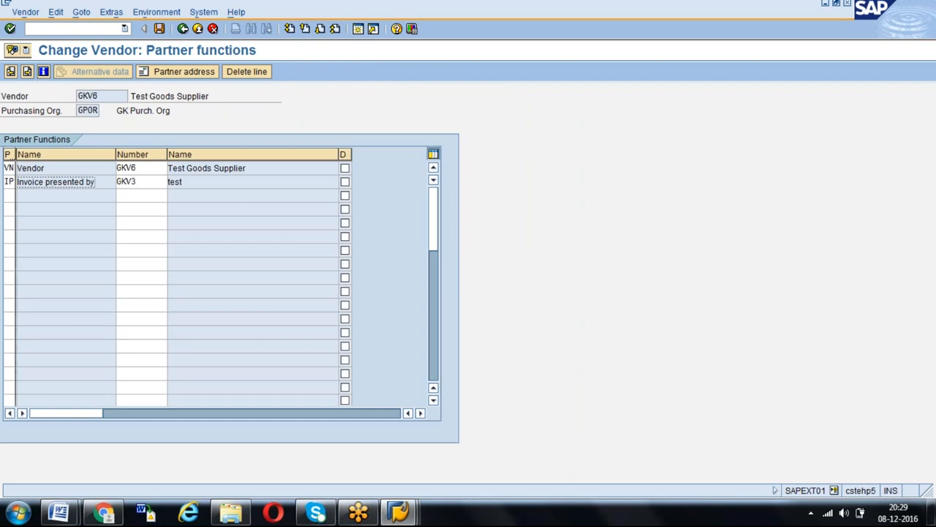
left_click(11, 181)
key("BackSpace")
key("BackSpace")
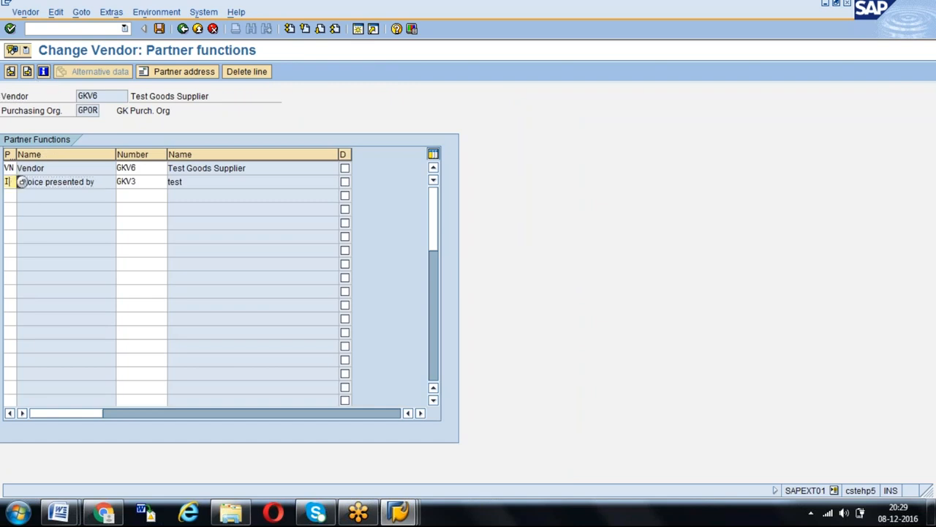
key("Tab")
key("BackSpace")
key("Return")
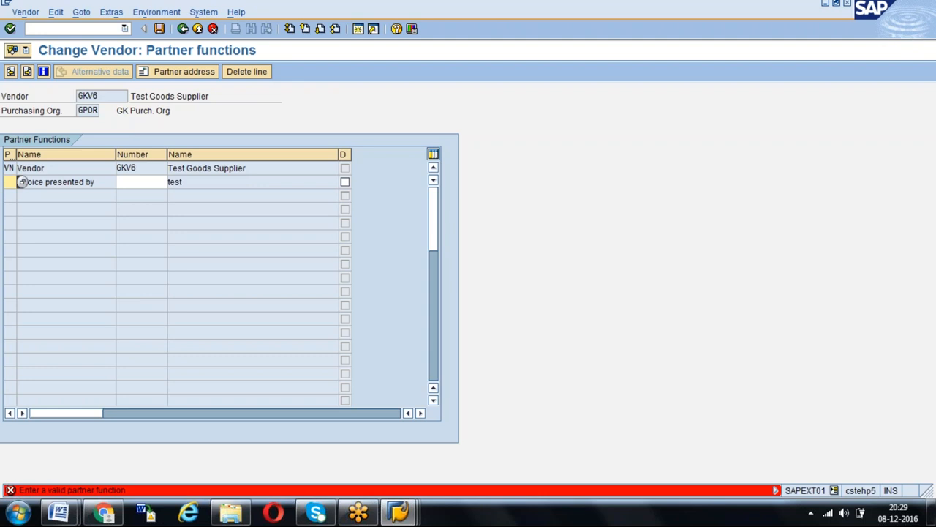
left_click(254, 76)
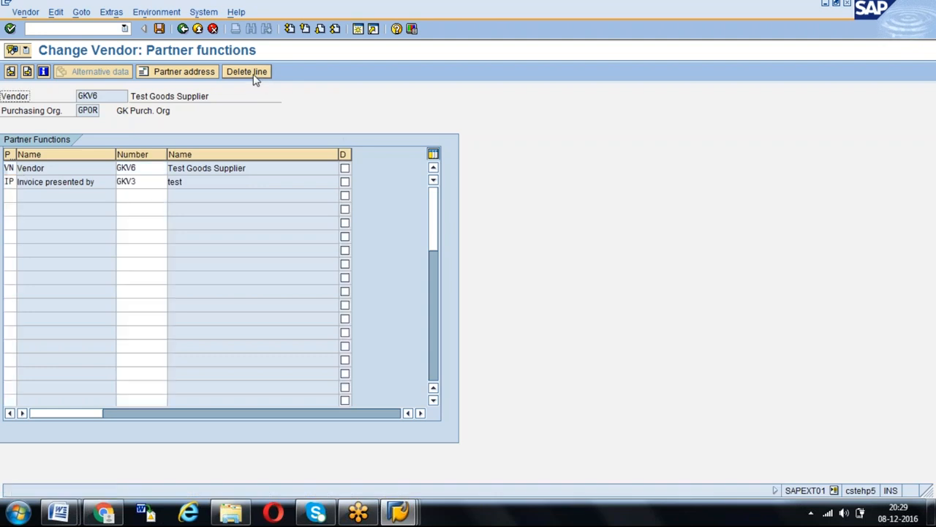
- Delete the "Invoice presented by" line from vendor GKV6's partner functions and save the vendor
left_click(93, 185)
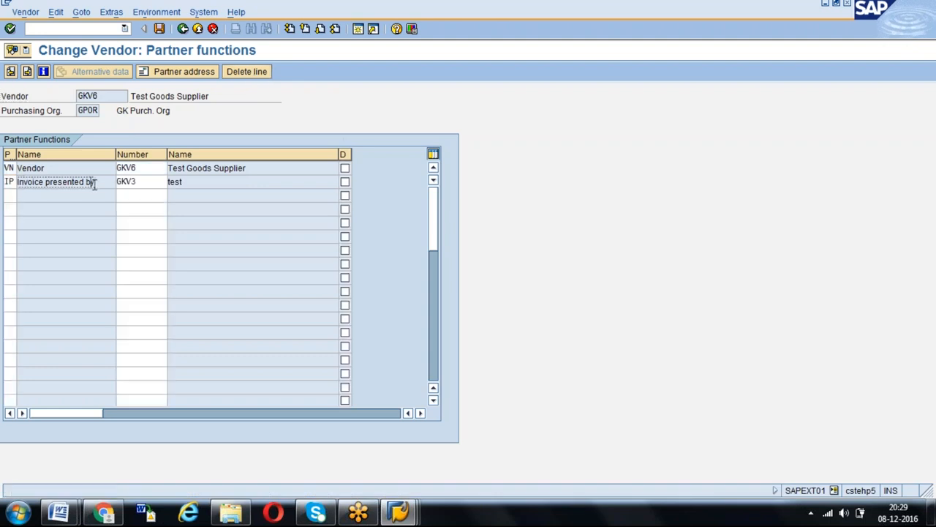
left_click(249, 71)
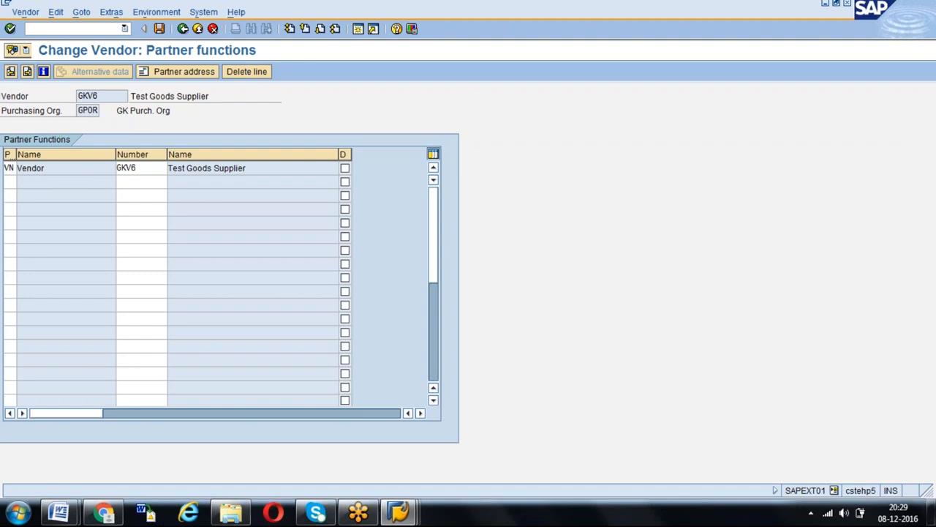
key("ctrl+s")
- Return to the invoice session and start a fresh incoming invoice with transaction MIRO
key("alt+Tab")
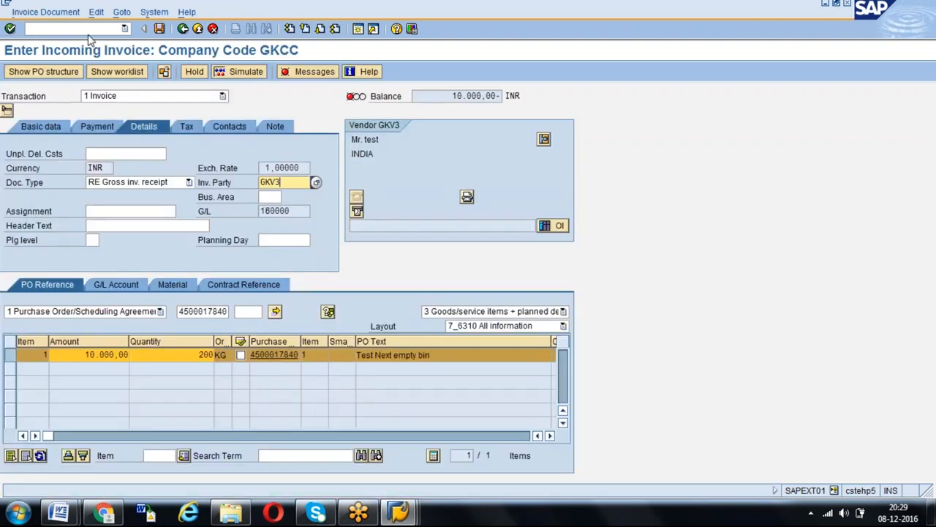
left_click(84, 29)
type("/NMIR")
key("Return")
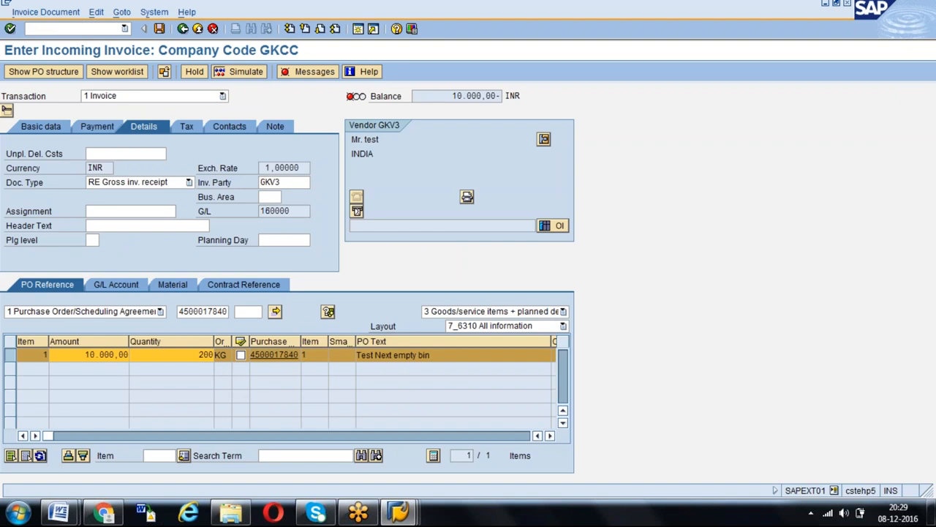
key("Return")
- Set the new invoice's date to 08.12.2016 and enter the purchase order number as its reference
key("Tab")
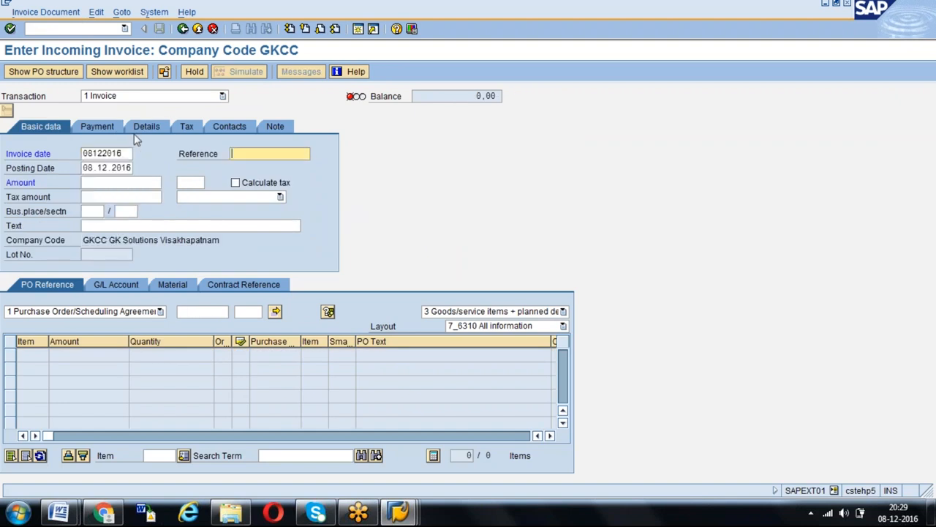
key("space")
key("Down")
key("Return")
key("Tab")
key("Return")
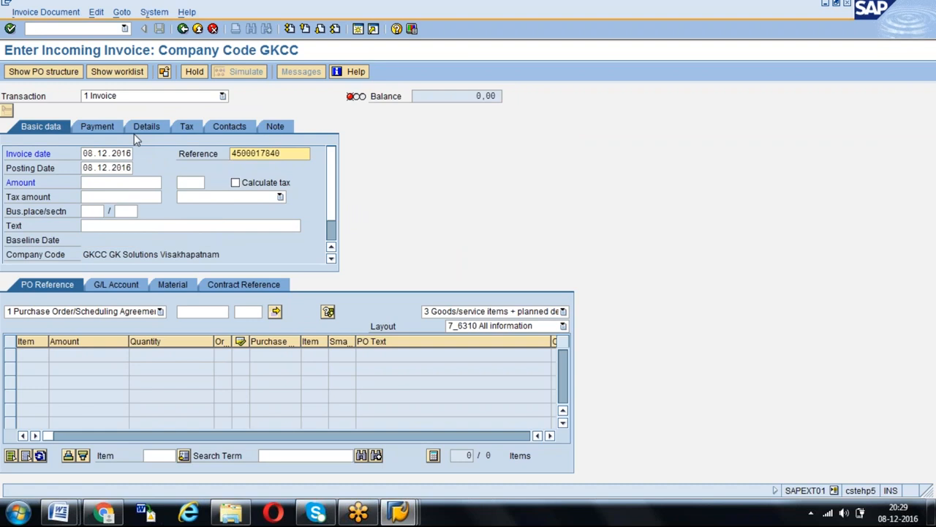
- Load the same purchase order's items into the new invoice through its purchase order reference
left_click(194, 311)
key("space")
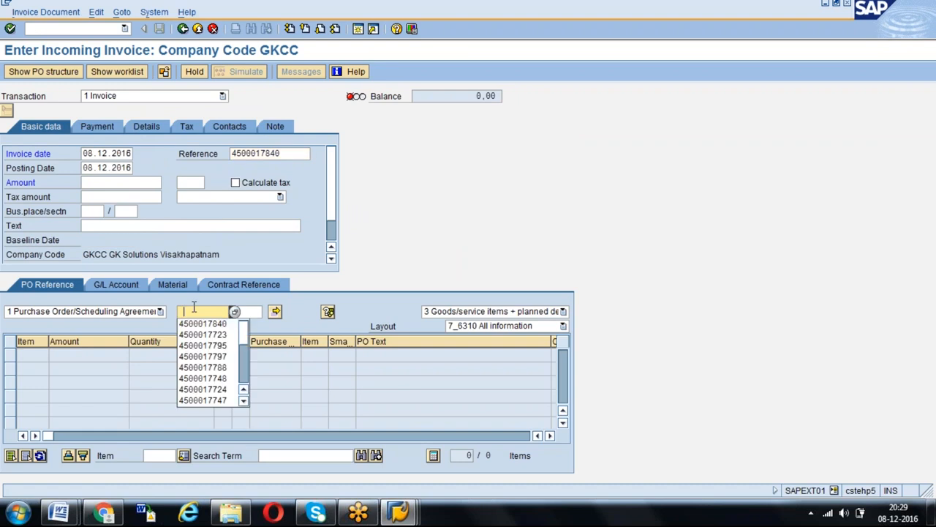
key("Down")
key("Return")
key("Return")
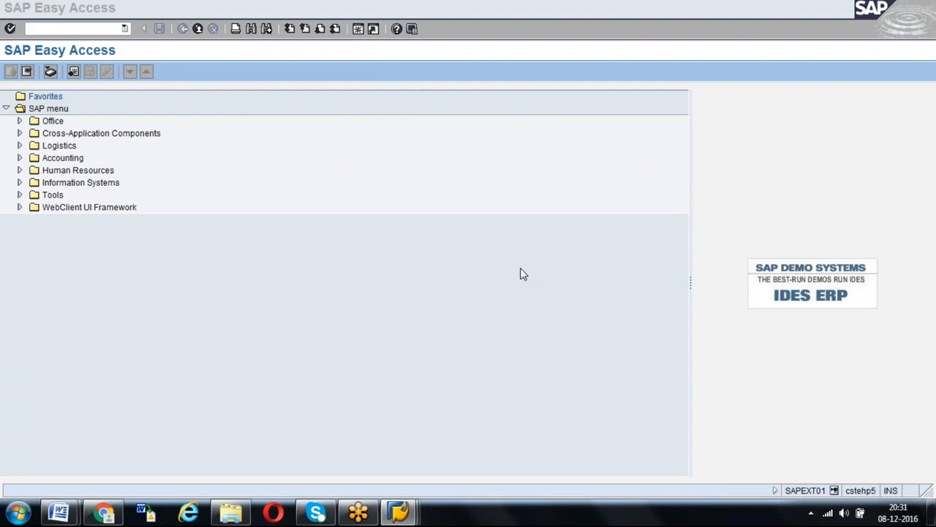
left_click(182, 281)
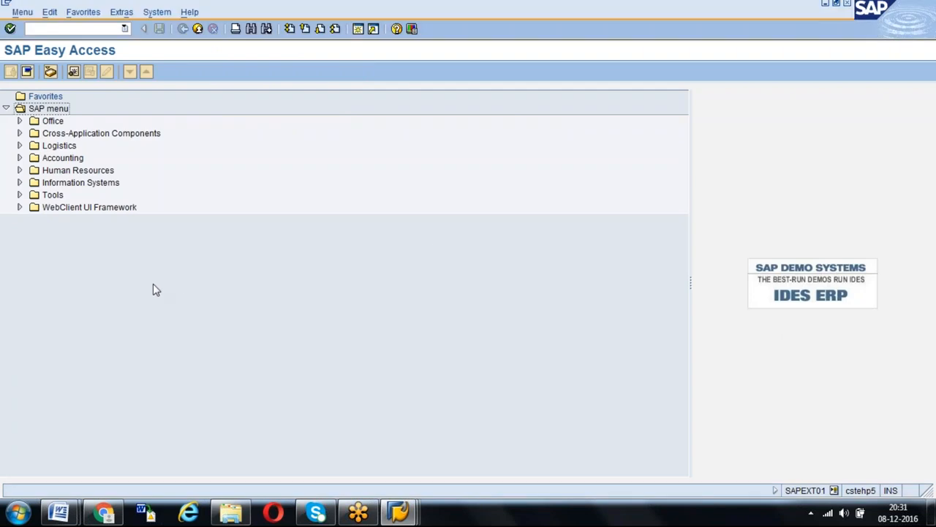